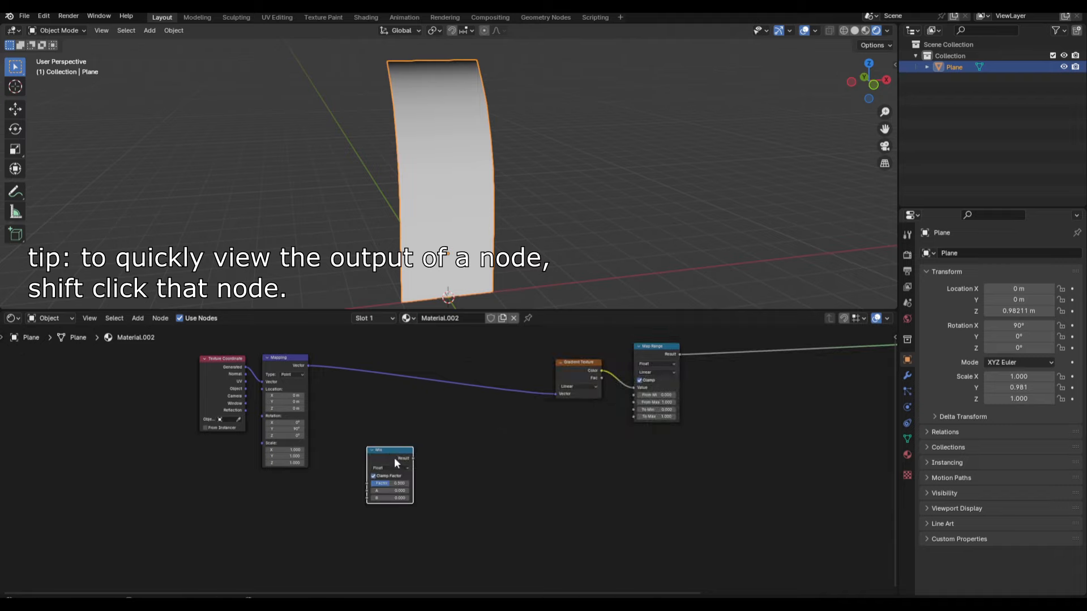
Insert a color Mix node between the Mapping and Gradient Texture nodes and move the Texture Coordinate and Mapping nodes aside.
{"action": "left_click", "coordinate": [528, 399]}
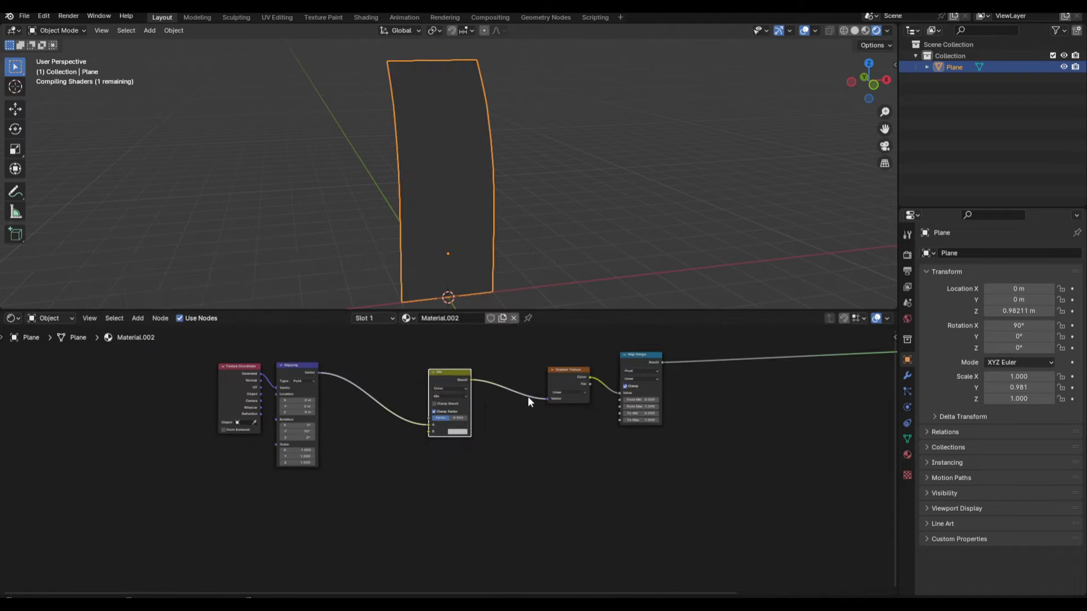
{"action": "middle_click_drag", "start_coordinate": [396, 475], "coordinate": [428, 445]}
{"action": "left_click_drag", "start_coordinate": [419, 447], "coordinate": [271, 362]}
{"action": "key", "text": "g"}
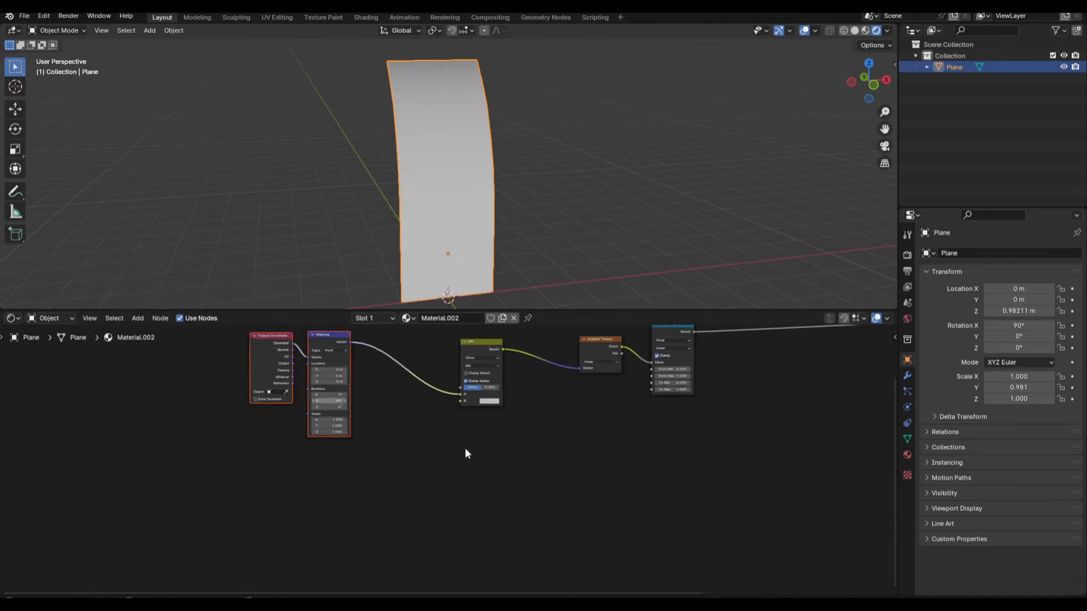
{"action": "left_click", "coordinate": [453, 432]}
Add a Voronoi Texture node below the Mapping and Mix nodes.
{"action": "key", "text": "shift+a"}
{"action": "left_click", "coordinate": [463, 421]}
{"action": "type", "text": "voronoi"}
{"action": "key", "text": "Return"}
{"action": "left_click", "coordinate": [355, 447]}
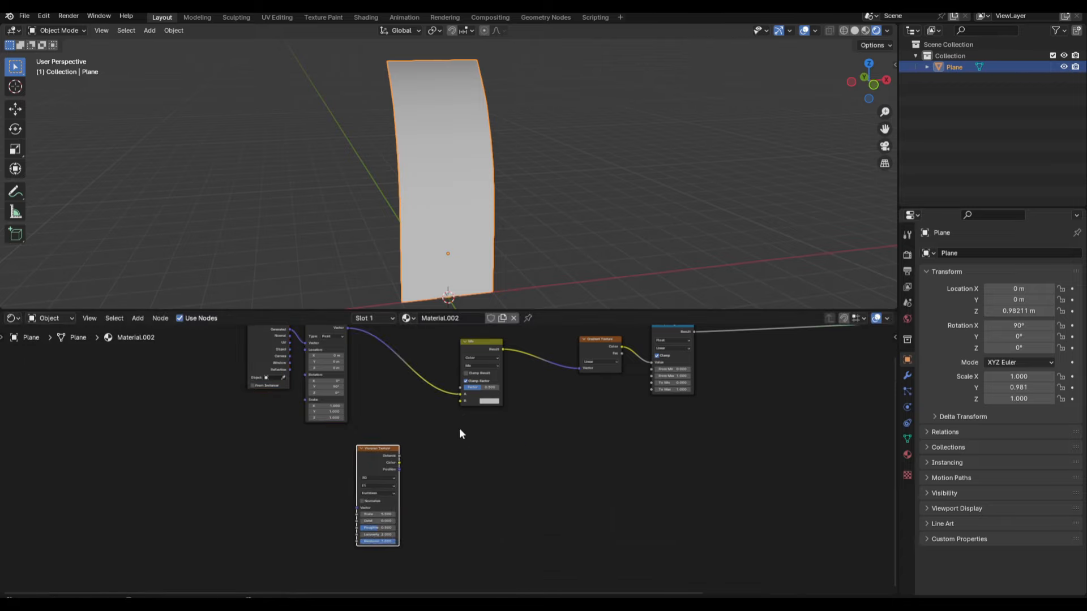
Connect the Voronoi Texture's Distance to the Mix node's B input and set the mix factor to 0.
{"action": "scroll", "coordinate": [460, 427], "scroll_direction": "up", "scroll_amount": 2}
{"action": "scroll", "coordinate": [540, 418], "scroll_direction": "down", "scroll_amount": 1}
{"action": "mouse_move", "coordinate": [532, 422]}
{"action": "middle_mouse_down"}
{"action": "mouse_move", "coordinate": [480, 446]}
{"action": "mouse_move", "coordinate": [429, 449]}
{"action": "middle_mouse_up"}
{"action": "left_click_drag", "start_coordinate": [387, 437], "coordinate": [362, 437]}
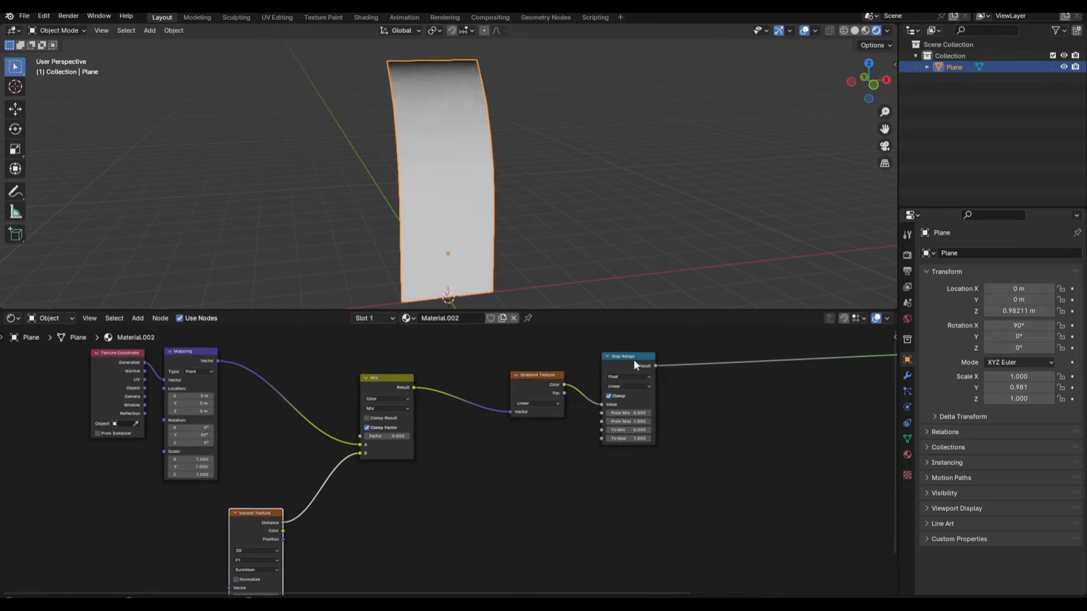
{"action": "middle_click_drag", "start_coordinate": [634, 359], "coordinate": [579, 389]}
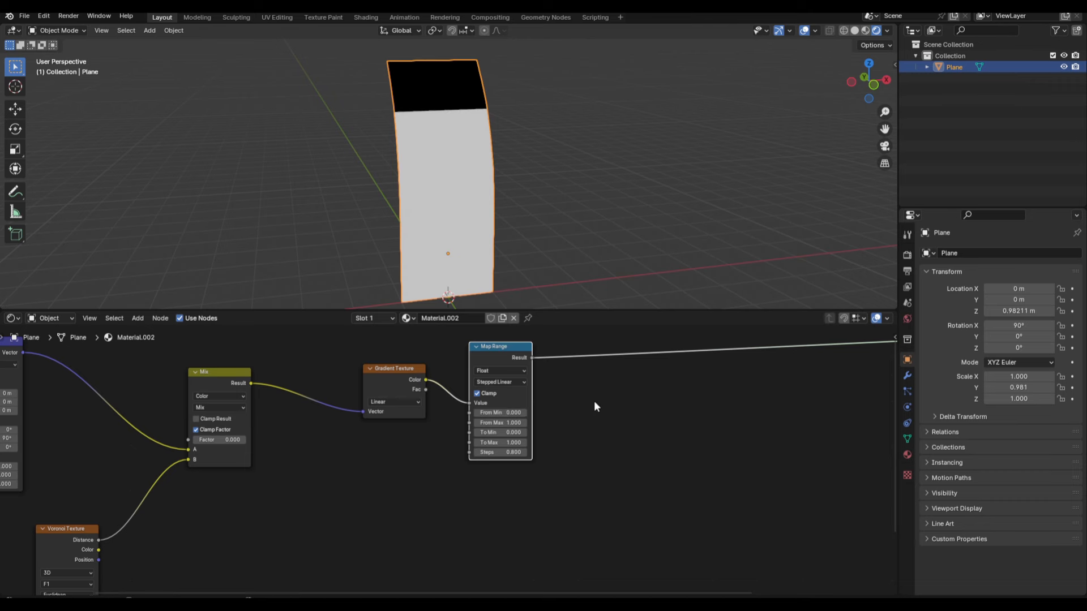
Replace the Map Range node with a Color Ramp connected after the Gradient Texture.
{"action": "middle_click_drag", "start_coordinate": [593, 401], "coordinate": [521, 431]}
{"action": "key", "text": "ctrl+x"}
{"action": "key", "text": "shift+a"}
{"action": "type", "text": "color r"}
{"action": "key", "text": "Return"}
{"action": "left_click", "coordinate": [412, 388]}
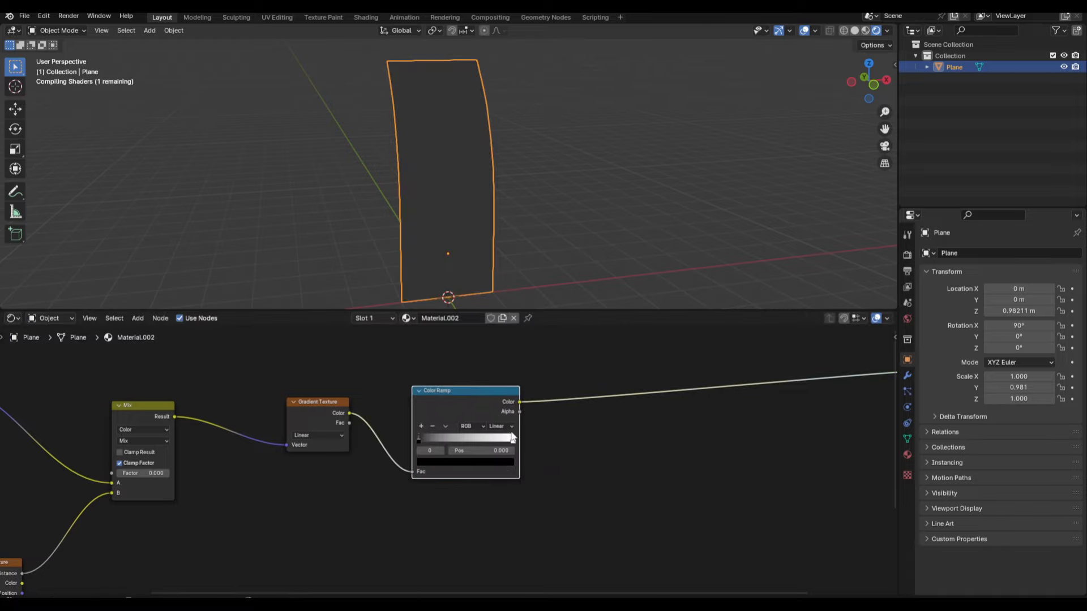
Set the Color Ramp to Constant interpolation and move its white stop to position 0.314.
{"action": "left_click", "coordinate": [501, 488]}
{"action": "left_click_drag", "start_coordinate": [503, 440], "coordinate": [436, 441]}
{"action": "scroll", "coordinate": [481, 408], "scroll_direction": "down", "scroll_amount": 5}
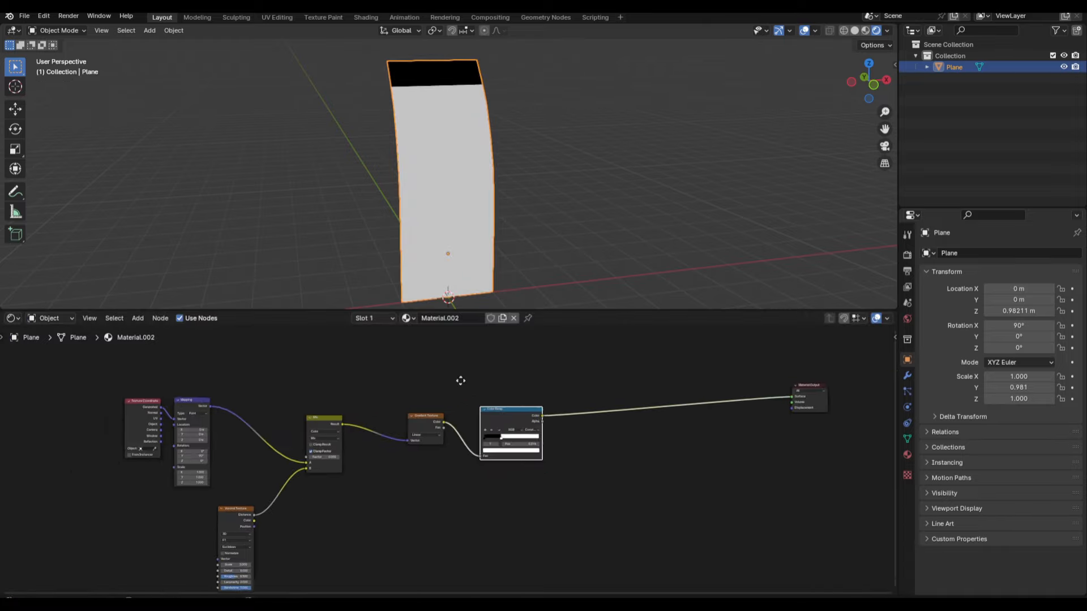
Set the factor of the Mix node before the Gradient Texture to 0.300.
{"action": "scroll", "coordinate": [396, 478], "scroll_direction": "up", "scroll_amount": 4}
{"action": "middle_click_drag", "start_coordinate": [389, 471], "coordinate": [441, 440]}
{"action": "scroll", "coordinate": [443, 442], "scroll_direction": "up", "scroll_amount": 3}
{"action": "mouse_move", "coordinate": [418, 406]}
{"action": "left_mouse_down"}
{"action": "mouse_move", "coordinate": [434, 406]}
{"action": "mouse_move", "coordinate": [409, 406]}
{"action": "mouse_move", "coordinate": [423, 406]}
{"action": "left_mouse_up"}
{"action": "middle_click_drag", "start_coordinate": [289, 500], "coordinate": [389, 450]}
Add Texture Coordinate and Mapping nodes to the Voronoi Texture, keeping the default mapping values.
{"action": "left_click", "coordinate": [390, 450]}
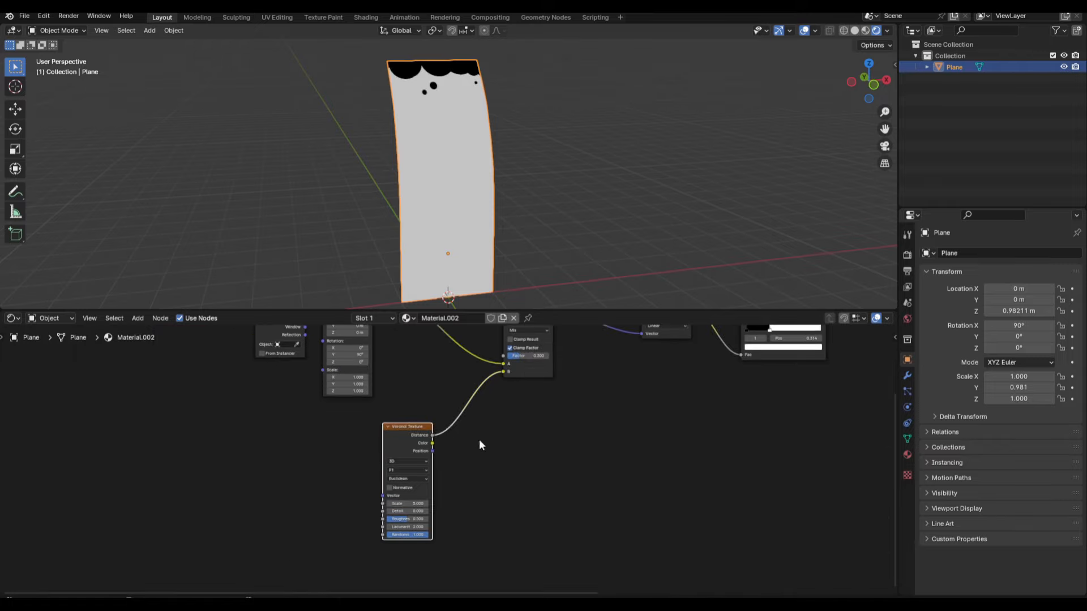
{"action": "key", "text": "ctrl+t"}
{"action": "scroll", "coordinate": [372, 566], "scroll_direction": "up", "scroll_amount": 4}
{"action": "left_click_drag", "start_coordinate": [335, 532], "coordinate": [396, 532]}
{"action": "key", "text": "Escape"}
{"action": "scroll", "coordinate": [335, 532], "scroll_direction": "down", "scroll_amount": 5}
{"action": "middle_click_drag", "start_coordinate": [697, 381], "coordinate": [561, 433]}
{"action": "scroll", "coordinate": [563, 435], "scroll_direction": "down", "scroll_amount": 1}
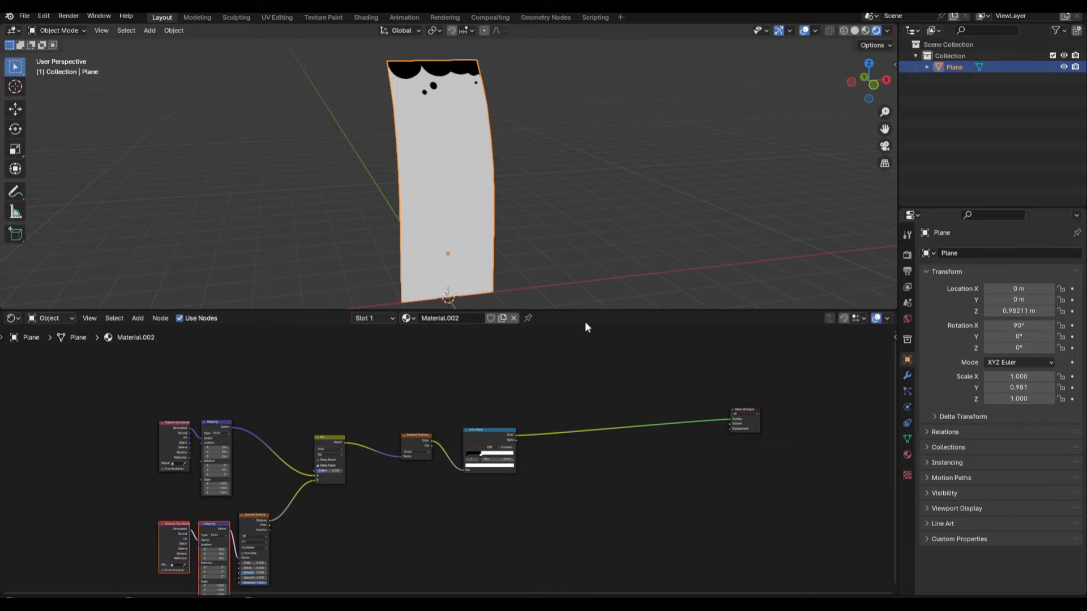
Move the Material Output farther away and add a Mix Color node with the Color Ramp's color driving its Factor.
{"action": "middle_click_drag", "start_coordinate": [667, 425], "coordinate": [462, 412]}
{"action": "scroll", "coordinate": [462, 411], "scroll_direction": "up", "scroll_amount": 4}
{"action": "left_click_drag", "start_coordinate": [566, 391], "coordinate": [795, 405]}
{"action": "scroll", "coordinate": [632, 406], "scroll_direction": "up", "scroll_amount": 4}
{"action": "left_click_drag", "start_coordinate": [349, 399], "coordinate": [559, 373]}
{"action": "type", "text": "mix"}
{"action": "key", "text": "Return"}
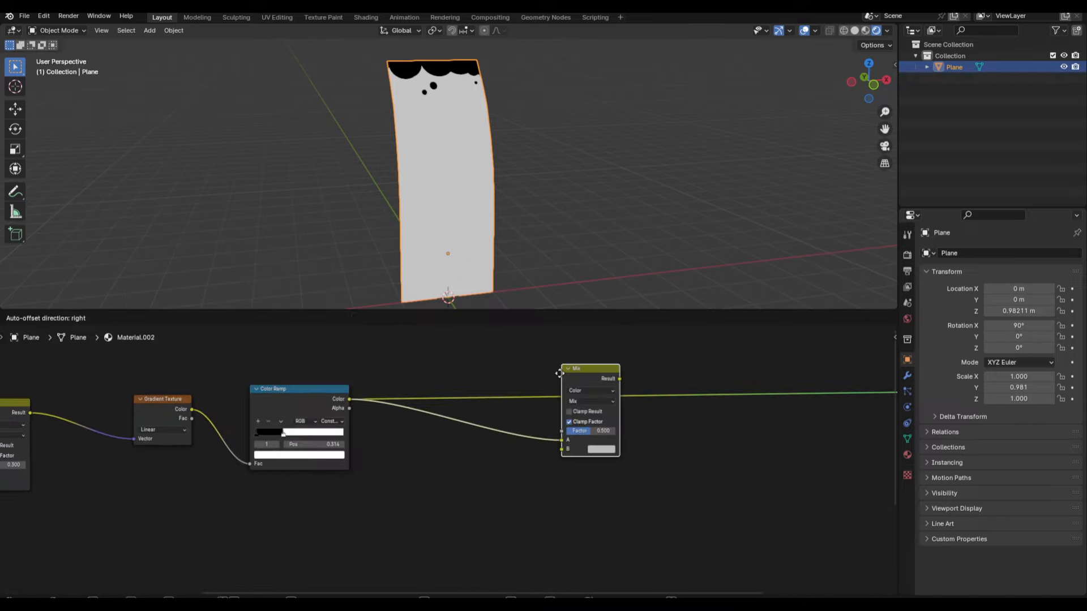
{"action": "left_click", "coordinate": [504, 379]}
Set color A of the new Mix node to a dark teal with hue 0.506, saturation 0.680 and value 0.157.
{"action": "left_click", "coordinate": [552, 446]}
{"action": "left_click_drag", "start_coordinate": [577, 343], "coordinate": [571, 336]}
{"action": "left_click", "coordinate": [615, 345]}
{"action": "left_click_drag", "start_coordinate": [614, 348], "coordinate": [615, 356]}
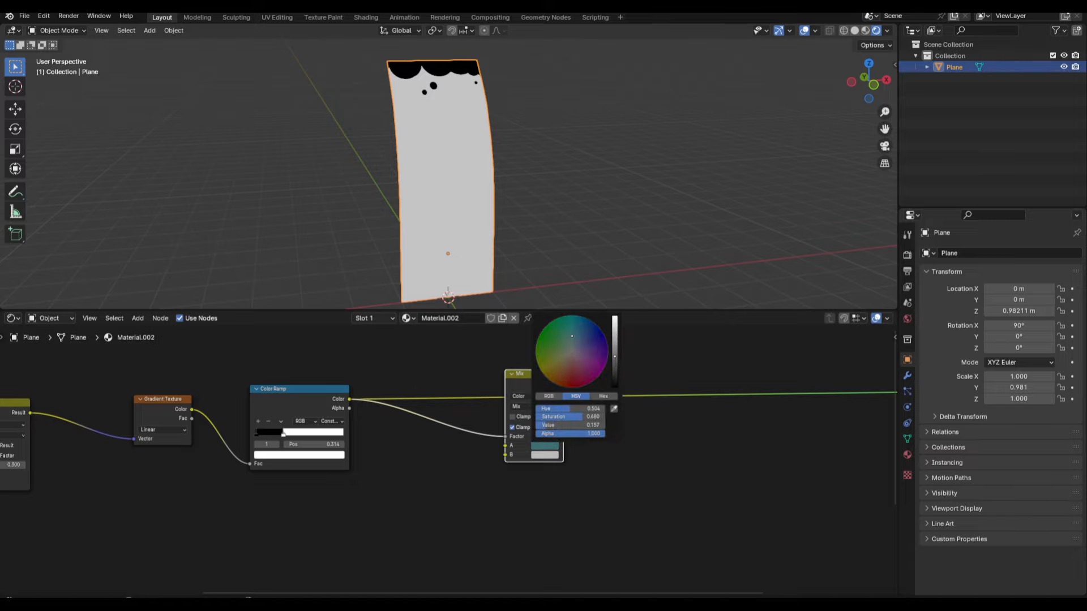
{"action": "scroll", "coordinate": [709, 403], "scroll_direction": "up", "scroll_amount": 1}
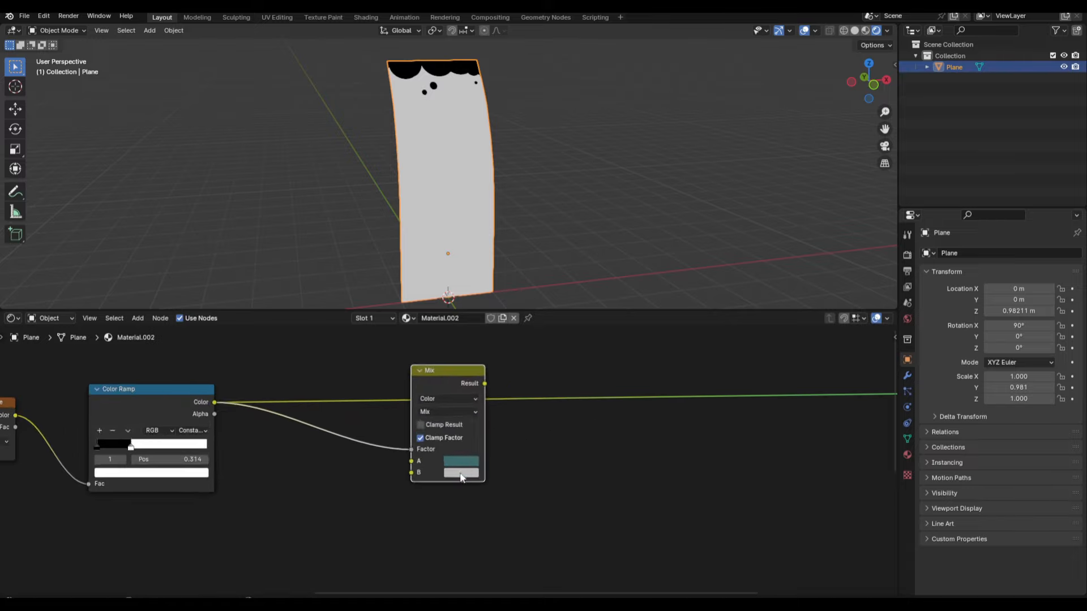
Set color B of the Mix node to a lighter teal with hue 0.522, saturation 0.659 and value 0.209.
{"action": "left_click", "coordinate": [462, 473]}
{"action": "left_click", "coordinate": [548, 342]}
{"action": "left_click", "coordinate": [490, 335]}
{"action": "left_click", "coordinate": [548, 350]}
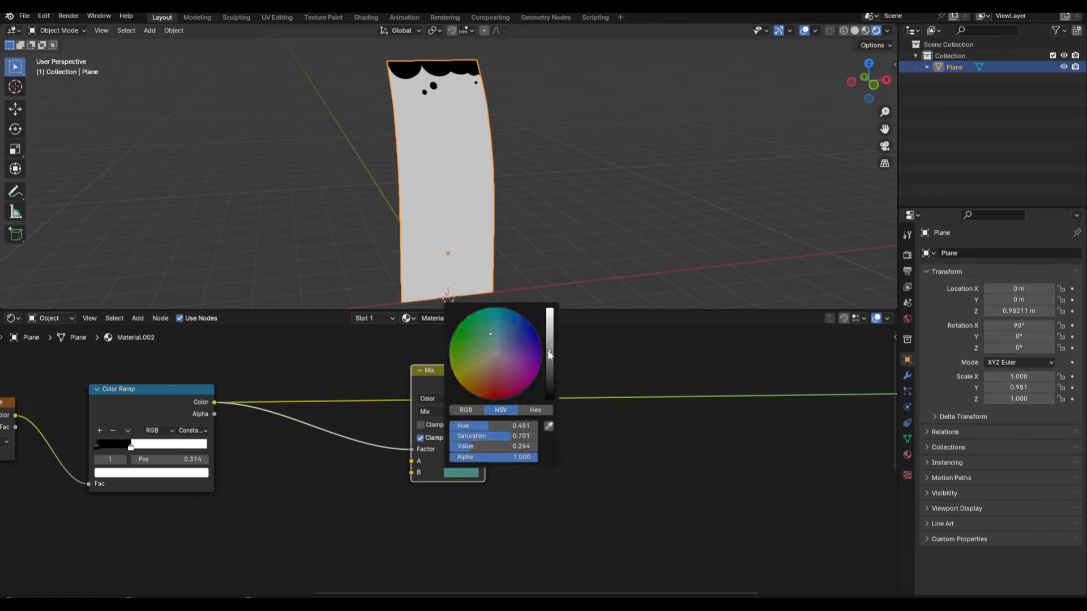
{"action": "left_click", "coordinate": [462, 472]}
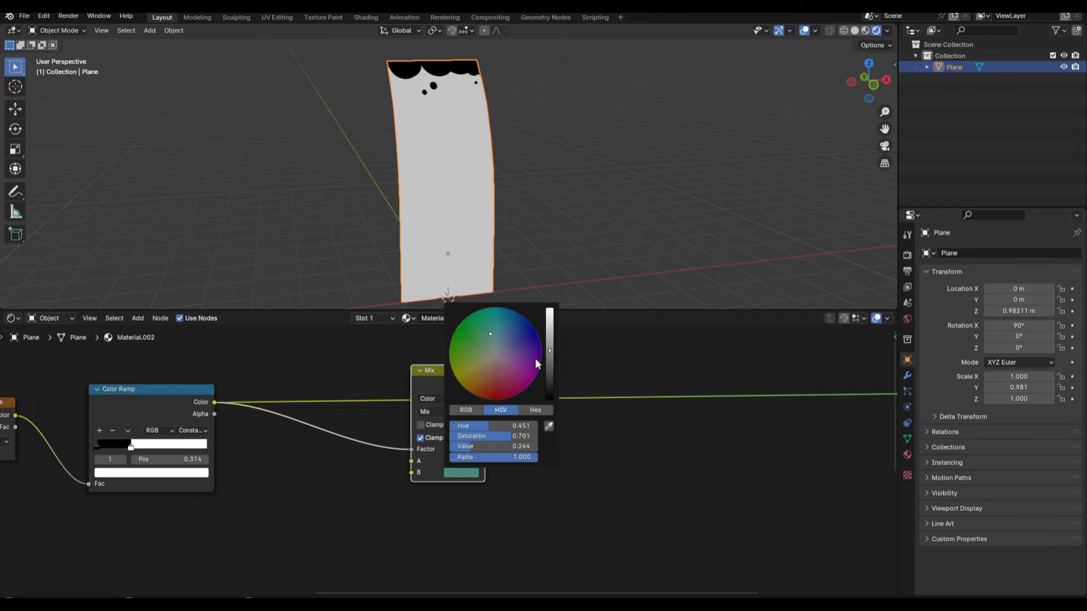
{"action": "left_click", "coordinate": [447, 474]}
{"action": "left_click", "coordinate": [497, 335]}
{"action": "left_click", "coordinate": [461, 472]}
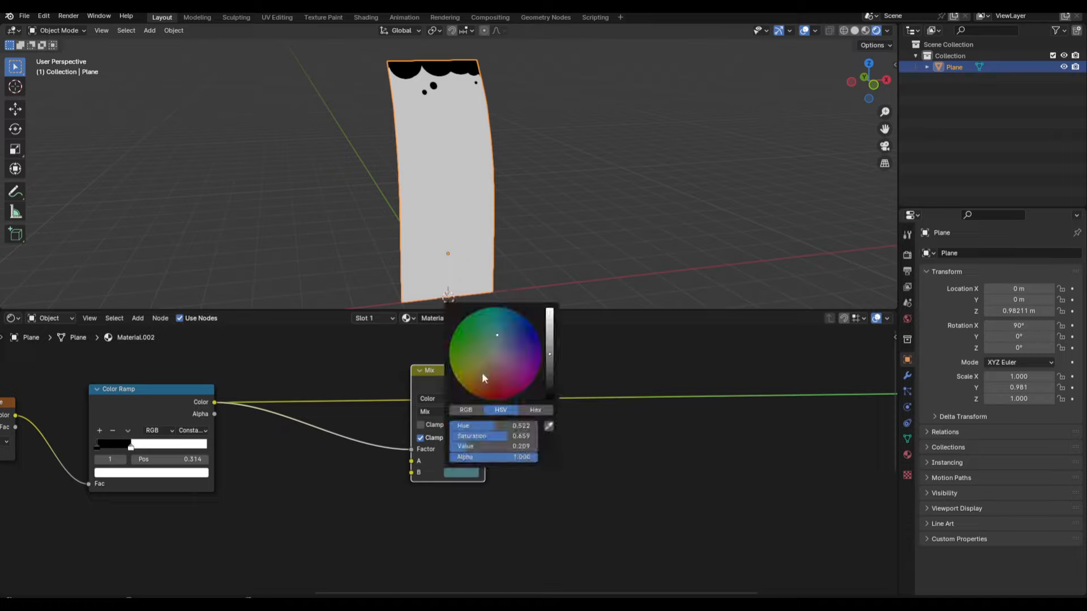
Darken color A of the Mix node and preview the node's result on the plane.
{"action": "left_click", "coordinate": [461, 461]}
{"action": "left_click", "coordinate": [549, 358]}
{"action": "left_click", "coordinate": [451, 386], "text": "ctrl+shift"}
Move the teal Mix node closer to the Color Ramp.
{"action": "scroll", "coordinate": [614, 430], "scroll_direction": "down", "scroll_amount": 3}
{"action": "middle_click_drag", "start_coordinate": [614, 431], "coordinate": [646, 432]}
{"action": "key", "text": "g"}
{"action": "scroll", "coordinate": [568, 413], "scroll_direction": "down", "scroll_amount": 4}
{"action": "left_click", "coordinate": [557, 427]}
Select the whole teal pattern node chain and move it down to free space above it.
{"action": "middle_click_drag", "start_coordinate": [538, 432], "coordinate": [619, 426]}
{"action": "left_click_drag", "start_coordinate": [630, 382], "coordinate": [63, 566]}
{"action": "key", "text": "g"}
{"action": "left_click", "coordinate": [498, 421]}
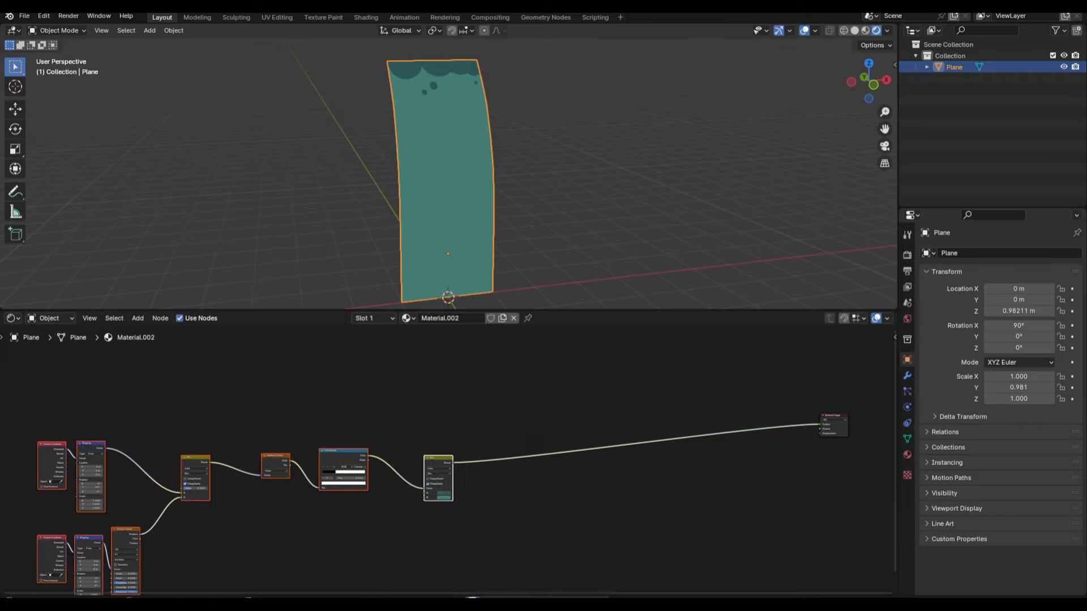
{"action": "scroll", "coordinate": [478, 430], "scroll_direction": "down", "scroll_amount": 3}
{"action": "key", "text": "g"}
{"action": "left_click", "coordinate": [477, 446]}
{"action": "middle_click_drag", "start_coordinate": [510, 445], "coordinate": [505, 470]}
{"action": "key", "text": "g"}
{"action": "left_click", "coordinate": [546, 479]}
{"action": "scroll", "coordinate": [453, 454], "scroll_direction": "up", "scroll_amount": 3}
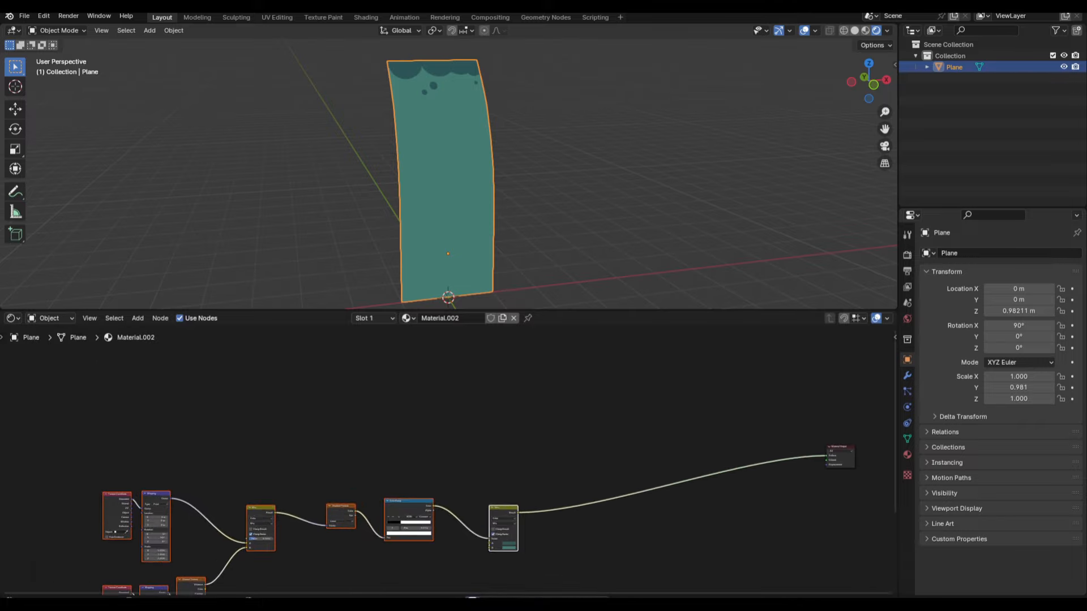
Add a second Gradient Texture above the existing chain, with its own Texture Coordinate and Mapping nodes.
{"action": "scroll", "coordinate": [547, 454], "scroll_direction": "up", "scroll_amount": 4}
{"action": "key", "text": "shift+a"}
{"action": "type", "text": "grad"}
{"action": "key", "text": "Return"}
{"action": "left_click", "coordinate": [443, 377]}
{"action": "middle_click_drag", "start_coordinate": [538, 412], "coordinate": [538, 450]}
{"action": "key", "text": "ctrl+t"}
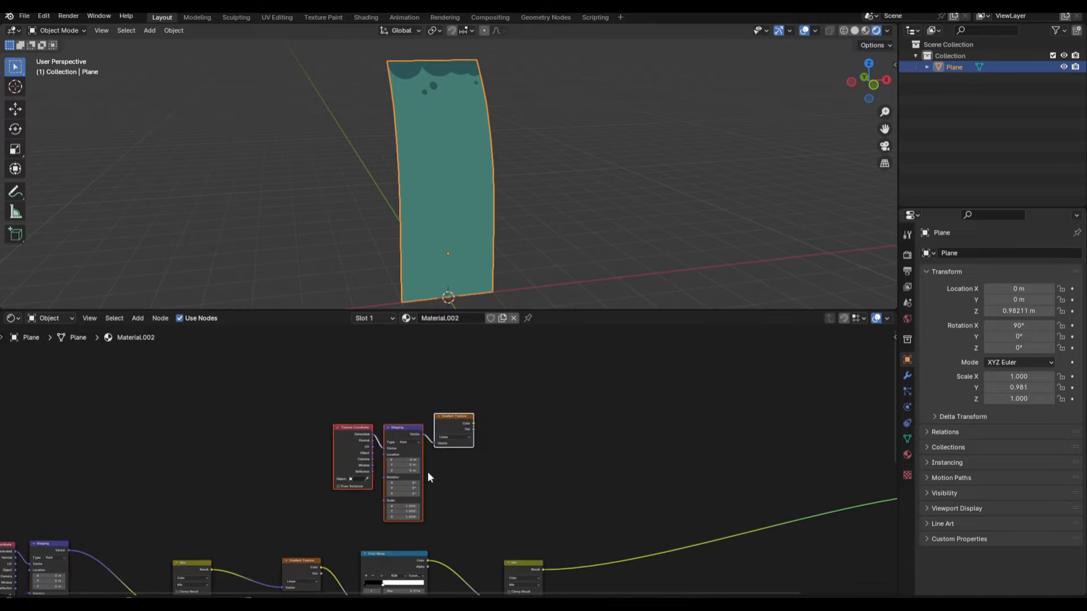
Space out the new gradient nodes and preview the new Gradient Texture on the plane.
{"action": "key", "text": "g"}
{"action": "left_click_drag", "start_coordinate": [317, 359], "coordinate": [336, 358]}
{"action": "left_click_drag", "start_coordinate": [264, 396], "coordinate": [241, 385]}
{"action": "left_click", "coordinate": [423, 395], "text": "ctrl+shift"}
{"action": "left_click_drag", "start_coordinate": [613, 427], "coordinate": [185, 336]}
{"action": "key", "text": "g"}
{"action": "left_click", "coordinate": [446, 432]}
{"action": "key", "text": "g"}
{"action": "left_click", "coordinate": [474, 376]}
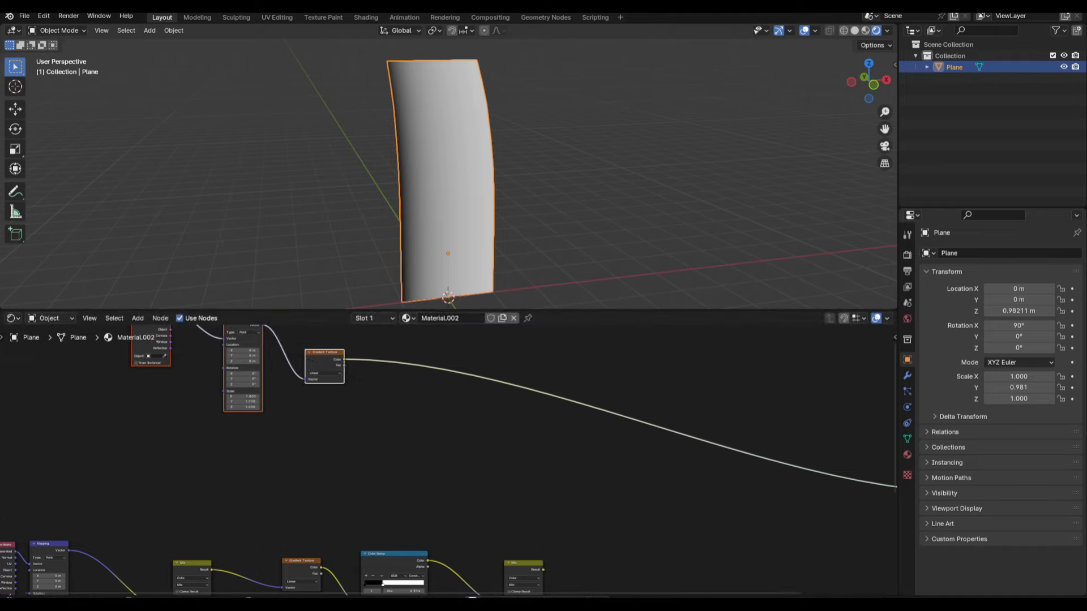
Set the new gradient Mapping node's Y rotation to 90°.
{"action": "middle_click_drag", "start_coordinate": [307, 384], "coordinate": [407, 433]}
{"action": "scroll", "coordinate": [406, 433], "scroll_direction": "up", "scroll_amount": 5}
{"action": "left_click", "coordinate": [317, 427]}
{"action": "type", "text": "90"}
{"action": "key", "text": "Return"}
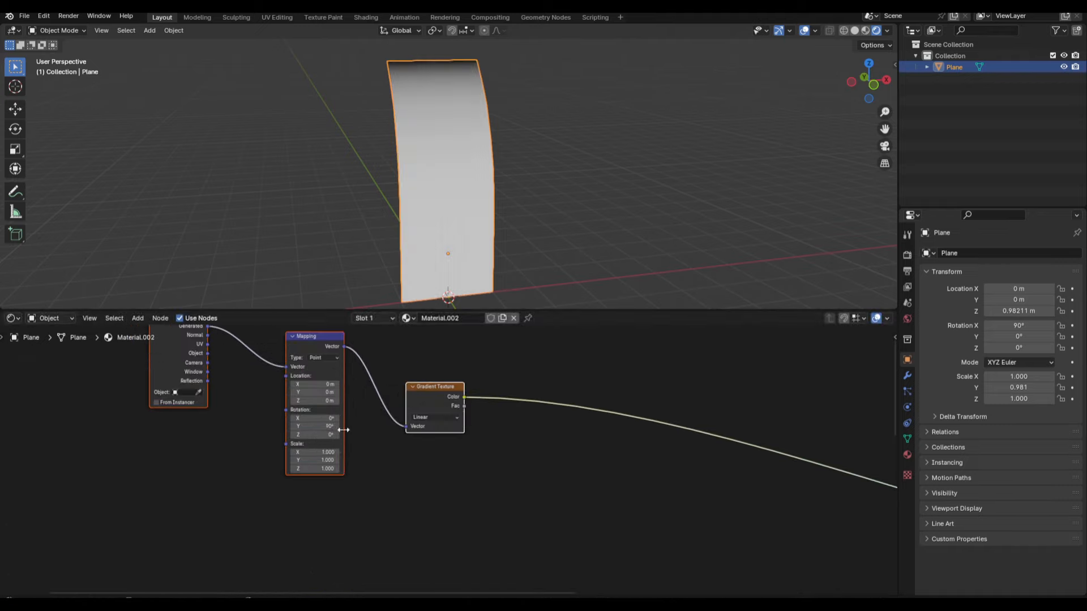
Set the Mapping node's scale to -1 on all axes and its X location to 0.92 m.
{"action": "left_click_drag", "start_coordinate": [333, 452], "coordinate": [332, 469]}
{"action": "type", "text": "-1"}
{"action": "key", "text": "Return"}
{"action": "left_click_drag", "start_coordinate": [316, 384], "coordinate": [345, 385]}
{"action": "left_click", "coordinate": [316, 384]}
{"action": "type", "text": "0.92"}
{"action": "key", "text": "Return"}
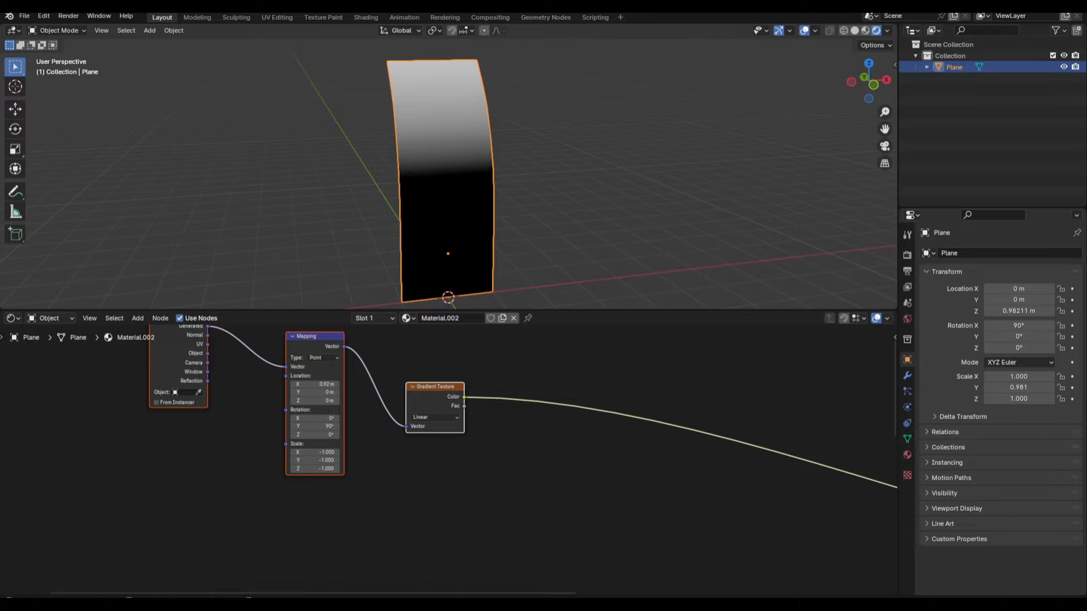
Move the new Gradient Texture farther from its Mapping node to make room between them.
{"action": "scroll", "coordinate": [465, 431], "scroll_direction": "down", "scroll_amount": 1}
{"action": "key", "text": "g"}
{"action": "left_click_drag", "start_coordinate": [510, 458], "coordinate": [409, 385]}
{"action": "key", "text": "g"}
Add a Mix node set to Color and insert it between the new Mapping and Gradient Texture nodes.
{"action": "key", "text": "shift+a"}
{"action": "type", "text": "mix"}
{"action": "key", "text": "Return"}
{"action": "left_click", "coordinate": [327, 449]}
{"action": "scroll", "coordinate": [445, 474], "scroll_direction": "up", "scroll_amount": 5}
{"action": "left_click", "coordinate": [327, 462]}
{"action": "left_click", "coordinate": [322, 499]}
{"action": "key", "text": "g"}
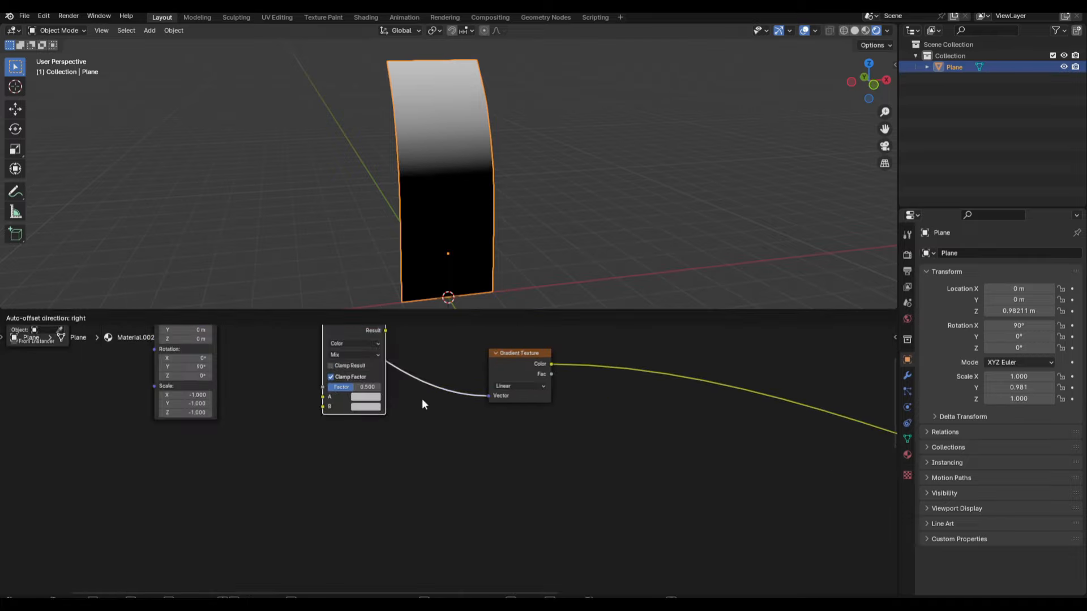
{"action": "left_click", "coordinate": [422, 392]}
Add a Voronoi Texture and connect its Distance to the new Mix node's B input.
{"action": "scroll", "coordinate": [498, 453], "scroll_direction": "down", "scroll_amount": 5}
{"action": "middle_click_drag", "start_coordinate": [429, 429], "coordinate": [496, 411]}
{"action": "key", "text": "shift+a"}
{"action": "type", "text": "vor"}
{"action": "key", "text": "Return"}
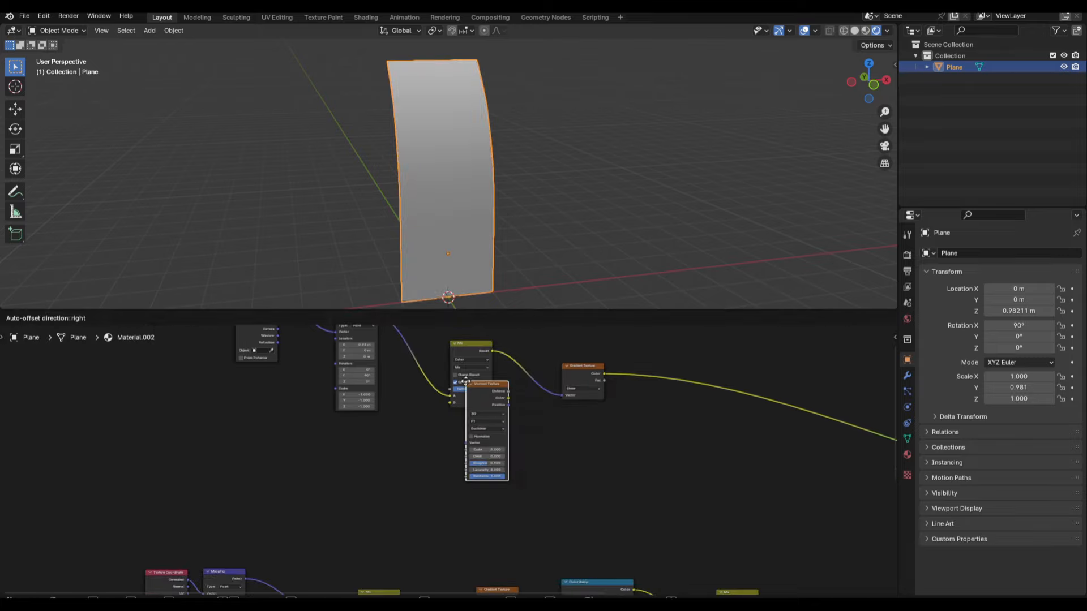
{"action": "left_click", "coordinate": [365, 436]}
{"action": "scroll", "coordinate": [418, 454], "scroll_direction": "up", "scroll_amount": 2}
{"action": "left_click_drag", "start_coordinate": [450, 380], "coordinate": [451, 382]}
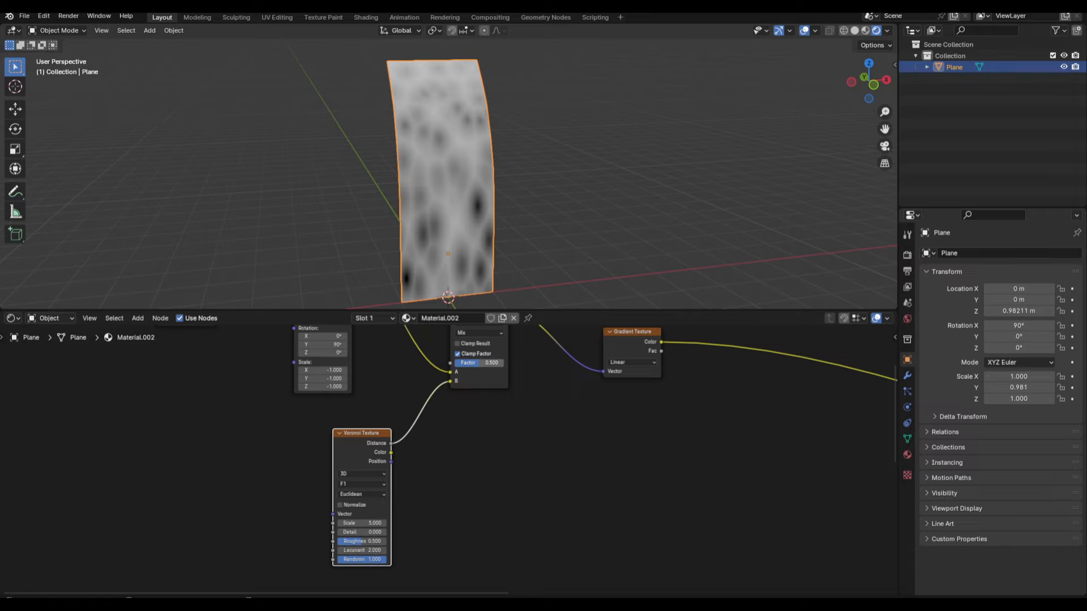
Add Texture Coordinate and Mapping nodes to the new Voronoi Texture.
{"action": "middle_click_drag", "start_coordinate": [455, 458], "coordinate": [528, 359]}
{"action": "key", "text": "ctrl+t"}
{"action": "scroll", "coordinate": [441, 430], "scroll_direction": "down", "scroll_amount": 3}
{"action": "scroll", "coordinate": [527, 359], "scroll_direction": "up", "scroll_amount": 5}
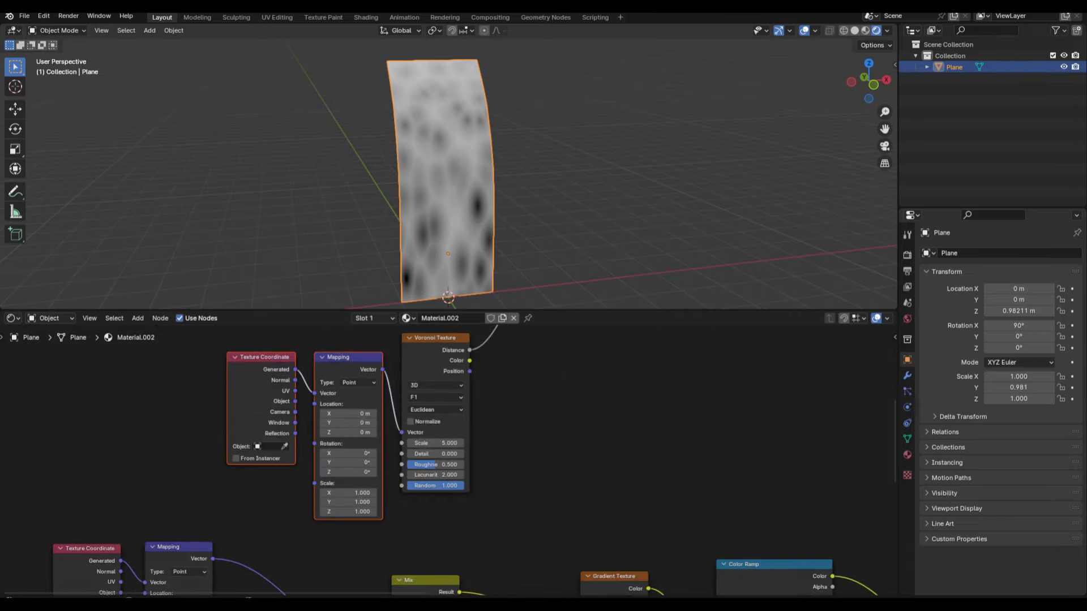
Set the new Voronoi mapping's X scale to 1.19 and the Voronoi Texture's scale to 6.
{"action": "scroll", "coordinate": [368, 481], "scroll_direction": "up", "scroll_amount": 2}
{"action": "left_click", "coordinate": [332, 498]}
{"action": "type", "text": "1.19"}
{"action": "key", "text": "Return"}
{"action": "scroll", "coordinate": [499, 432], "scroll_direction": "down", "scroll_amount": 1}
{"action": "scroll", "coordinate": [445, 442], "scroll_direction": "up", "scroll_amount": 1}
{"action": "left_click", "coordinate": [442, 441]}
{"action": "type", "text": "6"}
{"action": "key", "text": "Return"}
Add a Color Ramp after the new Gradient Texture, set it to Constant interpolation and shift its color stop.
{"action": "scroll", "coordinate": [453, 452], "scroll_direction": "down", "scroll_amount": 9}
{"action": "middle_click_drag", "start_coordinate": [668, 346], "coordinate": [407, 439]}
{"action": "key", "text": "shift+a"}
{"action": "type", "text": "col"}
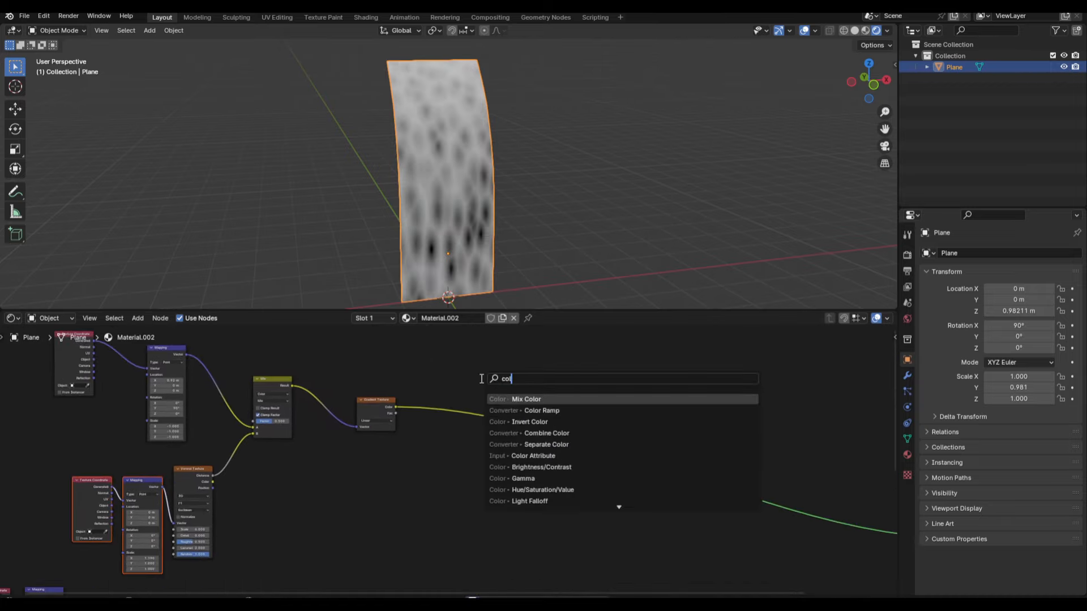
{"action": "key", "text": "Down"}
{"action": "key", "text": "Return"}
{"action": "left_click", "coordinate": [424, 394]}
{"action": "left_click", "coordinate": [486, 418]}
{"action": "left_click", "coordinate": [487, 456]}
{"action": "left_click_drag", "start_coordinate": [491, 425], "coordinate": [484, 462]}
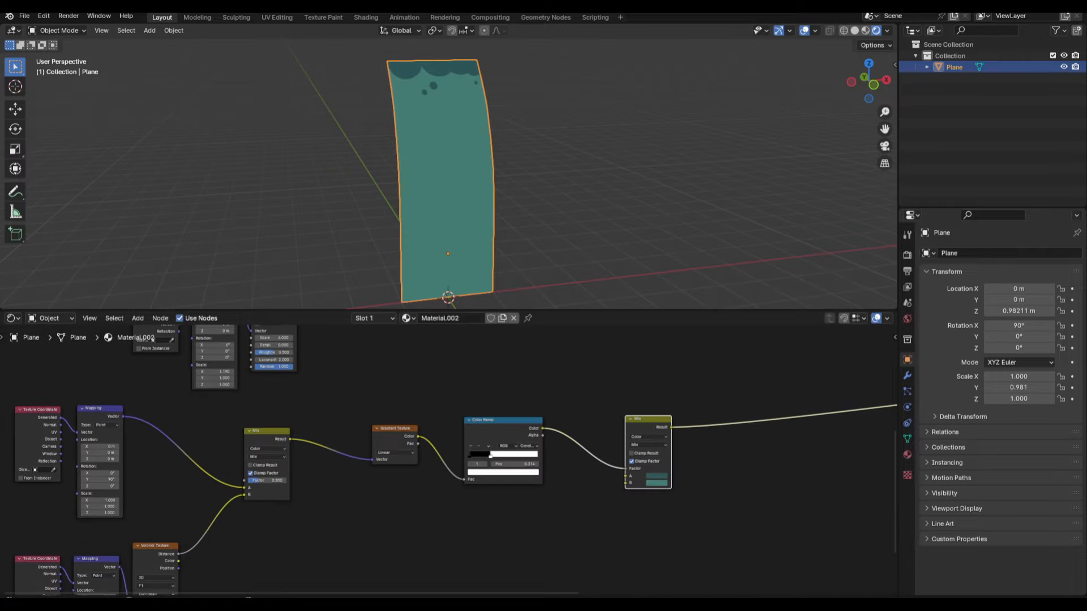
Change the teal chain's Voronoi mapping X scale and move its Color Ramp's white stop to about 0.55.
{"action": "middle_click_drag", "start_coordinate": [355, 455], "coordinate": [383, 430]}
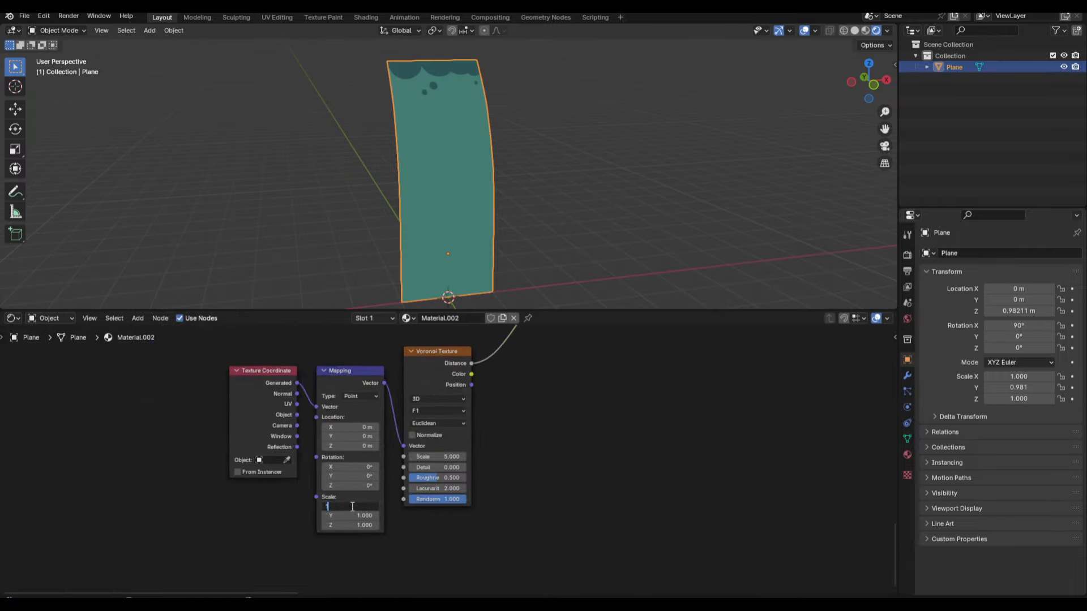
{"action": "key", "text": "Return"}
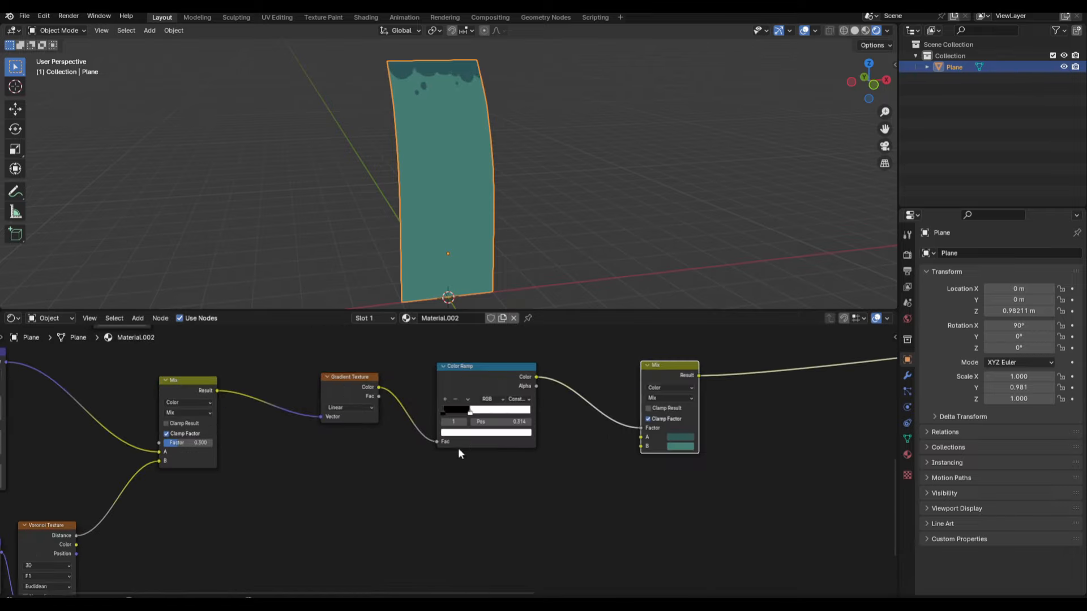
{"action": "left_click_drag", "start_coordinate": [472, 409], "coordinate": [487, 408]}
{"action": "middle_click_drag", "start_coordinate": [588, 417], "coordinate": [439, 429]}
{"action": "mouse_move", "coordinate": [341, 426]}
{"action": "left_mouse_down"}
{"action": "mouse_move", "coordinate": [367, 427]}
{"action": "mouse_move", "coordinate": [341, 426]}
{"action": "left_mouse_up"}
{"action": "scroll", "coordinate": [569, 426], "scroll_direction": "down", "scroll_amount": 2}
{"action": "middle_click_drag", "start_coordinate": [569, 426], "coordinate": [427, 460]}
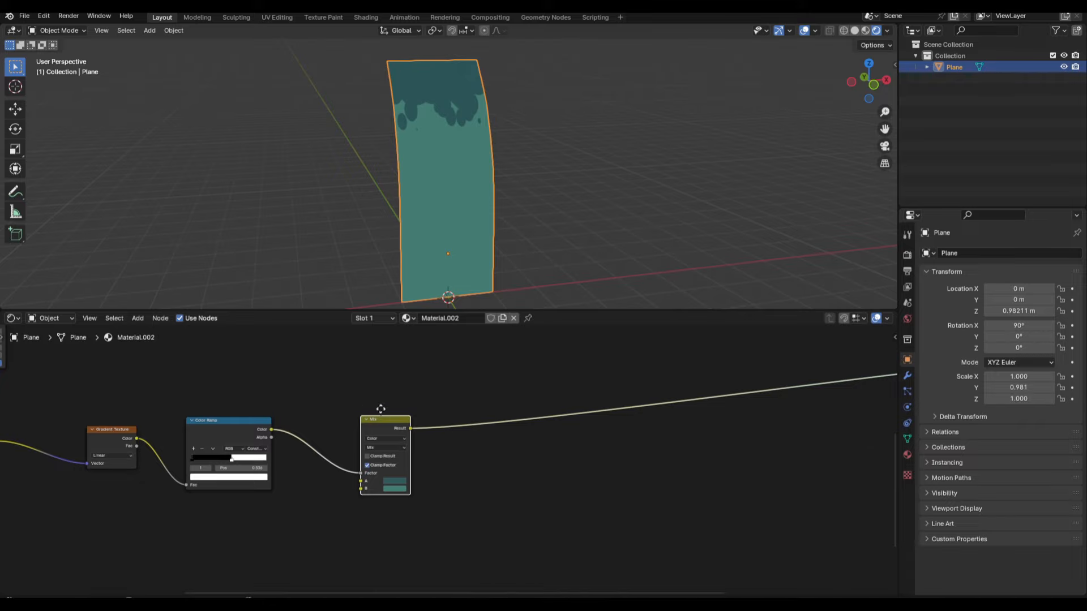
{"action": "middle_click_drag", "start_coordinate": [381, 411], "coordinate": [267, 443]}
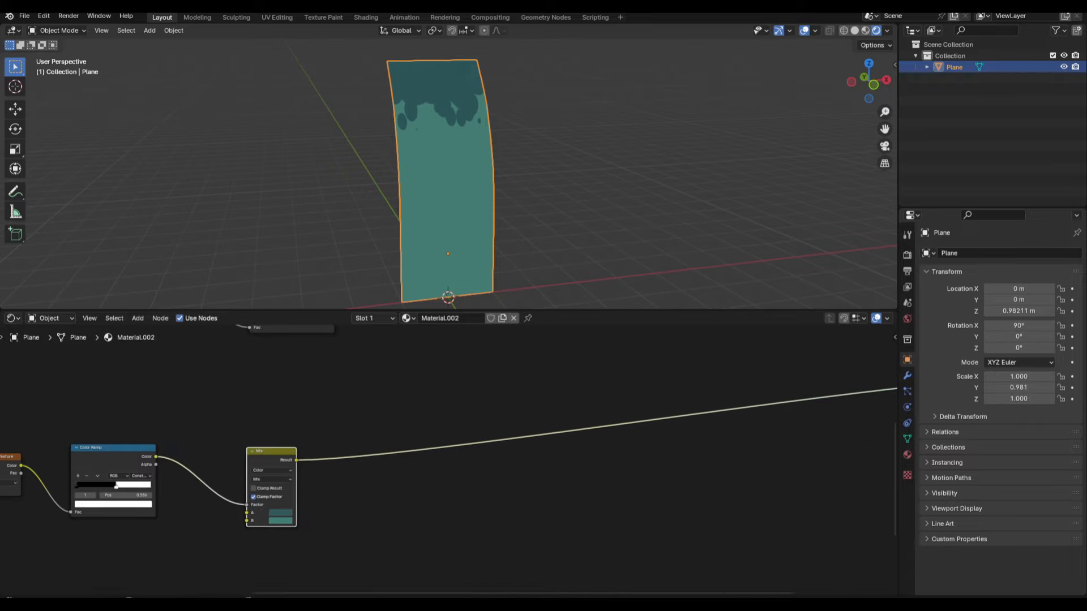
Connect the upper Color Ramp to a new color Mix node's Factor and the teal Mix result to its B input, then preview it.
{"action": "middle_click_drag", "start_coordinate": [439, 440], "coordinate": [435, 494]}
{"action": "left_click_drag", "start_coordinate": [305, 336], "coordinate": [518, 432]}
{"action": "left_click", "coordinate": [529, 453]}
{"action": "left_click", "coordinate": [531, 469]}
{"action": "left_click_drag", "start_coordinate": [522, 507], "coordinate": [522, 499]}
{"action": "middle_click_drag", "start_coordinate": [518, 495], "coordinate": [512, 484]}
{"action": "left_click", "coordinate": [327, 363], "text": "ctrl+shift"}
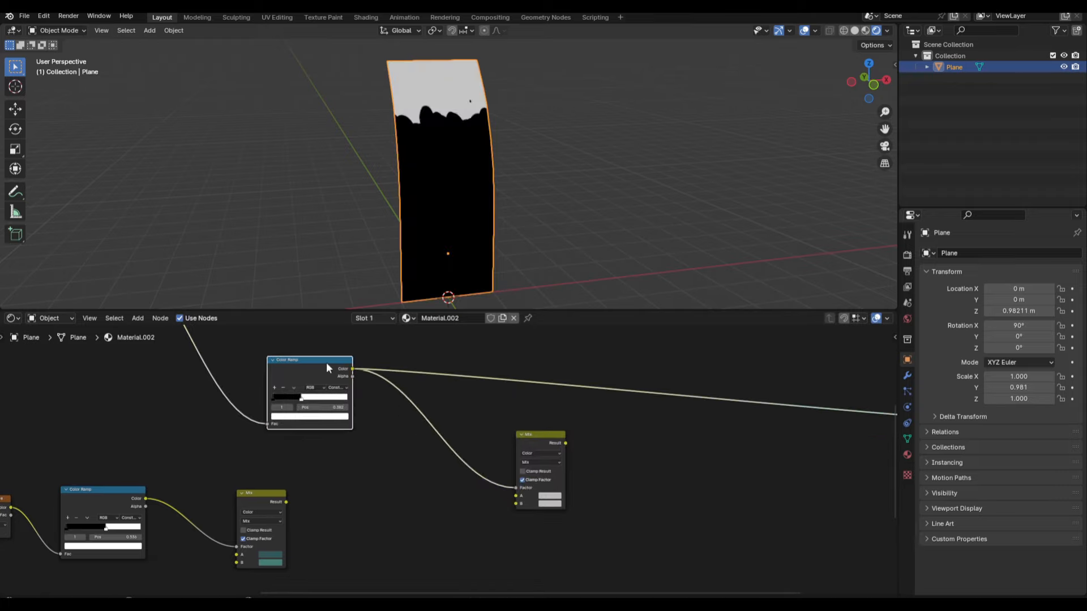
{"action": "left_click_drag", "start_coordinate": [286, 502], "coordinate": [515, 503]}
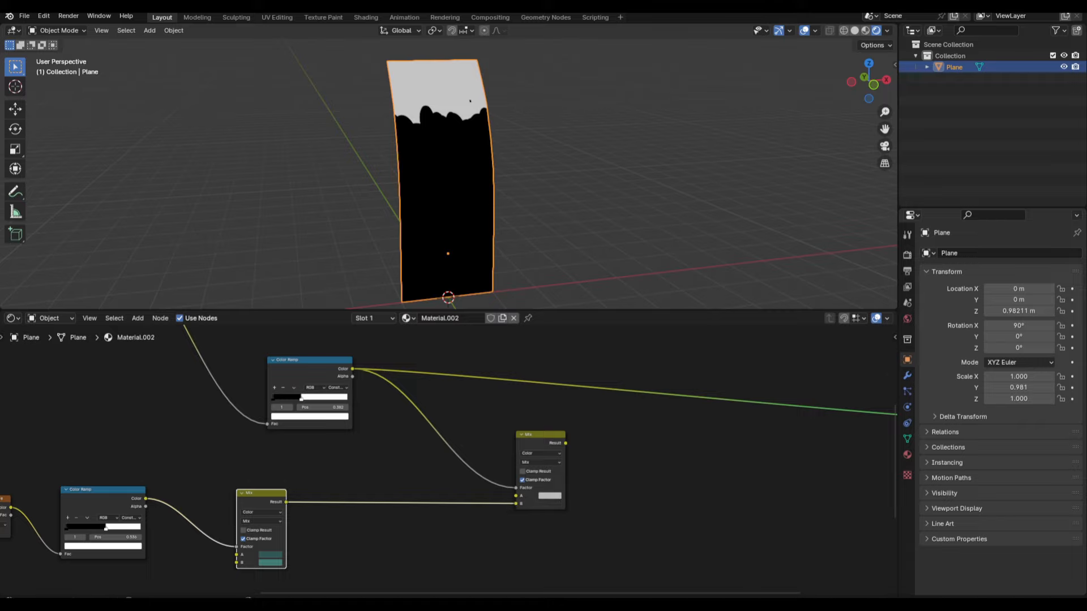
{"action": "left_click", "coordinate": [542, 440], "text": "ctrl+shift"}
Set the A color of the new Mix node to a light teal.
{"action": "scroll", "coordinate": [566, 487], "scroll_direction": "up", "scroll_amount": 1}
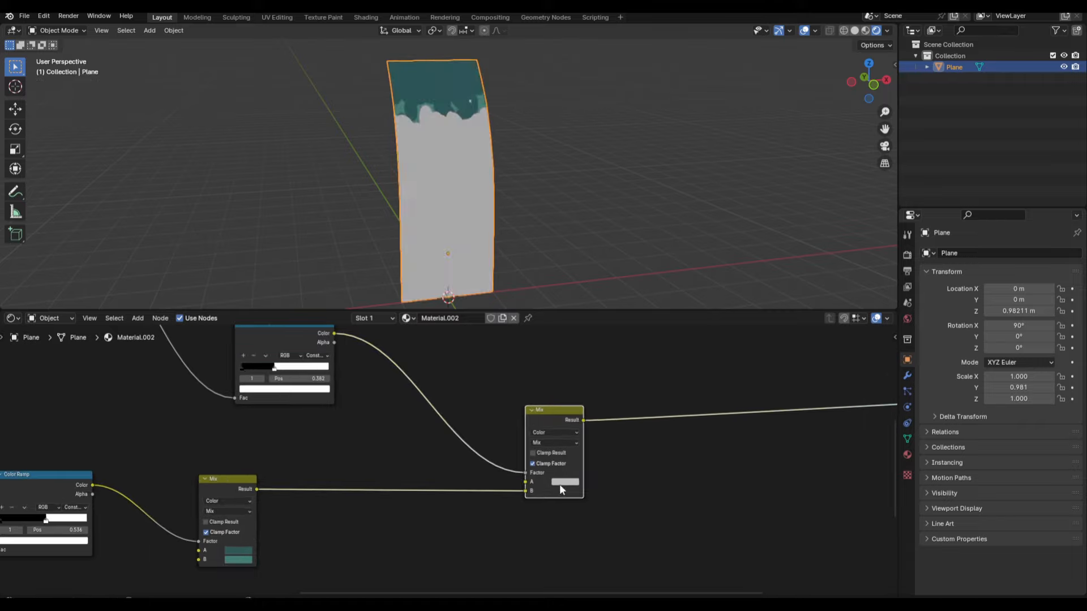
{"action": "left_click", "coordinate": [566, 483]}
{"action": "left_click", "coordinate": [636, 362]}
{"action": "left_click_drag", "start_coordinate": [615, 378], "coordinate": [583, 380]}
Draw annotation arrows pointing at the lower Texture Coordinate's UV output and the Mapping node's scale values.
{"action": "middle_click_drag", "start_coordinate": [369, 456], "coordinate": [433, 450]}
{"action": "scroll", "coordinate": [433, 450], "scroll_direction": "down", "scroll_amount": 1}
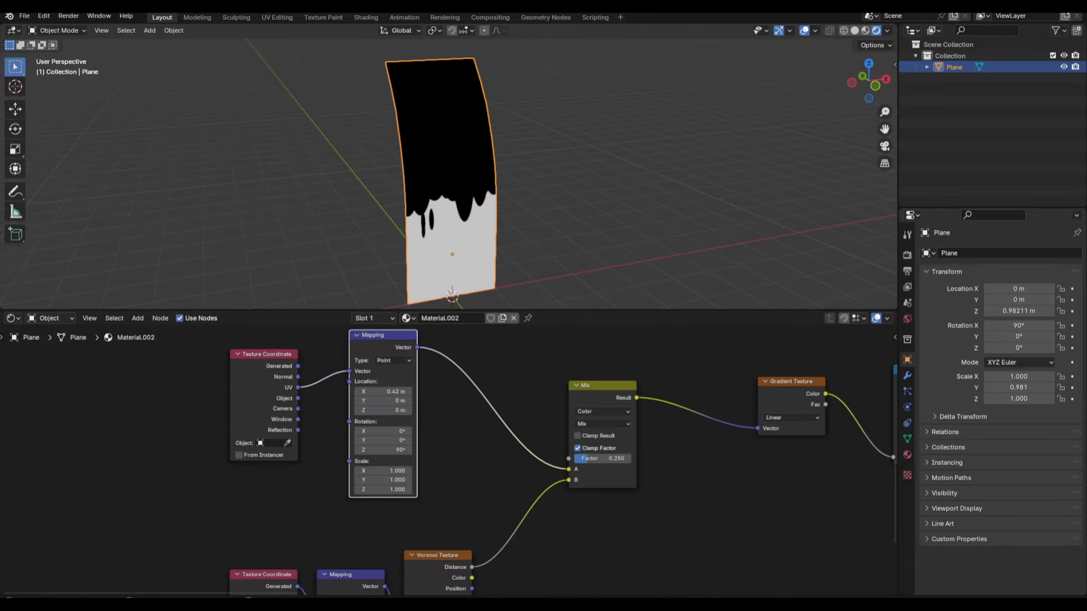
{"action": "scroll", "coordinate": [613, 393], "scroll_direction": "down", "scroll_amount": 1}
{"action": "scroll", "coordinate": [584, 400], "scroll_direction": "up", "scroll_amount": 1}
{"action": "left_click_drag", "start_coordinate": [453, 369], "coordinate": [489, 368]}
{"action": "middle_click_drag", "start_coordinate": [418, 413], "coordinate": [412, 425]}
{"action": "left_click", "coordinate": [354, 509]}
{"action": "key", "text": "d"}
{"action": "left_click_drag", "start_coordinate": [356, 511], "coordinate": [372, 428]}
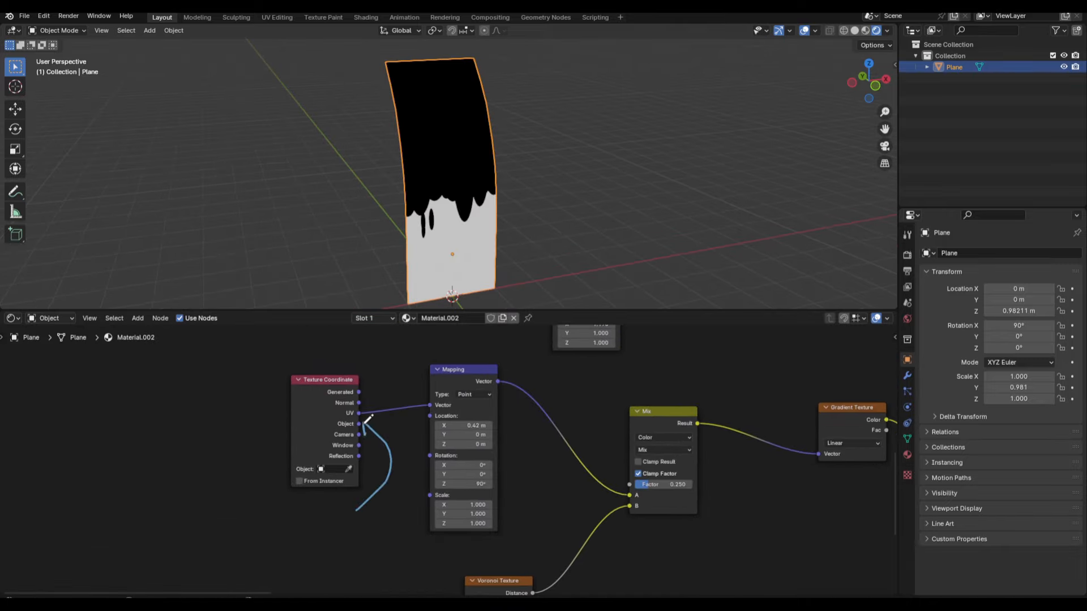
{"action": "middle_click_drag", "start_coordinate": [572, 434], "coordinate": [545, 440]}
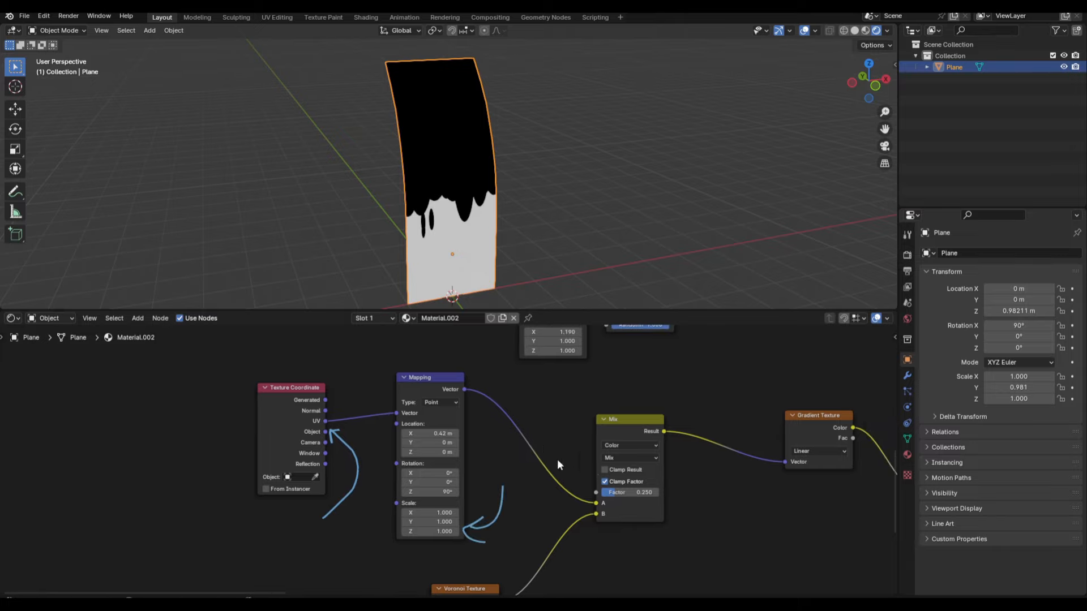
Preview the lower chain's Color Ramp on the plane.
{"action": "scroll", "coordinate": [570, 464], "scroll_direction": "down", "scroll_amount": 3}
{"action": "middle_click_drag", "start_coordinate": [570, 463], "coordinate": [492, 447]}
{"action": "scroll", "coordinate": [616, 439], "scroll_direction": "down", "scroll_amount": 3}
{"action": "middle_click_drag", "start_coordinate": [616, 439], "coordinate": [510, 432]}
{"action": "scroll", "coordinate": [693, 418], "scroll_direction": "down", "scroll_amount": 5}
{"action": "middle_click_drag", "start_coordinate": [764, 406], "coordinate": [610, 459]}
{"action": "scroll", "coordinate": [620, 429], "scroll_direction": "up", "scroll_amount": 4}
{"action": "scroll", "coordinate": [610, 459], "scroll_direction": "up", "scroll_amount": 5}
{"action": "left_click", "coordinate": [435, 460], "text": "ctrl+shift"}
{"action": "left_click", "coordinate": [429, 460], "text": "ctrl+shift"}
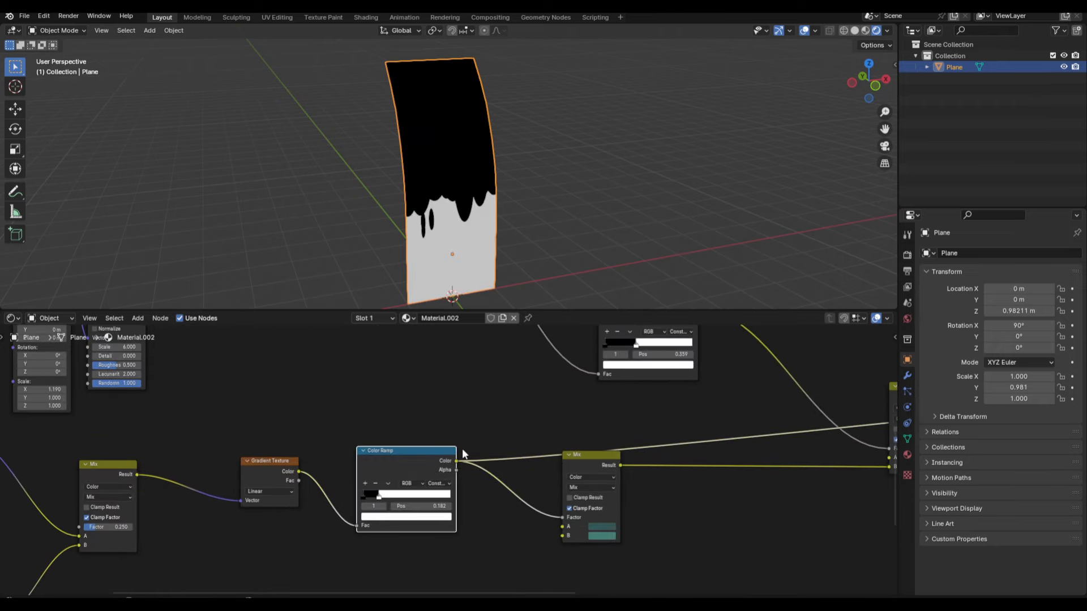
Preview the dark teal Mix node and the upper chain's Color Ramp on the plane.
{"action": "scroll", "coordinate": [579, 430], "scroll_direction": "down", "scroll_amount": 3}
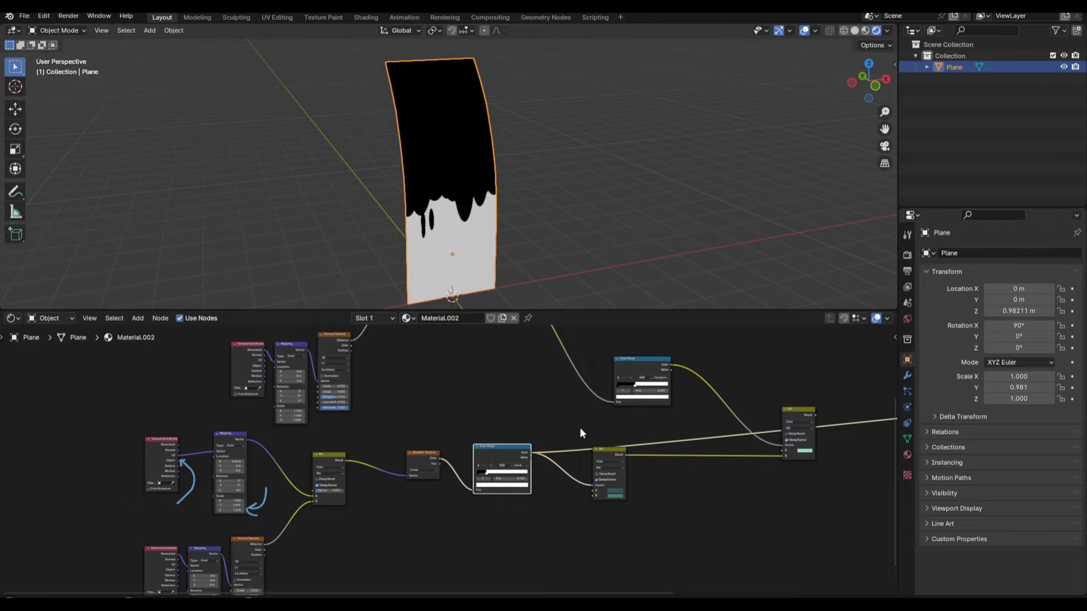
{"action": "middle_click_drag", "start_coordinate": [691, 434], "coordinate": [548, 445]}
{"action": "scroll", "coordinate": [548, 445], "scroll_direction": "up", "scroll_amount": 6}
{"action": "left_click", "coordinate": [416, 473], "text": "ctrl+shift"}
{"action": "middle_click_drag", "start_coordinate": [479, 332], "coordinate": [485, 358]}
{"action": "scroll", "coordinate": [484, 358], "scroll_direction": "up", "scroll_amount": 1}
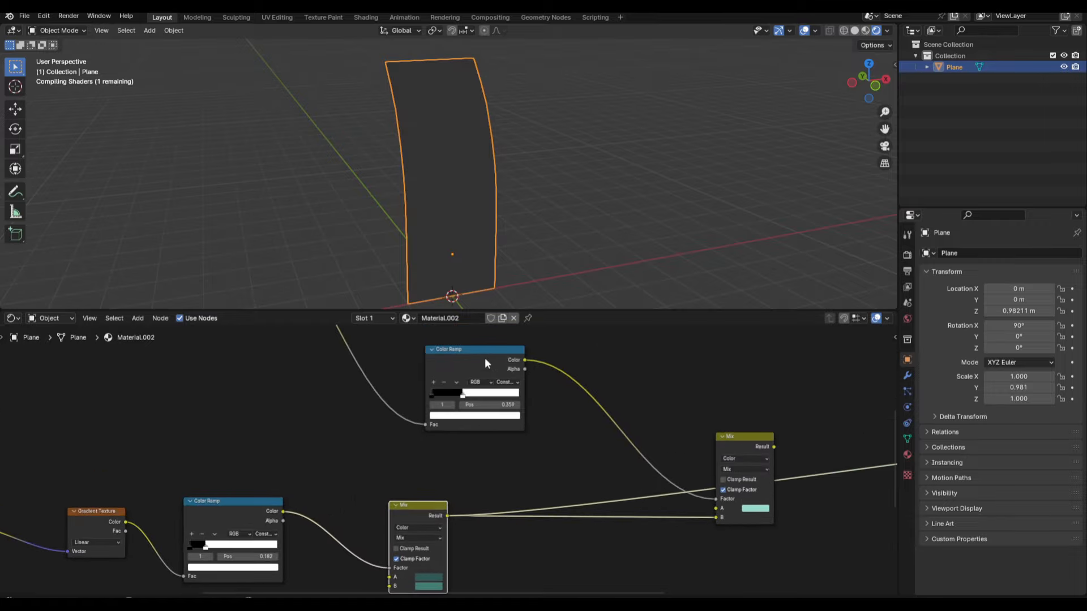
{"action": "left_click", "coordinate": [485, 358], "text": "ctrl+shift"}
Set the upper gradient Mapping's scale to 1 on all axes.
{"action": "scroll", "coordinate": [484, 442], "scroll_direction": "down", "scroll_amount": 4}
{"action": "mouse_move", "coordinate": [347, 380]}
{"action": "middle_mouse_down"}
{"action": "mouse_move", "coordinate": [543, 475]}
{"action": "mouse_move", "coordinate": [539, 487]}
{"action": "mouse_move", "coordinate": [675, 539]}
{"action": "middle_mouse_up"}
{"action": "scroll", "coordinate": [451, 464], "scroll_direction": "up", "scroll_amount": 6}
{"action": "left_click_drag", "start_coordinate": [361, 453], "coordinate": [361, 471]}
{"action": "type", "text": "1"}
{"action": "key", "text": "Return"}
Connect the upper Texture Coordinate's UV output to its Mapping and set the Mapping's Z rotation to 90°.
{"action": "middle_click_drag", "start_coordinate": [355, 390], "coordinate": [417, 446]}
{"action": "scroll", "coordinate": [419, 446], "scroll_direction": "up", "scroll_amount": 1}
{"action": "left_click_drag", "start_coordinate": [284, 377], "coordinate": [414, 428]}
{"action": "left_click", "coordinate": [433, 481]}
{"action": "type", "text": "0"}
{"action": "key", "text": "Tab"}
{"action": "type", "text": "90"}
{"action": "key", "text": "Return"}
Preview the final Mix node and shift the upper gradient Mapping's X location.
{"action": "scroll", "coordinate": [433, 429], "scroll_direction": "down", "scroll_amount": 8}
{"action": "middle_click_drag", "start_coordinate": [600, 413], "coordinate": [170, 339]}
{"action": "scroll", "coordinate": [490, 419], "scroll_direction": "up", "scroll_amount": 4}
{"action": "left_click", "coordinate": [471, 387], "text": "ctrl+shift"}
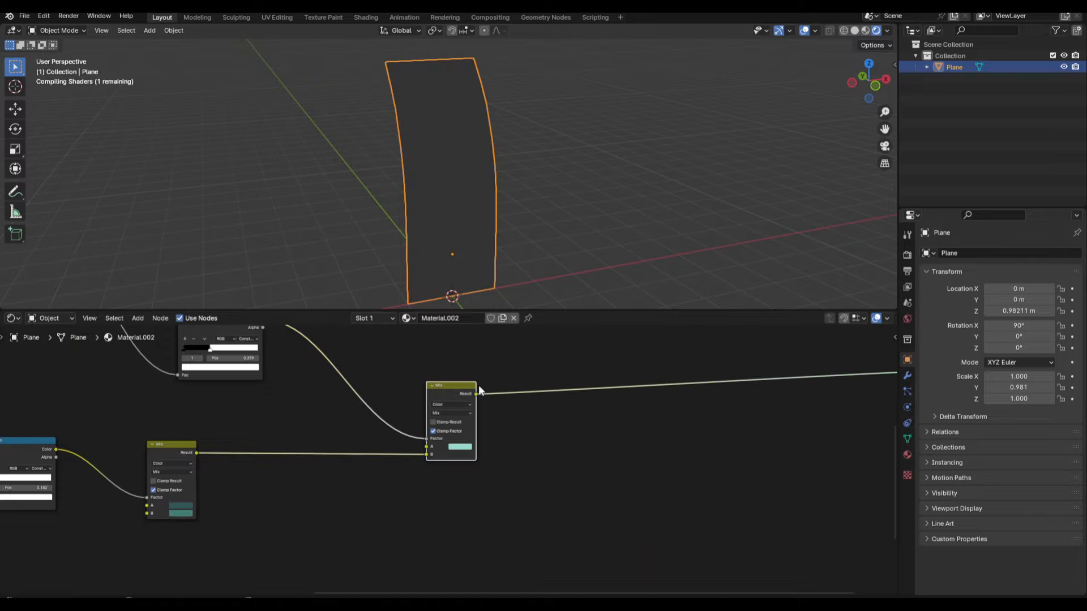
{"action": "middle_click_drag", "start_coordinate": [400, 428], "coordinate": [782, 587]}
{"action": "scroll", "coordinate": [478, 441], "scroll_direction": "down", "scroll_amount": 3}
{"action": "middle_click_drag", "start_coordinate": [255, 377], "coordinate": [325, 411]}
{"action": "scroll", "coordinate": [325, 412], "scroll_direction": "up", "scroll_amount": 8}
{"action": "left_click_drag", "start_coordinate": [325, 412], "coordinate": [379, 430]}
Fine-tune the X location of the lower gradient Mapping to adjust the lower drip edge.
{"action": "scroll", "coordinate": [447, 459], "scroll_direction": "down", "scroll_amount": 6}
{"action": "scroll", "coordinate": [562, 468], "scroll_direction": "down", "scroll_amount": 3}
{"action": "middle_click_drag", "start_coordinate": [562, 468], "coordinate": [583, 222]}
{"action": "scroll", "coordinate": [480, 497], "scroll_direction": "up", "scroll_amount": 3}
{"action": "scroll", "coordinate": [286, 410], "scroll_direction": "up", "scroll_amount": 5}
{"action": "left_click_drag", "start_coordinate": [302, 407], "coordinate": [300, 407]}
{"action": "scroll", "coordinate": [447, 459], "scroll_direction": "down", "scroll_amount": 5}
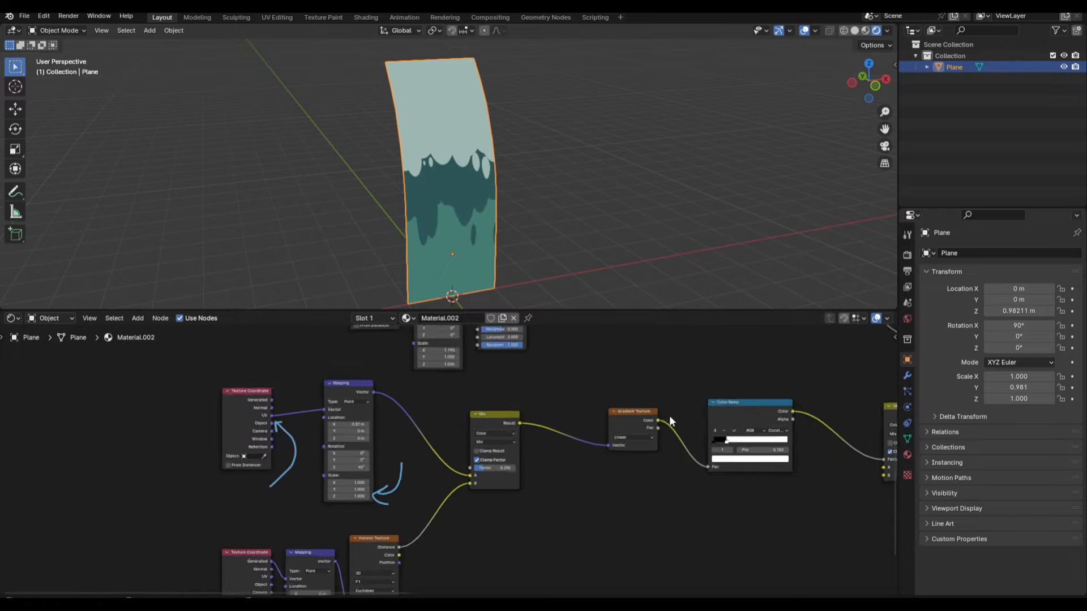
Refine the upper drip edge by setting the upper gradient Mapping's X location to about 0.99 m.
{"action": "scroll", "coordinate": [664, 418], "scroll_direction": "down", "scroll_amount": 1}
{"action": "middle_click_drag", "start_coordinate": [634, 351], "coordinate": [540, 475]}
{"action": "scroll", "coordinate": [433, 428], "scroll_direction": "up", "scroll_amount": 3}
{"action": "left_click_drag", "start_coordinate": [438, 389], "coordinate": [446, 390]}
{"action": "scroll", "coordinate": [473, 453], "scroll_direction": "down", "scroll_amount": 2}
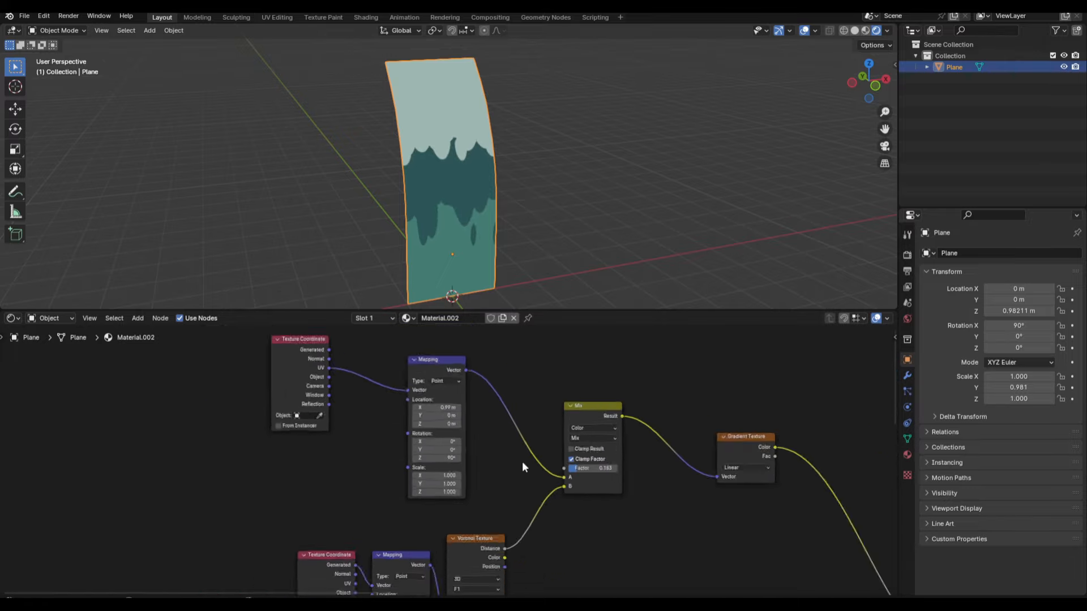
{"action": "scroll", "coordinate": [522, 461], "scroll_direction": "down", "scroll_amount": 3}
{"action": "middle_click_drag", "start_coordinate": [470, 558], "coordinate": [444, 436]}
{"action": "scroll", "coordinate": [416, 491], "scroll_direction": "up", "scroll_amount": 5}
{"action": "left_click_drag", "start_coordinate": [334, 481], "coordinate": [332, 481]}
Reposition the final Mix node, leaving space between it and the Material Output for more nodes.
{"action": "scroll", "coordinate": [450, 461], "scroll_direction": "down", "scroll_amount": 7}
{"action": "scroll", "coordinate": [668, 460], "scroll_direction": "down", "scroll_amount": 4}
{"action": "middle_click_drag", "start_coordinate": [832, 456], "coordinate": [450, 477]}
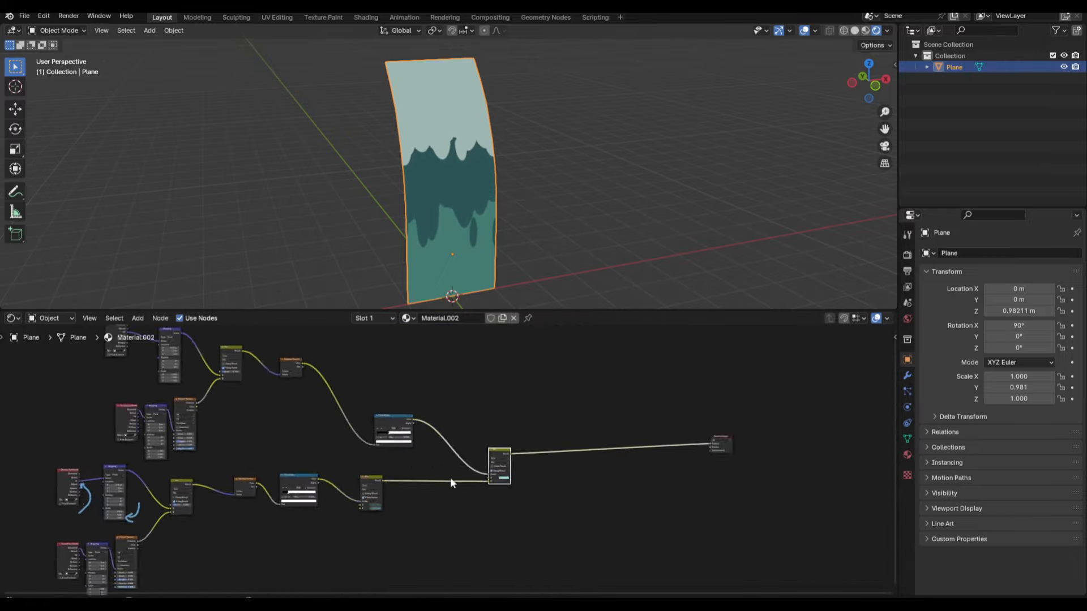
{"action": "scroll", "coordinate": [605, 469], "scroll_direction": "up", "scroll_amount": 4}
{"action": "left_click_drag", "start_coordinate": [387, 429], "coordinate": [361, 424]}
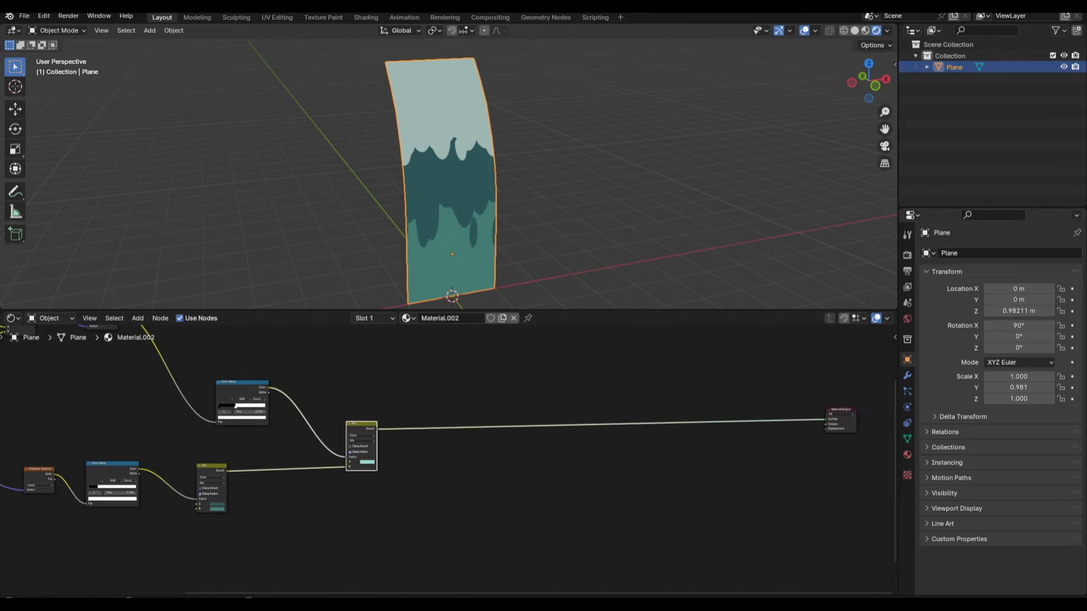
{"action": "middle_click_drag", "start_coordinate": [400, 439], "coordinate": [478, 394]}
{"action": "scroll", "coordinate": [479, 394], "scroll_direction": "up", "scroll_amount": 3}
{"action": "left_click_drag", "start_coordinate": [434, 373], "coordinate": [493, 364]}
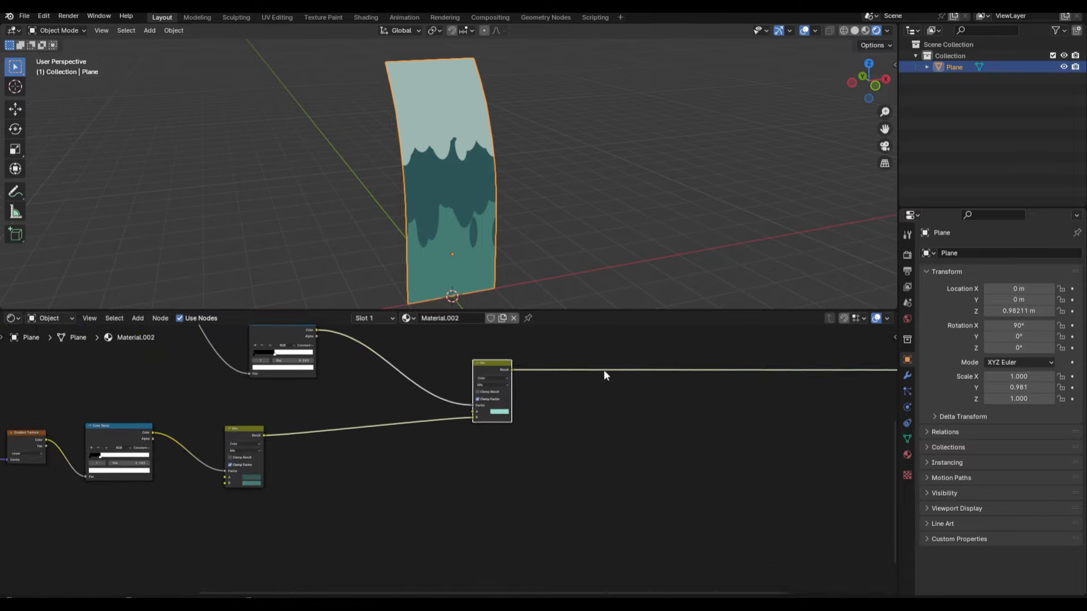
{"action": "middle_click_drag", "start_coordinate": [592, 369], "coordinate": [417, 424]}
{"action": "left_click_drag", "start_coordinate": [318, 419], "coordinate": [282, 418]}
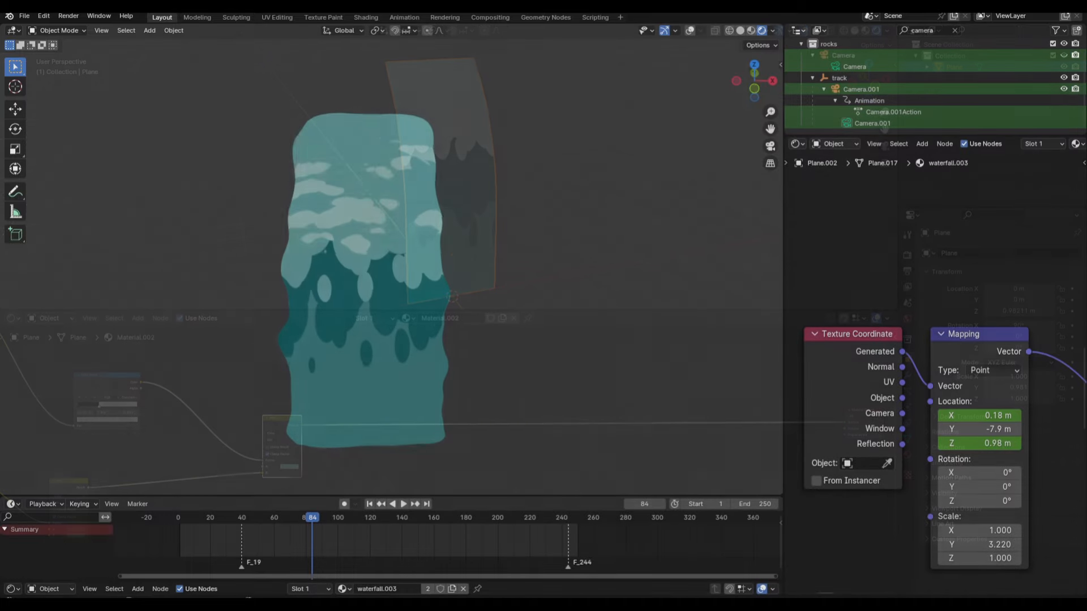
Shift the Z location of the waterfall.003 Mapping in the finished waterfall scene to examine how its pattern moves.
{"action": "left_click_drag", "start_coordinate": [979, 443], "coordinate": [956, 443]}
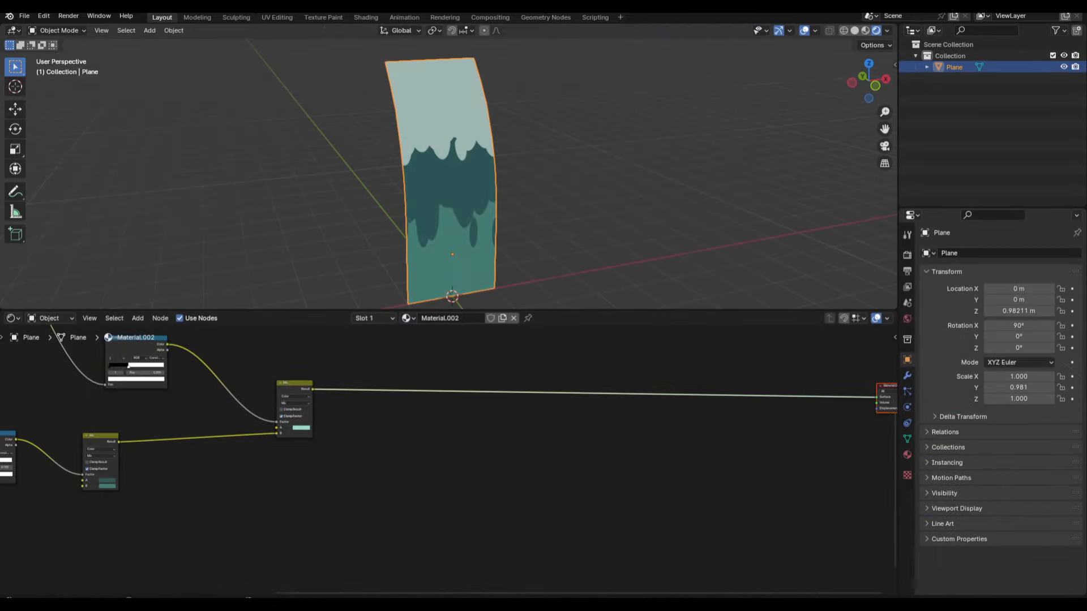
Add a Gradient Texture with Texture Coordinate and Mapping nodes below the final Mix node and preview it.
{"action": "scroll", "coordinate": [546, 407], "scroll_direction": "down", "scroll_amount": 1}
{"action": "middle_click_drag", "start_coordinate": [546, 406], "coordinate": [504, 364]}
{"action": "key", "text": "shift+a"}
{"action": "left_click", "coordinate": [504, 365]}
{"action": "left_click", "coordinate": [555, 431]}
{"action": "left_click", "coordinate": [396, 459]}
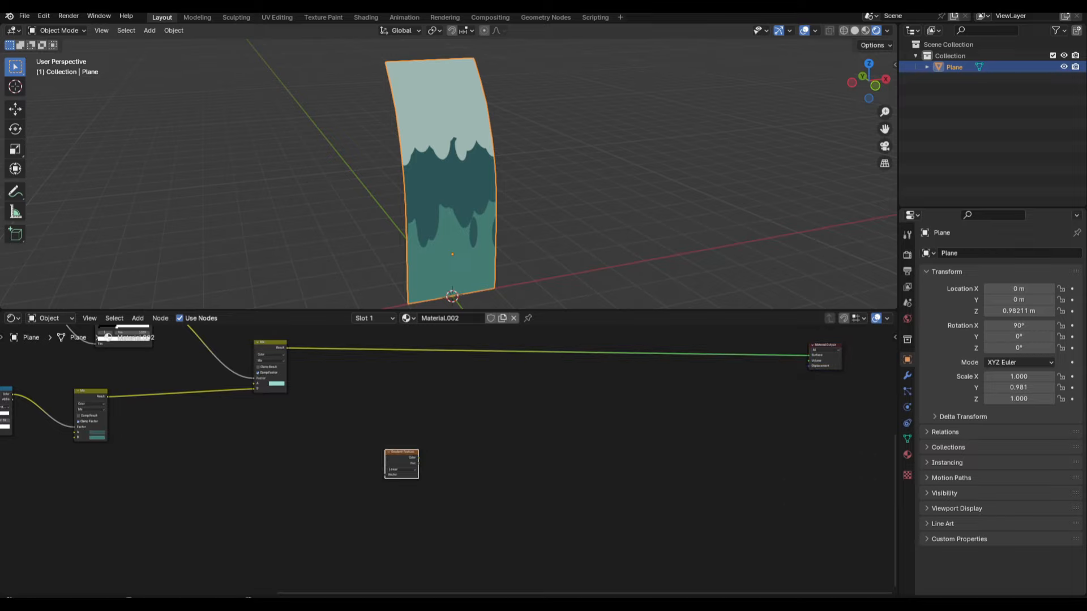
{"action": "key", "text": "ctrl+t"}
{"action": "left_click", "coordinate": [379, 448], "text": "ctrl+shift"}
Set the new Gradient Texture's type to Quadratic Sphere.
{"action": "scroll", "coordinate": [379, 451], "scroll_direction": "up", "scroll_amount": 2}
{"action": "middle_click_drag", "start_coordinate": [378, 451], "coordinate": [413, 395]}
{"action": "scroll", "coordinate": [430, 402], "scroll_direction": "up", "scroll_amount": 2}
{"action": "left_click", "coordinate": [457, 407]}
{"action": "left_click", "coordinate": [467, 485]}
Space out the Quadratic Sphere gradient's nodes and connect the Texture Coordinate's UV output to the Mapping.
{"action": "scroll", "coordinate": [453, 450], "scroll_direction": "down", "scroll_amount": 2}
{"action": "left_click_drag", "start_coordinate": [461, 398], "coordinate": [512, 404]}
{"action": "left_click_drag", "start_coordinate": [412, 381], "coordinate": [334, 453]}
{"action": "key", "text": "g"}
{"action": "left_click", "coordinate": [270, 436]}
{"action": "left_click_drag", "start_coordinate": [328, 374], "coordinate": [362, 413]}
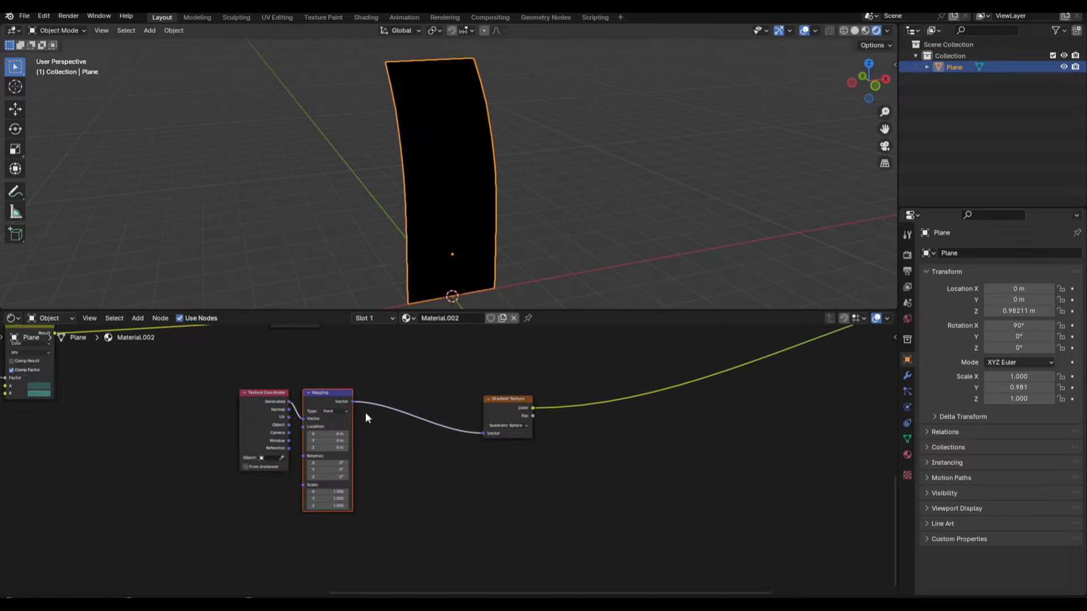
{"action": "key", "text": "g"}
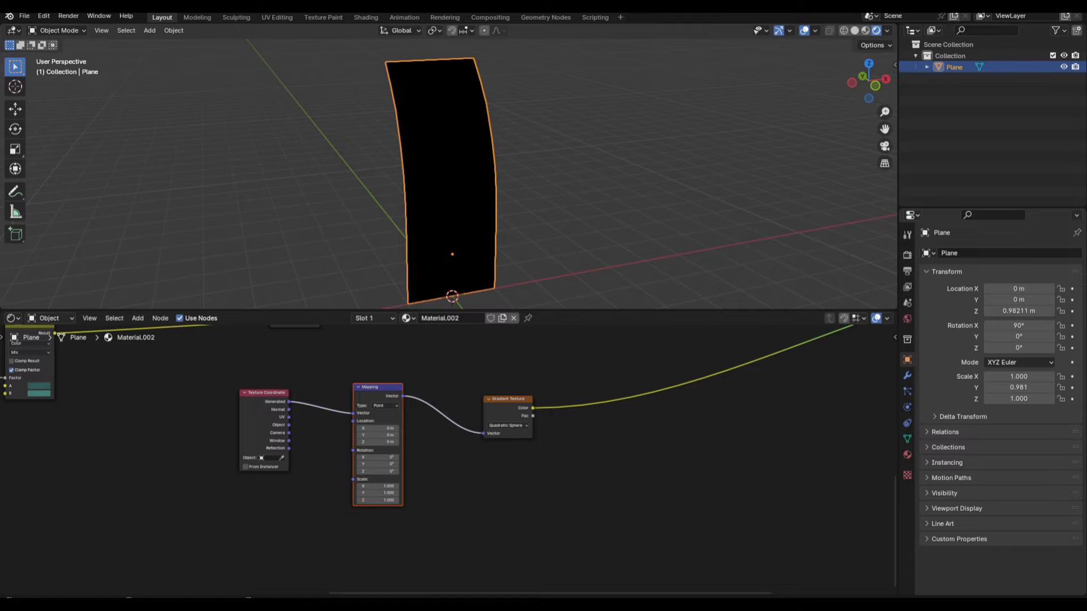
{"action": "scroll", "coordinate": [500, 461], "scroll_direction": "up", "scroll_amount": 2}
{"action": "scroll", "coordinate": [504, 423], "scroll_direction": "down", "scroll_amount": 3}
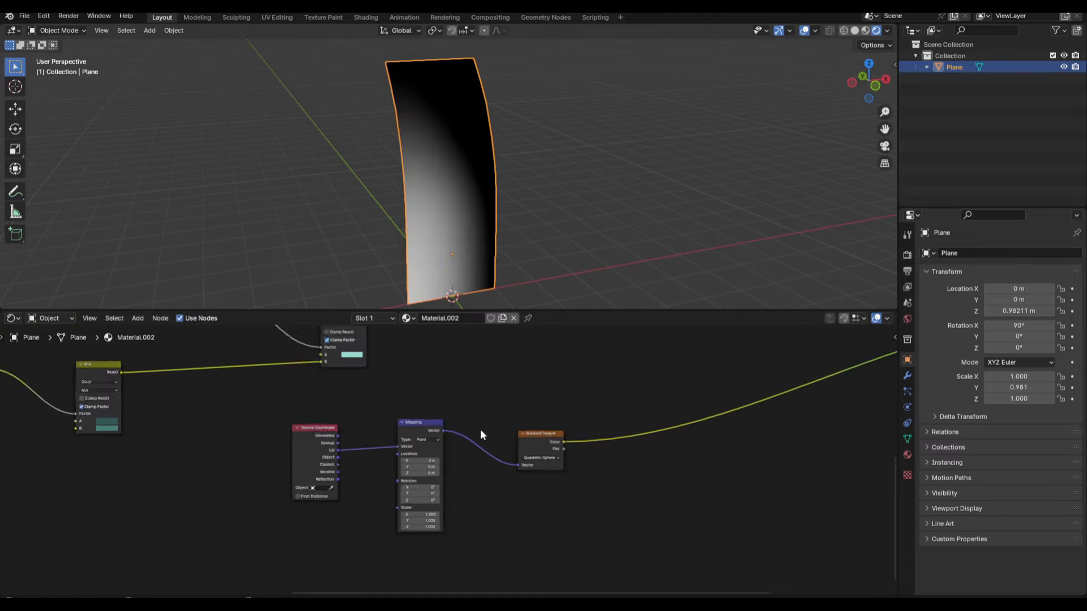
Set the sphere gradient Mapping's X location to about -0.5 m, Y location to -4.56 m and Y scale to 5.7.
{"action": "scroll", "coordinate": [480, 429], "scroll_direction": "up", "scroll_amount": 2}
{"action": "scroll", "coordinate": [448, 460], "scroll_direction": "up", "scroll_amount": 4}
{"action": "left_click_drag", "start_coordinate": [370, 407], "coordinate": [323, 418]}
{"action": "left_click_drag", "start_coordinate": [382, 503], "coordinate": [534, 503]}
{"action": "left_click_drag", "start_coordinate": [370, 418], "coordinate": [160, 417]}
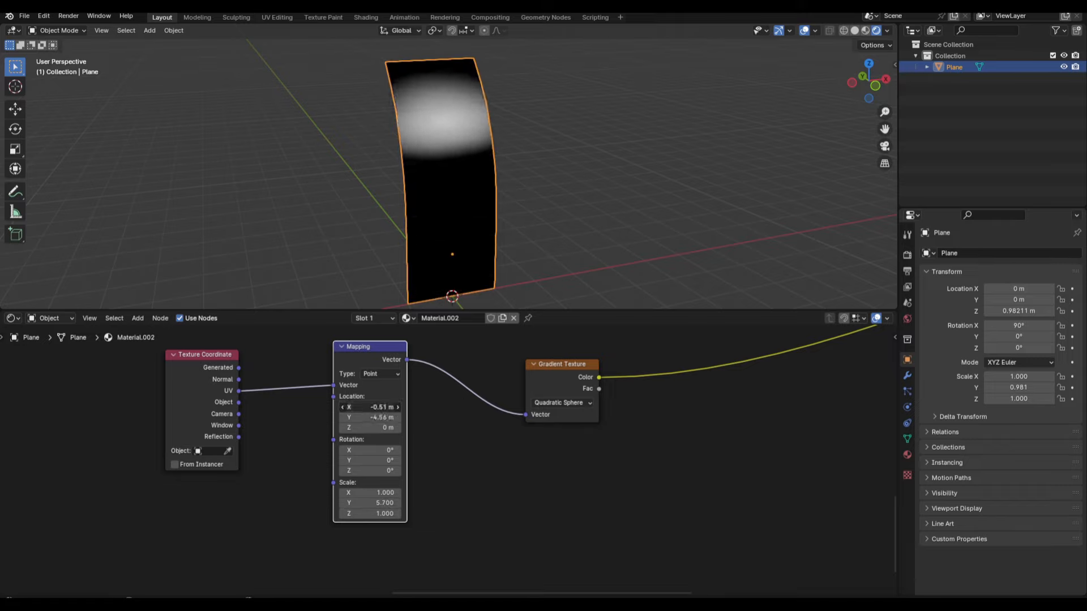
{"action": "scroll", "coordinate": [526, 403], "scroll_direction": "down", "scroll_amount": 3}
{"action": "left_click_drag", "start_coordinate": [272, 409], "coordinate": [256, 406]}
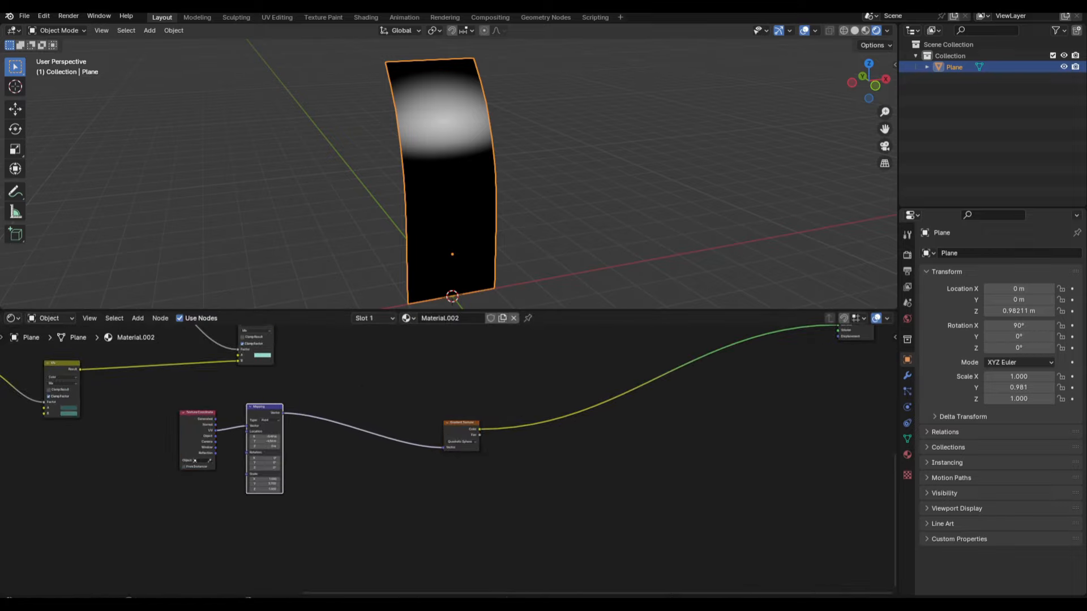
Add a Voronoi Texture with Texture Coordinate and Mapping nodes below the sphere gradient chain.
{"action": "scroll", "coordinate": [452, 390], "scroll_direction": "down", "scroll_amount": 1}
{"action": "key", "text": "shift+a"}
{"action": "type", "text": "vor"}
{"action": "key", "text": "Return"}
{"action": "left_click", "coordinate": [444, 458]}
{"action": "key", "text": "ctrl+t"}
Space the coordinate and mapping nodes away from the new Voronoi Texture and preview its distance output.
{"action": "scroll", "coordinate": [396, 481], "scroll_direction": "up", "scroll_amount": 3}
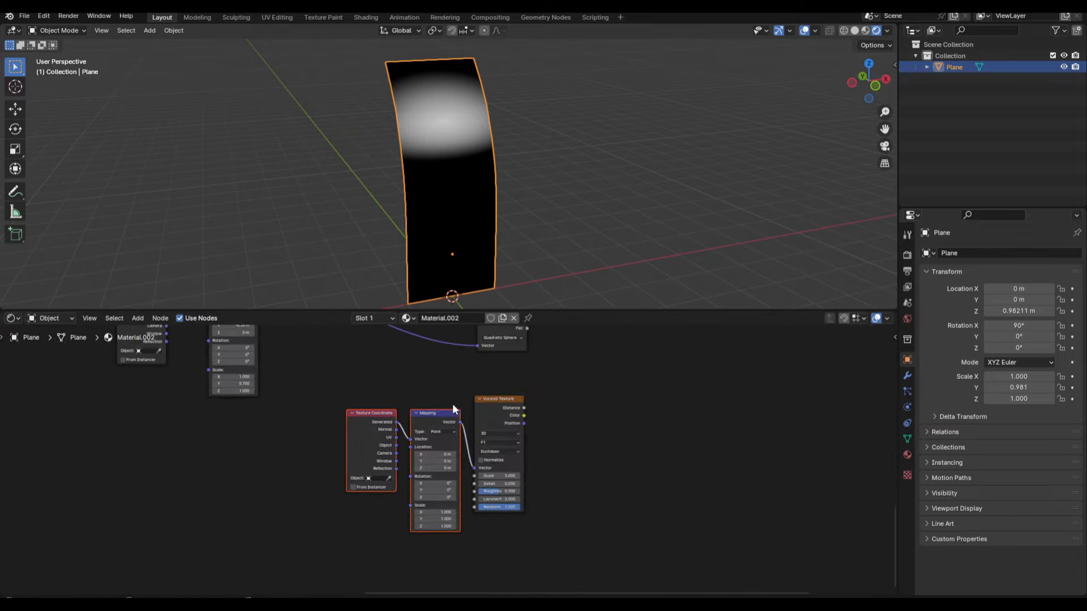
{"action": "left_click_drag", "start_coordinate": [452, 412], "coordinate": [323, 430]}
{"action": "left_click", "coordinate": [501, 403], "text": "ctrl+shift"}
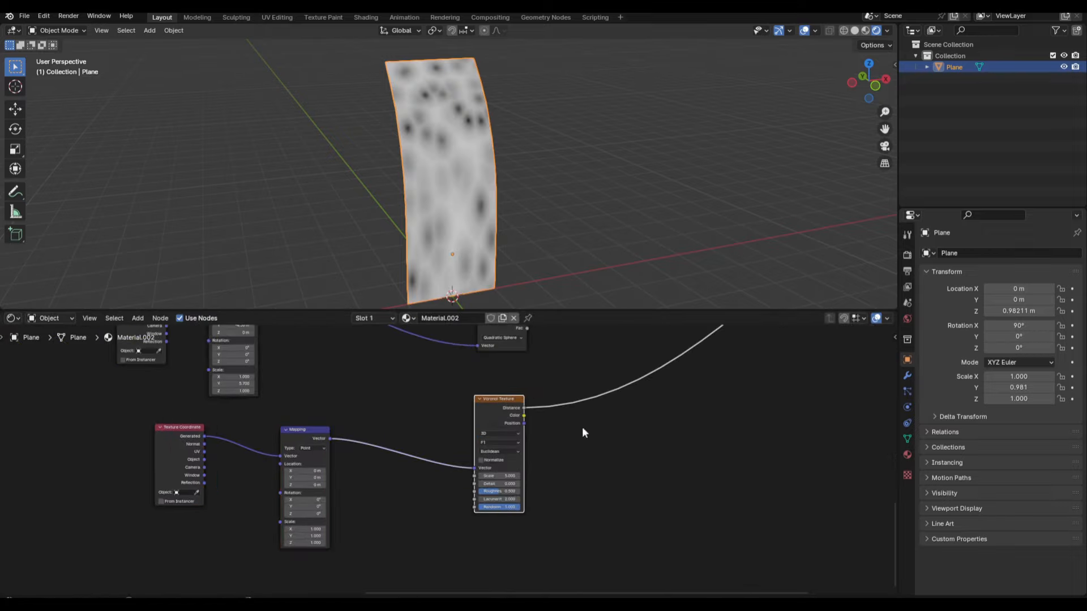
{"action": "key", "text": "g"}
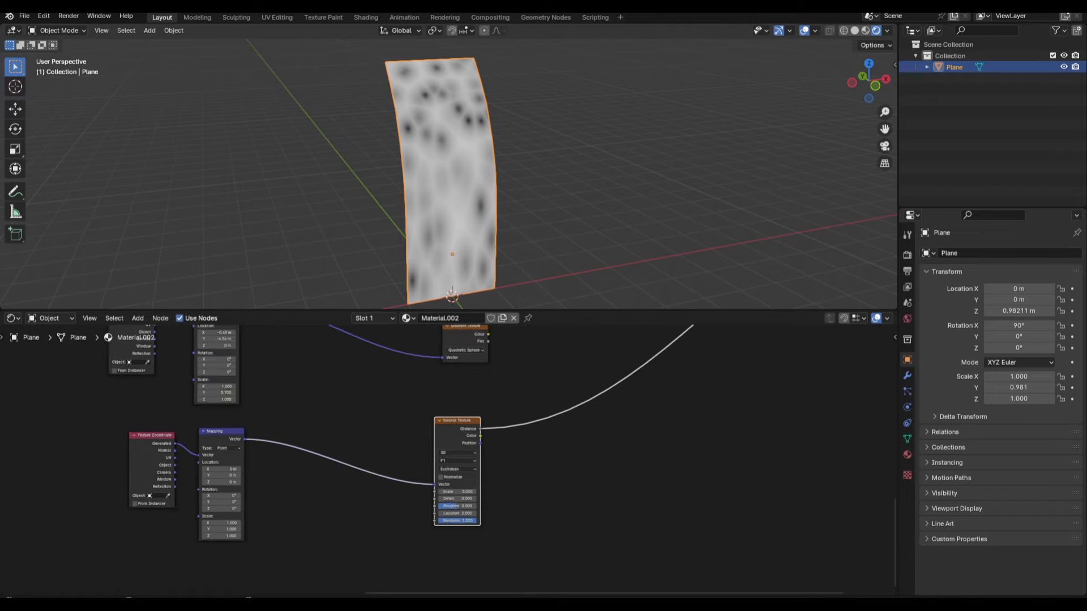
{"action": "scroll", "coordinate": [501, 448], "scroll_direction": "down", "scroll_amount": 1}
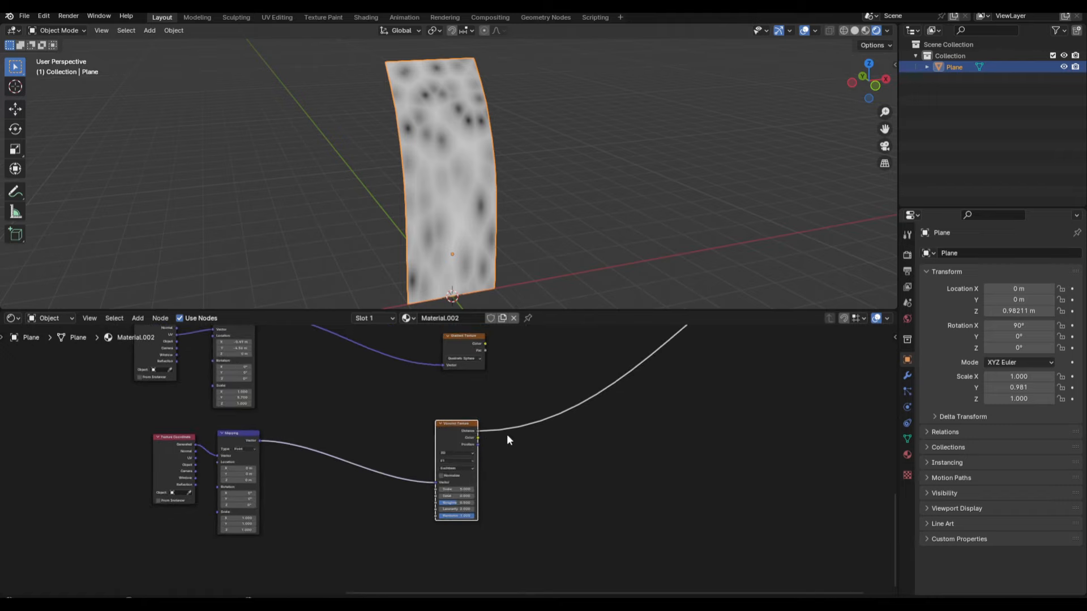
Insert a Map Range node after the new Voronoi Texture.
{"action": "key", "text": "shift+a"}
{"action": "left_click", "coordinate": [521, 396]}
{"action": "left_click_drag", "start_coordinate": [455, 424], "coordinate": [482, 460]}
{"action": "type", "text": "map r"}
{"action": "key", "text": "Return"}
{"action": "left_click", "coordinate": [498, 411]}
{"action": "scroll", "coordinate": [625, 484], "scroll_direction": "up", "scroll_amount": 2}
Insert a Color Ramp after the Map Range and set it to Constant interpolation.
{"action": "key", "text": "shift+a"}
{"action": "left_click", "coordinate": [500, 384]}
{"action": "type", "text": "color"}
{"action": "key", "text": "Return"}
{"action": "left_click", "coordinate": [472, 411]}
{"action": "scroll", "coordinate": [444, 450], "scroll_direction": "up", "scroll_amount": 3}
{"action": "left_click", "coordinate": [549, 421]}
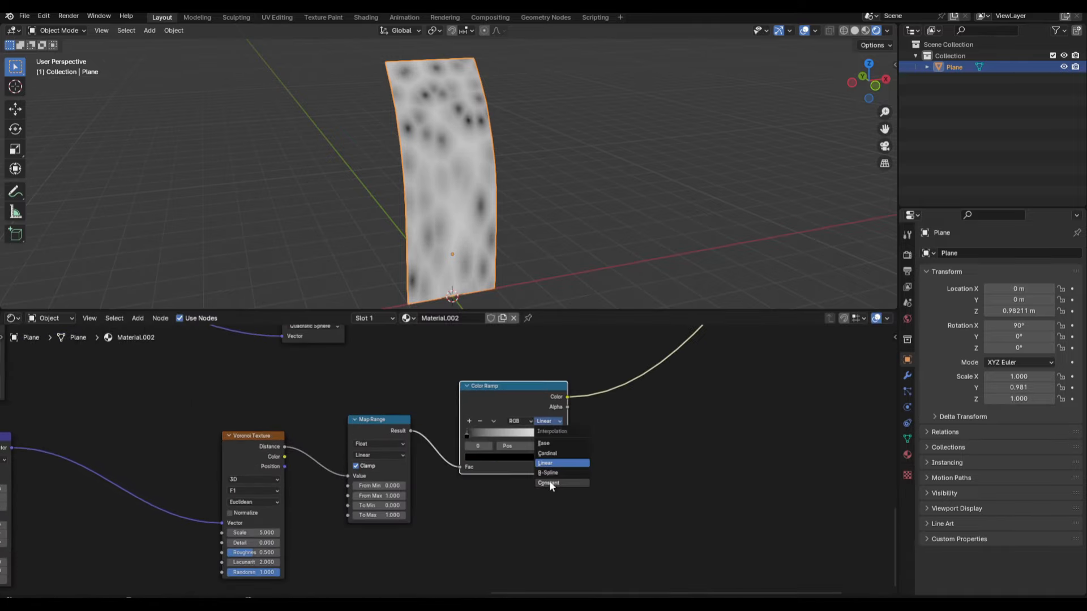
{"action": "left_click", "coordinate": [552, 484]}
Move the new Color Ramp's white stop to 0.55 and set the Map Range's From Min to -0.14.
{"action": "middle_click_drag", "start_coordinate": [475, 484], "coordinate": [515, 460]}
{"action": "scroll", "coordinate": [515, 460], "scroll_direction": "up", "scroll_amount": 1}
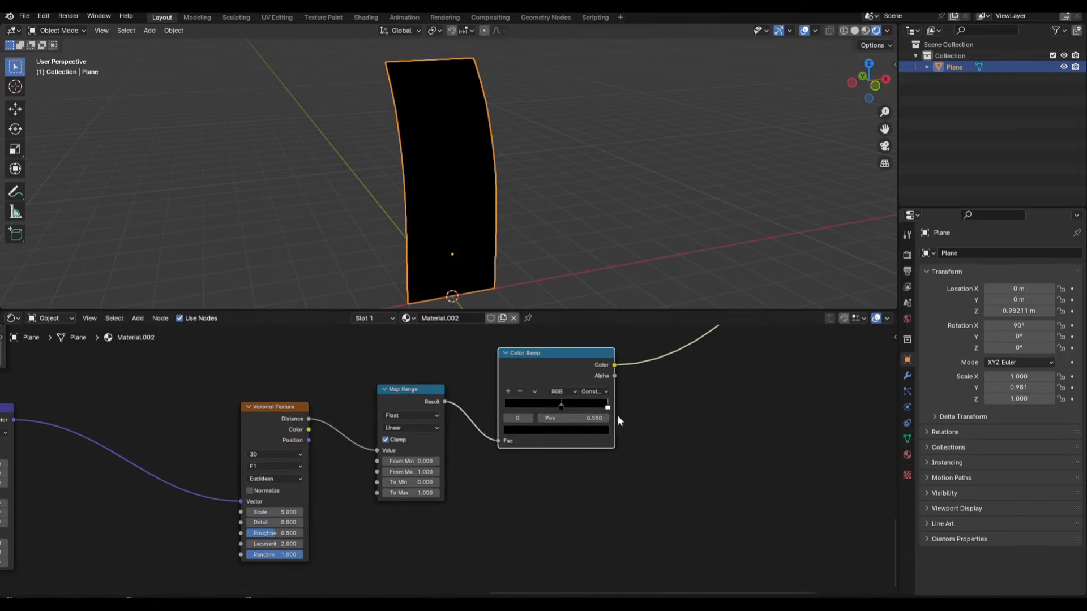
{"action": "left_click_drag", "start_coordinate": [583, 419], "coordinate": [554, 419]}
{"action": "left_click", "coordinate": [416, 464]}
{"action": "type", "text": "-0.14"}
{"action": "key", "text": "Return"}
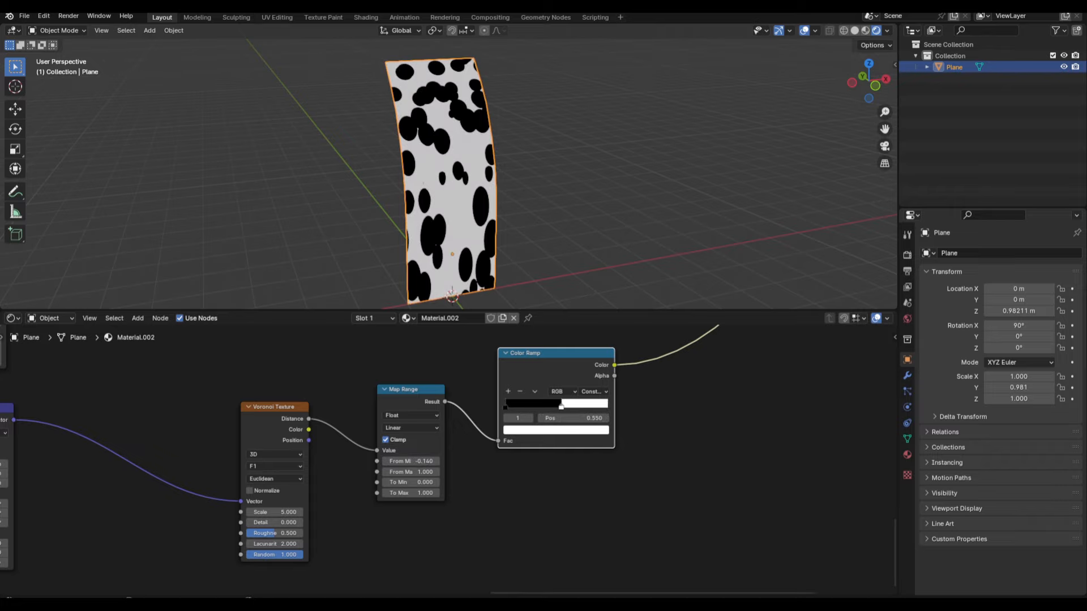
Set the new Voronoi Texture's scale to about 4.77.
{"action": "middle_click_drag", "start_coordinate": [459, 480], "coordinate": [524, 444]}
{"action": "scroll", "coordinate": [459, 478], "scroll_direction": "up", "scroll_amount": 4}
{"action": "left_click_drag", "start_coordinate": [468, 480], "coordinate": [455, 480]}
{"action": "scroll", "coordinate": [455, 473], "scroll_direction": "down", "scroll_amount": 8}
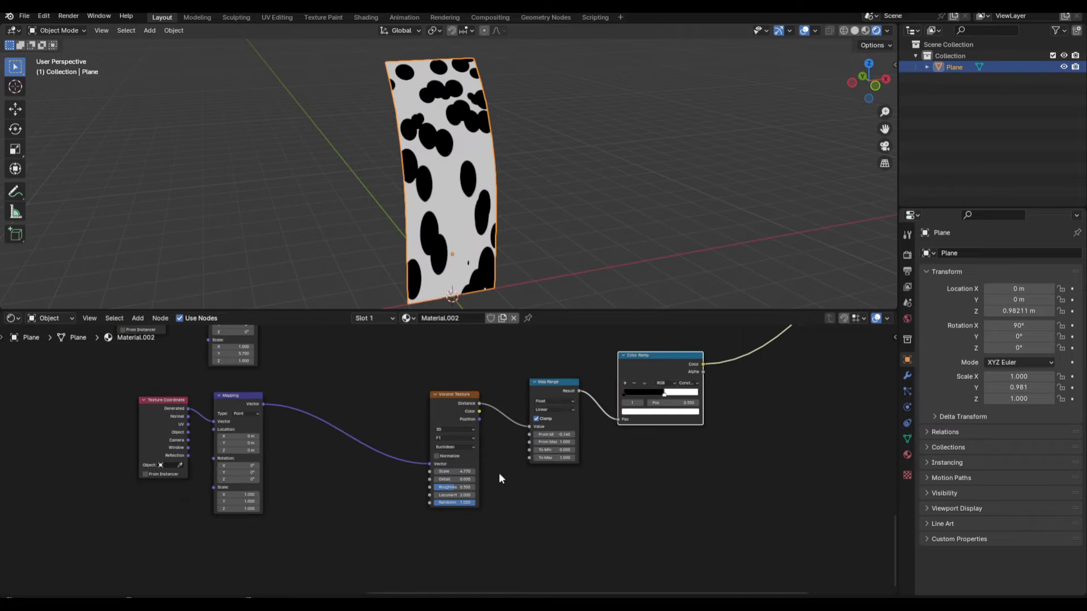
Add a Map Range node after the Quadratic Sphere Gradient Texture and preview its result on the plane.
{"action": "middle_click_drag", "start_coordinate": [680, 330], "coordinate": [552, 466]}
{"action": "left_click_drag", "start_coordinate": [378, 437], "coordinate": [374, 395]}
{"action": "key", "text": "shift+a"}
{"action": "left_click", "coordinate": [454, 369]}
{"action": "type", "text": "map"}
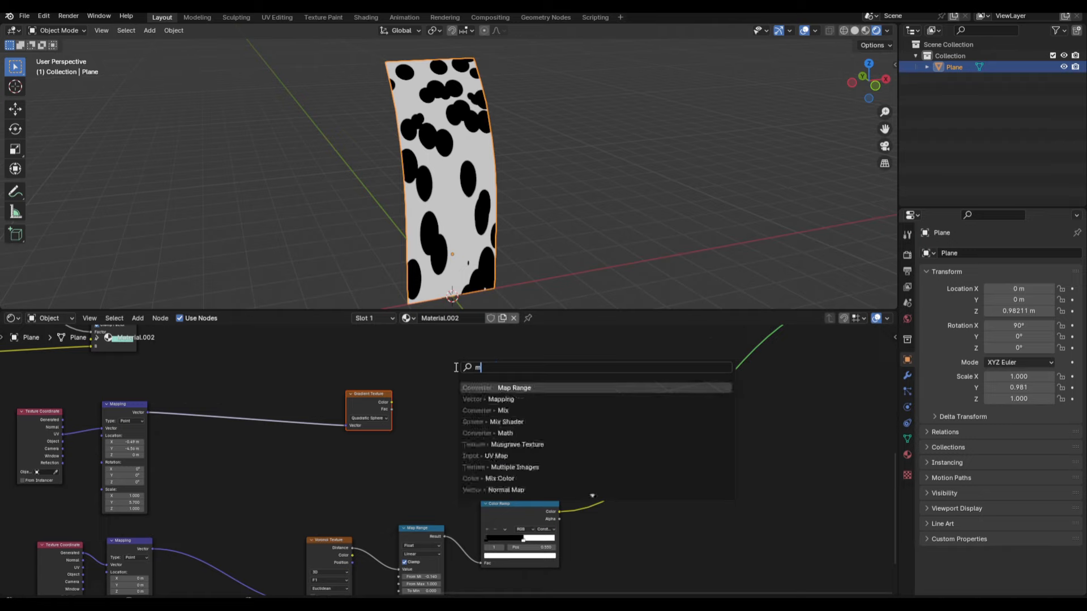
{"action": "key", "text": "Return"}
{"action": "left_click", "coordinate": [455, 391]}
{"action": "left_click", "coordinate": [485, 436], "text": "ctrl+shift"}
{"action": "middle_click_drag", "start_coordinate": [566, 423], "coordinate": [503, 418]}
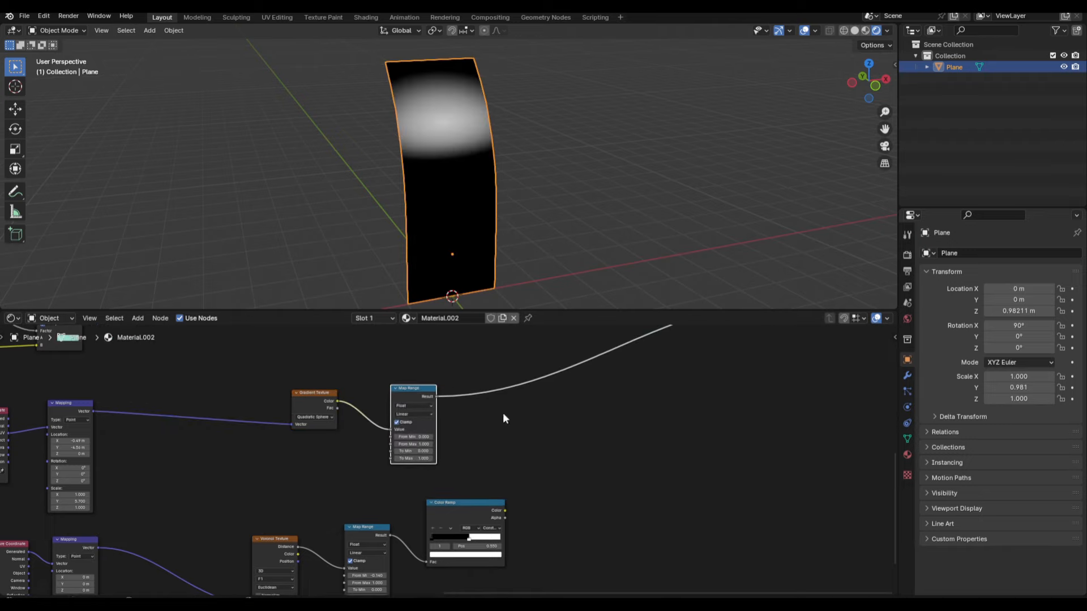
Combine the gradient's Map Range and the Voronoi's Color Ramp in a Multiply node with factor 1 and preview it.
{"action": "left_click_drag", "start_coordinate": [438, 396], "coordinate": [561, 396]}
{"action": "type", "text": "multiply"}
{"action": "key", "text": "Return"}
{"action": "left_click", "coordinate": [565, 395]}
{"action": "mouse_move", "coordinate": [497, 512]}
{"action": "left_mouse_down"}
{"action": "mouse_move", "coordinate": [510, 497]}
{"action": "mouse_move", "coordinate": [493, 512]}
{"action": "left_mouse_up"}
{"action": "left_click_drag", "start_coordinate": [500, 511], "coordinate": [564, 446]}
{"action": "left_click_drag", "start_coordinate": [436, 397], "coordinate": [565, 454]}
{"action": "left_click", "coordinate": [586, 392], "text": "ctrl+shift"}
{"action": "left_click_drag", "start_coordinate": [585, 393], "coordinate": [565, 387]}
{"action": "left_click_drag", "start_coordinate": [567, 433], "coordinate": [603, 433]}
{"action": "scroll", "coordinate": [337, 506], "scroll_direction": "down", "scroll_amount": 4}
Insert a Mix Color node between the Mapping and the Quadratic Sphere Gradient Texture.
{"action": "middle_click_drag", "start_coordinate": [337, 506], "coordinate": [480, 405]}
{"action": "left_click_drag", "start_coordinate": [358, 392], "coordinate": [331, 391]}
{"action": "key", "text": "shift+a"}
{"action": "type", "text": "mix"}
{"action": "key", "text": "Return"}
{"action": "left_click", "coordinate": [419, 469]}
Duplicate the Mix node and insert the copy between the lower Mapping and the Voronoi Texture.
{"action": "scroll", "coordinate": [419, 470], "scroll_direction": "up", "scroll_amount": 8}
{"action": "scroll", "coordinate": [513, 460], "scroll_direction": "down", "scroll_amount": 2, "text": "ctrl"}
{"action": "scroll", "coordinate": [513, 461], "scroll_direction": "down", "scroll_amount": 6}
{"action": "middle_click_drag", "start_coordinate": [576, 391], "coordinate": [502, 468]}
{"action": "scroll", "coordinate": [441, 535], "scroll_direction": "down", "scroll_amount": 5}
{"action": "key", "text": "shift+d"}
{"action": "left_click", "coordinate": [468, 425]}
{"action": "left_click", "coordinate": [449, 533]}
{"action": "key", "text": "g"}
{"action": "left_click", "coordinate": [460, 475]}
{"action": "scroll", "coordinate": [461, 476], "scroll_direction": "up", "scroll_amount": 2}
{"action": "key", "text": "g"}
{"action": "mouse_move", "coordinate": [465, 498]}
{"action": "middle_mouse_down"}
{"action": "mouse_move", "coordinate": [467, 403]}
{"action": "mouse_move", "coordinate": [448, 487]}
{"action": "middle_mouse_up"}
{"action": "left_click", "coordinate": [475, 415]}
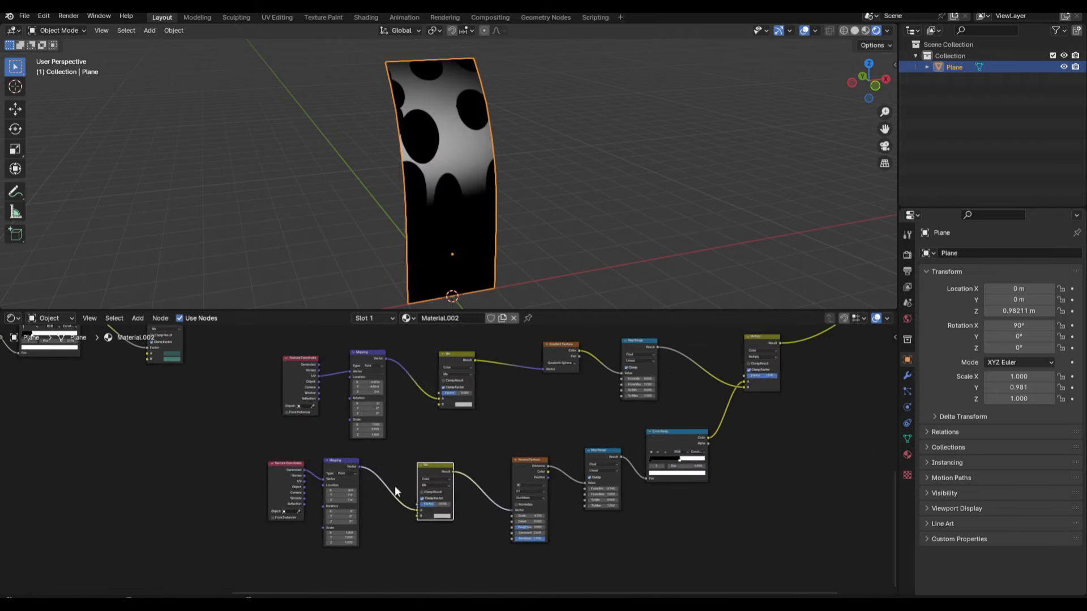
Add a Noise Texture and connect it to the B input of the Mix node before the Voronoi Texture.
{"action": "left_click_drag", "start_coordinate": [395, 486], "coordinate": [407, 451]}
{"action": "scroll", "coordinate": [474, 488], "scroll_direction": "up", "scroll_amount": 2}
{"action": "key", "text": "shift+a"}
{"action": "left_click", "coordinate": [464, 459]}
{"action": "type", "text": "noise"}
{"action": "key", "text": "Return"}
{"action": "left_click", "coordinate": [323, 508]}
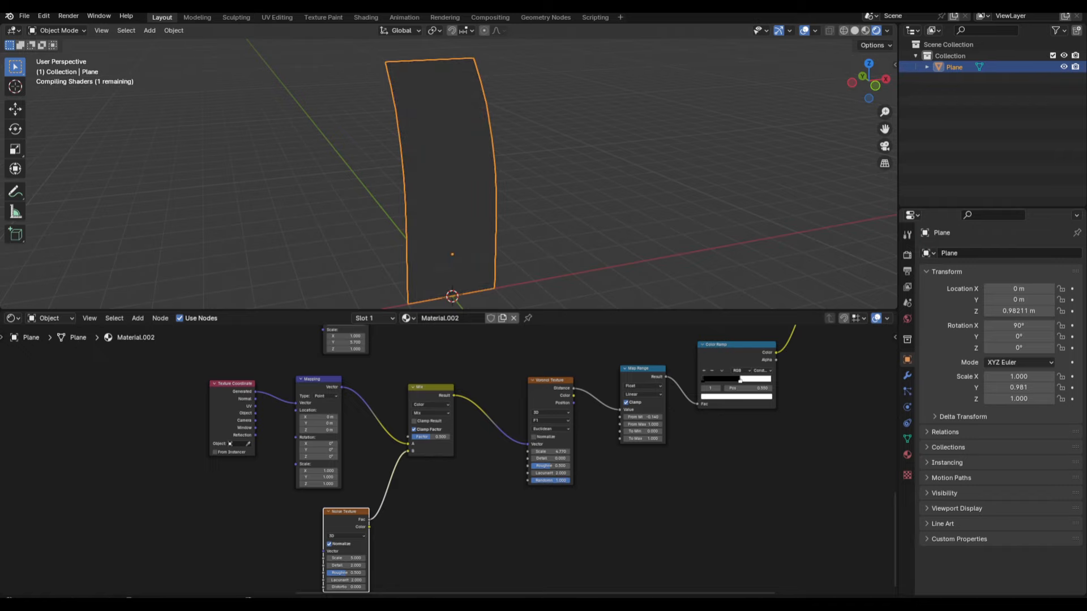
Set the factor of the Mix node before the Voronoi Texture to 0.19.
{"action": "scroll", "coordinate": [465, 439], "scroll_direction": "down", "scroll_amount": 5}
{"action": "middle_click_drag", "start_coordinate": [468, 437], "coordinate": [464, 476]}
{"action": "scroll", "coordinate": [464, 476], "scroll_direction": "up", "scroll_amount": 6}
{"action": "double_click", "coordinate": [430, 490]}
{"action": "type", "text": "0.19"}
{"action": "key", "text": "Return"}
Duplicate the Noise Texture and connect the copy to the B input of the Mix node before the Gradient Texture.
{"action": "scroll", "coordinate": [450, 467], "scroll_direction": "down", "scroll_amount": 4}
{"action": "left_click_drag", "start_coordinate": [478, 480], "coordinate": [258, 447]}
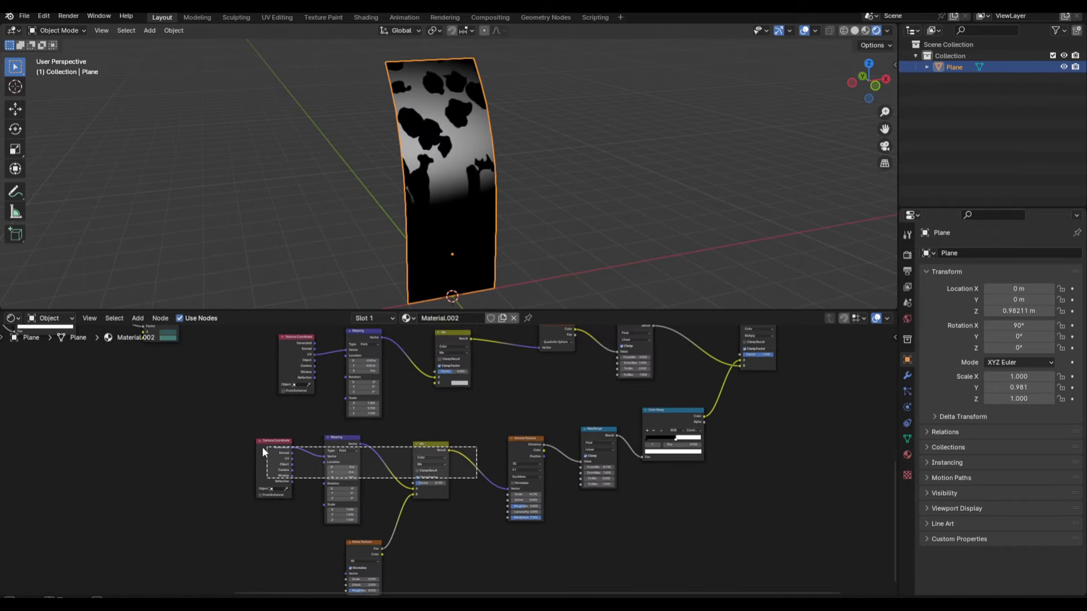
{"action": "left_click", "coordinate": [371, 548]}
{"action": "key", "text": "shift+d"}
{"action": "left_click", "coordinate": [456, 408]}
{"action": "scroll", "coordinate": [453, 425], "scroll_direction": "up", "scroll_amount": 4}
{"action": "left_click_drag", "start_coordinate": [430, 432], "coordinate": [440, 421]}
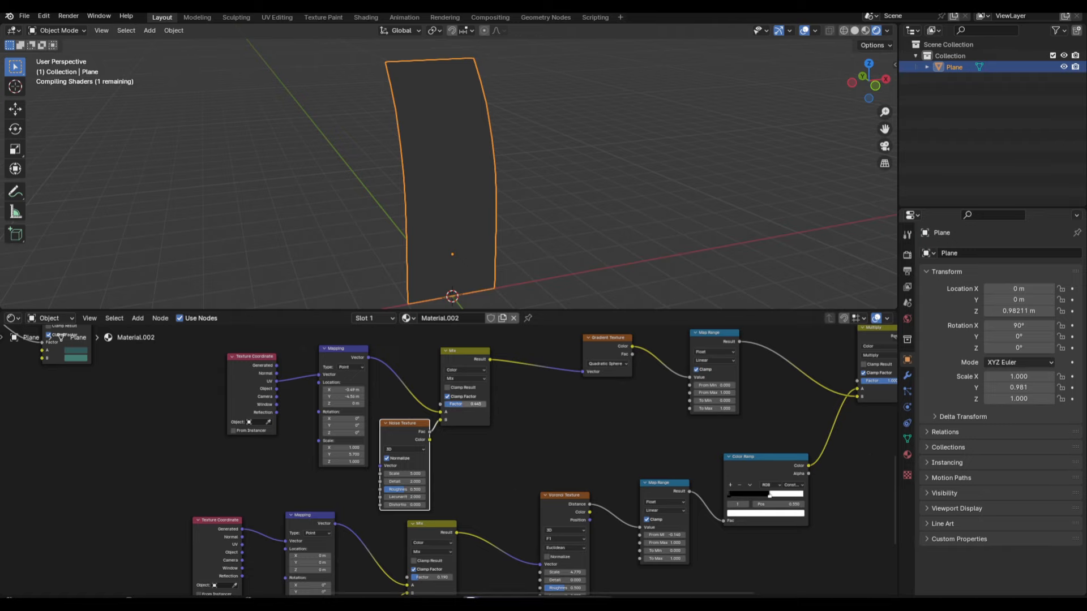
{"action": "scroll", "coordinate": [437, 462], "scroll_direction": "up", "scroll_amount": 3}
{"action": "left_click_drag", "start_coordinate": [404, 477], "coordinate": [430, 477]}
Insert a Color Ramp after the Multiply node.
{"action": "scroll", "coordinate": [524, 430], "scroll_direction": "down", "scroll_amount": 3}
{"action": "middle_click_drag", "start_coordinate": [524, 430], "coordinate": [408, 472]}
{"action": "middle_click_drag", "start_coordinate": [865, 367], "coordinate": [446, 499]}
{"action": "scroll", "coordinate": [445, 499], "scroll_direction": "down", "scroll_amount": 3}
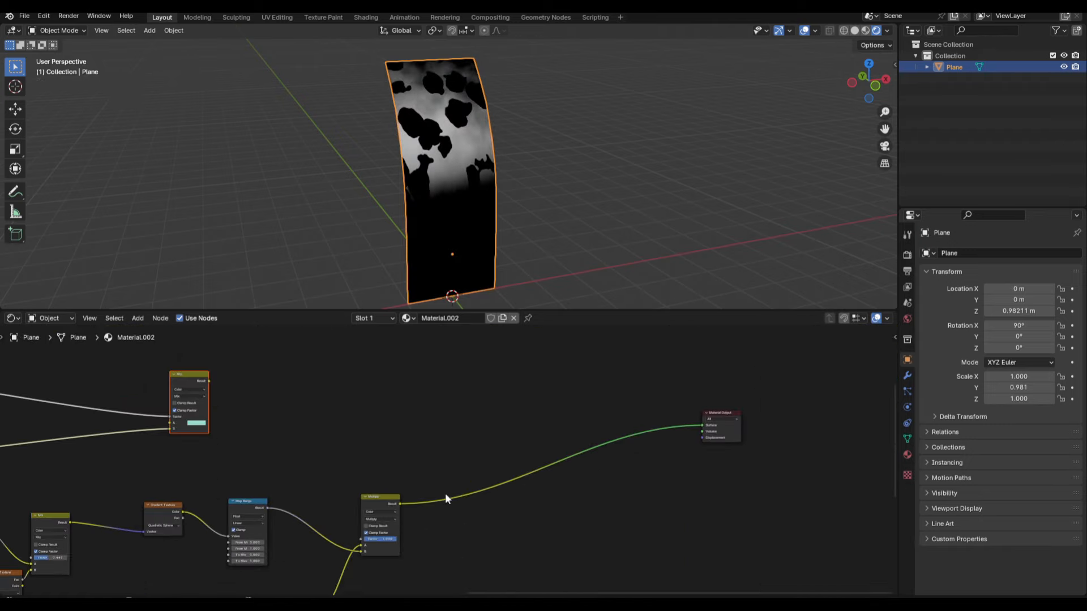
{"action": "left_click_drag", "start_coordinate": [382, 497], "coordinate": [340, 507]}
{"action": "key", "text": "shift+a"}
{"action": "left_click", "coordinate": [435, 459]}
{"action": "scroll", "coordinate": [450, 461], "scroll_direction": "up", "scroll_amount": 4}
Set the new Color Ramp to Constant interpolation with its white stop at position 0.255.
{"action": "left_click", "coordinate": [480, 497]}
{"action": "mouse_move", "coordinate": [490, 509]}
{"action": "left_mouse_down"}
{"action": "mouse_move", "coordinate": [434, 510]}
{"action": "mouse_move", "coordinate": [475, 518]}
{"action": "left_mouse_up"}
{"action": "left_click", "coordinate": [474, 518]}
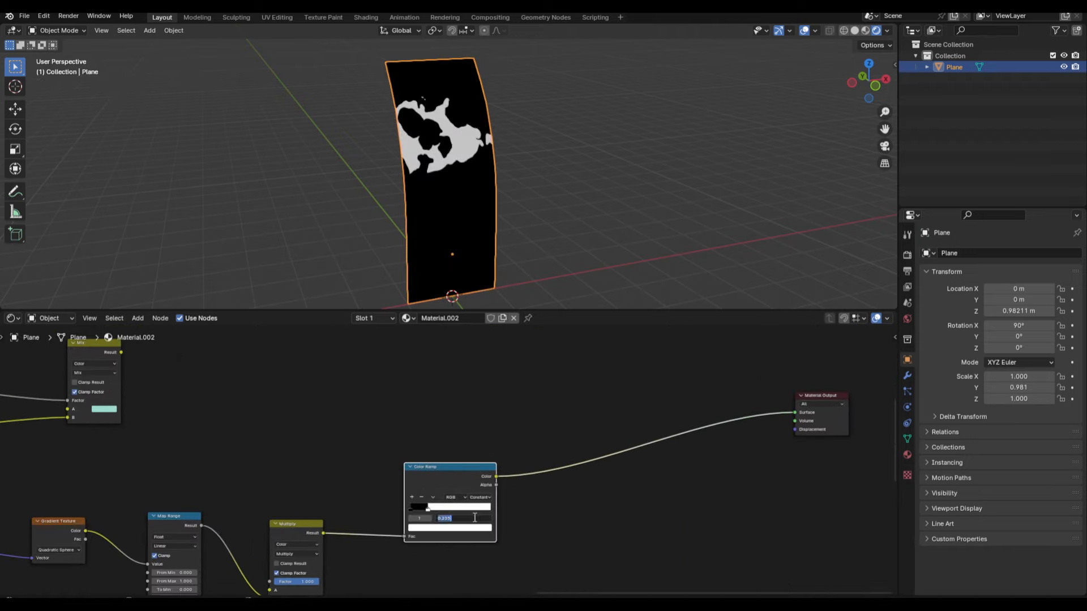
{"action": "type", "text": "0.255"}
{"action": "key", "text": "Return"}
Layer the previous Mix result with a light teal in another Mix node, using the new Color Ramp as factor, and preview it.
{"action": "scroll", "coordinate": [475, 518], "scroll_direction": "down", "scroll_amount": 3}
{"action": "left_click_drag", "start_coordinate": [261, 378], "coordinate": [651, 426]}
{"action": "left_click", "coordinate": [668, 435]}
{"action": "left_click_drag", "start_coordinate": [467, 488], "coordinate": [593, 436]}
{"action": "left_click", "coordinate": [628, 452]}
{"action": "left_click_drag", "start_coordinate": [650, 371], "coordinate": [687, 349]}
{"action": "left_click", "coordinate": [623, 385], "text": "ctrl+shift"}
{"action": "scroll", "coordinate": [453, 452], "scroll_direction": "down", "scroll_amount": 5}
Change the previous Mix node's light teal to a darker teal so the new patches contrast with it.
{"action": "middle_click_drag", "start_coordinate": [113, 458], "coordinate": [536, 462]}
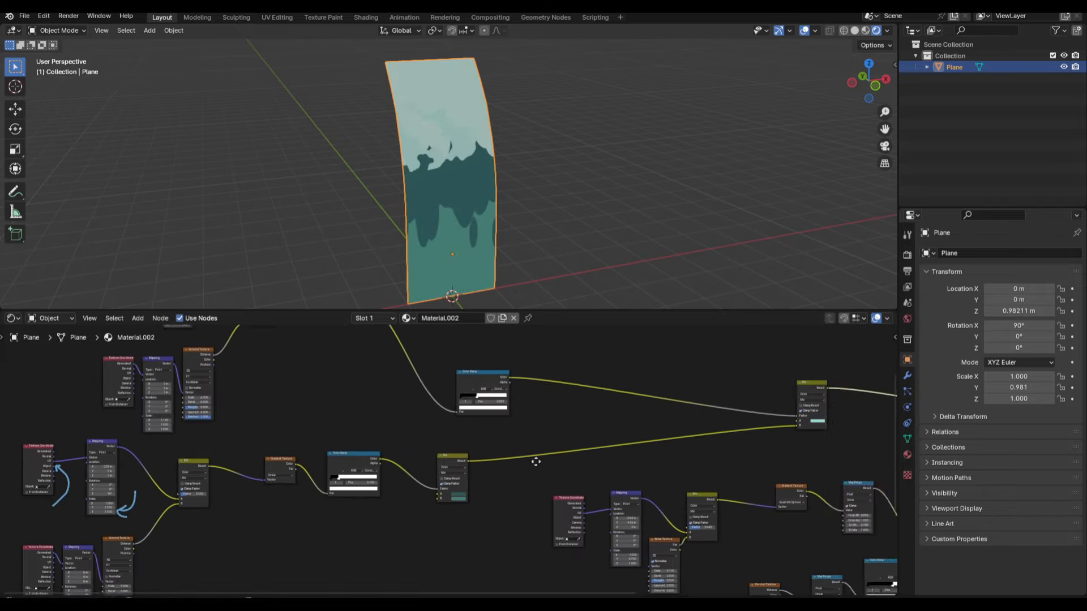
{"action": "scroll", "coordinate": [536, 462], "scroll_direction": "up", "scroll_amount": 4}
{"action": "left_click", "coordinate": [459, 494]}
{"action": "scroll", "coordinate": [793, 362], "scroll_direction": "down", "scroll_amount": 4}
{"action": "middle_click_drag", "start_coordinate": [800, 354], "coordinate": [487, 393]}
{"action": "scroll", "coordinate": [487, 393], "scroll_direction": "down", "scroll_amount": 2}
{"action": "left_click_drag", "start_coordinate": [686, 415], "coordinate": [782, 416]}
{"action": "middle_click_drag", "start_coordinate": [392, 469], "coordinate": [534, 461]}
{"action": "scroll", "coordinate": [535, 462], "scroll_direction": "up", "scroll_amount": 2}
{"action": "left_click_drag", "start_coordinate": [221, 455], "coordinate": [213, 454]}
{"action": "left_click_drag", "start_coordinate": [213, 454], "coordinate": [204, 455]}
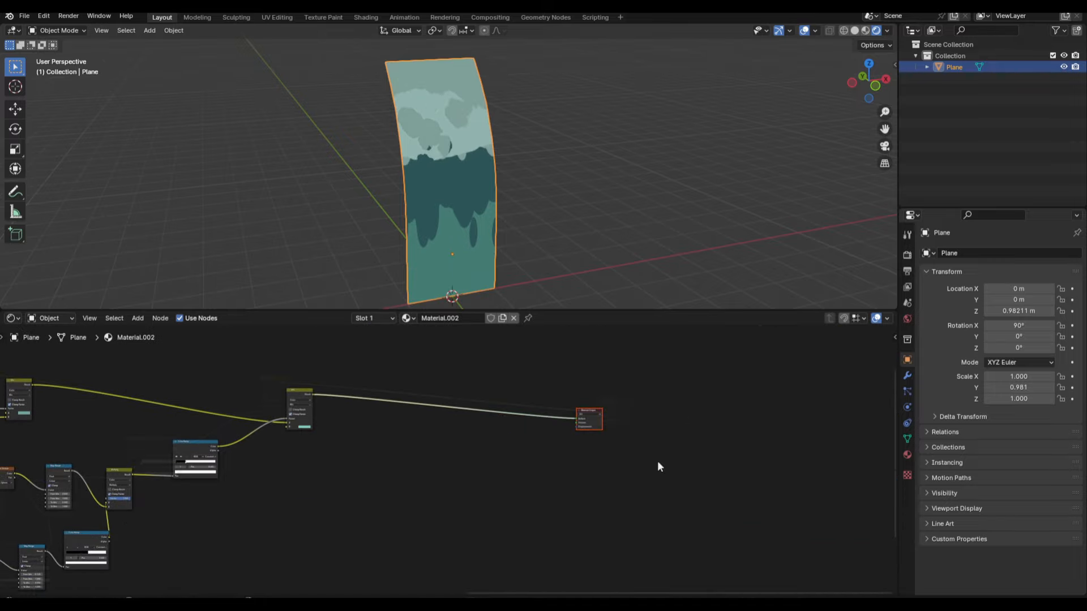
Add a Wave Texture below the final Mix node and give it Texture Coordinate and Mapping nodes.
{"action": "scroll", "coordinate": [531, 469], "scroll_direction": "up", "scroll_amount": 3}
{"action": "key", "text": "g"}
{"action": "left_click", "coordinate": [396, 406]}
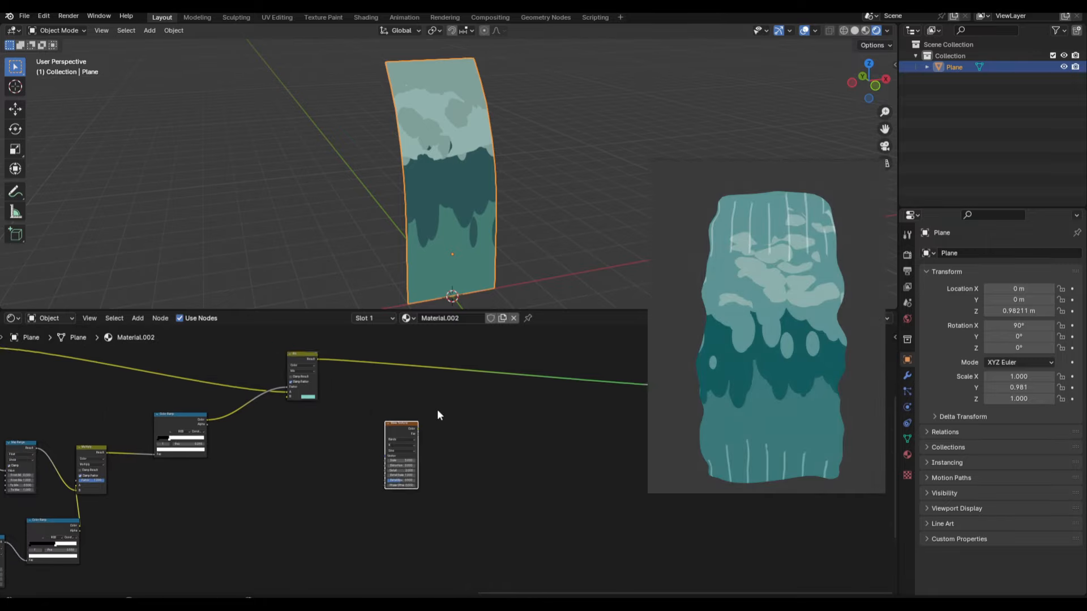
{"action": "scroll", "coordinate": [437, 413], "scroll_direction": "up", "scroll_amount": 3}
{"action": "scroll", "coordinate": [641, 439], "scroll_direction": "down", "scroll_amount": 2}
{"action": "middle_click_drag", "start_coordinate": [484, 415], "coordinate": [438, 405]}
{"action": "left_click", "coordinate": [339, 412]}
{"action": "left_click", "coordinate": [340, 411]}
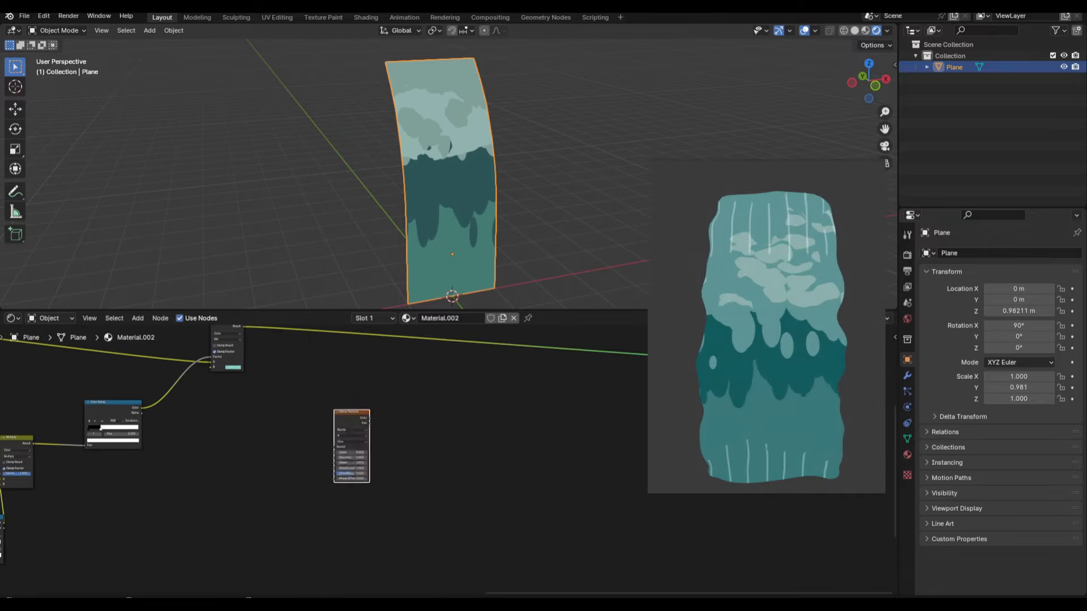
{"action": "key", "text": "ctrl+t"}
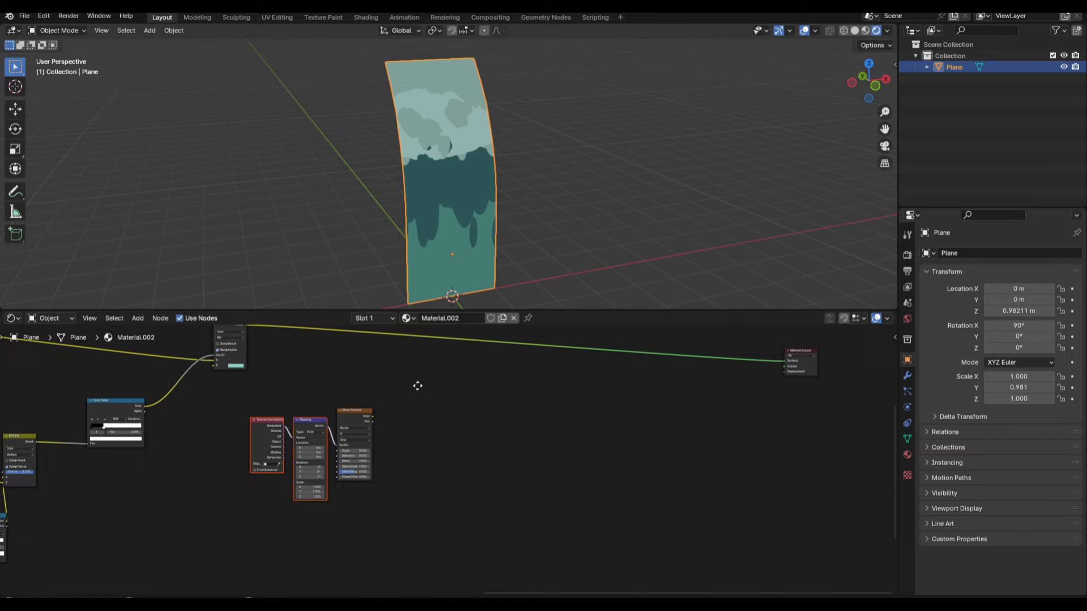
Drive the Wave Texture's Mapping from the UV output and space the three nodes apart.
{"action": "scroll", "coordinate": [377, 396], "scroll_direction": "up", "scroll_amount": 2}
{"action": "scroll", "coordinate": [429, 396], "scroll_direction": "down", "scroll_amount": 2}
{"action": "middle_click_drag", "start_coordinate": [429, 397], "coordinate": [396, 430]}
{"action": "key", "text": "g"}
{"action": "left_click", "coordinate": [369, 440]}
{"action": "left_click_drag", "start_coordinate": [393, 433], "coordinate": [413, 433]}
{"action": "middle_click_drag", "start_coordinate": [486, 441], "coordinate": [467, 396]}
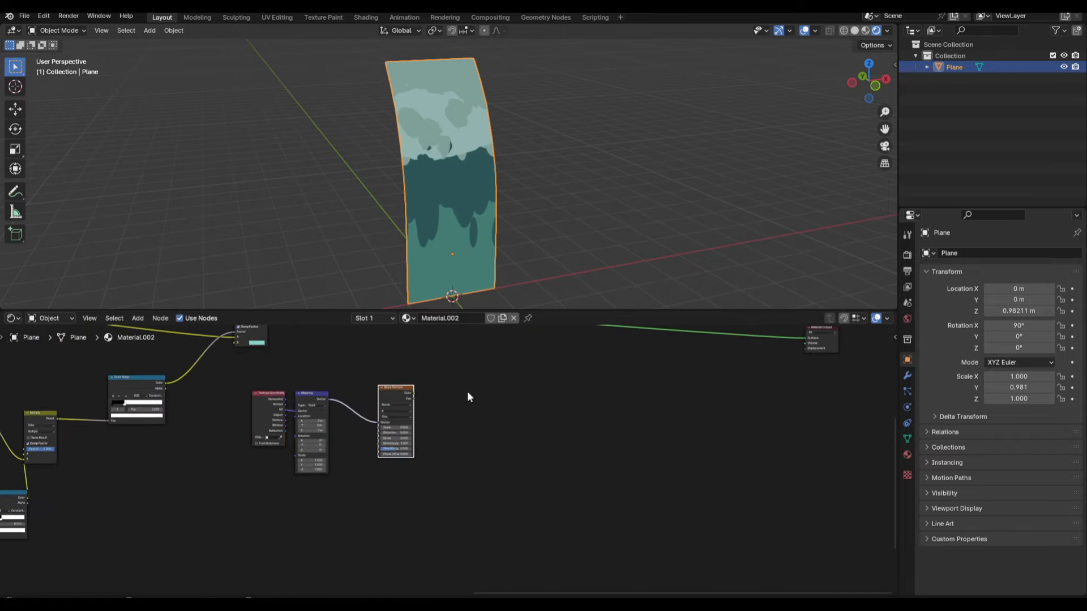
{"action": "scroll", "coordinate": [467, 396], "scroll_direction": "up", "scroll_amount": 4}
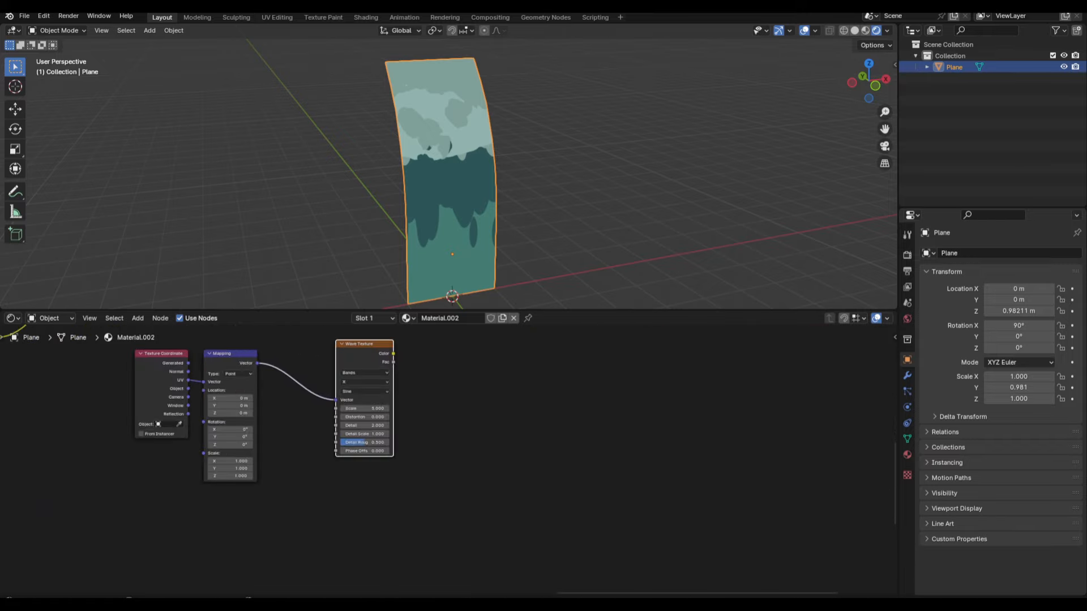
{"action": "scroll", "coordinate": [305, 417], "scroll_direction": "down", "scroll_amount": 2}
{"action": "left_click", "coordinate": [224, 412]}
{"action": "key", "text": "g"}
{"action": "left_click", "coordinate": [268, 414]}
Preview the Wave Texture on the plane and set its scale to 2.38.
{"action": "left_click", "coordinate": [391, 396], "text": "ctrl+shift"}
{"action": "middle_click_drag", "start_coordinate": [467, 392], "coordinate": [531, 408]}
{"action": "scroll", "coordinate": [531, 424], "scroll_direction": "up", "scroll_amount": 3}
{"action": "left_click", "coordinate": [447, 421]}
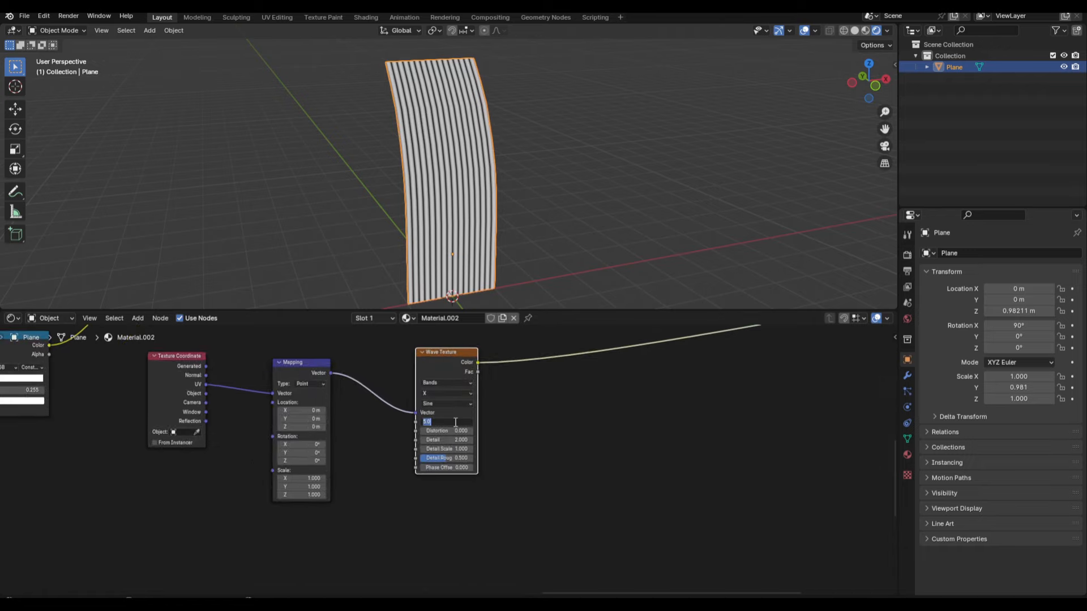
{"action": "type", "text": "2.38"}
{"action": "key", "text": "Return"}
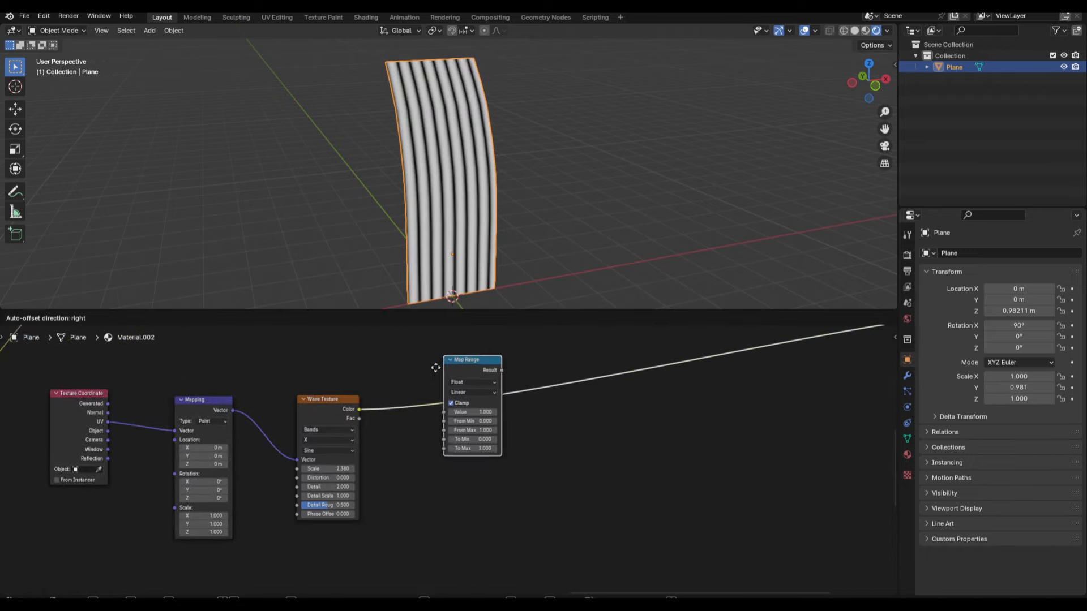
Insert a Map Range after the Wave Texture and raise its From Min to thin the white stripes.
{"action": "left_click", "coordinate": [426, 395]}
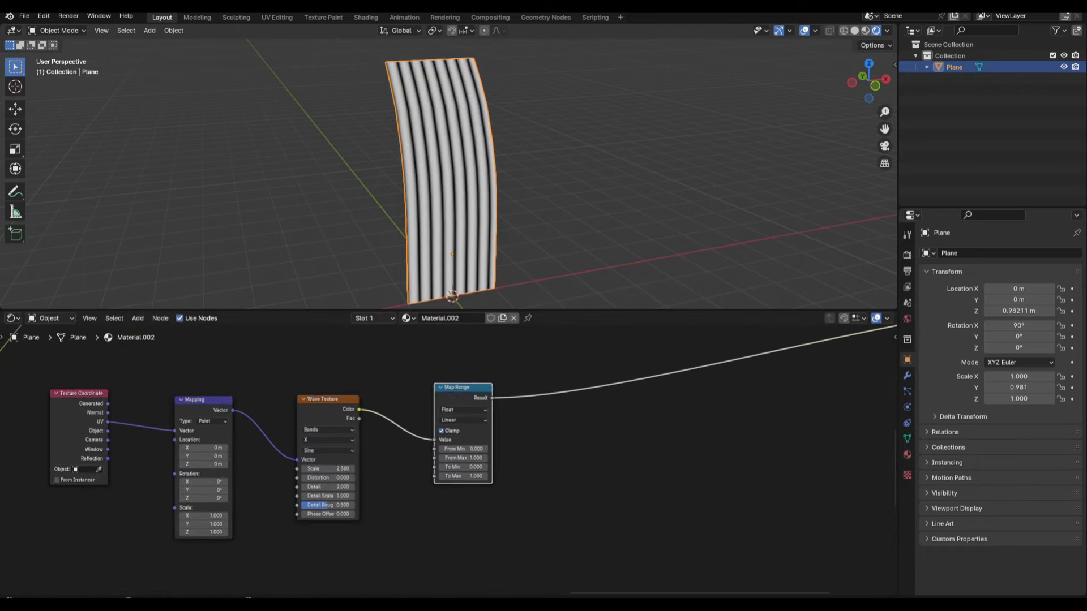
{"action": "key", "text": "Return"}
{"action": "scroll", "coordinate": [420, 384], "scroll_direction": "down", "scroll_amount": 8}
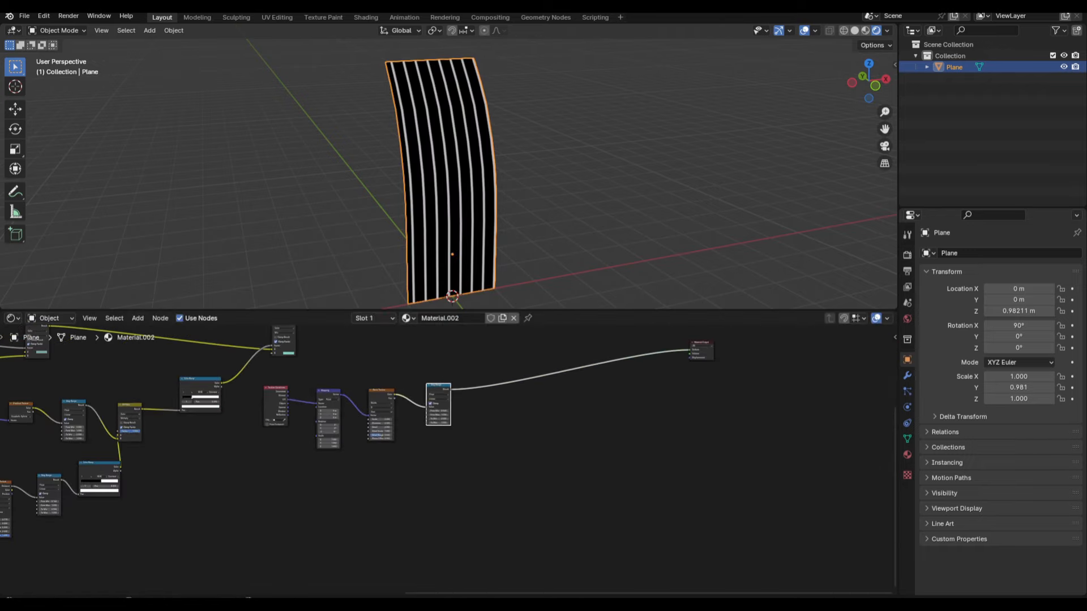
Add a second Wave Texture with its own Texture Coordinate and Mapping nodes below the first wave branch.
{"action": "scroll", "coordinate": [359, 341], "scroll_direction": "up", "scroll_amount": 3}
{"action": "middle_click_drag", "start_coordinate": [360, 342], "coordinate": [314, 375]}
{"action": "left_click_drag", "start_coordinate": [231, 347], "coordinate": [245, 343]}
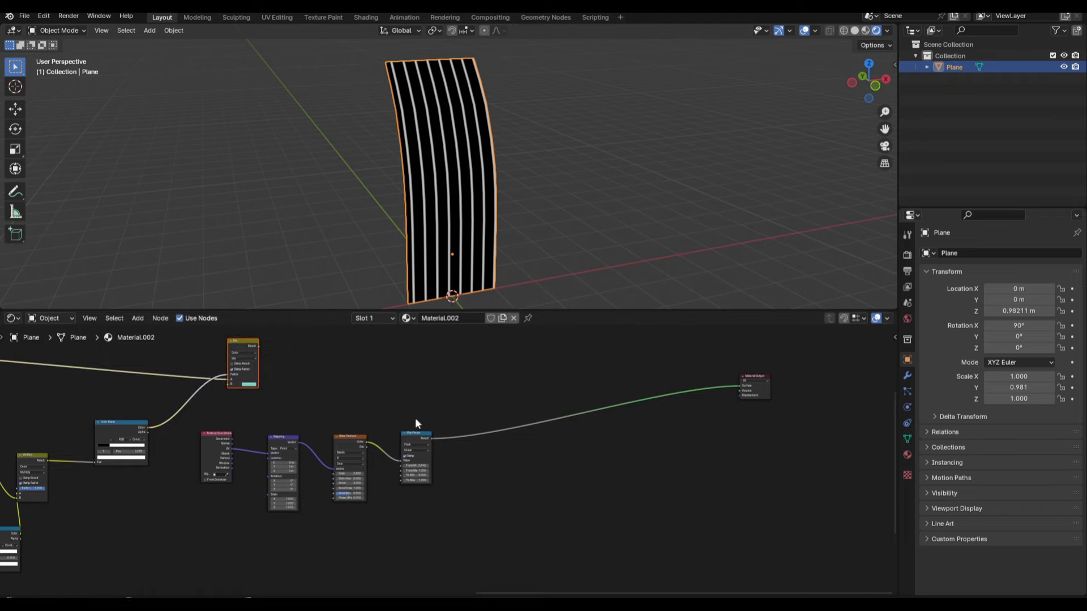
{"action": "scroll", "coordinate": [412, 423], "scroll_direction": "up", "scroll_amount": 1}
{"action": "middle_click_drag", "start_coordinate": [412, 458], "coordinate": [486, 330]}
{"action": "key", "text": "shift+a"}
{"action": "left_click", "coordinate": [381, 446]}
{"action": "key", "text": "ctrl+t"}
{"action": "middle_click_drag", "start_coordinate": [381, 447], "coordinate": [431, 404]}
{"action": "left_click_drag", "start_coordinate": [333, 433], "coordinate": [291, 417]}
{"action": "left_click_drag", "start_coordinate": [307, 376], "coordinate": [280, 421]}
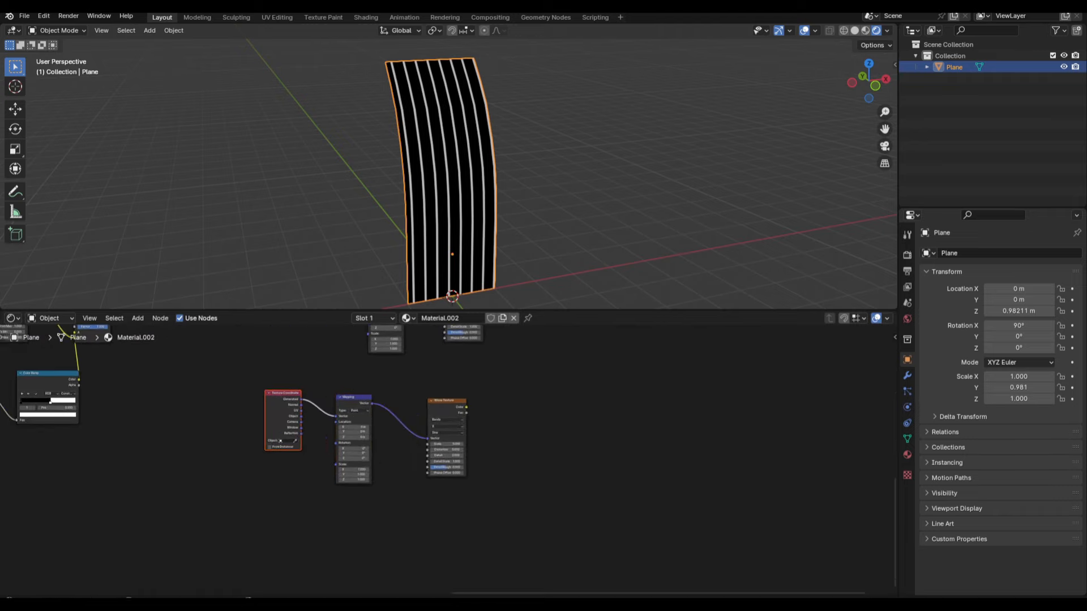
Preview the second Wave Texture, set its scale to 0.36 and rotate its Mapping 90° about Z.
{"action": "scroll", "coordinate": [447, 470], "scroll_direction": "up", "scroll_amount": 1}
{"action": "left_click", "coordinate": [456, 404], "text": "ctrl+shift"}
{"action": "scroll", "coordinate": [451, 459], "scroll_direction": "up", "scroll_amount": 4}
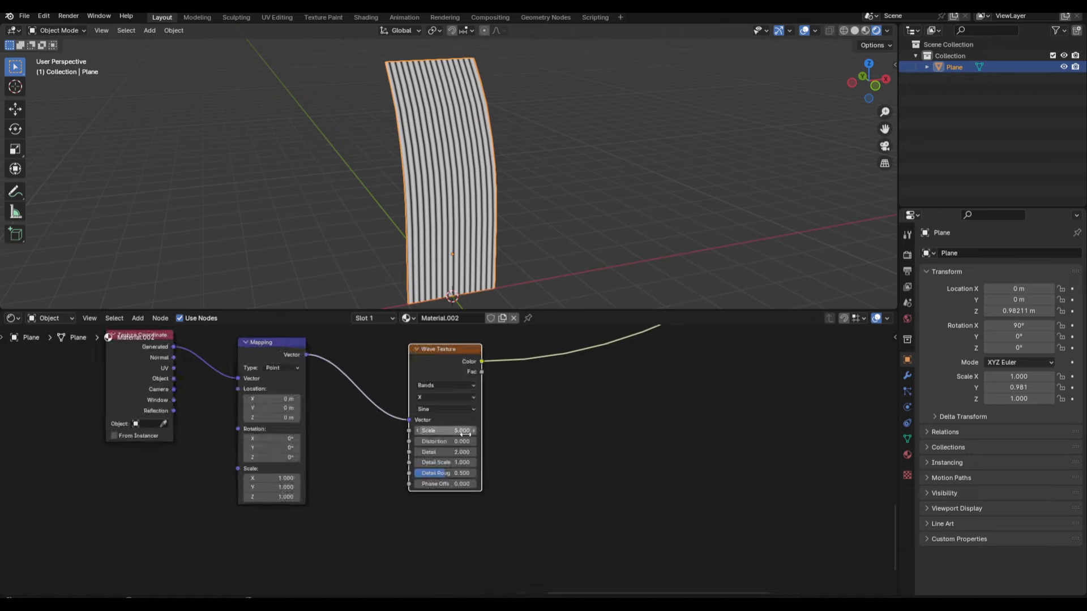
{"action": "left_click_drag", "start_coordinate": [461, 432], "coordinate": [436, 432]}
{"action": "key", "text": "Return"}
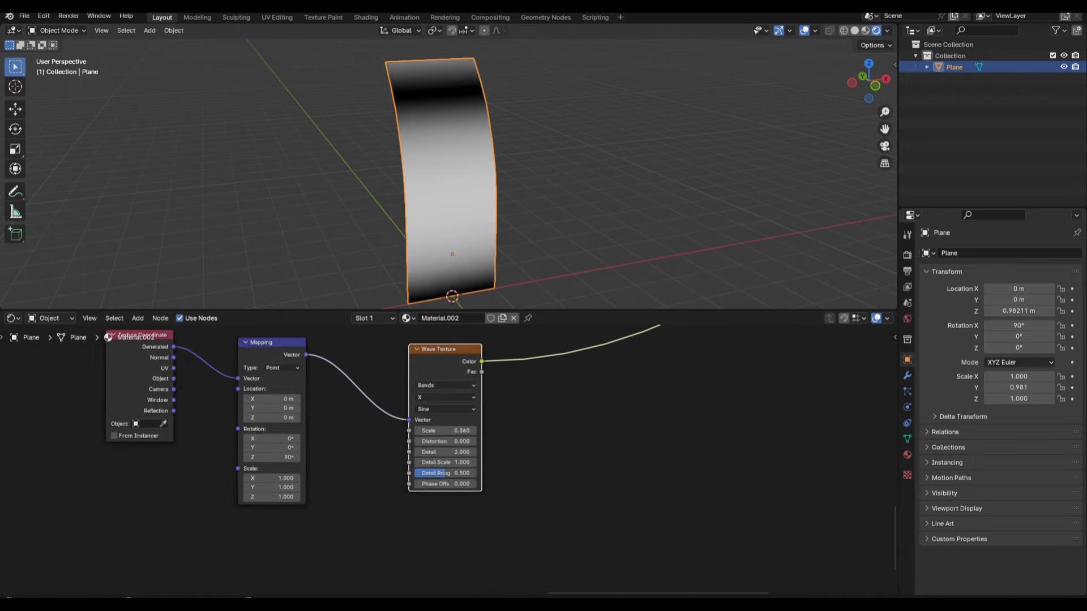
Insert a Map Range node after the second Wave Texture.
{"action": "scroll", "coordinate": [634, 369], "scroll_direction": "down", "scroll_amount": 4}
{"action": "middle_click_drag", "start_coordinate": [633, 369], "coordinate": [474, 457]}
{"action": "scroll", "coordinate": [452, 457], "scroll_direction": "up", "scroll_amount": 3}
{"action": "key", "text": "shift+a"}
{"action": "type", "text": "map ran"}
{"action": "key", "text": "Return"}
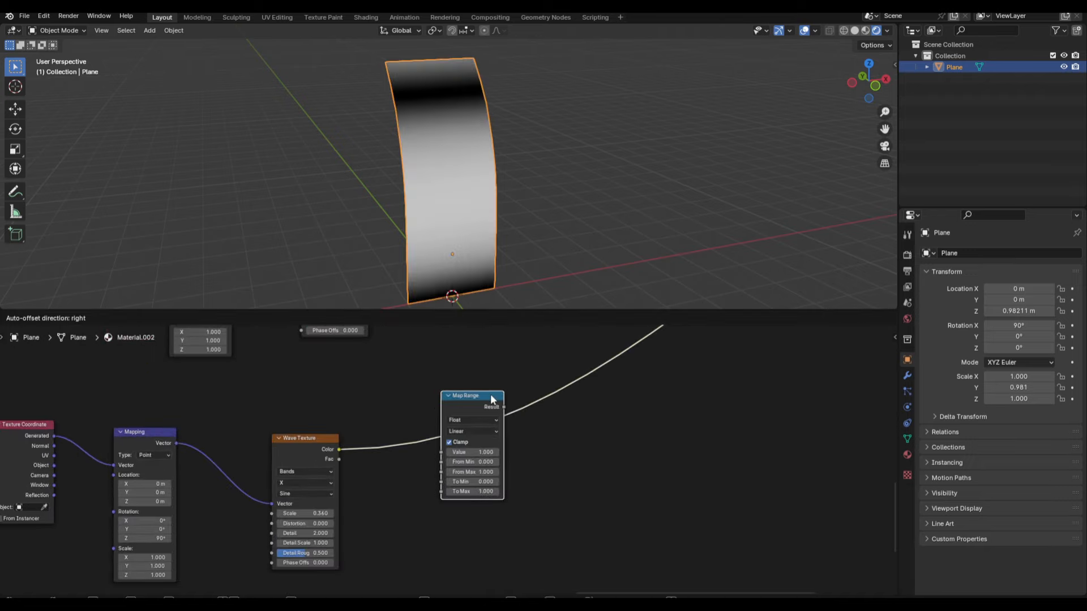
{"action": "left_click", "coordinate": [477, 420]}
{"action": "left_click_drag", "start_coordinate": [477, 420], "coordinate": [476, 432]}
Set the second wave branch's Map Range From Min to 0.86.
{"action": "scroll", "coordinate": [449, 461], "scroll_direction": "up", "scroll_amount": 3}
{"action": "left_click", "coordinate": [455, 500]}
{"action": "type", "text": "0.86"}
{"action": "key", "text": "Return"}
Try shifting the second wave branch's Mapping location X to 0.12 m, and undo the change.
{"action": "scroll", "coordinate": [441, 460], "scroll_direction": "down", "scroll_amount": 2}
{"action": "middle_click_drag", "start_coordinate": [133, 492], "coordinate": [198, 434]}
{"action": "left_click_drag", "start_coordinate": [184, 429], "coordinate": [241, 429]}
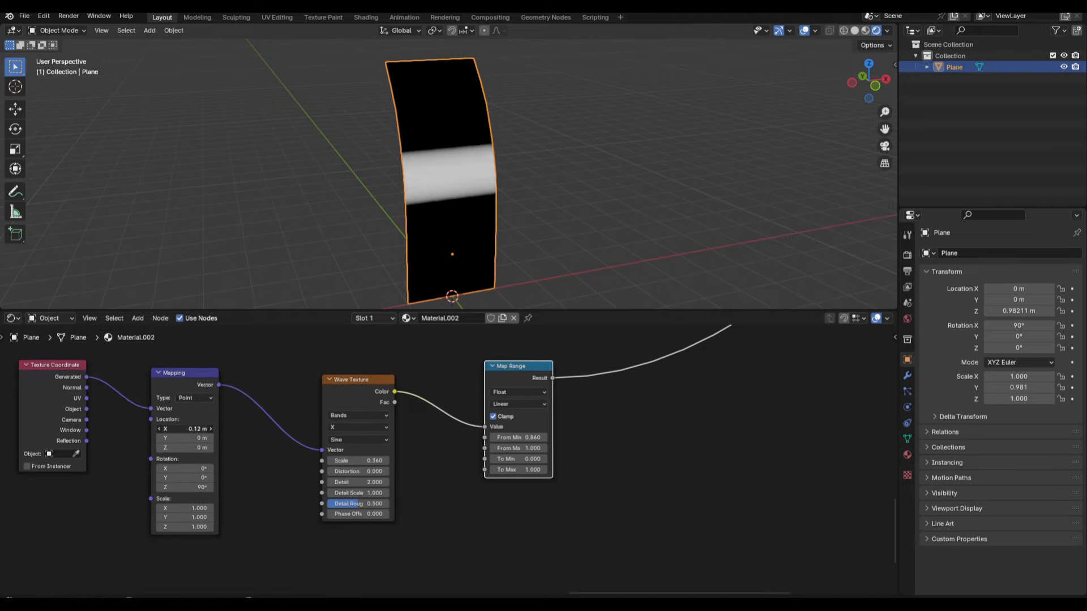
{"action": "key", "text": "ctrl+z"}
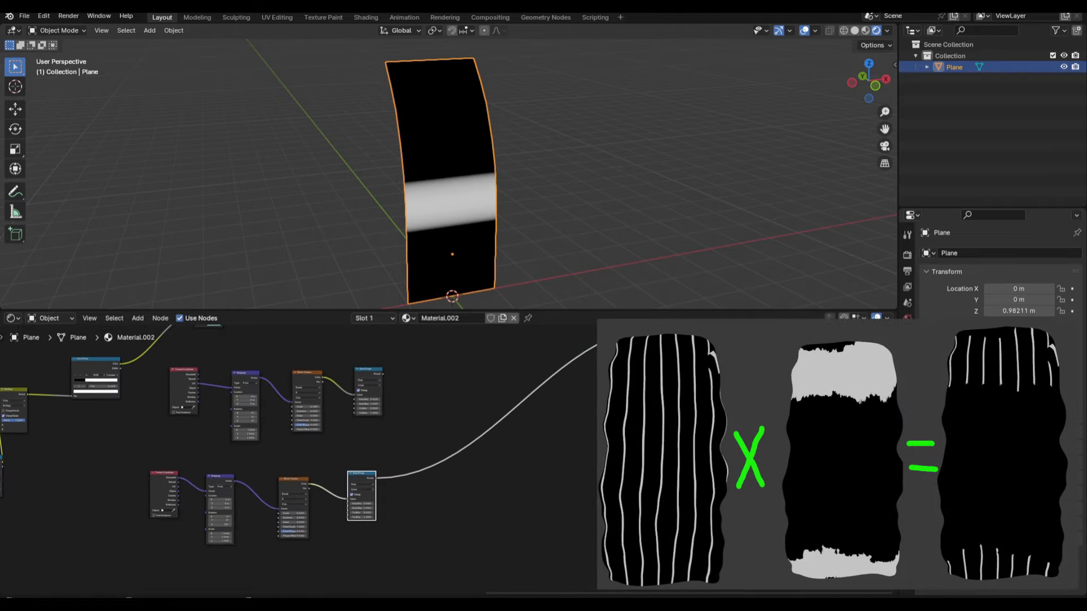
{"action": "scroll", "coordinate": [449, 459], "scroll_direction": "down", "scroll_amount": 2}
{"action": "middle_click_drag", "start_coordinate": [449, 460], "coordinate": [449, 472]}
{"action": "scroll", "coordinate": [448, 460], "scroll_direction": "up", "scroll_amount": 5}
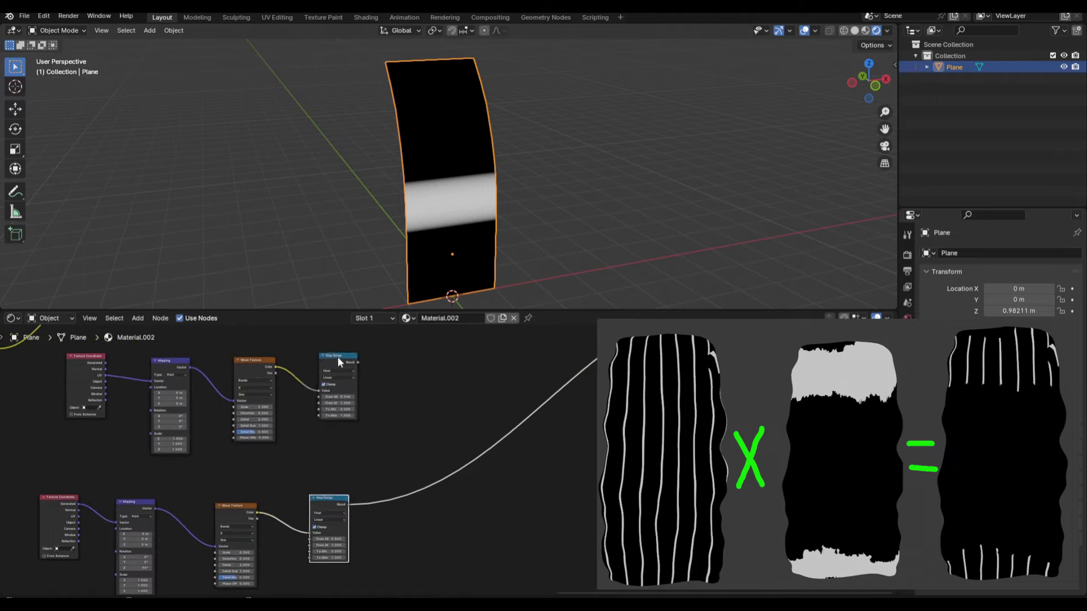
Insert a Color Ramp with constant interpolation after the first wave branch's Map Range and preview it.
{"action": "left_click", "coordinate": [338, 362], "text": "ctrl+shift"}
{"action": "scroll", "coordinate": [412, 375], "scroll_direction": "up", "scroll_amount": 3}
{"action": "middle_click_drag", "start_coordinate": [412, 374], "coordinate": [421, 412]}
{"action": "left_click_drag", "start_coordinate": [342, 375], "coordinate": [412, 379]}
{"action": "type", "text": "colorr"}
{"action": "key", "text": "Return"}
{"action": "left_click", "coordinate": [414, 380]}
{"action": "left_click", "coordinate": [494, 397]}
{"action": "left_click", "coordinate": [507, 457]}
{"action": "left_click", "coordinate": [461, 375], "text": "ctrl+shift"}
Set the white stop of the first wave branch's Color Ramp to position 0.509.
{"action": "left_click", "coordinate": [493, 422]}
{"action": "type", "text": "0.509"}
{"action": "key", "text": "Return"}
{"action": "key", "text": "ctrl+z"}
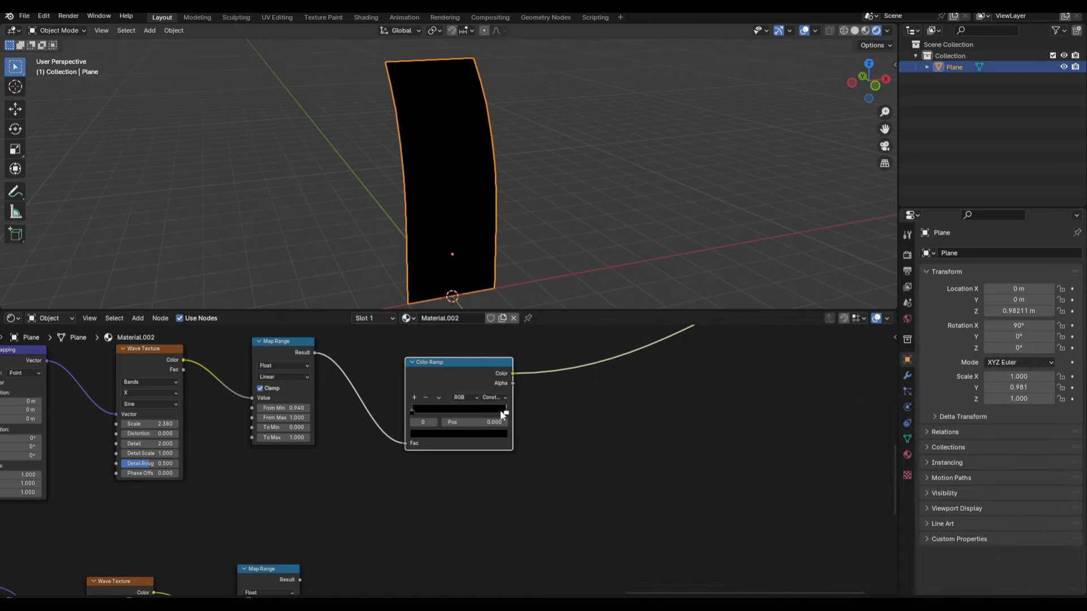
{"action": "key", "text": "Return"}
{"action": "scroll", "coordinate": [482, 422], "scroll_direction": "down", "scroll_amount": 4}
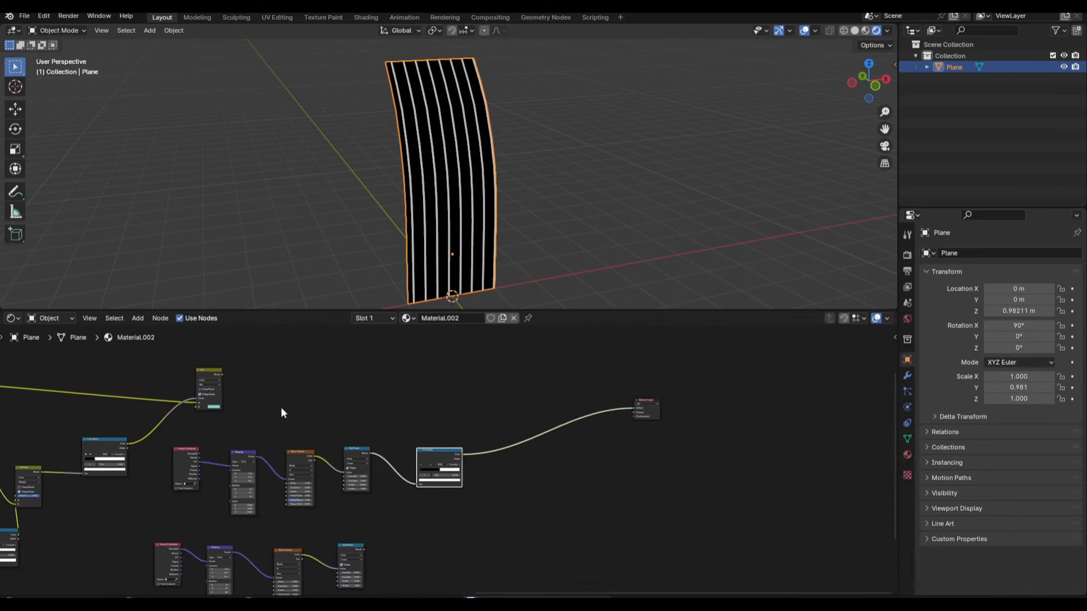
Move the Color Ramp closer to its Map Range and reposition the second wave branch's nodes beneath the first.
{"action": "left_click_drag", "start_coordinate": [470, 418], "coordinate": [399, 481]}
{"action": "key", "text": "g"}
{"action": "left_click", "coordinate": [385, 482]}
{"action": "scroll", "coordinate": [566, 438], "scroll_direction": "up", "scroll_amount": 4}
{"action": "scroll", "coordinate": [504, 444], "scroll_direction": "down", "scroll_amount": 2}
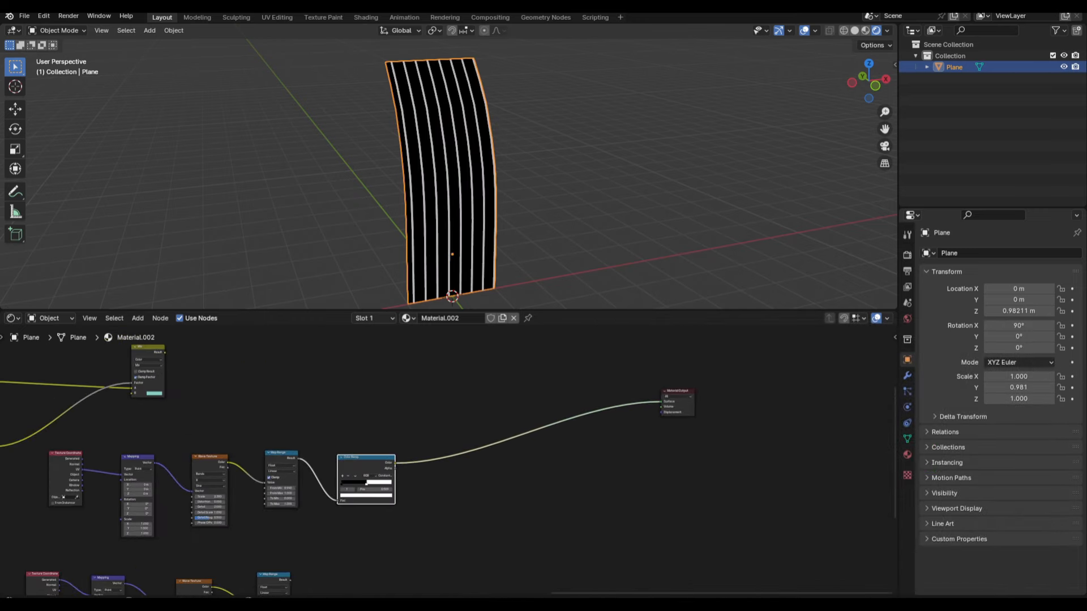
{"action": "middle_click_drag", "start_coordinate": [459, 504], "coordinate": [524, 409]}
{"action": "left_click_drag", "start_coordinate": [116, 558], "coordinate": [439, 483]}
{"action": "key", "text": "g"}
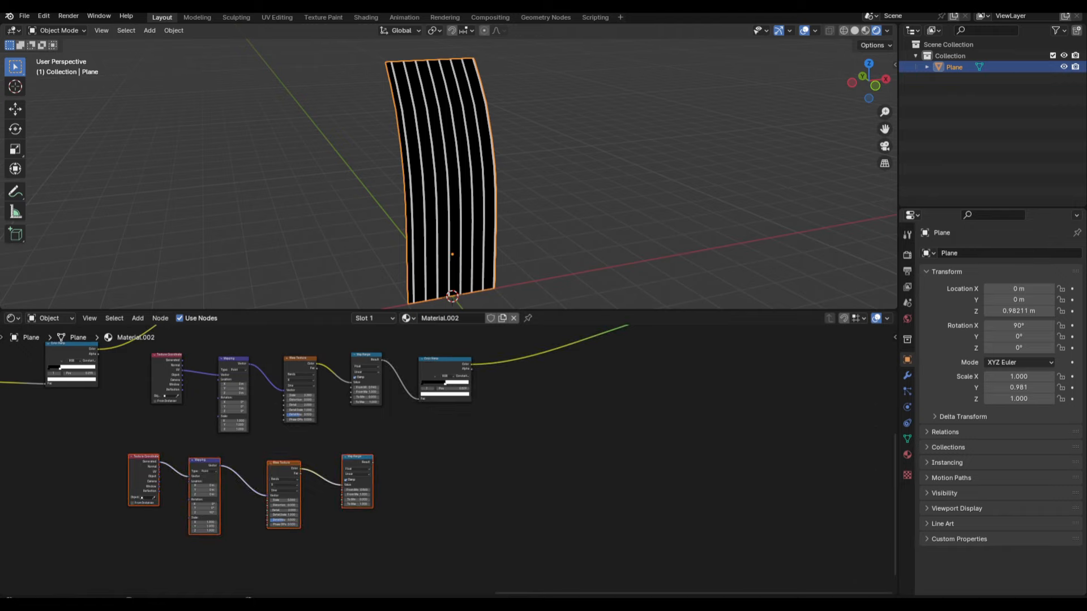
Preview the second wave branch's Map Range and add a Noise Texture below it with Mapping and Texture Coordinate nodes.
{"action": "middle_click_drag", "start_coordinate": [362, 457], "coordinate": [441, 396]}
{"action": "scroll", "coordinate": [442, 396], "scroll_direction": "up", "scroll_amount": 2}
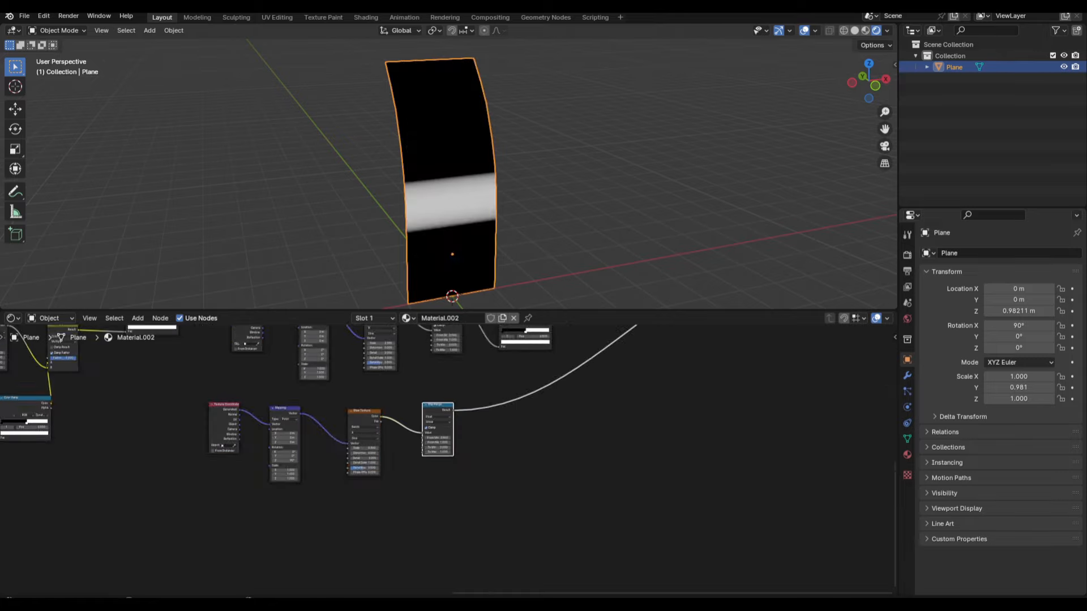
{"action": "scroll", "coordinate": [450, 460], "scroll_direction": "up", "scroll_amount": 2}
{"action": "key", "text": "shift+a"}
{"action": "left_click", "coordinate": [520, 389]}
{"action": "type", "text": "no"}
{"action": "key", "text": "Return"}
{"action": "left_click", "coordinate": [403, 495]}
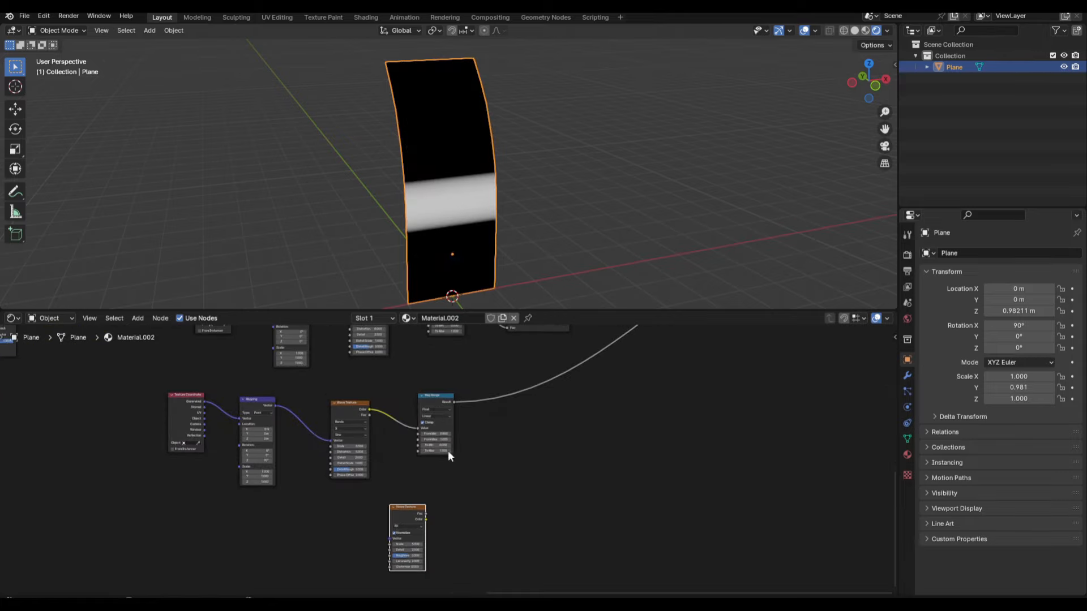
{"action": "key", "text": "ctrl+t"}
{"action": "middle_click_drag", "start_coordinate": [393, 548], "coordinate": [449, 471]}
Preview the new Noise Texture, driven by UV coordinates, and set its scale to -4.
{"action": "scroll", "coordinate": [450, 471], "scroll_direction": "up", "scroll_amount": 6}
{"action": "left_click", "coordinate": [471, 405], "text": "ctrl+shift"}
{"action": "scroll", "coordinate": [546, 392], "scroll_direction": "down", "scroll_amount": 4}
{"action": "middle_click_drag", "start_coordinate": [566, 378], "coordinate": [535, 447]}
{"action": "scroll", "coordinate": [509, 476], "scroll_direction": "up", "scroll_amount": 4}
{"action": "double_click", "coordinate": [461, 518]}
{"action": "type", "text": "-4"}
{"action": "key", "text": "Return"}
Insert a Map Range node after the new Noise Texture.
{"action": "scroll", "coordinate": [407, 487], "scroll_direction": "down", "scroll_amount": 7}
{"action": "left_click_drag", "start_coordinate": [311, 576], "coordinate": [540, 446]}
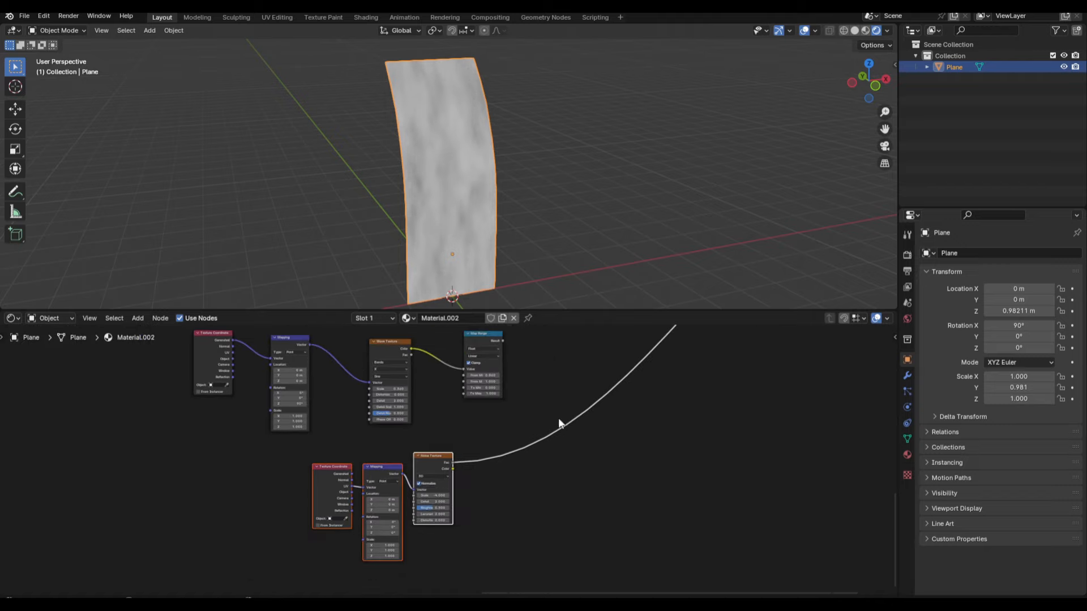
{"action": "middle_click_drag", "start_coordinate": [558, 417], "coordinate": [527, 457]}
{"action": "middle_click_drag", "start_coordinate": [480, 502], "coordinate": [492, 444]}
{"action": "scroll", "coordinate": [436, 466], "scroll_direction": "up", "scroll_amount": 5}
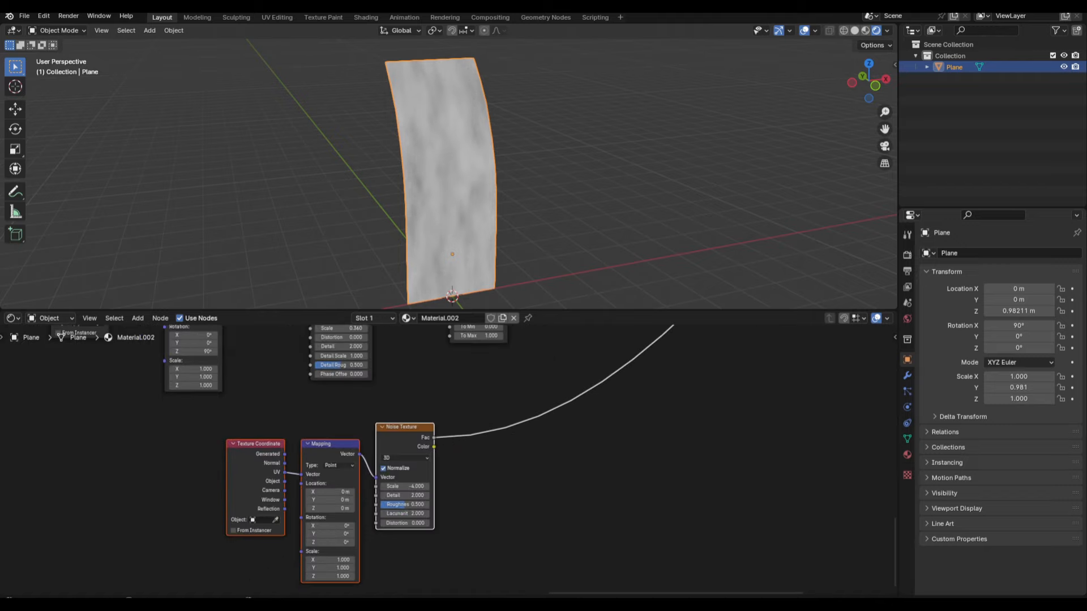
{"action": "scroll", "coordinate": [441, 453], "scroll_direction": "down", "scroll_amount": 2}
{"action": "middle_click_drag", "start_coordinate": [509, 351], "coordinate": [481, 436]}
{"action": "key", "text": "shift+a"}
{"action": "type", "text": "map"}
{"action": "key", "text": "Return"}
{"action": "left_click", "coordinate": [454, 486]}
{"action": "middle_click_drag", "start_coordinate": [524, 466], "coordinate": [509, 440]}
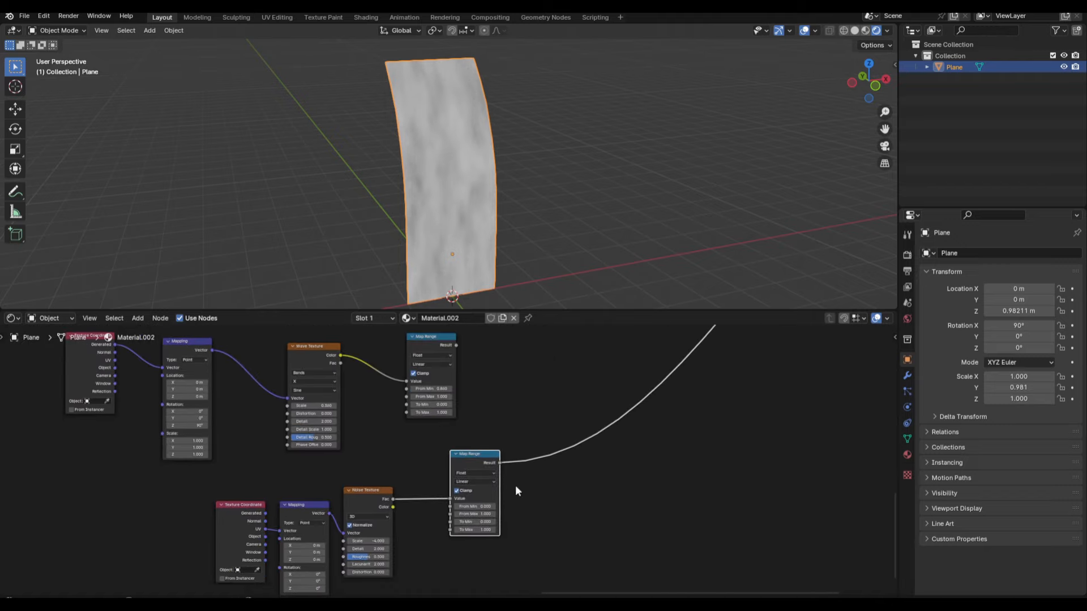
Set the noise branch's Map Range From Min to 0.04 and reposition the node.
{"action": "scroll", "coordinate": [515, 484], "scroll_direction": "up", "scroll_amount": 4}
{"action": "double_click", "coordinate": [494, 483]}
{"action": "type", "text": "0.04"}
{"action": "key", "text": "Return"}
{"action": "key", "text": "g"}
{"action": "left_click", "coordinate": [497, 478]}
{"action": "scroll", "coordinate": [453, 462], "scroll_direction": "down", "scroll_amount": 3}
{"action": "middle_click_drag", "start_coordinate": [456, 357], "coordinate": [387, 441]}
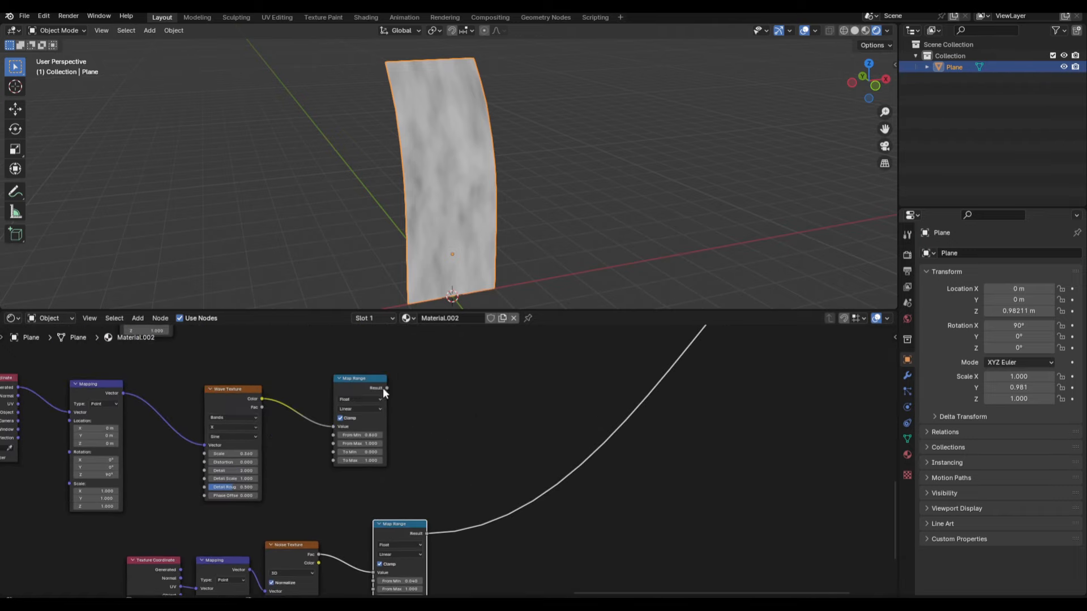
Combine the second wave and noise Map Range results in a Math node set to Multiply, and preview it.
{"action": "left_click_drag", "start_coordinate": [386, 388], "coordinate": [494, 404]}
{"action": "type", "text": "multiply"}
{"action": "key", "text": "Return"}
{"action": "left_click", "coordinate": [514, 404]}
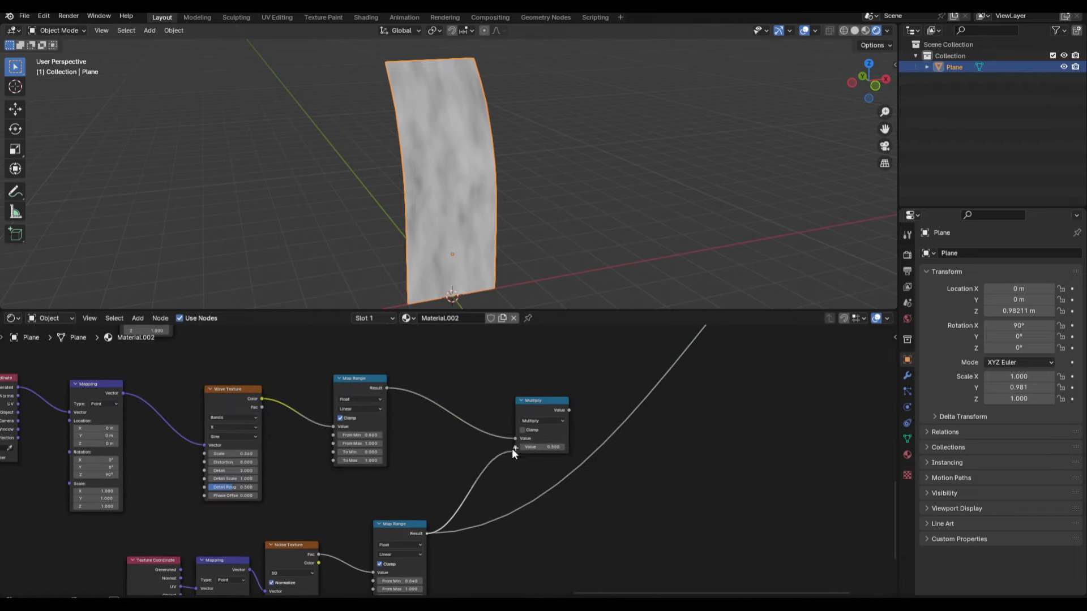
{"action": "left_click", "coordinate": [543, 399], "text": "ctrl+shift"}
{"action": "scroll", "coordinate": [455, 522], "scroll_direction": "down", "scroll_amount": 2}
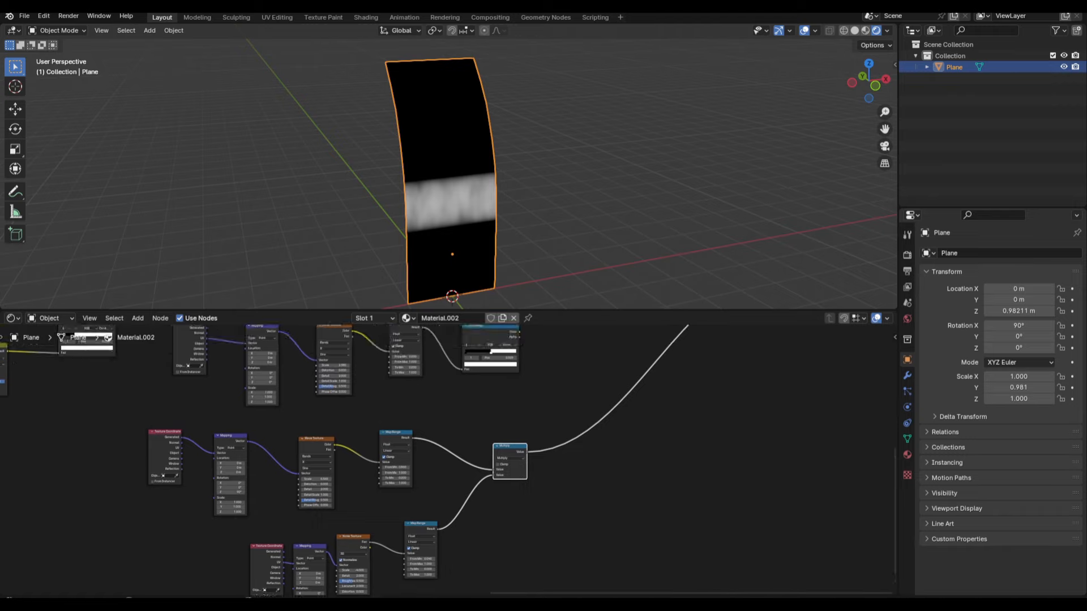
Insert a constant Color Ramp after the Multiply node and move its white stop to about 0.17.
{"action": "scroll", "coordinate": [510, 467], "scroll_direction": "up", "scroll_amount": 2}
{"action": "middle_click_drag", "start_coordinate": [629, 340], "coordinate": [519, 461]}
{"action": "scroll", "coordinate": [519, 460], "scroll_direction": "down", "scroll_amount": 2}
{"action": "scroll", "coordinate": [527, 456], "scroll_direction": "up", "scroll_amount": 2}
{"action": "key", "text": "shift+a"}
{"action": "type", "text": "color r"}
{"action": "key", "text": "Return"}
{"action": "left_click", "coordinate": [531, 479]}
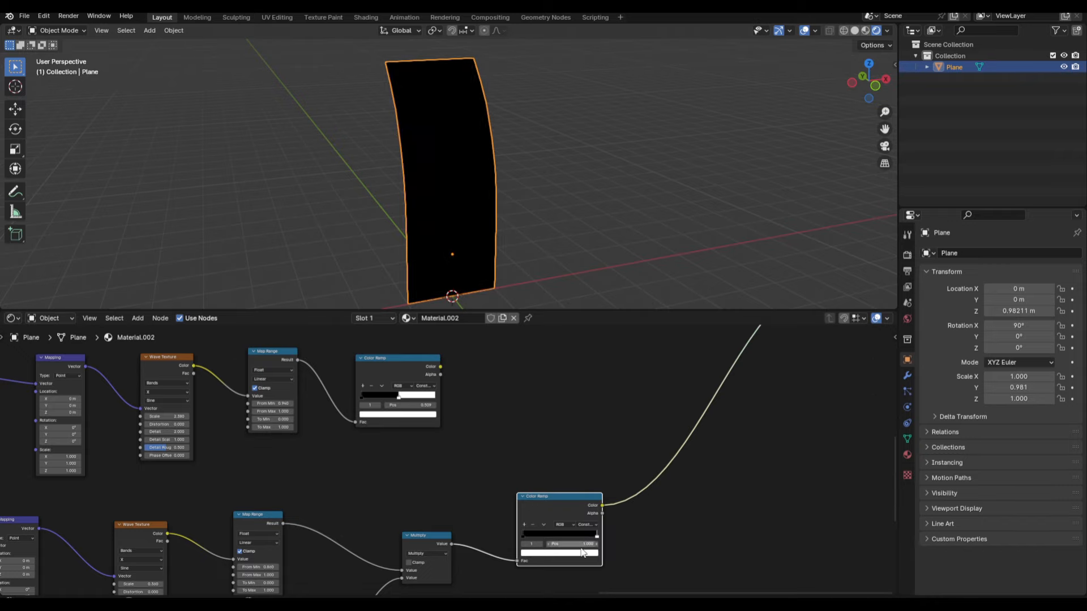
{"action": "key", "text": "Return"}
Mute and unmute the Multiply node to compare the band's edge with and without noise.
{"action": "scroll", "coordinate": [580, 540], "scroll_direction": "down", "scroll_amount": 5}
{"action": "middle_click_drag", "start_coordinate": [573, 484], "coordinate": [651, 351]}
{"action": "scroll", "coordinate": [650, 351], "scroll_direction": "up", "scroll_amount": 4}
{"action": "left_click_drag", "start_coordinate": [558, 481], "coordinate": [504, 391]}
{"action": "key", "text": "m"}
{"action": "key", "text": "m"}
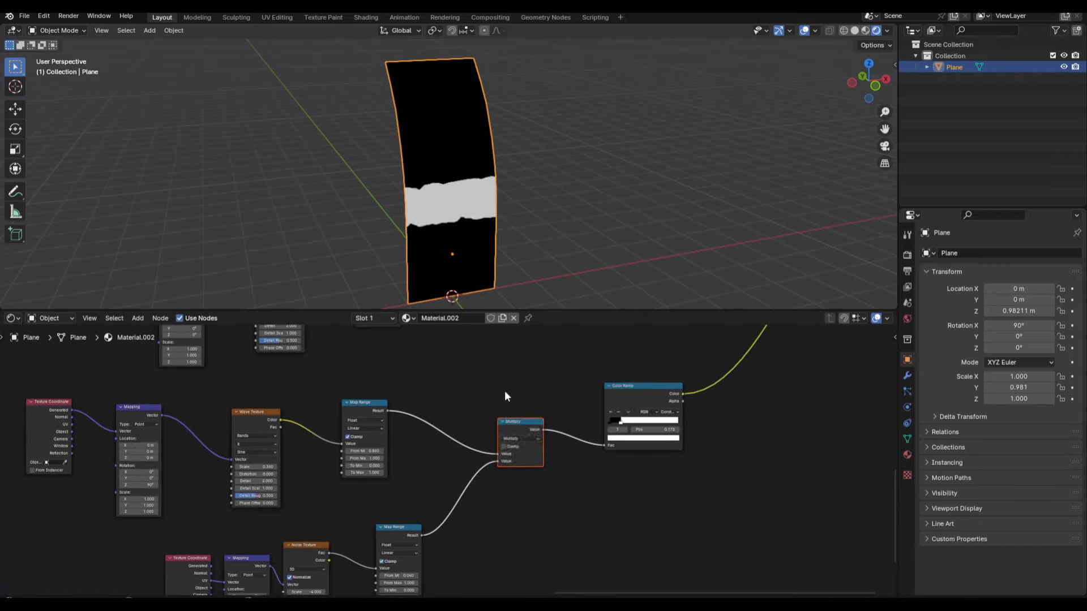
Try shifting the Mapping locations of the second and first wave branches while previewing them, undoing each change.
{"action": "left_click_drag", "start_coordinate": [139, 445], "coordinate": [157, 446]}
{"action": "key", "text": "ctrl+z"}
{"action": "middle_click_drag", "start_coordinate": [266, 416], "coordinate": [251, 538]}
{"action": "scroll", "coordinate": [251, 538], "scroll_direction": "down", "scroll_amount": 1}
{"action": "left_click", "coordinate": [457, 413], "text": "ctrl+shift"}
{"action": "left_click_drag", "start_coordinate": [172, 436], "coordinate": [181, 436]}
{"action": "key", "text": "ctrl+z"}
{"action": "left_click", "coordinate": [616, 534], "text": "ctrl+shift"}
Multiply the two wave branches' Color Ramp colors in a color Mix node with Factor 1 and preview the result.
{"action": "middle_click_drag", "start_coordinate": [623, 453], "coordinate": [498, 425]}
{"action": "scroll", "coordinate": [498, 424], "scroll_direction": "up", "scroll_amount": 1}
{"action": "left_click_drag", "start_coordinate": [349, 377], "coordinate": [471, 363]}
{"action": "type", "text": "multiply"}
{"action": "key", "text": "Return"}
{"action": "left_click", "coordinate": [550, 369]}
{"action": "left_click_drag", "start_coordinate": [510, 516], "coordinate": [600, 419]}
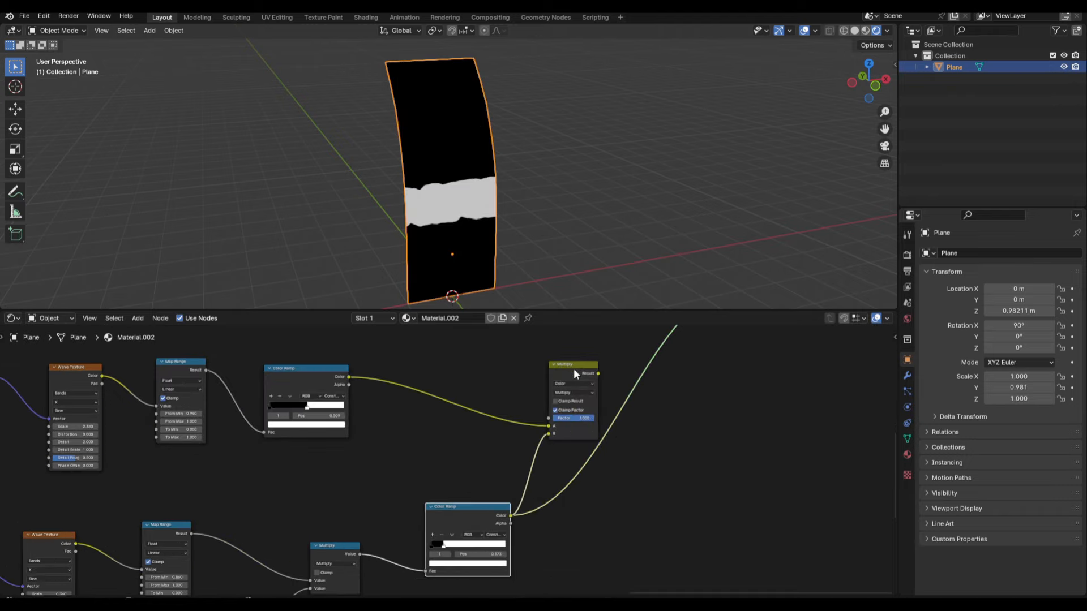
{"action": "left_click", "coordinate": [573, 368], "text": "ctrl+shift"}
{"action": "middle_click_drag", "start_coordinate": [613, 416], "coordinate": [553, 508]}
{"action": "scroll", "coordinate": [566, 489], "scroll_direction": "down", "scroll_amount": 4}
{"action": "scroll", "coordinate": [588, 456], "scroll_direction": "up", "scroll_amount": 1}
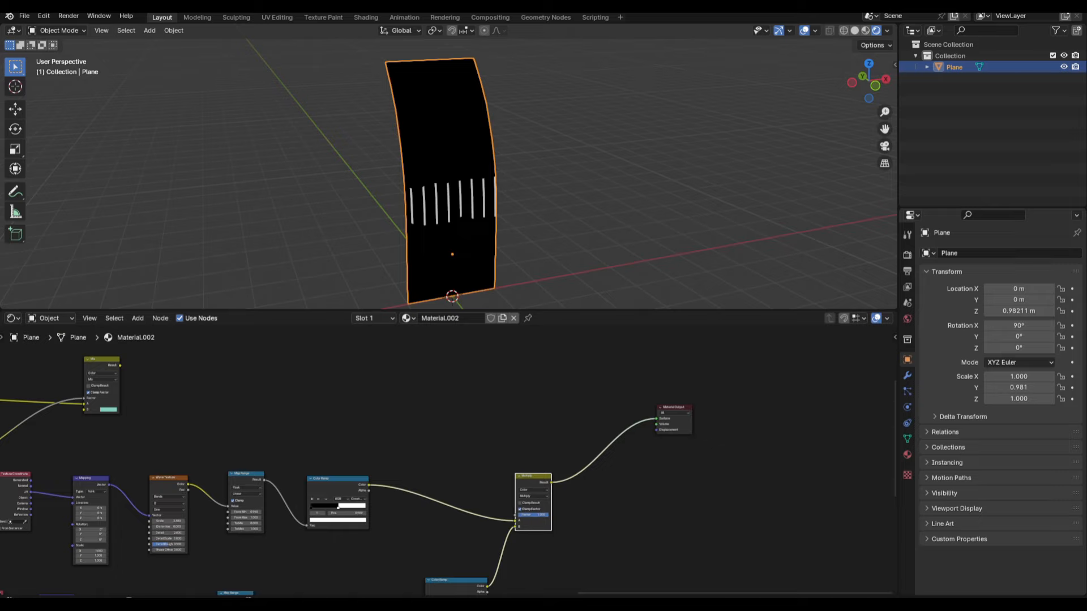
Move the Material Output and the final teal Mix node to make room for another mixing layer.
{"action": "left_click_drag", "start_coordinate": [673, 409], "coordinate": [799, 404]}
{"action": "middle_click_drag", "start_coordinate": [385, 429], "coordinate": [459, 427]}
{"action": "left_click_drag", "start_coordinate": [321, 417], "coordinate": [182, 365]}
{"action": "key", "text": "g"}
{"action": "left_click", "coordinate": [534, 401]}
{"action": "middle_click_drag", "start_coordinate": [475, 408], "coordinate": [309, 406]}
{"action": "scroll", "coordinate": [308, 407], "scroll_direction": "up", "scroll_amount": 1}
Add a color Mix node fed by the teal Mix, using the masked streaks' Multiply result as its Factor.
{"action": "left_click_drag", "start_coordinate": [272, 342], "coordinate": [607, 367]}
{"action": "type", "text": "mix"}
{"action": "key", "text": "Return"}
{"action": "left_click", "coordinate": [607, 356]}
{"action": "middle_click_drag", "start_coordinate": [605, 368], "coordinate": [606, 394]}
{"action": "left_click_drag", "start_coordinate": [485, 516], "coordinate": [527, 480]}
{"action": "left_click_drag", "start_coordinate": [426, 566], "coordinate": [536, 483]}
{"action": "key", "text": "g"}
{"action": "left_click", "coordinate": [500, 488]}
Route the teal Mix through a Hue/Saturation/Value node into input B of the new Mix, and preview it.
{"action": "left_click_drag", "start_coordinate": [271, 367], "coordinate": [609, 441]}
{"action": "type", "text": "hue"}
{"action": "key", "text": "Return"}
{"action": "left_click", "coordinate": [476, 511]}
{"action": "left_click", "coordinate": [627, 412], "text": "ctrl+shift"}
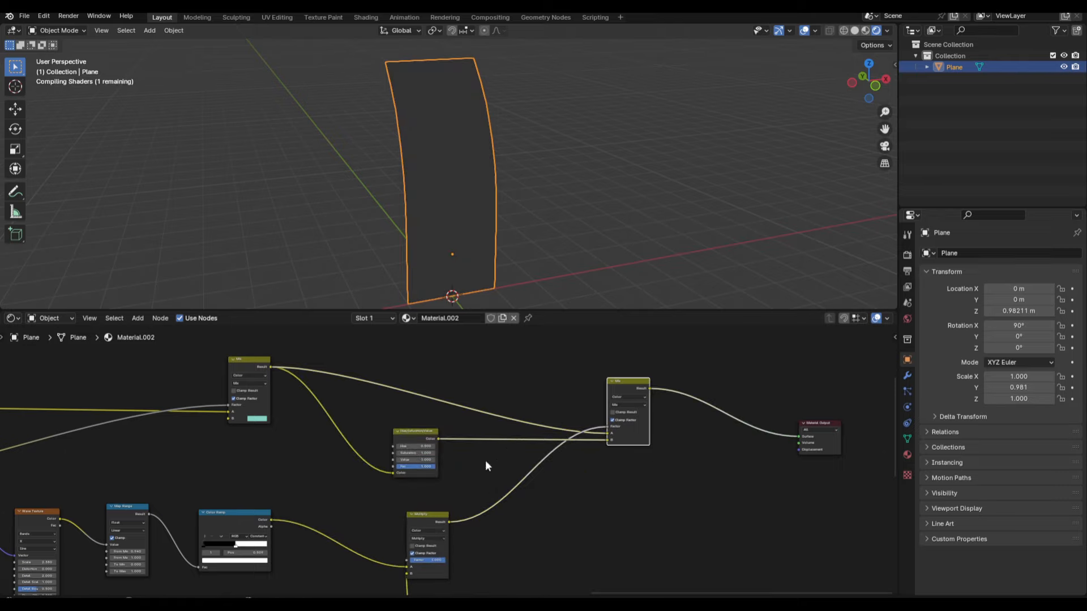
Brighten the streaks with the Hue/Saturation/Value node and move the Material Output farther from the new Mix.
{"action": "scroll", "coordinate": [486, 463], "scroll_direction": "up", "scroll_amount": 1}
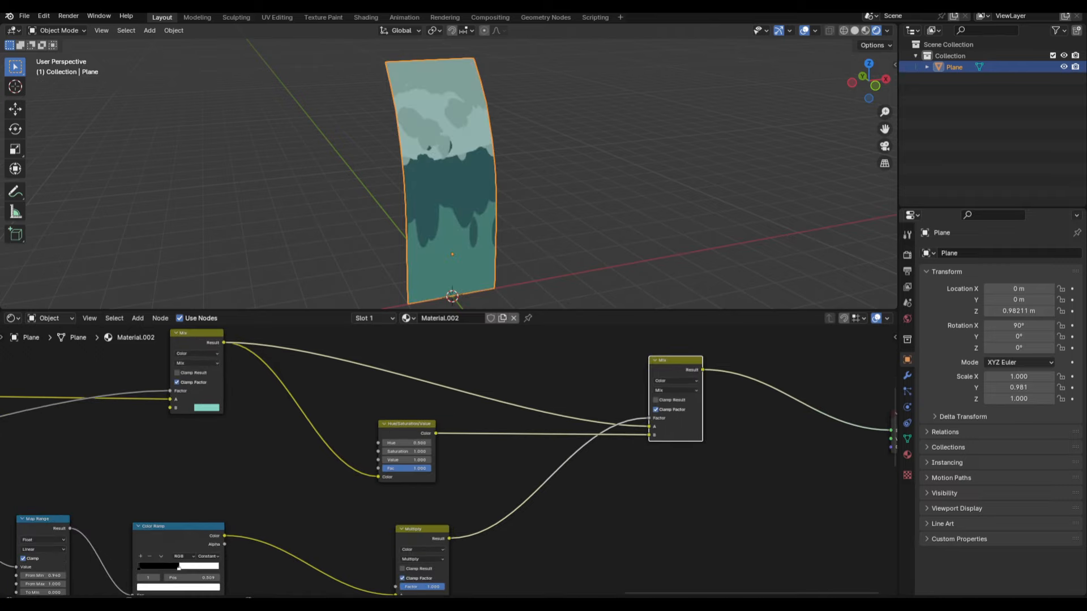
{"action": "scroll", "coordinate": [623, 394], "scroll_direction": "down", "scroll_amount": 9}
{"action": "middle_click_drag", "start_coordinate": [821, 436], "coordinate": [628, 436]}
{"action": "left_click_drag", "start_coordinate": [628, 449], "coordinate": [521, 362]}
{"action": "key", "text": "g"}
{"action": "left_click", "coordinate": [640, 365]}
{"action": "middle_click_drag", "start_coordinate": [23, 560], "coordinate": [285, 501]}
{"action": "scroll", "coordinate": [284, 501], "scroll_direction": "up", "scroll_amount": 4}
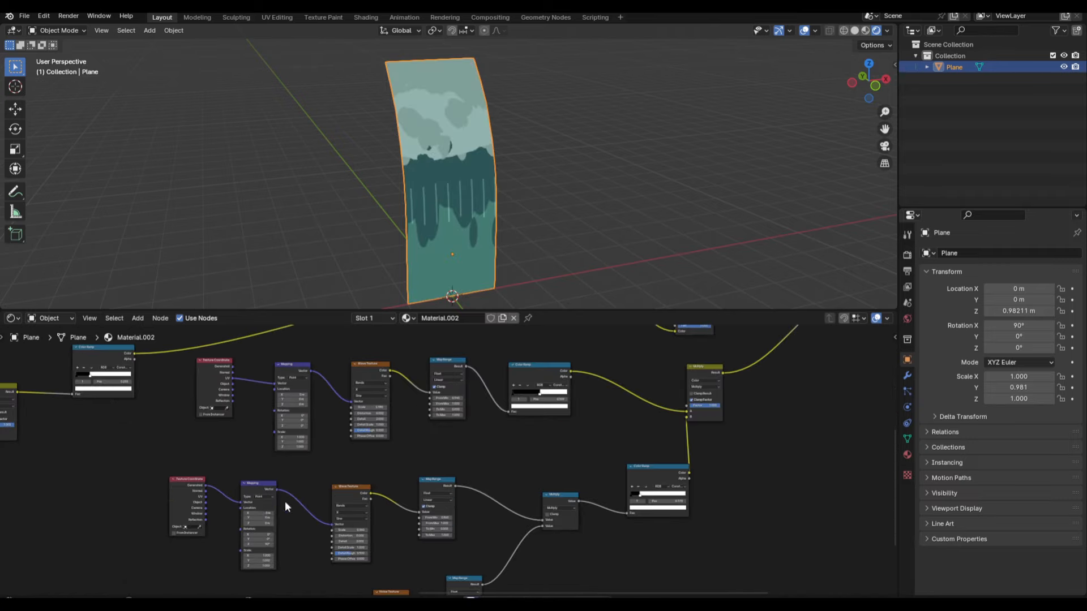
{"action": "right_click", "coordinate": [259, 514]}
{"action": "scroll", "coordinate": [459, 456], "scroll_direction": "down", "scroll_amount": 6}
{"action": "middle_click_drag", "start_coordinate": [596, 473], "coordinate": [343, 529]}
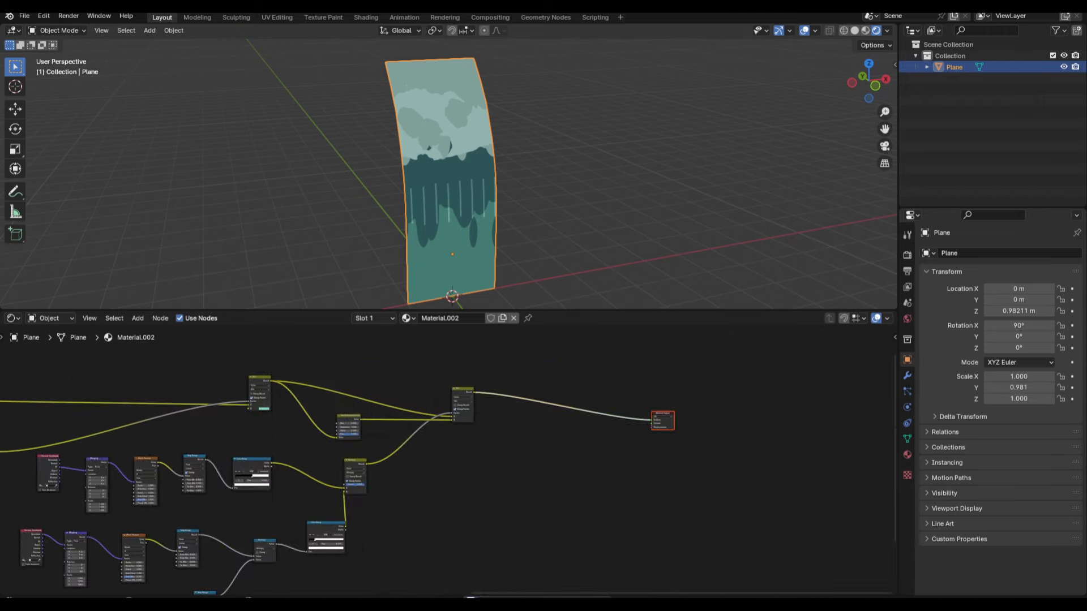
Set the second Wave Texture's Distortion to 4.18 and its Detail to 15.
{"action": "scroll", "coordinate": [182, 516], "scroll_direction": "up", "scroll_amount": 9}
{"action": "middle_click_drag", "start_coordinate": [182, 516], "coordinate": [487, 412]}
{"action": "scroll", "coordinate": [467, 429], "scroll_direction": "up", "scroll_amount": 3}
{"action": "middle_click_drag", "start_coordinate": [404, 340], "coordinate": [422, 308]}
{"action": "key", "text": "Return"}
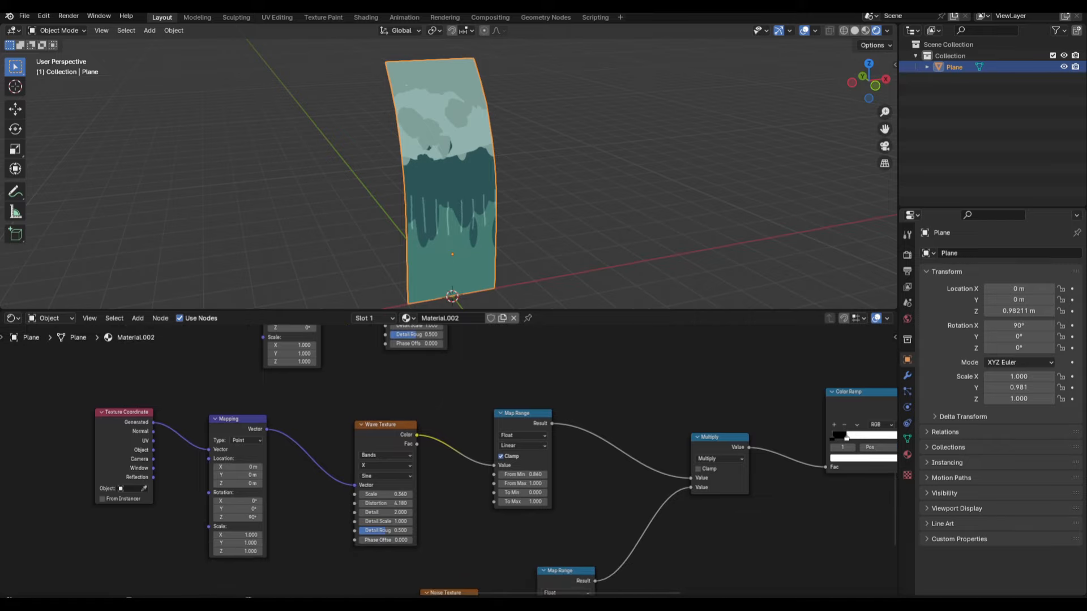
{"action": "left_click", "coordinate": [386, 511]}
{"action": "type", "text": "15"}
{"action": "key", "text": "Return"}
{"action": "scroll", "coordinate": [449, 459], "scroll_direction": "down", "scroll_amount": 3}
{"action": "scroll", "coordinate": [463, 476], "scroll_direction": "up", "scroll_amount": 4}
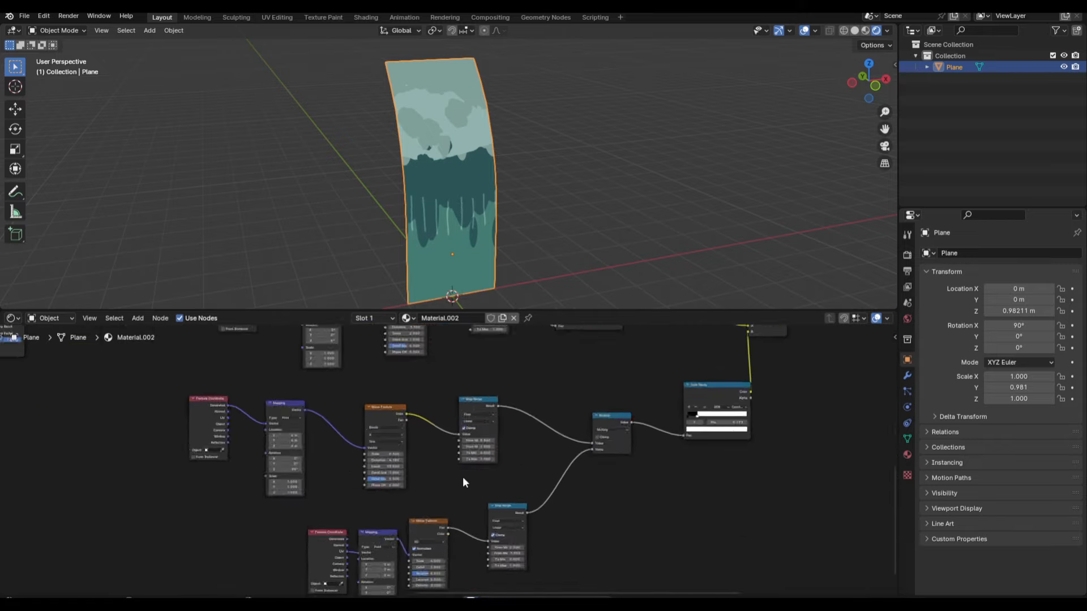
Move the Material Output farther along and bring the last Mix node closer to the nodes feeding it.
{"action": "scroll", "coordinate": [402, 464], "scroll_direction": "down", "scroll_amount": 12}
{"action": "middle_click_drag", "start_coordinate": [746, 378], "coordinate": [453, 439]}
{"action": "scroll", "coordinate": [487, 390], "scroll_direction": "up", "scroll_amount": 4}
{"action": "key", "text": "g"}
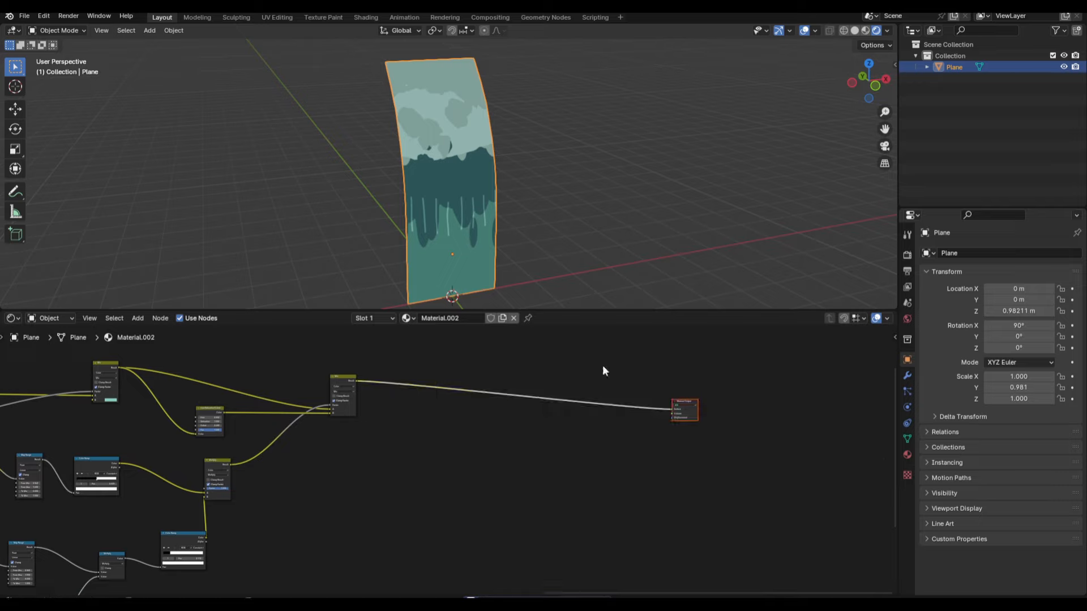
{"action": "left_click_drag", "start_coordinate": [434, 427], "coordinate": [323, 357]}
{"action": "key", "text": "g"}
{"action": "left_click", "coordinate": [293, 368]}
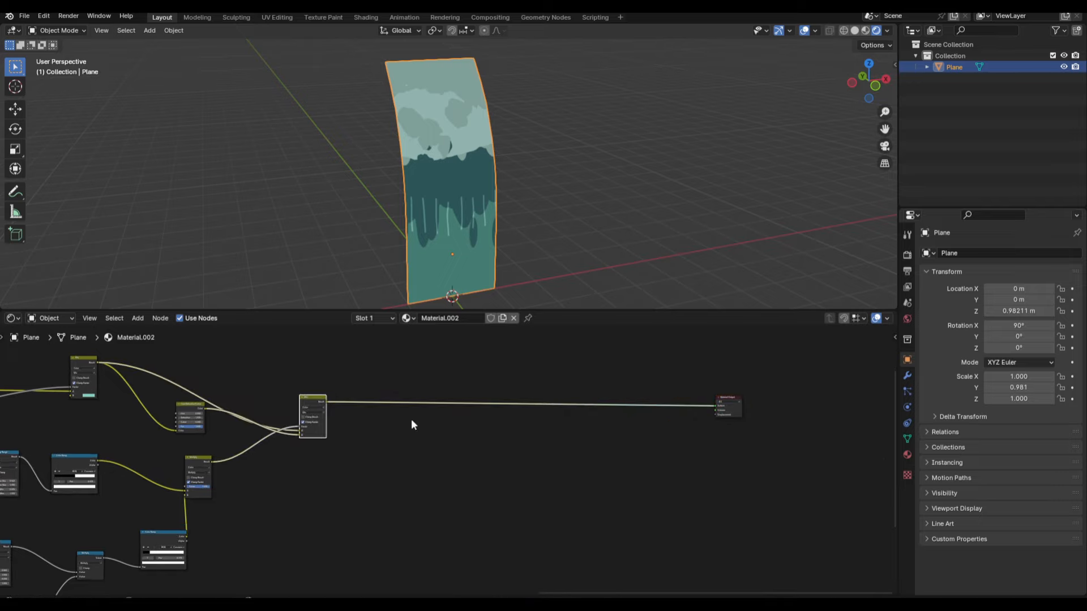
Reposition the Material Output to leave open space after the last Mix node for the next layer.
{"action": "scroll", "coordinate": [413, 425], "scroll_direction": "up", "scroll_amount": 1}
{"action": "middle_click_drag", "start_coordinate": [511, 408], "coordinate": [491, 391]}
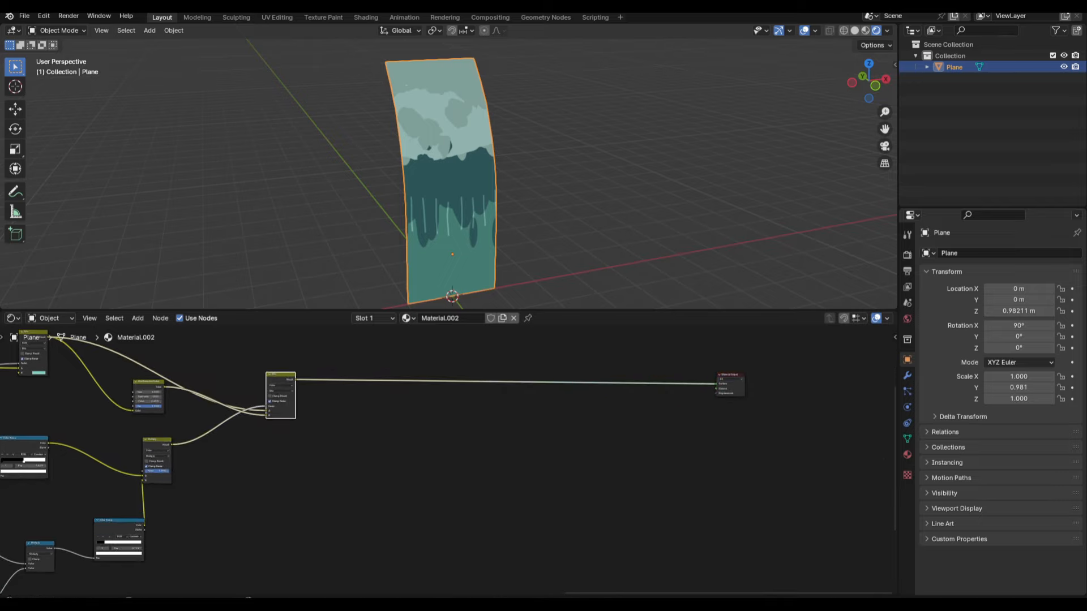
{"action": "scroll", "coordinate": [494, 390], "scroll_direction": "up", "scroll_amount": 4}
{"action": "left_click_drag", "start_coordinate": [828, 474], "coordinate": [764, 365]}
{"action": "key", "text": "g"}
{"action": "left_click", "coordinate": [631, 420]}
{"action": "middle_click_drag", "start_coordinate": [507, 381], "coordinate": [511, 369]}
{"action": "scroll", "coordinate": [512, 369], "scroll_direction": "down", "scroll_amount": 2}
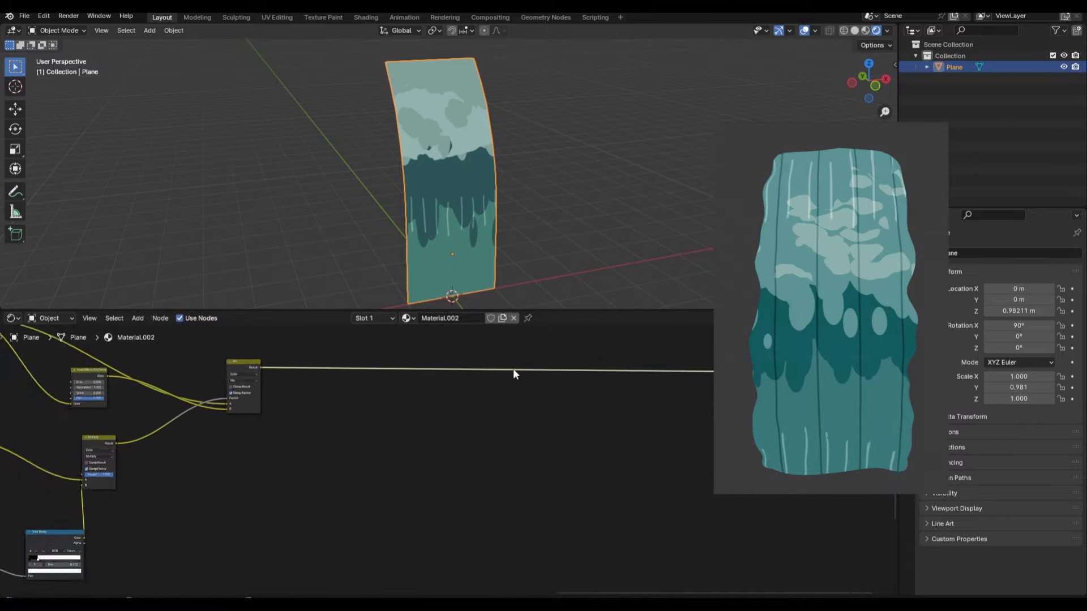
Add a new Wave Texture with Mapping and Texture Coordinate nodes beyond the last Mix, and switch the viewport to Solid shading.
{"action": "scroll", "coordinate": [512, 366], "scroll_direction": "up", "scroll_amount": 1}
{"action": "key", "text": "shift+a"}
{"action": "type", "text": "wave"}
{"action": "left_click", "coordinate": [520, 387]}
{"action": "left_click", "coordinate": [406, 454]}
{"action": "middle_click_drag", "start_coordinate": [451, 437], "coordinate": [513, 398]}
{"action": "left_click", "coordinate": [855, 30]}
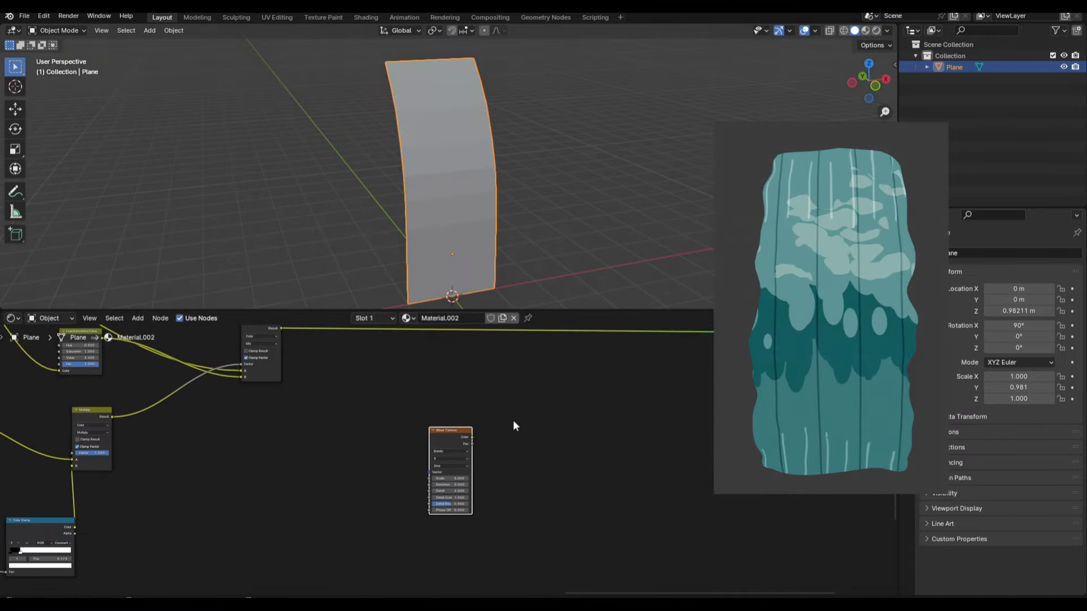
{"action": "key", "text": "ctrl+t"}
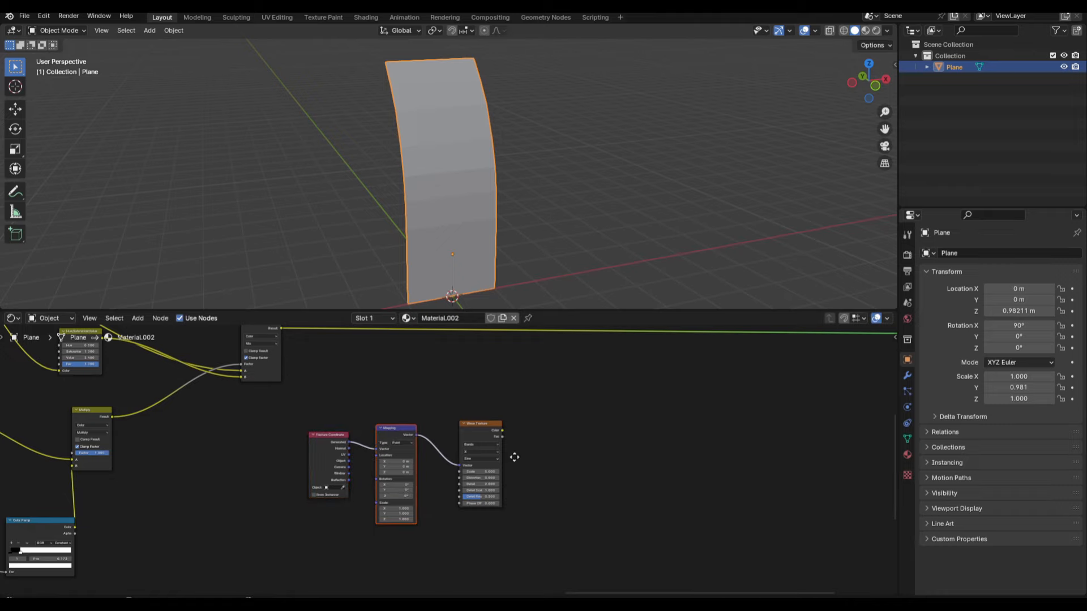
Set the new Wave Texture's Scale to 1.4 and its Mapping Location X to 0.94 m, and preview it in rendered shading.
{"action": "scroll", "coordinate": [523, 462], "scroll_direction": "up", "scroll_amount": 3}
{"action": "left_click", "coordinate": [459, 448]}
{"action": "type", "text": "1"}
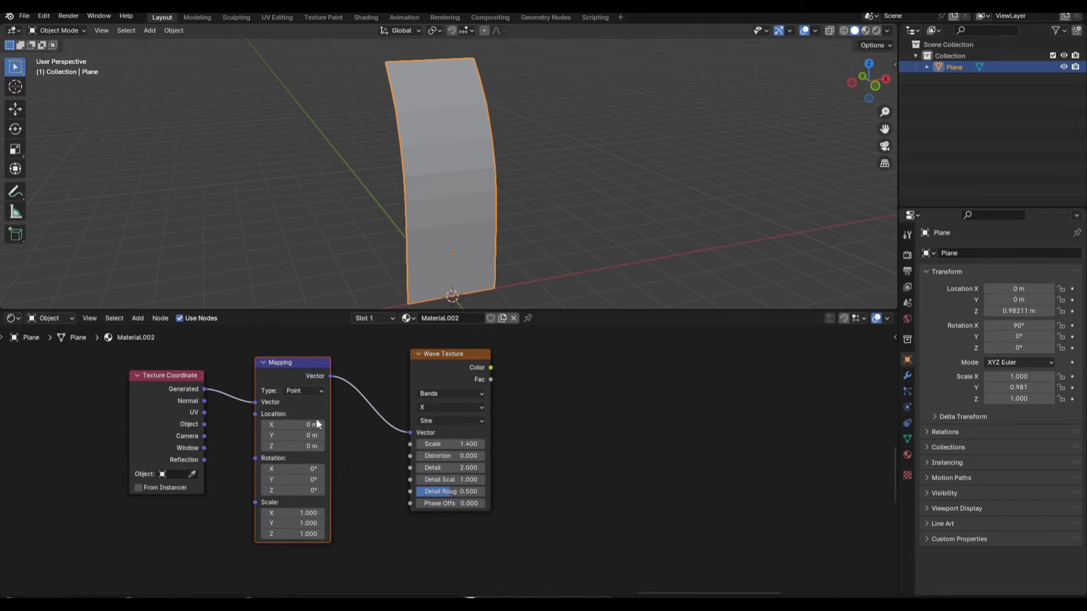
{"action": "key", "text": "Return"}
{"action": "left_click", "coordinate": [877, 32]}
{"action": "scroll", "coordinate": [442, 382], "scroll_direction": "down", "scroll_amount": 2}
{"action": "left_click", "coordinate": [470, 409], "text": "ctrl+shift"}
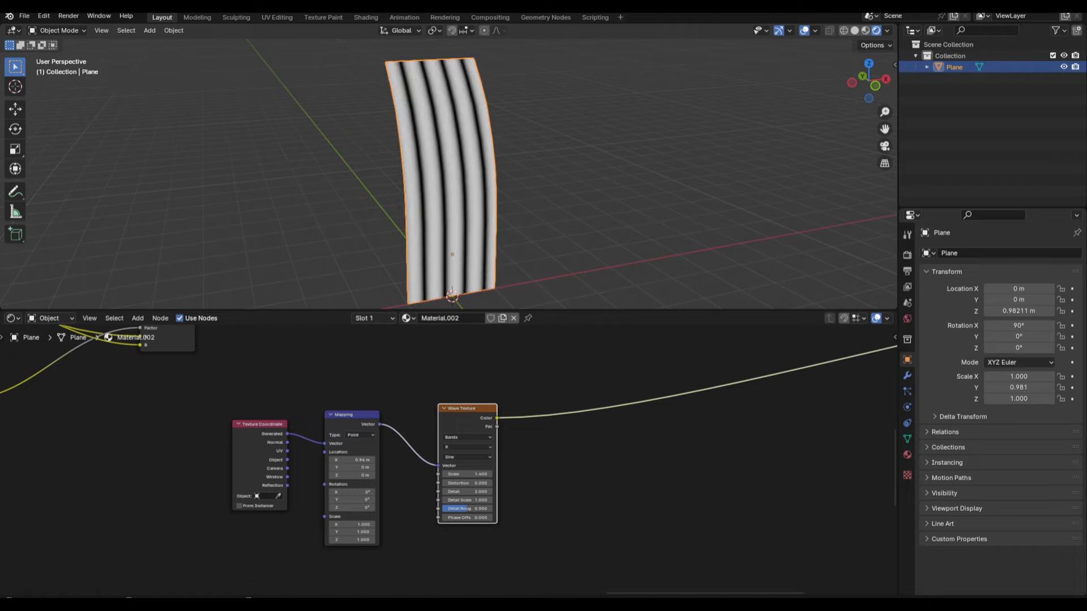
Insert a Map Range node after the new Wave Texture and set its From Min to -0.19.
{"action": "key", "text": "shift+a"}
{"action": "type", "text": "map range"}
{"action": "key", "text": "Return"}
{"action": "left_click", "coordinate": [619, 433]}
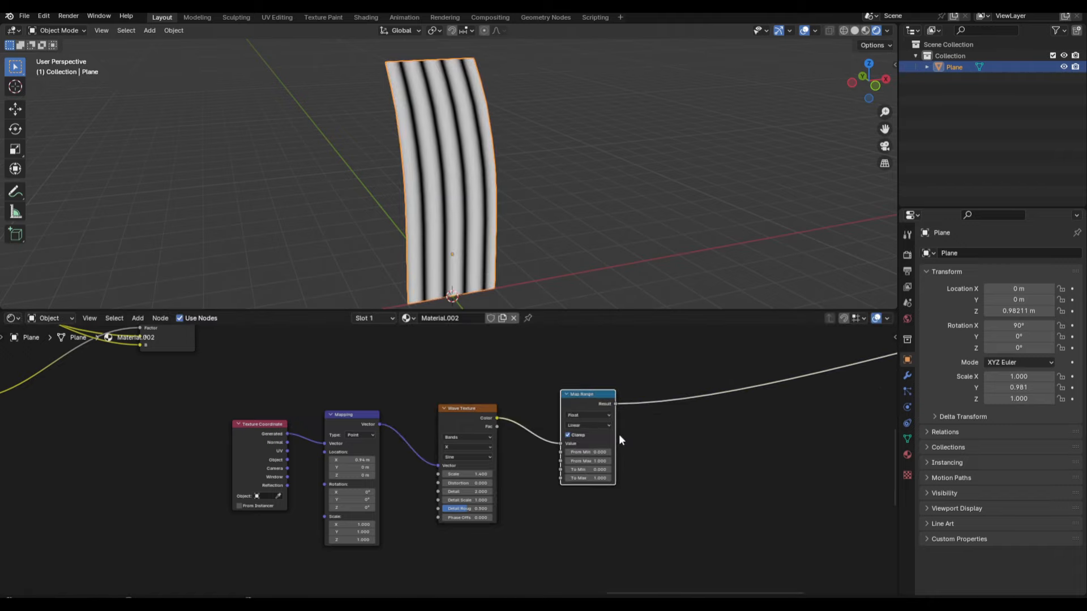
{"action": "scroll", "coordinate": [451, 460], "scroll_direction": "up", "scroll_amount": 2}
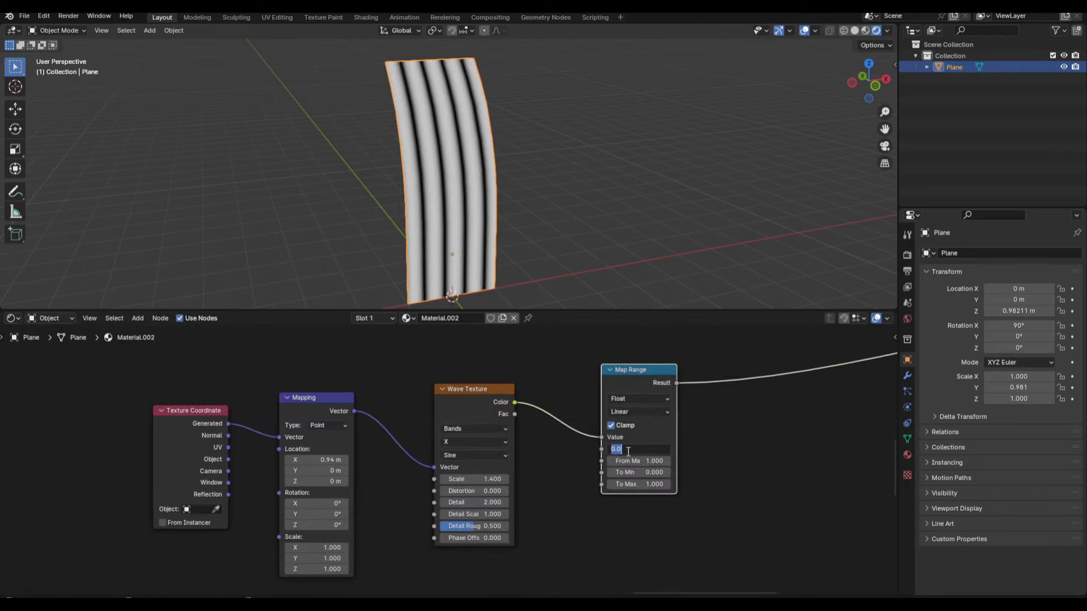
{"action": "left_click_drag", "start_coordinate": [638, 449], "coordinate": [621, 449]}
Move the new wave chain, from Texture Coordinate to Map Range, farther along past the last Mix node.
{"action": "scroll", "coordinate": [720, 393], "scroll_direction": "down", "scroll_amount": 5}
{"action": "middle_click_drag", "start_coordinate": [721, 393], "coordinate": [634, 478]}
{"action": "left_click_drag", "start_coordinate": [634, 478], "coordinate": [329, 554]}
{"action": "key", "text": "g"}
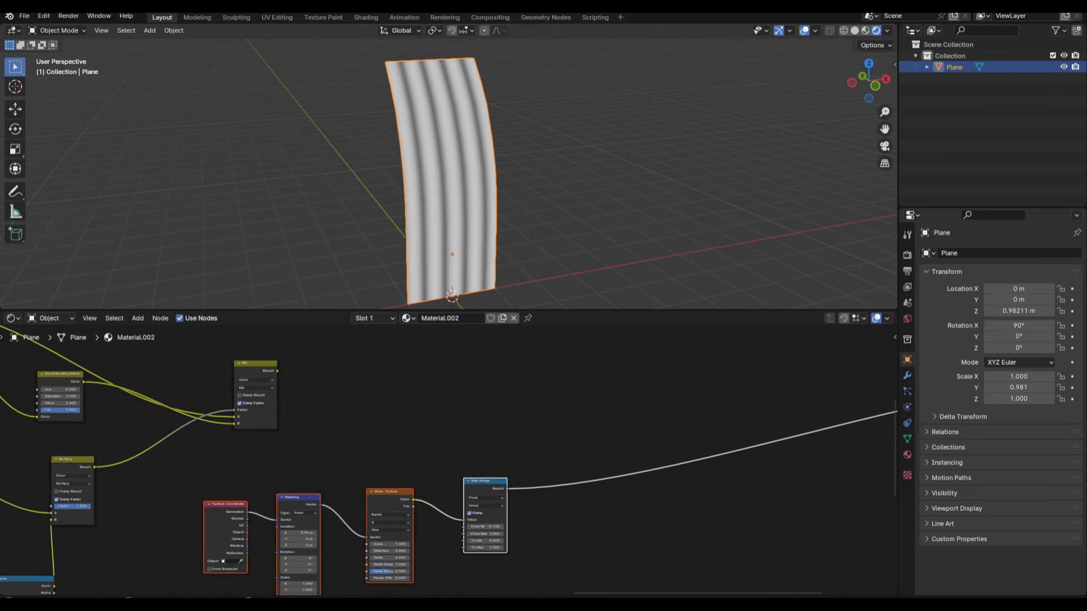
{"action": "key", "text": "g"}
{"action": "left_click", "coordinate": [730, 470]}
Add a color Mix node fed in A by the last Mix's result and place it beyond the wave chain.
{"action": "left_click_drag", "start_coordinate": [278, 371], "coordinate": [654, 361]}
{"action": "type", "text": "mix"}
{"action": "key", "text": "Return"}
{"action": "left_click", "coordinate": [673, 350]}
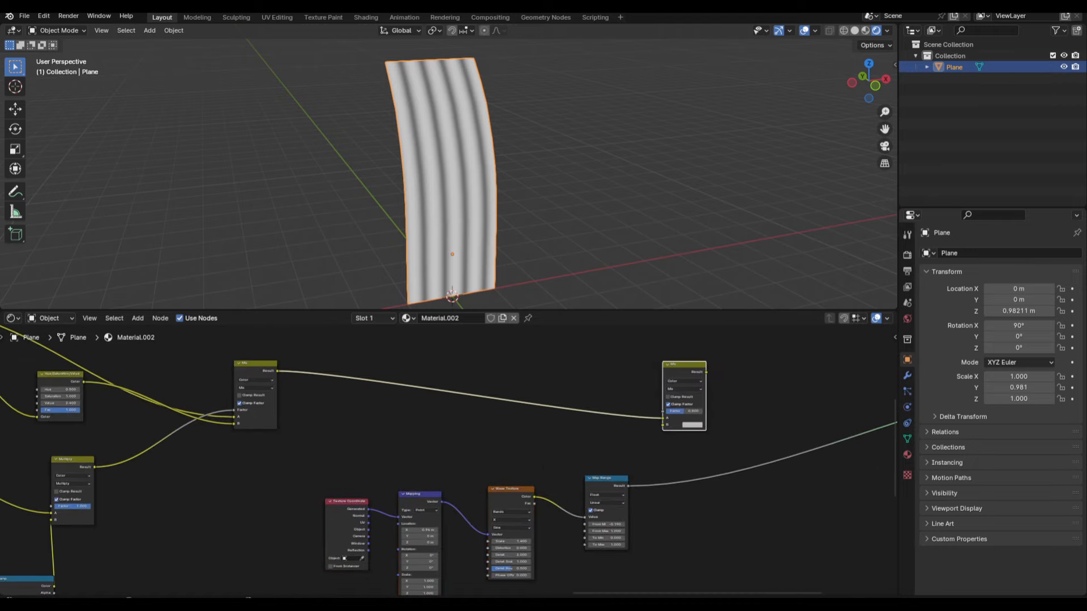
{"action": "middle_click_drag", "start_coordinate": [811, 439], "coordinate": [660, 434]}
{"action": "left_click_drag", "start_coordinate": [521, 373], "coordinate": [607, 360]}
Shift the wave chain back to leave room for another node before the new Mix.
{"action": "middle_click_drag", "start_coordinate": [592, 494], "coordinate": [642, 465]}
{"action": "left_click_drag", "start_coordinate": [642, 465], "coordinate": [163, 491]}
{"action": "scroll", "coordinate": [595, 476], "scroll_direction": "down", "scroll_amount": 4}
{"action": "key", "text": "g"}
{"action": "left_click", "coordinate": [506, 422]}
Insert a Color Ramp after the Map Range and set its interpolation to Constant.
{"action": "scroll", "coordinate": [510, 419], "scroll_direction": "up", "scroll_amount": 4}
{"action": "key", "text": "shift+a"}
{"action": "type", "text": "ramp"}
{"action": "key", "text": "Return"}
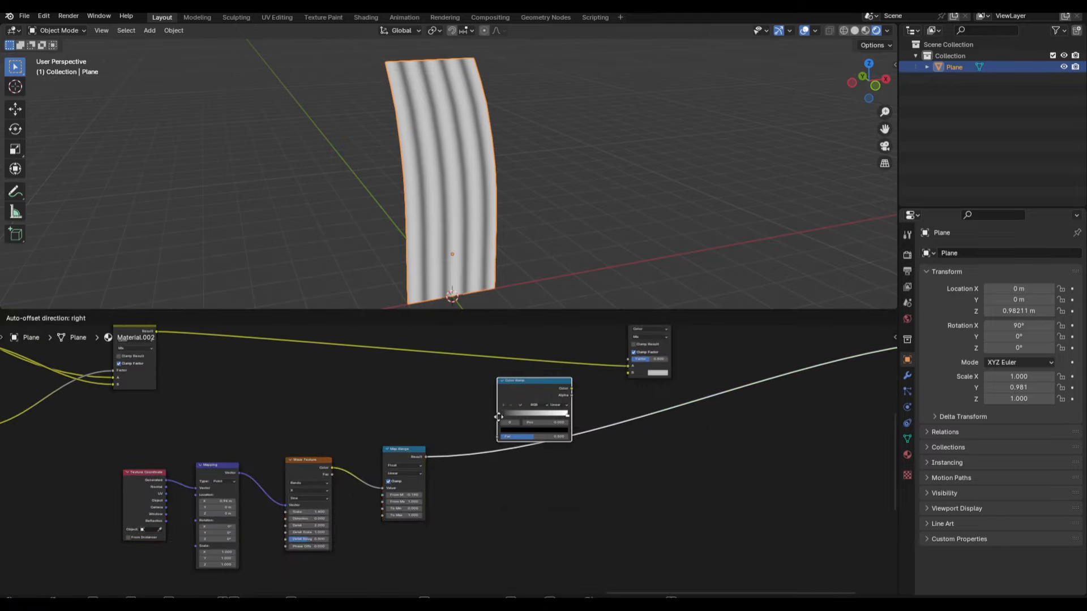
{"action": "left_click", "coordinate": [513, 373]}
{"action": "scroll", "coordinate": [522, 396], "scroll_direction": "up", "scroll_amount": 2}
{"action": "left_click", "coordinate": [588, 472]}
{"action": "left_click", "coordinate": [606, 529]}
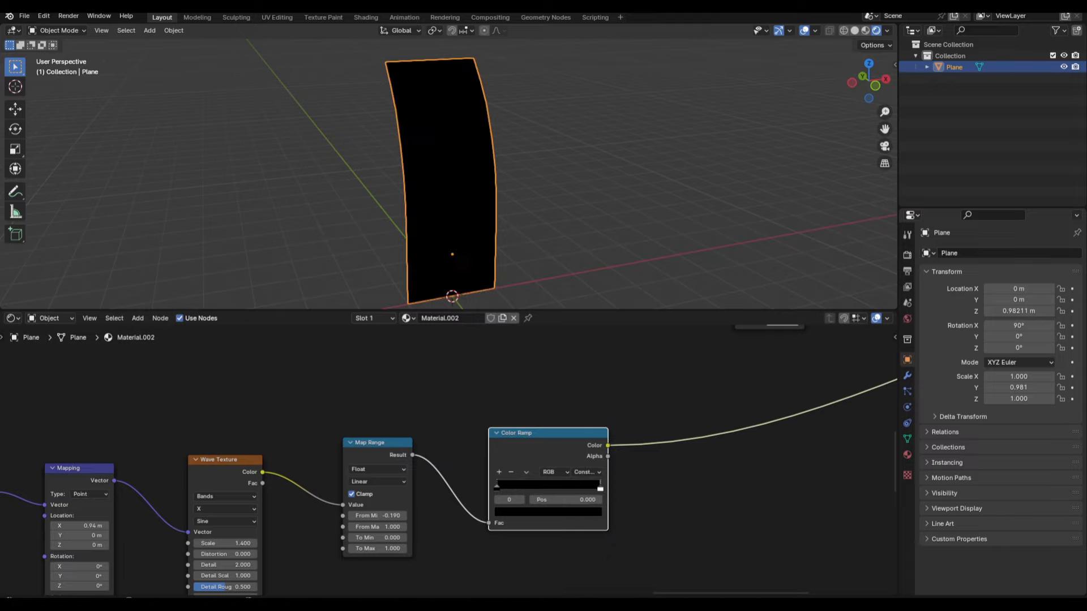
{"action": "key", "text": "Return"}
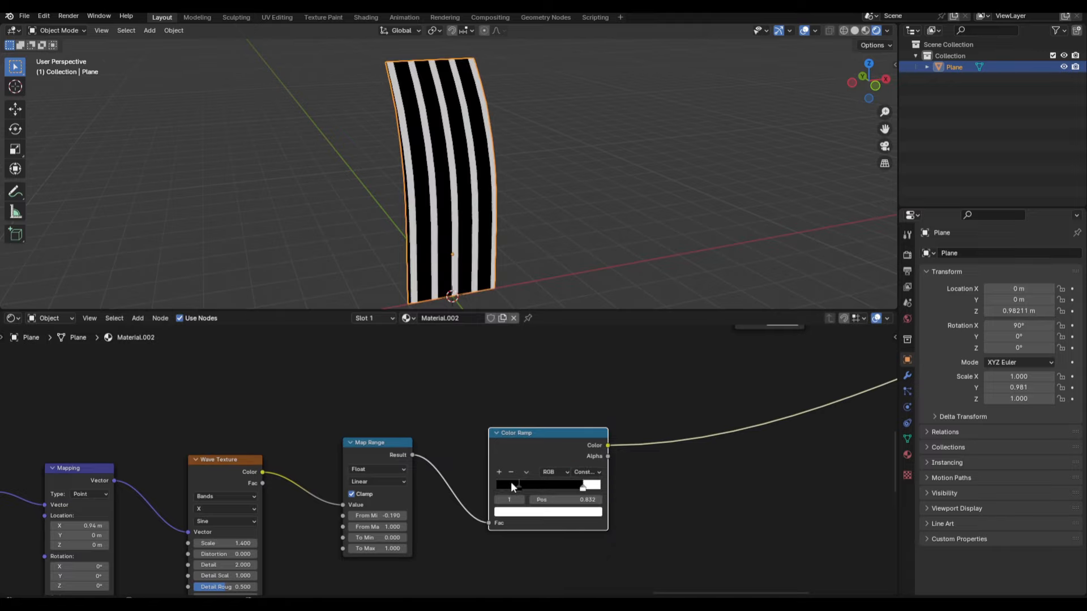
Lower the Color Ramp's white stop to about 0.168 to leave only thin dark vertical lines.
{"action": "left_click", "coordinate": [580, 501]}
{"action": "type", "text": "0.214"}
{"action": "key", "text": "Return"}
{"action": "scroll", "coordinate": [494, 433], "scroll_direction": "down", "scroll_amount": 6}
{"action": "middle_click_drag", "start_coordinate": [456, 417], "coordinate": [512, 428]}
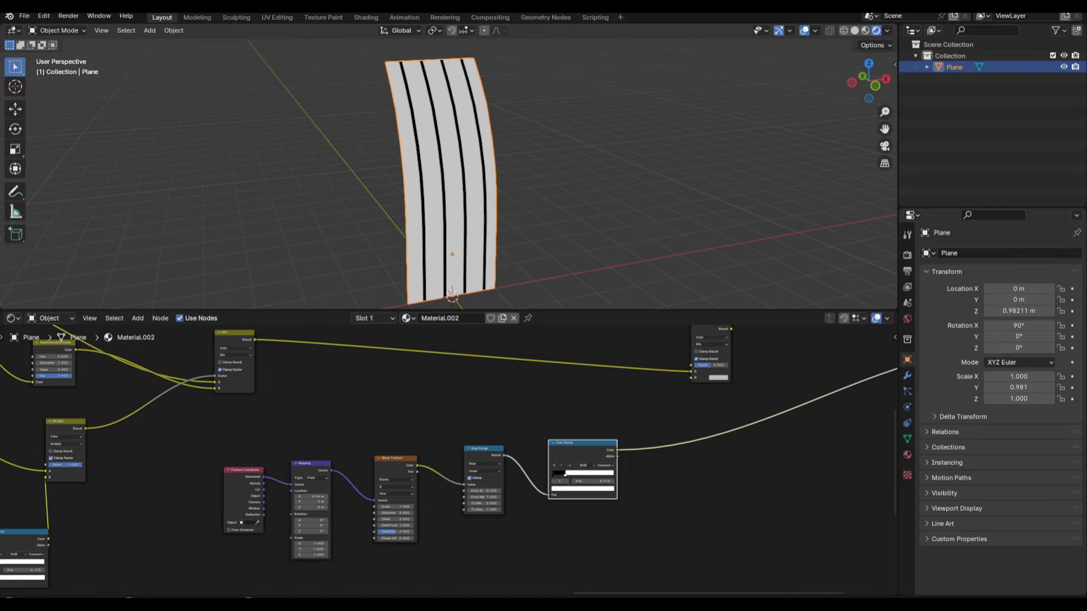
{"action": "middle_click_drag", "start_coordinate": [634, 447], "coordinate": [515, 425]}
{"action": "scroll", "coordinate": [498, 458], "scroll_direction": "up", "scroll_amount": 8}
{"action": "left_click_drag", "start_coordinate": [488, 461], "coordinate": [475, 461]}
{"action": "scroll", "coordinate": [481, 461], "scroll_direction": "down", "scroll_amount": 9}
{"action": "middle_click_drag", "start_coordinate": [481, 462], "coordinate": [501, 505]}
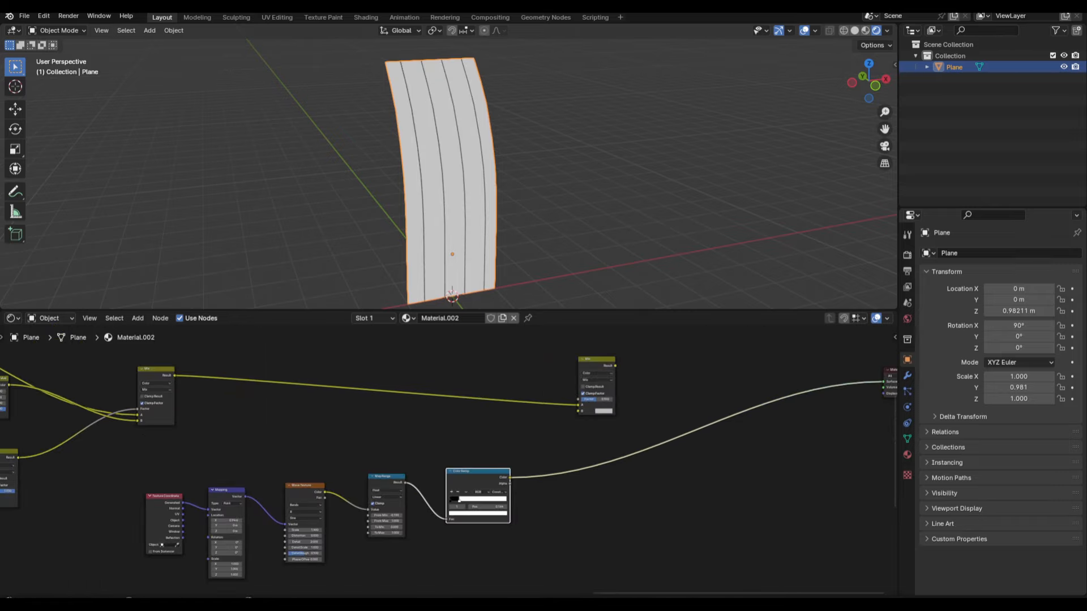
Connect the Color Ramp's Color to the new Mix's Factor and rearrange the wave chain beneath it.
{"action": "scroll", "coordinate": [452, 475], "scroll_direction": "up", "scroll_amount": 3}
{"action": "left_click_drag", "start_coordinate": [527, 479], "coordinate": [612, 381]}
{"action": "middle_click_drag", "start_coordinate": [489, 371], "coordinate": [547, 397]}
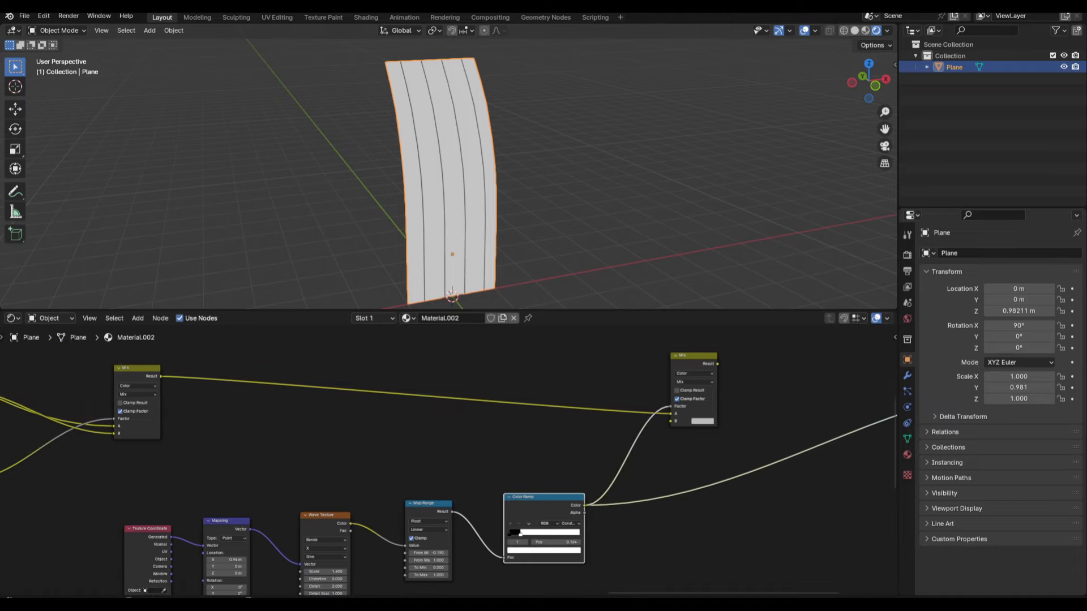
{"action": "scroll", "coordinate": [457, 395], "scroll_direction": "down", "scroll_amount": 3}
{"action": "scroll", "coordinate": [465, 399], "scroll_direction": "up", "scroll_amount": 1}
{"action": "middle_click_drag", "start_coordinate": [515, 429], "coordinate": [546, 402]}
{"action": "left_click_drag", "start_coordinate": [669, 517], "coordinate": [201, 489]}
Route the previous Mix through a Hue/Saturation/Value node into the new Mix's B input, and output the new Mix to the material.
{"action": "left_click_drag", "start_coordinate": [236, 362], "coordinate": [399, 379]}
{"action": "type", "text": "hue"}
{"action": "left_click", "coordinate": [499, 473]}
{"action": "left_click", "coordinate": [538, 524]}
{"action": "left_click_drag", "start_coordinate": [446, 410], "coordinate": [671, 401]}
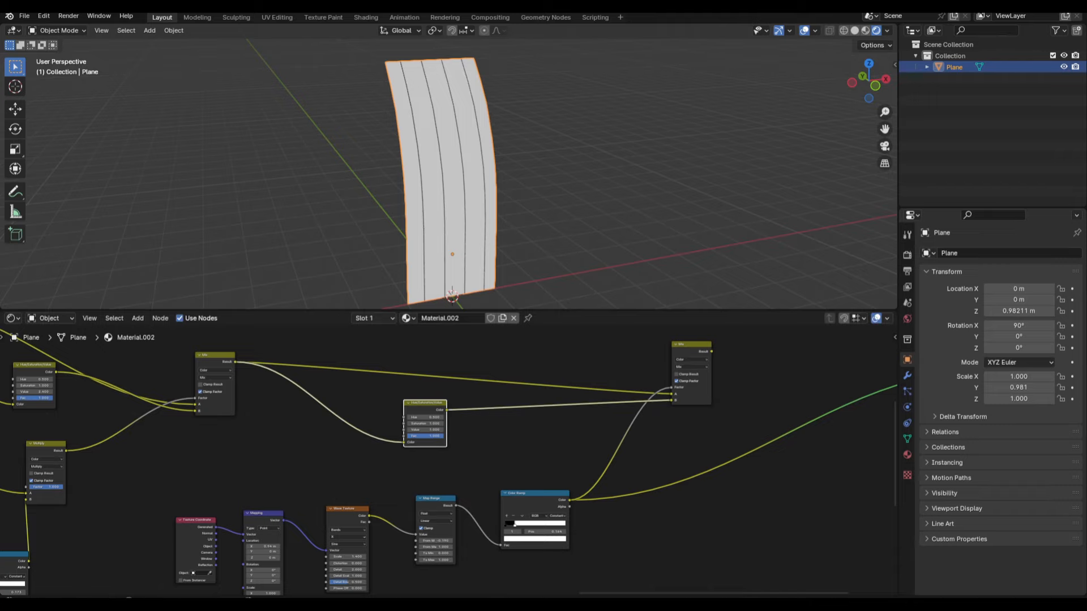
{"action": "scroll", "coordinate": [427, 429], "scroll_direction": "up", "scroll_amount": 2}
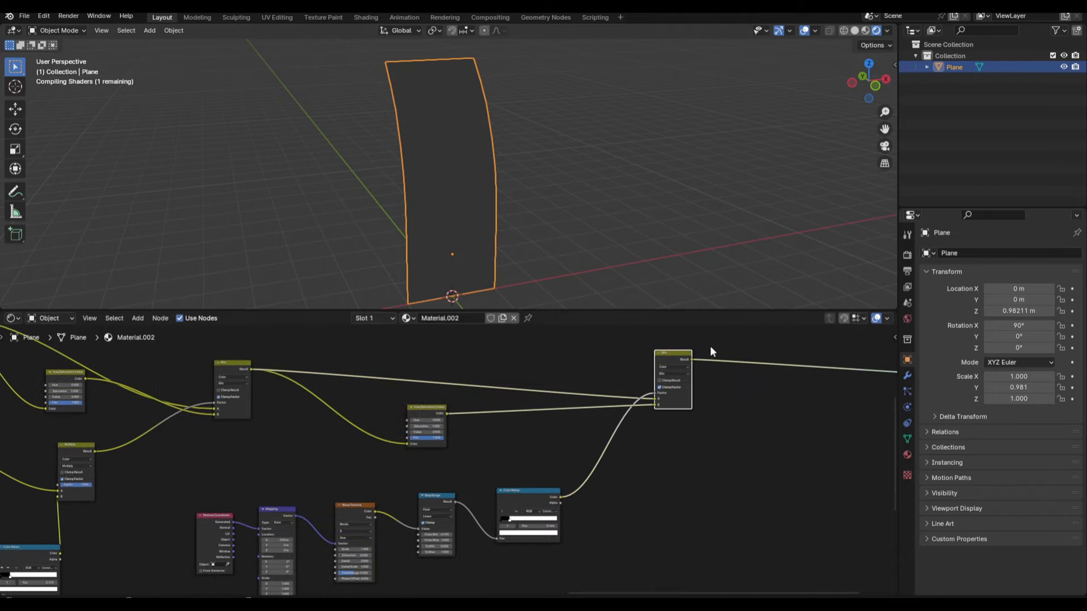
{"action": "scroll", "coordinate": [584, 368], "scroll_direction": "down", "scroll_amount": 3}
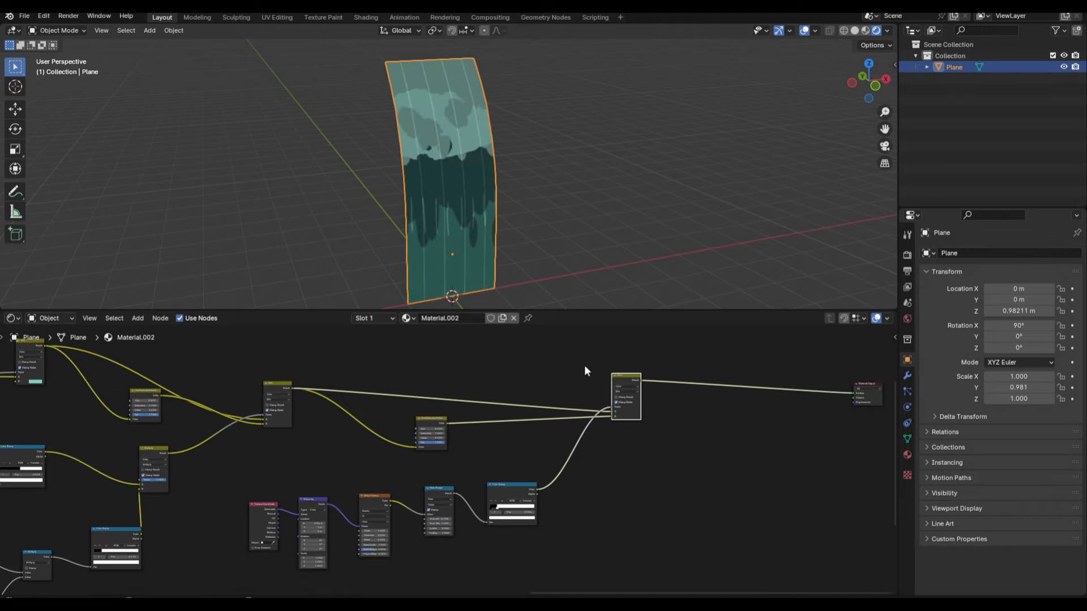
Swap the line Color Ramp to white first and black second, with the black stop at 0.168, so only the thin lines darken.
{"action": "scroll", "coordinate": [636, 372], "scroll_direction": "up", "scroll_amount": 3}
{"action": "scroll", "coordinate": [597, 385], "scroll_direction": "up", "scroll_amount": 1}
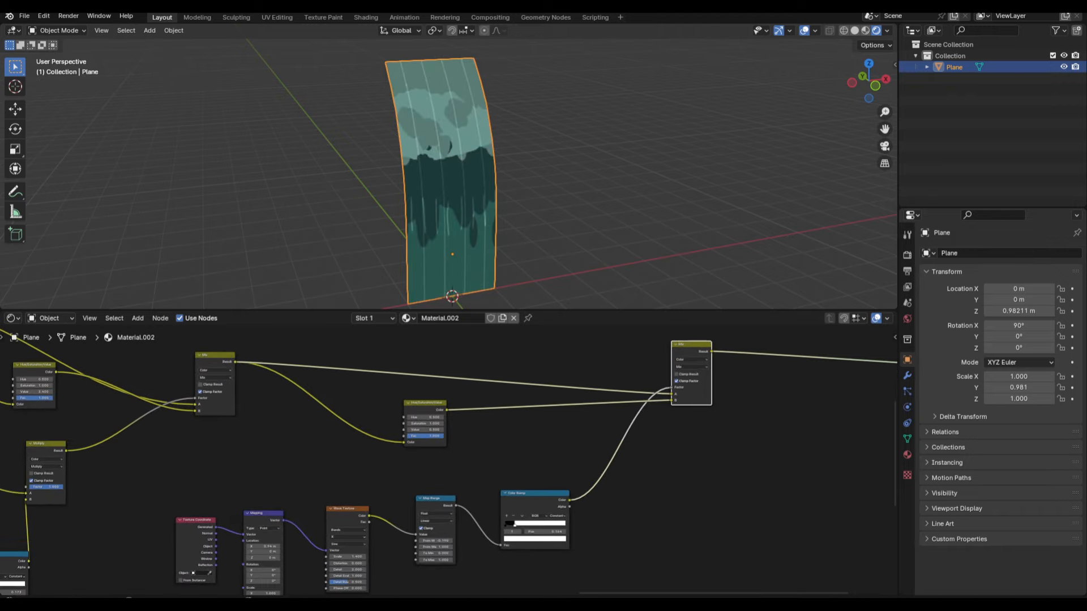
{"action": "scroll", "coordinate": [454, 426], "scroll_direction": "up", "scroll_amount": 1}
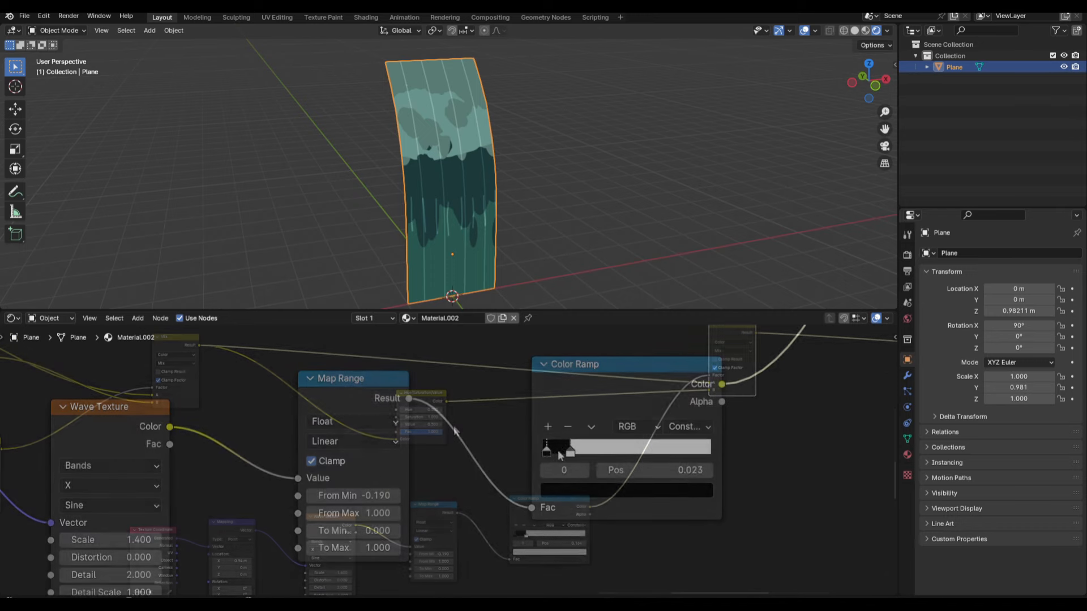
{"action": "mouse_move", "coordinate": [558, 450]}
{"action": "left_mouse_down"}
{"action": "mouse_move", "coordinate": [608, 450]}
{"action": "mouse_move", "coordinate": [543, 450]}
{"action": "mouse_move", "coordinate": [569, 452]}
{"action": "left_mouse_up"}
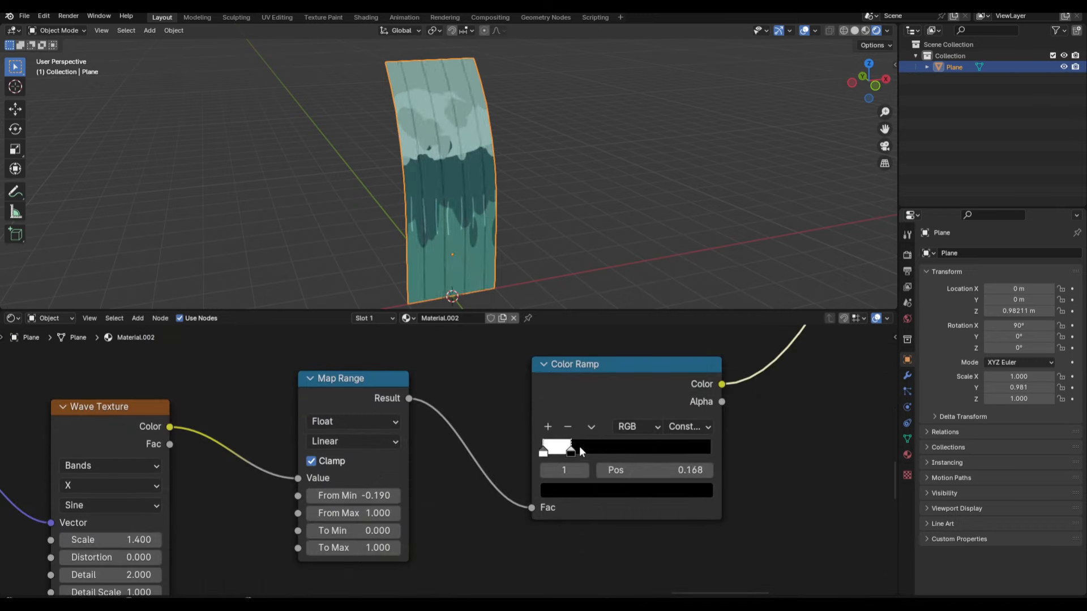
Place a Gradient Texture with Mapping and Texture Coordinate nodes beyond the last Mix and set its type to Quadratic Sphere.
{"action": "scroll", "coordinate": [657, 447], "scroll_direction": "down", "scroll_amount": 4}
{"action": "middle_click_drag", "start_coordinate": [614, 390], "coordinate": [600, 470]}
{"action": "scroll", "coordinate": [595, 467], "scroll_direction": "up", "scroll_amount": 1}
{"action": "mouse_move", "coordinate": [363, 400]}
{"action": "left_mouse_down"}
{"action": "mouse_move", "coordinate": [337, 401]}
{"action": "mouse_move", "coordinate": [381, 400]}
{"action": "left_mouse_up"}
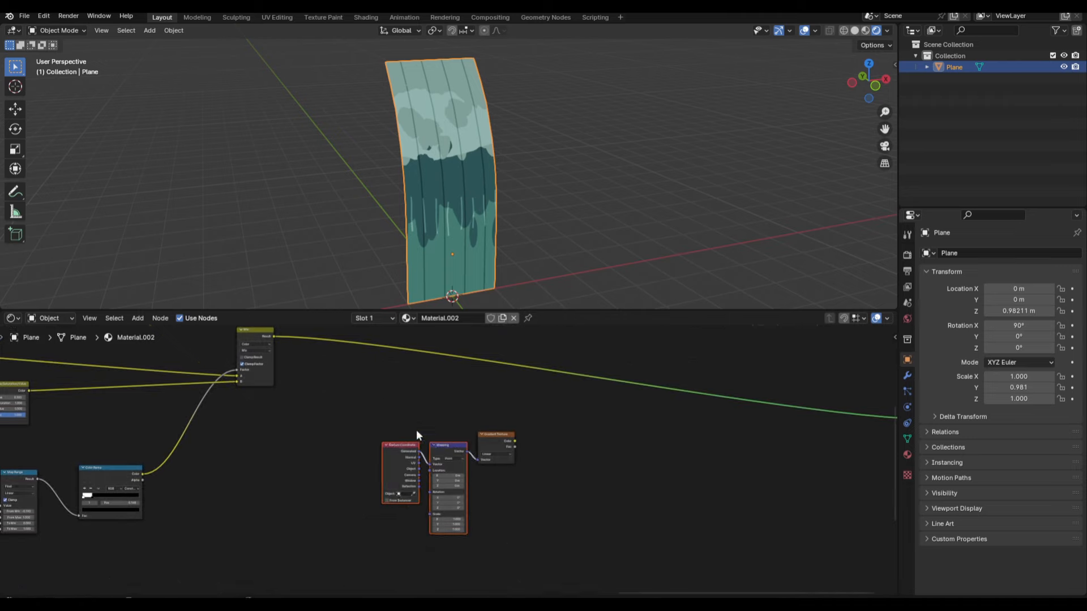
{"action": "key", "text": "g"}
{"action": "left_click", "coordinate": [372, 417]}
{"action": "scroll", "coordinate": [540, 453], "scroll_direction": "up", "scroll_amount": 8}
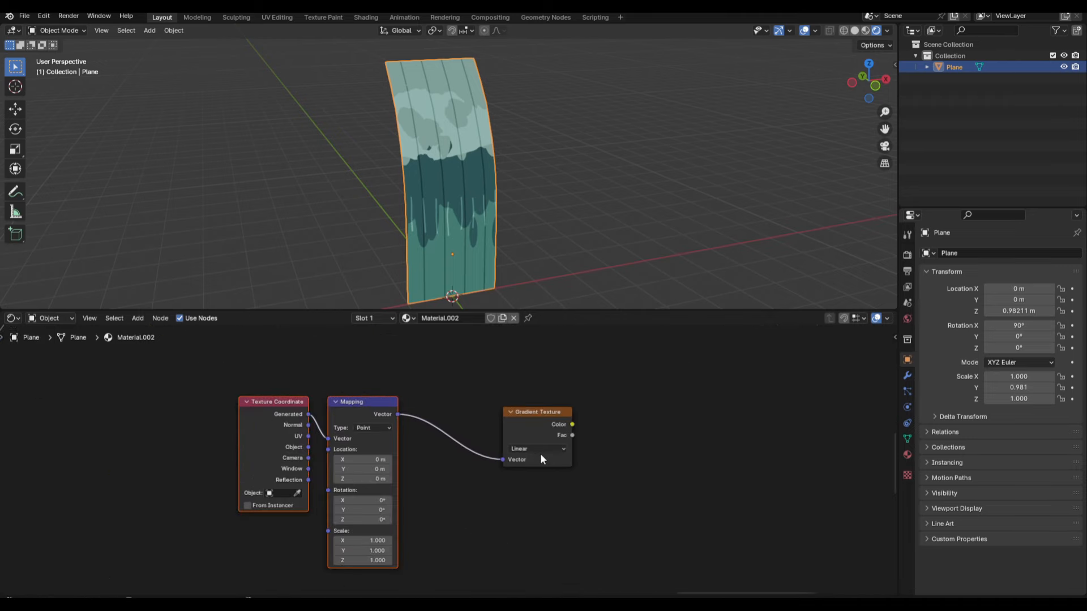
{"action": "left_click", "coordinate": [540, 453]}
{"action": "left_click", "coordinate": [542, 526]}
Add a Color Ramp fed by the Gradient Texture, with Constant interpolation and its white stop at 0.223.
{"action": "scroll", "coordinate": [480, 430], "scroll_direction": "down", "scroll_amount": 9}
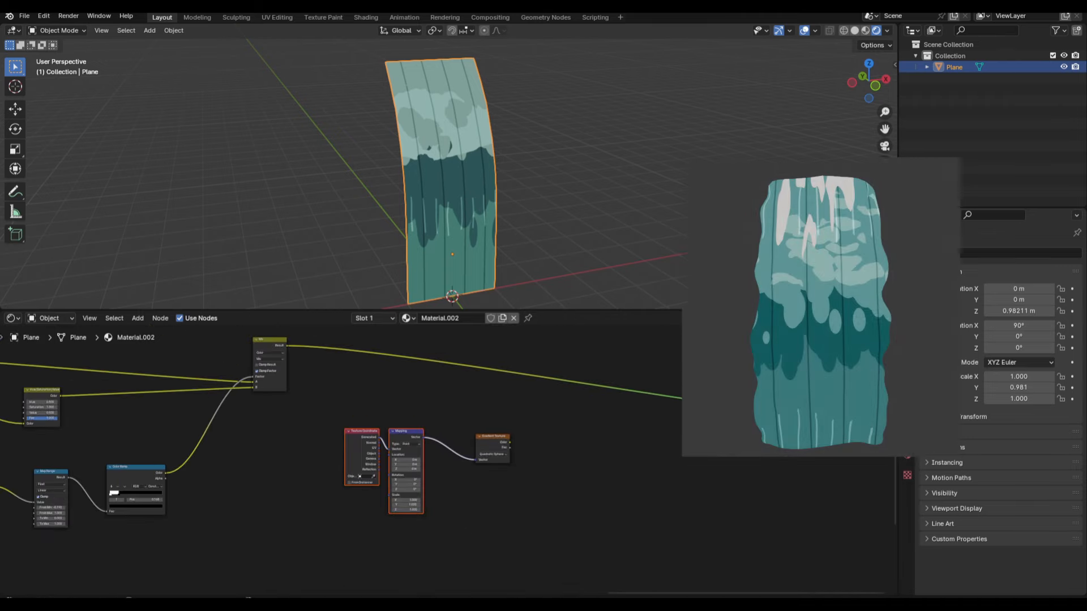
{"action": "scroll", "coordinate": [536, 428], "scroll_direction": "up", "scroll_amount": 3}
{"action": "left_click_drag", "start_coordinate": [479, 445], "coordinate": [555, 448]}
{"action": "type", "text": "ra"}
{"action": "key", "text": "Return"}
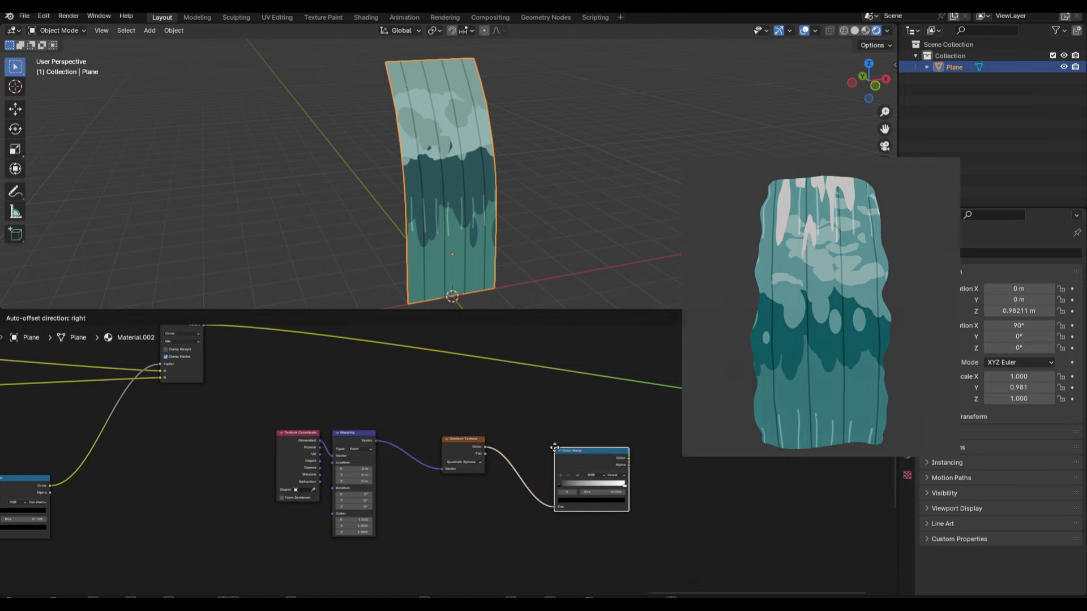
{"action": "left_click", "coordinate": [612, 468]}
{"action": "scroll", "coordinate": [617, 502], "scroll_direction": "up", "scroll_amount": 3}
{"action": "left_click", "coordinate": [620, 473]}
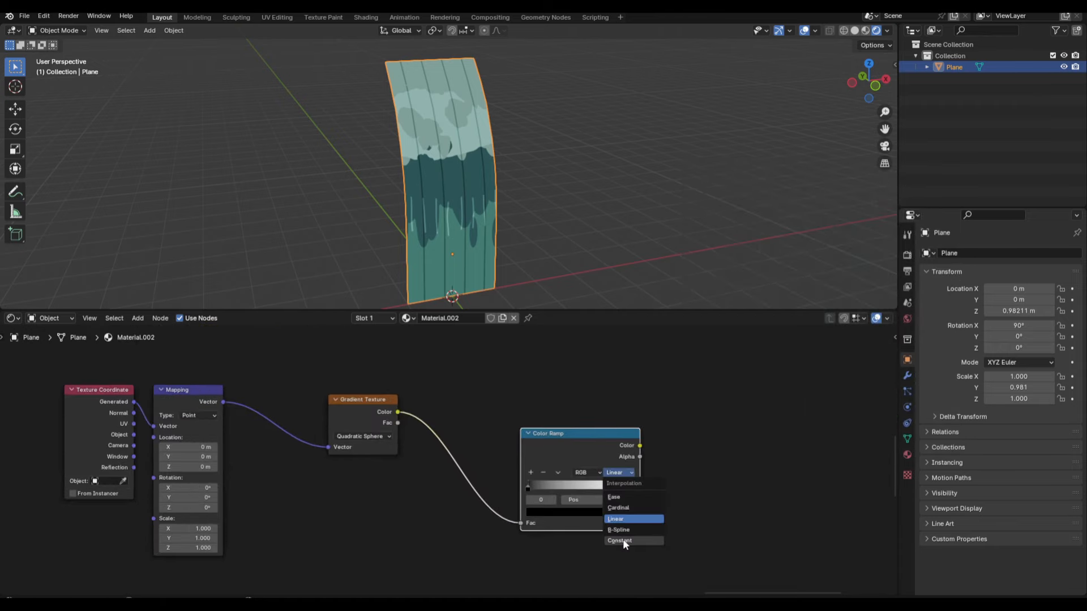
{"action": "left_click", "coordinate": [623, 538]}
{"action": "left_click_drag", "start_coordinate": [625, 481], "coordinate": [552, 486]}
Move the Gradient Texture and its Color Ramp away from the Mapping node to open space between them.
{"action": "scroll", "coordinate": [453, 450], "scroll_direction": "down", "scroll_amount": 8}
{"action": "middle_click_drag", "start_coordinate": [457, 437], "coordinate": [535, 458]}
{"action": "left_click_drag", "start_coordinate": [648, 460], "coordinate": [368, 498]}
{"action": "left_click_drag", "start_coordinate": [579, 458], "coordinate": [551, 458]}
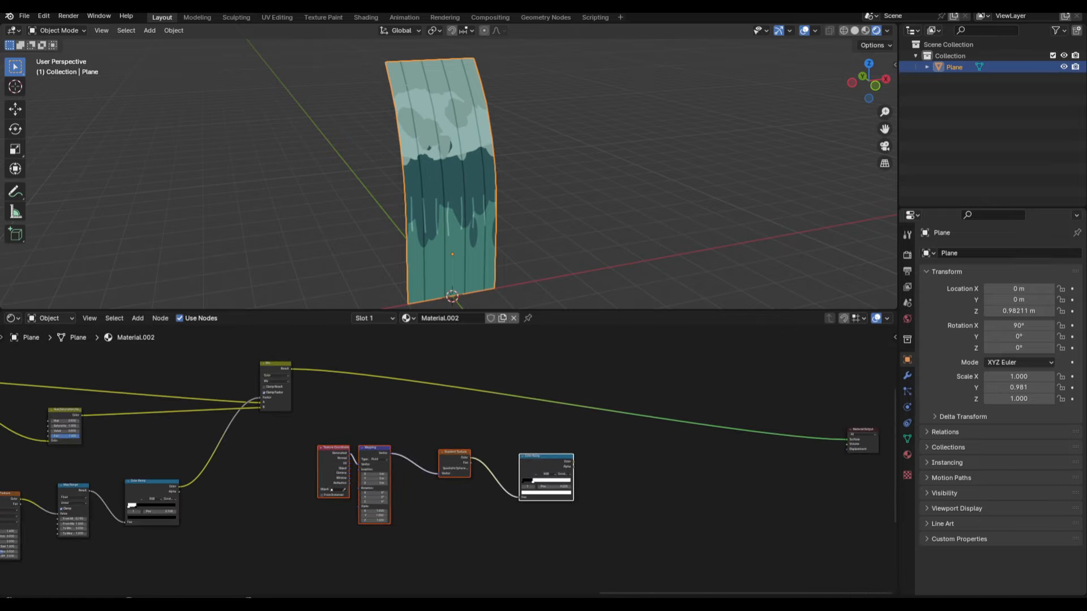
{"action": "left_click_drag", "start_coordinate": [654, 430], "coordinate": [442, 476]}
{"action": "key", "text": "g"}
{"action": "left_click", "coordinate": [558, 439]}
{"action": "middle_click_drag", "start_coordinate": [456, 488], "coordinate": [527, 423]}
Add a Mix node beneath the link between the Mapping and the Gradient Texture.
{"action": "scroll", "coordinate": [526, 423], "scroll_direction": "up", "scroll_amount": 7}
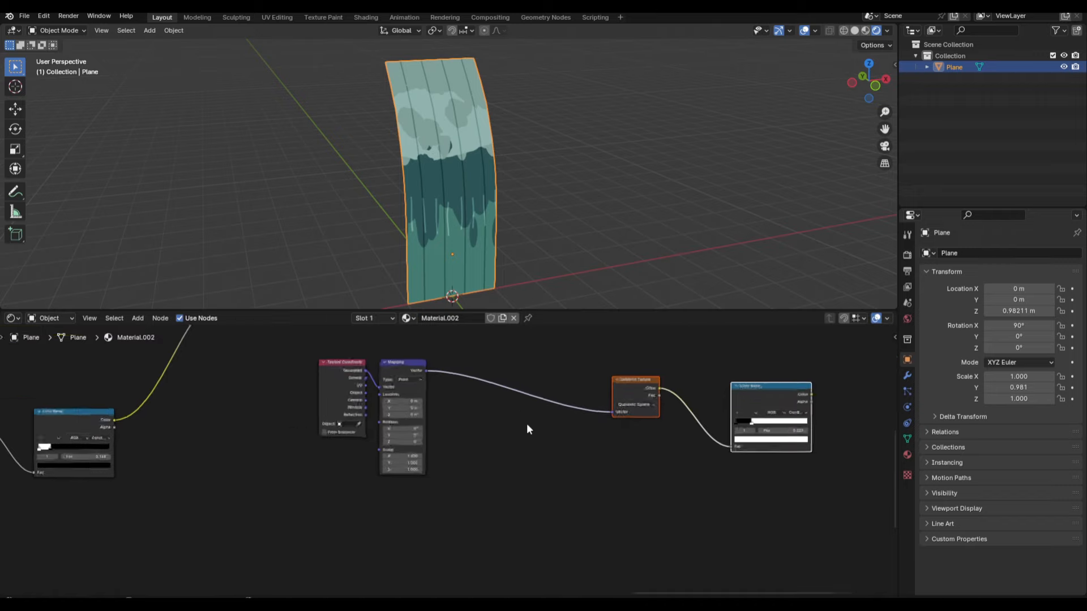
{"action": "key", "text": "shift+a"}
{"action": "left_click", "coordinate": [538, 378]}
{"action": "type", "text": "mix"}
{"action": "key", "text": "Return"}
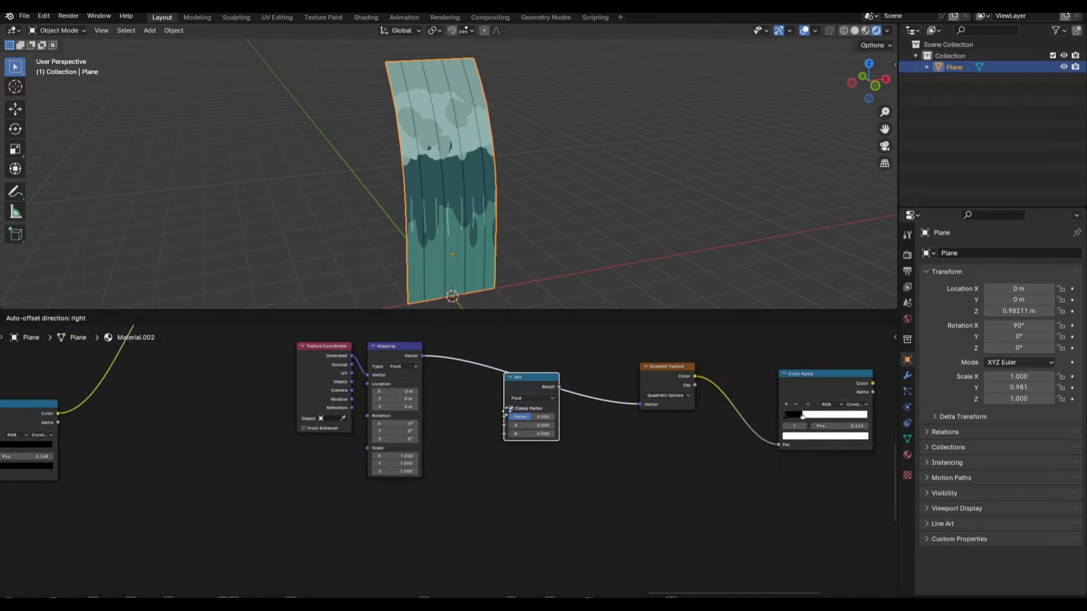
{"action": "left_click", "coordinate": [547, 445]}
Switch the Mix node to Color and insert it on the link between the Mapping and the Gradient Texture.
{"action": "scroll", "coordinate": [547, 445], "scroll_direction": "up", "scroll_amount": 2}
{"action": "middle_click_drag", "start_coordinate": [546, 445], "coordinate": [511, 471]}
{"action": "scroll", "coordinate": [511, 471], "scroll_direction": "up", "scroll_amount": 1}
{"action": "left_click", "coordinate": [503, 487]}
{"action": "left_click", "coordinate": [506, 534]}
{"action": "scroll", "coordinate": [547, 488], "scroll_direction": "down", "scroll_amount": 5}
{"action": "key", "text": "g"}
{"action": "left_click", "coordinate": [538, 410]}
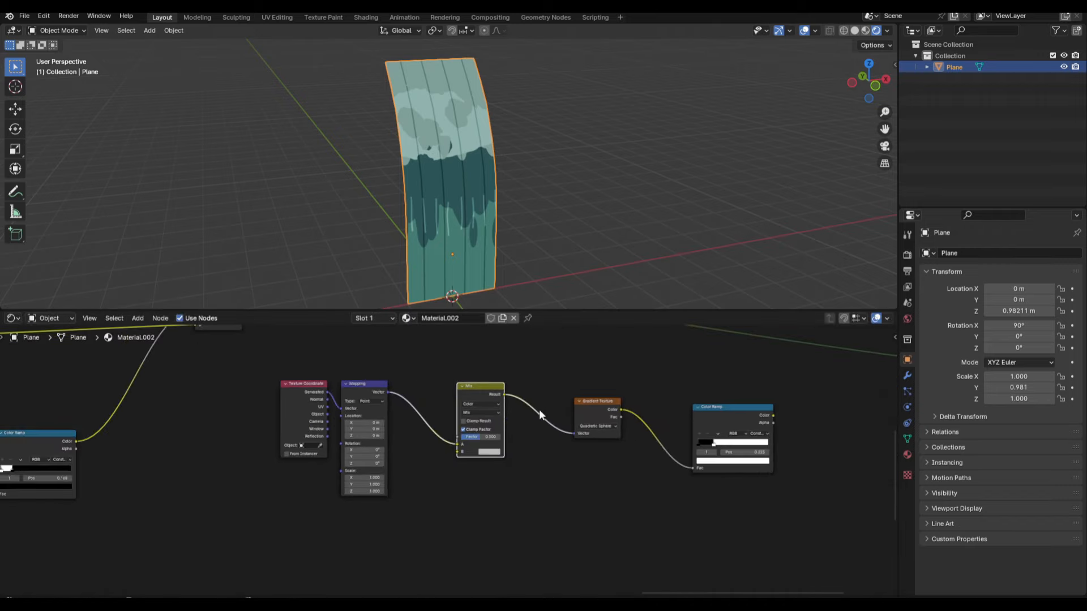
Space out the Texture Coordinate, Mapping and Mix nodes in front of the Gradient Texture.
{"action": "left_click_drag", "start_coordinate": [444, 409], "coordinate": [274, 372]}
{"action": "middle_click_drag", "start_coordinate": [425, 384], "coordinate": [433, 426]}
{"action": "scroll", "coordinate": [433, 426], "scroll_direction": "down", "scroll_amount": 1}
{"action": "key", "text": "g"}
{"action": "left_click", "coordinate": [419, 418]}
{"action": "left_click_drag", "start_coordinate": [472, 455], "coordinate": [459, 450]}
{"action": "middle_click_drag", "start_coordinate": [554, 469], "coordinate": [558, 403]}
Preview the gradient's Color Ramp, feed its Mapping from the UV output and adjust the Mapping's Location X.
{"action": "scroll", "coordinate": [558, 402], "scroll_direction": "up", "scroll_amount": 1}
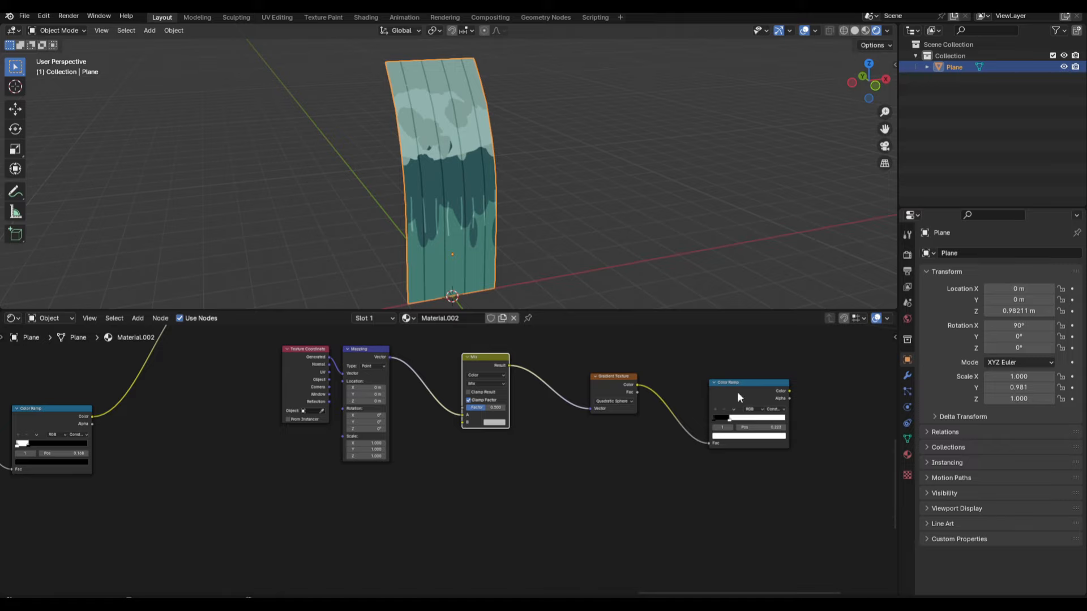
{"action": "scroll", "coordinate": [737, 391], "scroll_direction": "up", "scroll_amount": 2}
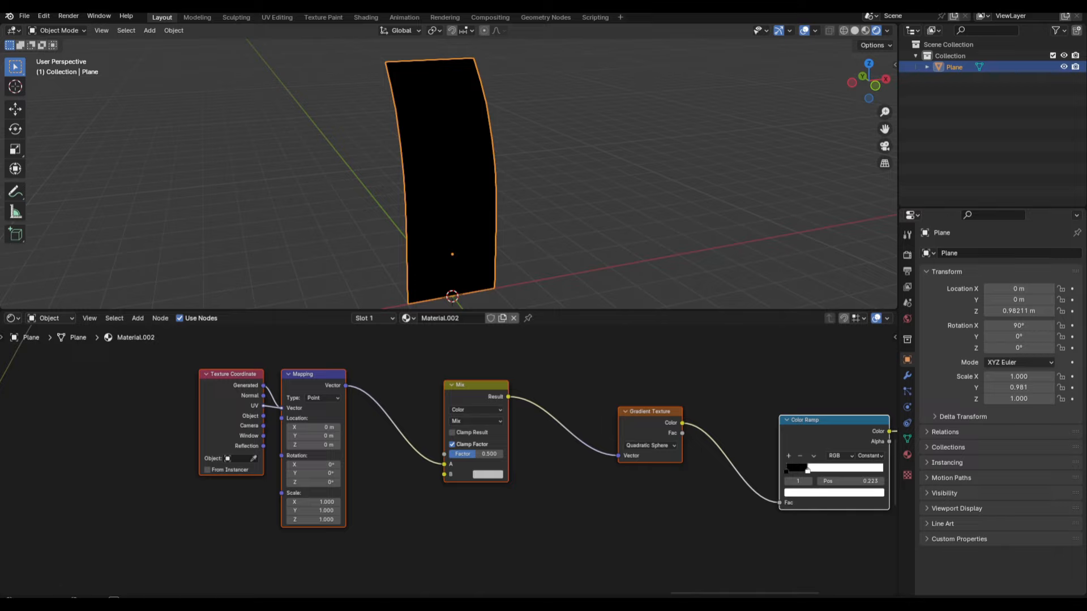
{"action": "left_click_drag", "start_coordinate": [278, 407], "coordinate": [282, 408]}
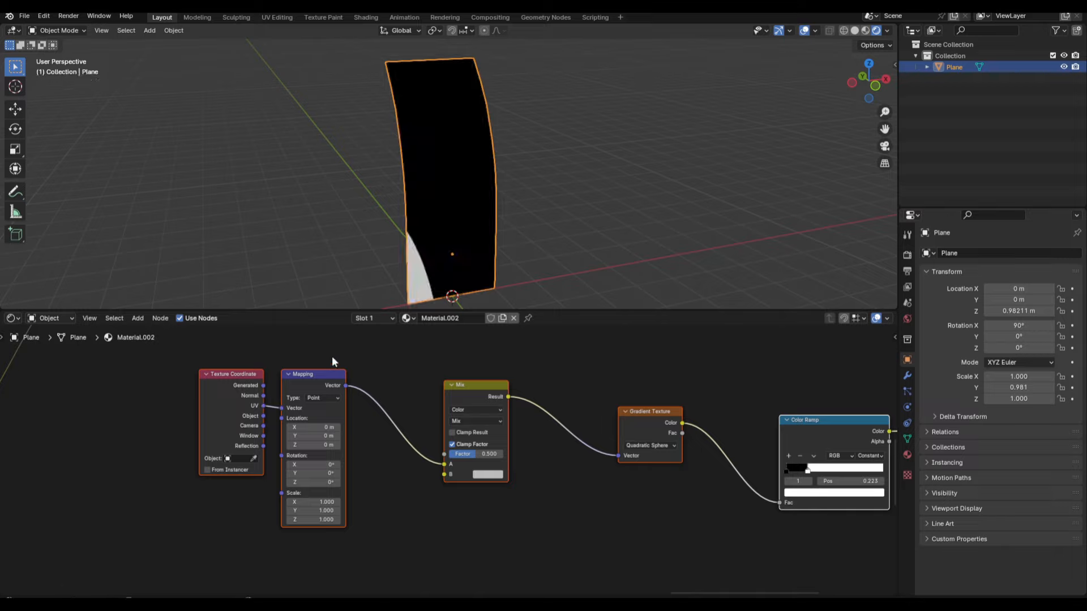
{"action": "left_click", "coordinate": [322, 428]}
{"action": "type", "text": "0"}
{"action": "key", "text": "Return"}
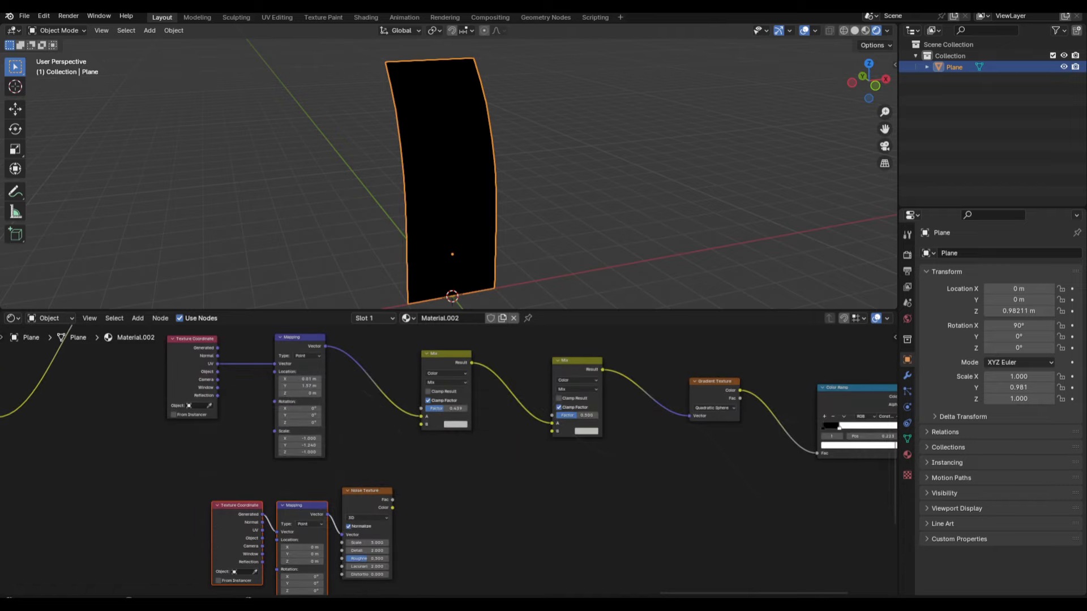
Connect the Noise Texture's Fac to the B input of the first Mix after the gradient's Mapping, and reposition the noise nodes.
{"action": "left_click_drag", "start_coordinate": [392, 500], "coordinate": [421, 426]}
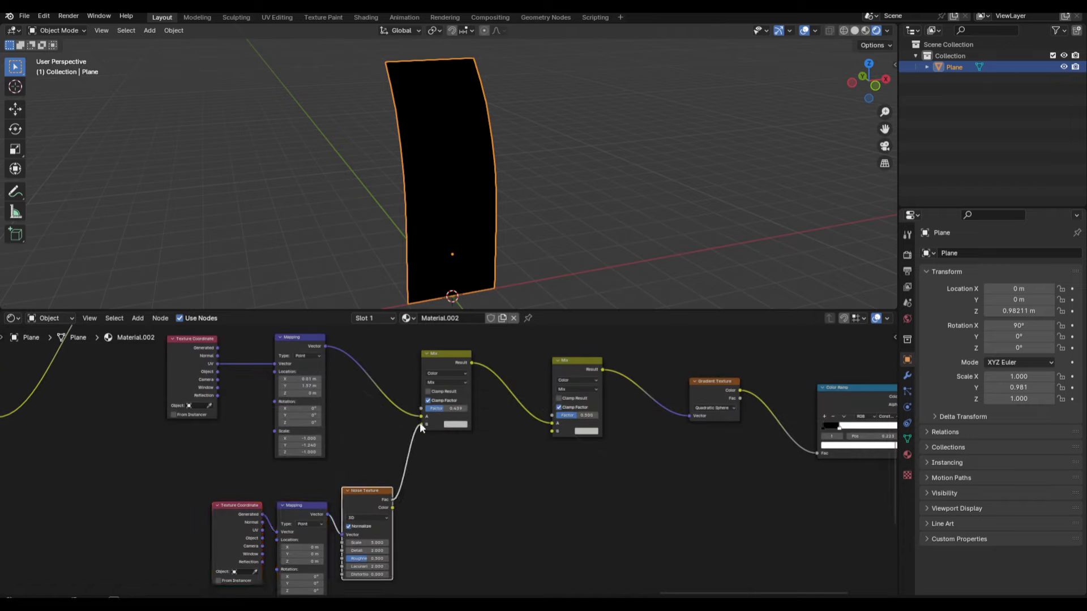
{"action": "middle_click_drag", "start_coordinate": [432, 475], "coordinate": [480, 429]}
{"action": "left_click_drag", "start_coordinate": [527, 534], "coordinate": [253, 379]}
{"action": "key", "text": "g"}
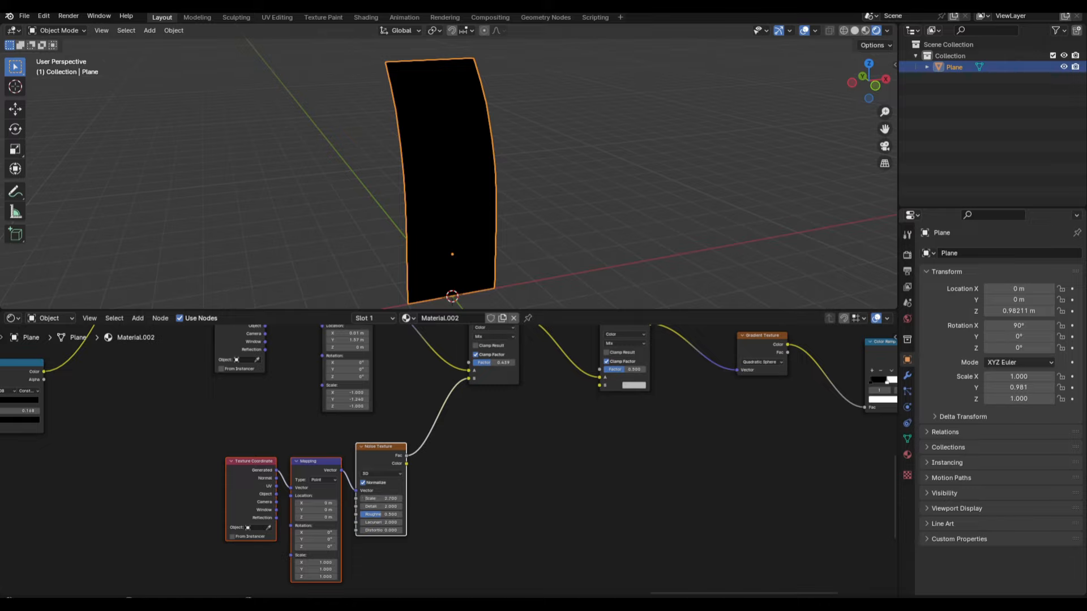
Delete the second Mix node before the Gradient Texture and set the noise Mapping's Scale X to 3.9.
{"action": "scroll", "coordinate": [583, 406], "scroll_direction": "down", "scroll_amount": 2}
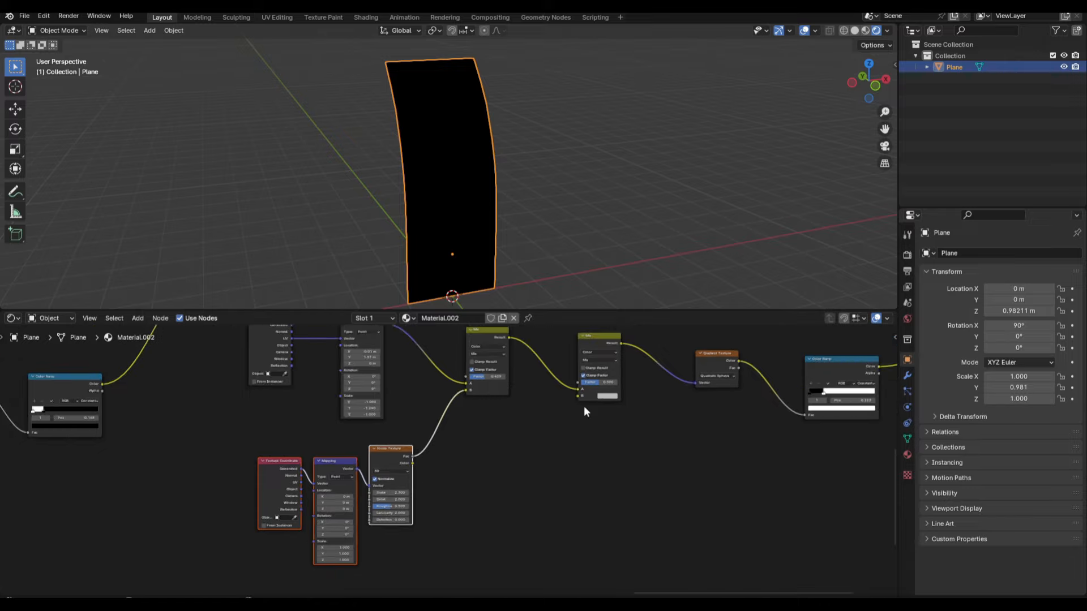
{"action": "left_click", "coordinate": [596, 344]}
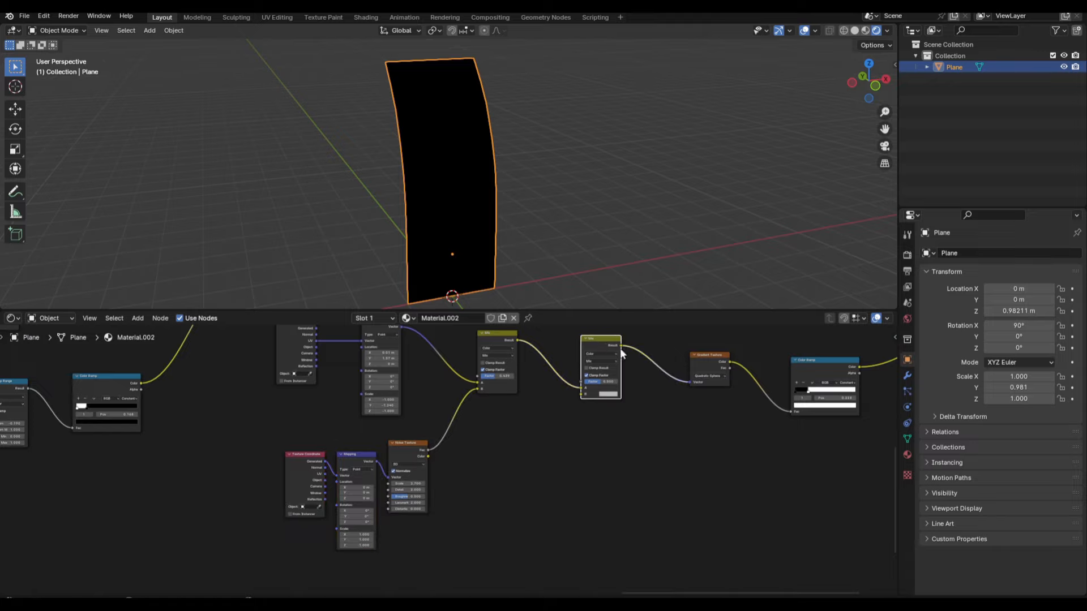
{"action": "key", "text": "x"}
{"action": "scroll", "coordinate": [322, 557], "scroll_direction": "up", "scroll_amount": 2}
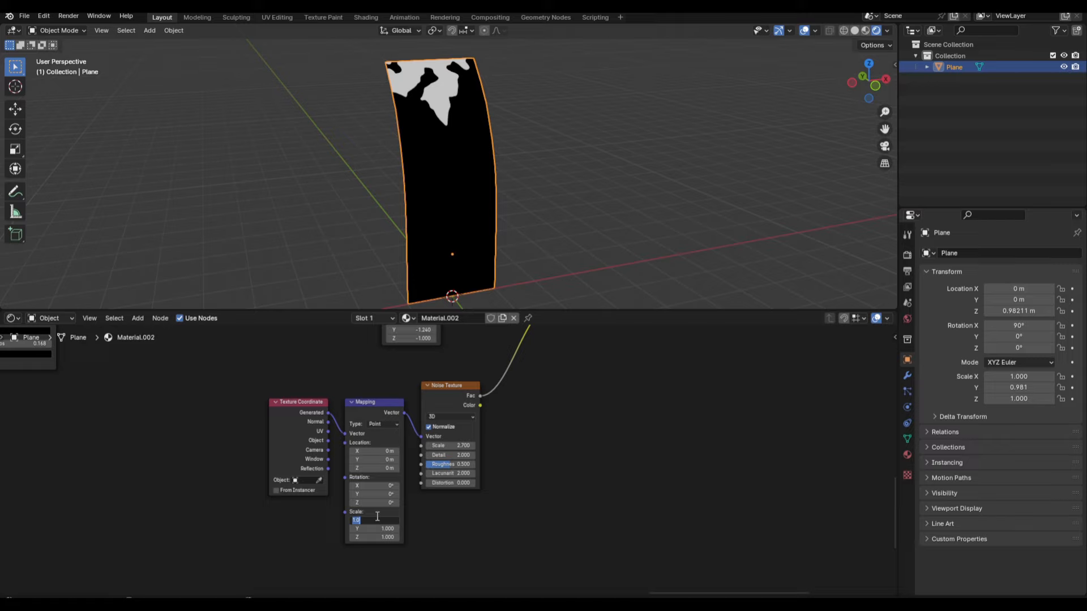
{"action": "key", "text": "Return"}
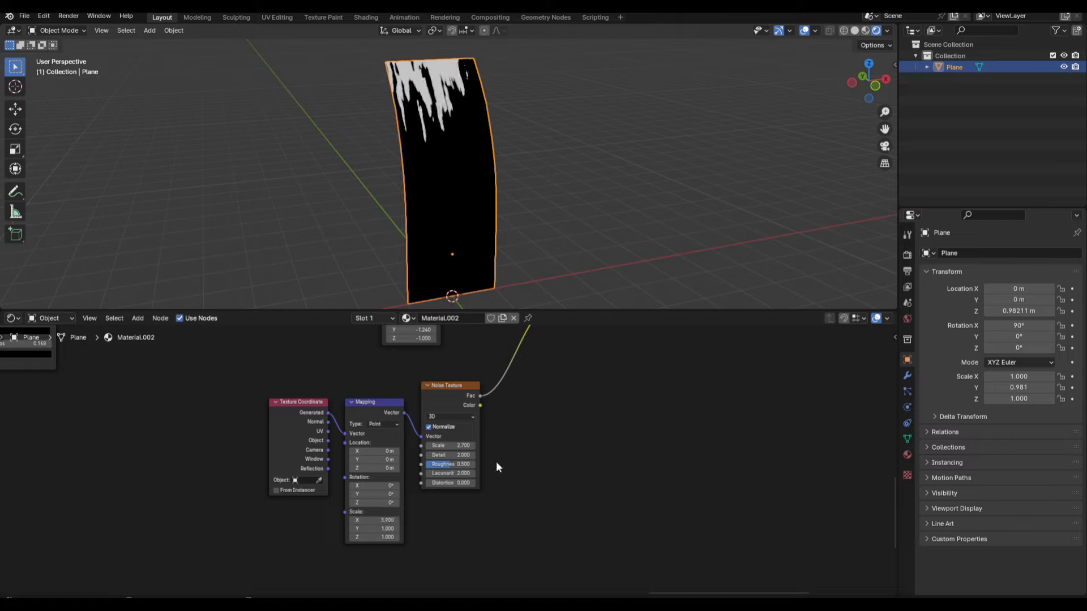
Blend white over the layered result with a Mix Color node, using the spherical gradient's Color Ramp as Factor, and feed it to the Material Output.
{"action": "scroll", "coordinate": [338, 359], "scroll_direction": "down", "scroll_amount": 4}
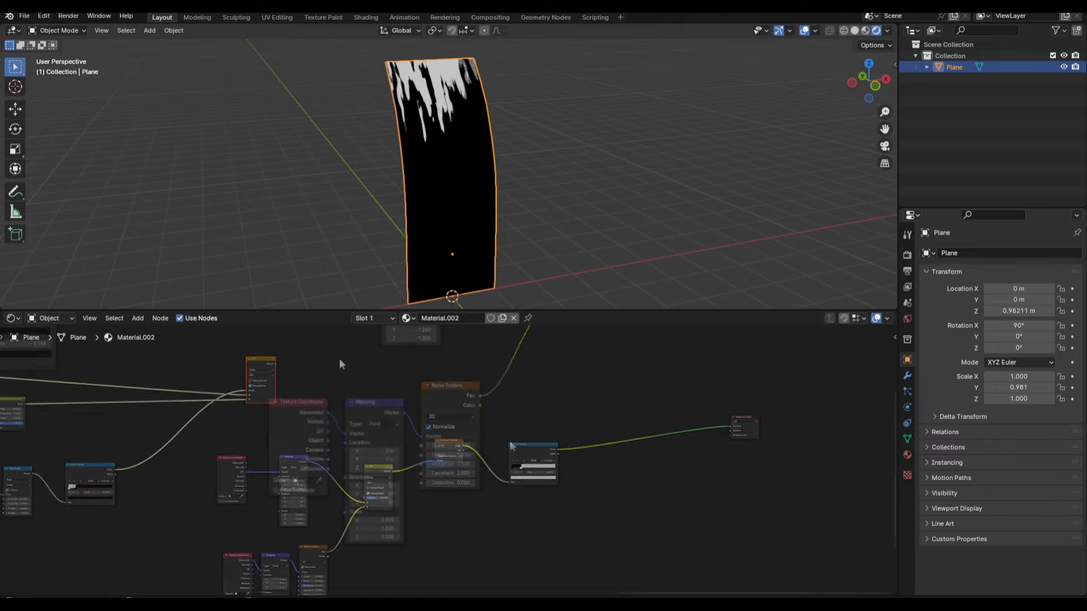
{"action": "left_click_drag", "start_coordinate": [262, 355], "coordinate": [602, 375]}
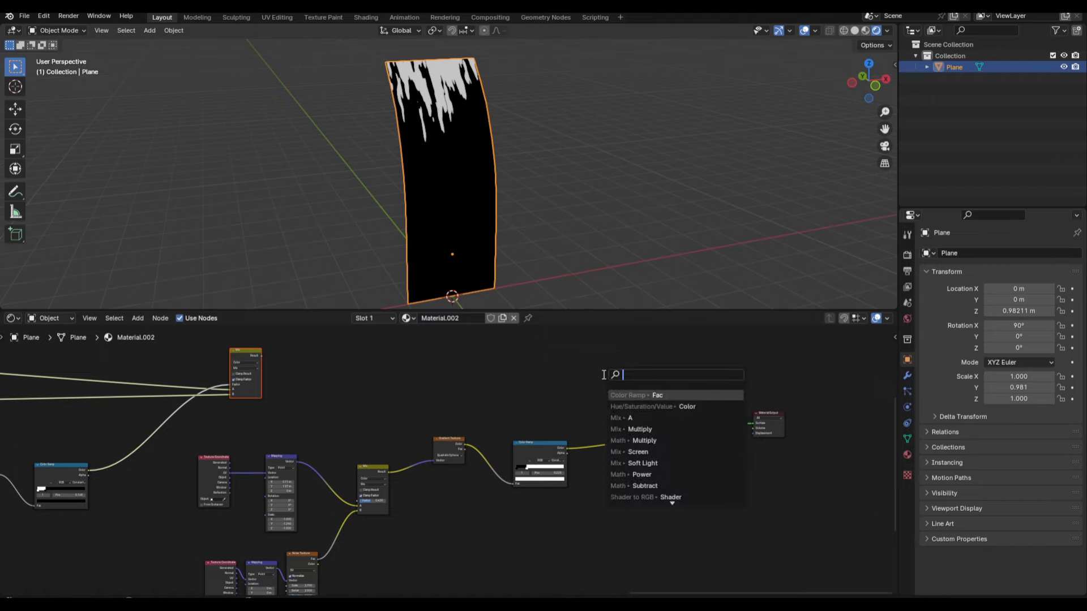
{"action": "left_click", "coordinate": [627, 417]}
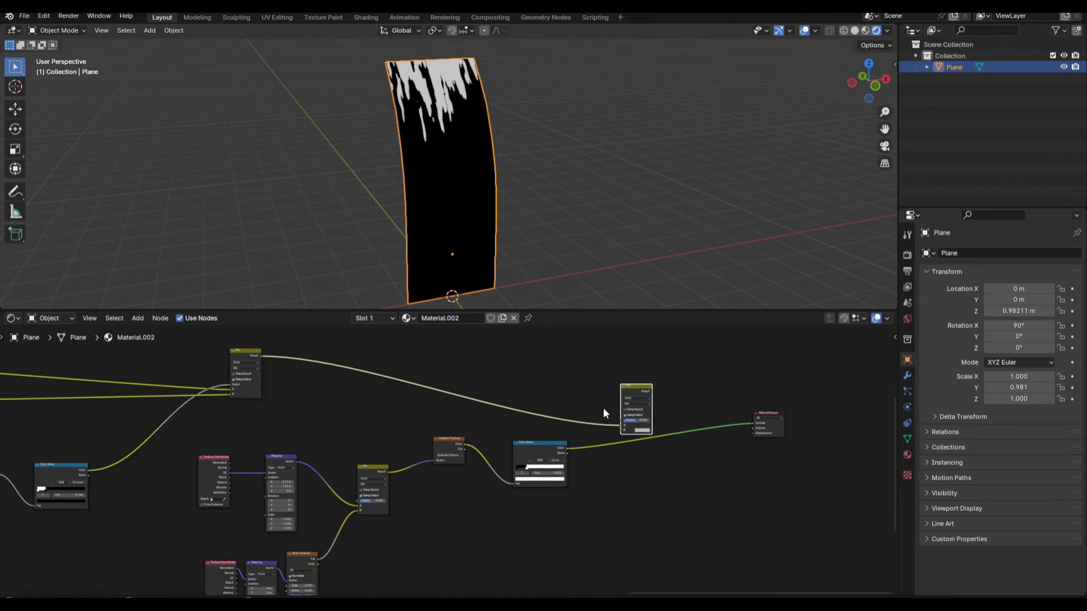
{"action": "left_click", "coordinate": [604, 414]}
{"action": "scroll", "coordinate": [605, 419], "scroll_direction": "up", "scroll_amount": 2}
{"action": "left_click_drag", "start_coordinate": [596, 432], "coordinate": [594, 431]}
{"action": "left_click_drag", "start_coordinate": [606, 379], "coordinate": [605, 370]}
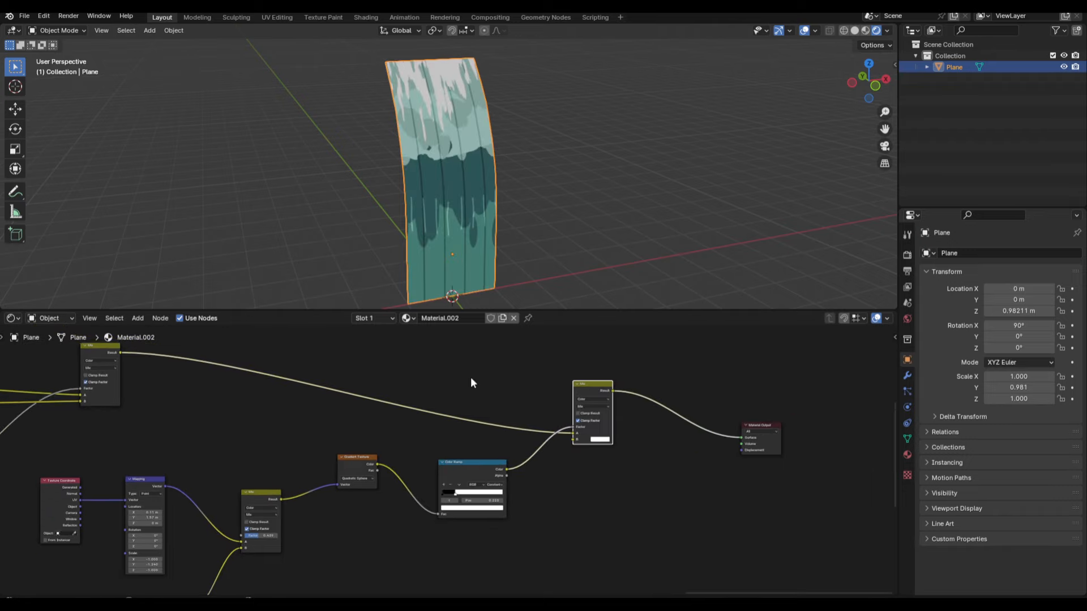
Move the Material Output node well away from the last Mix to make room for another layer, and save the file.
{"action": "middle_click_drag", "start_coordinate": [471, 377], "coordinate": [592, 338]}
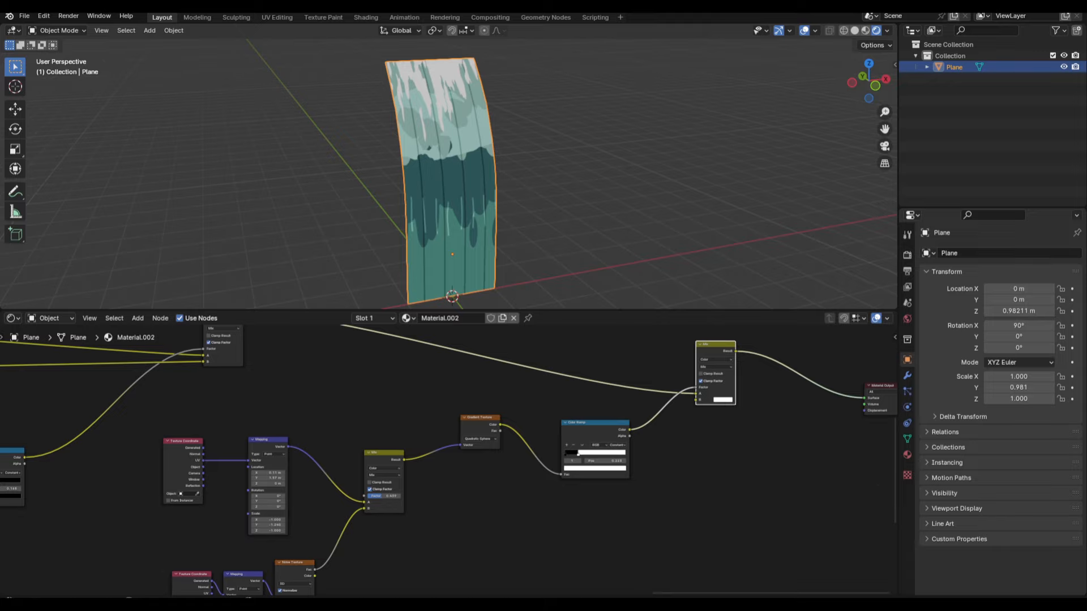
{"action": "middle_click_drag", "start_coordinate": [570, 402], "coordinate": [338, 413]}
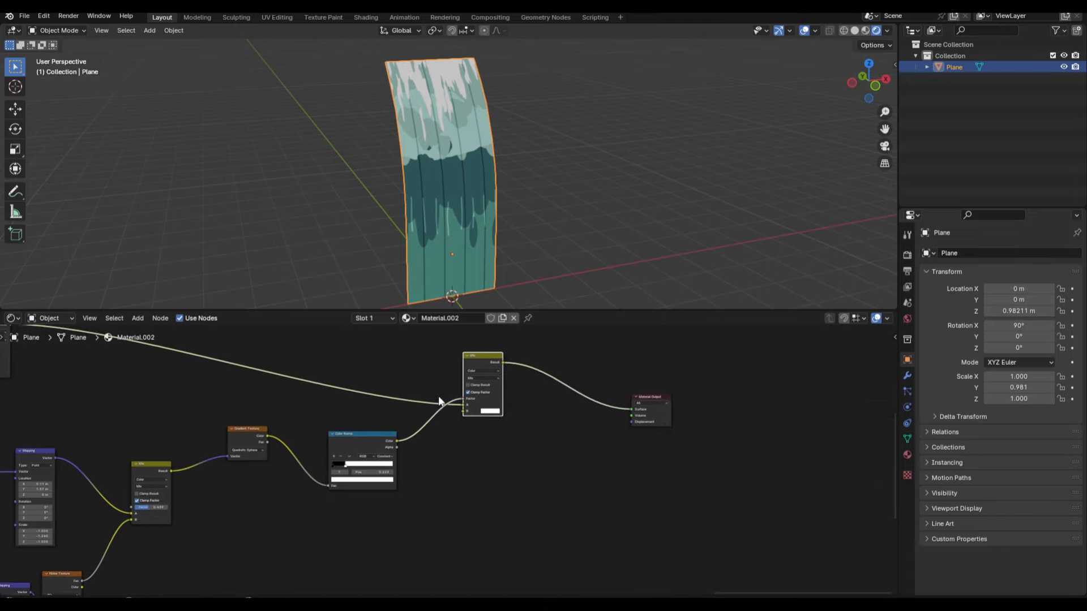
{"action": "left_click_drag", "start_coordinate": [688, 439], "coordinate": [600, 377]}
{"action": "scroll", "coordinate": [606, 375], "scroll_direction": "down", "scroll_amount": 5}
{"action": "middle_click_drag", "start_coordinate": [637, 366], "coordinate": [505, 388]}
{"action": "key", "text": "g"}
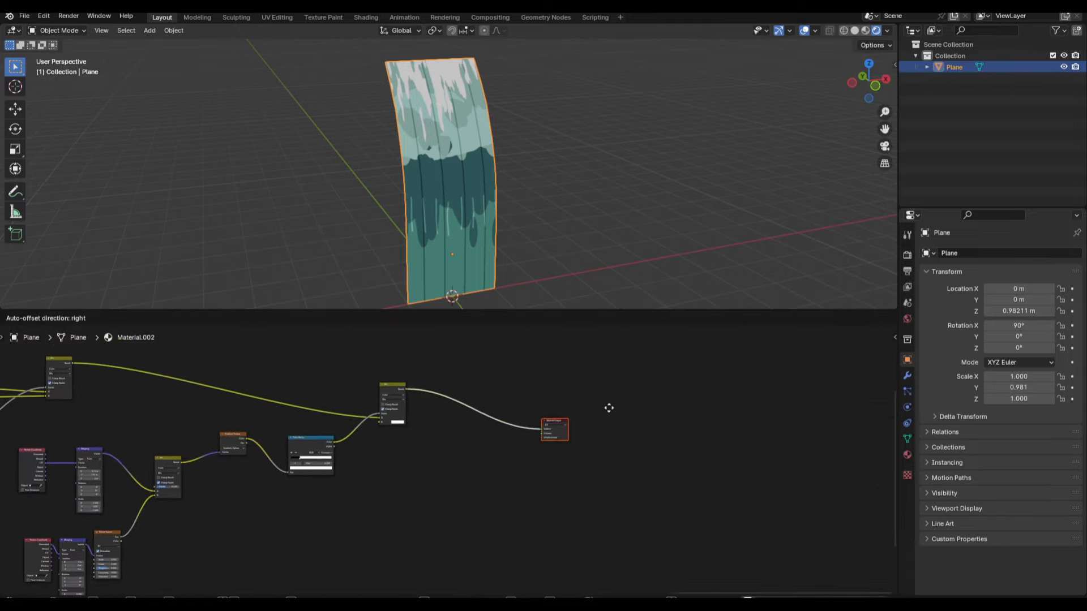
{"action": "left_click", "coordinate": [614, 402]}
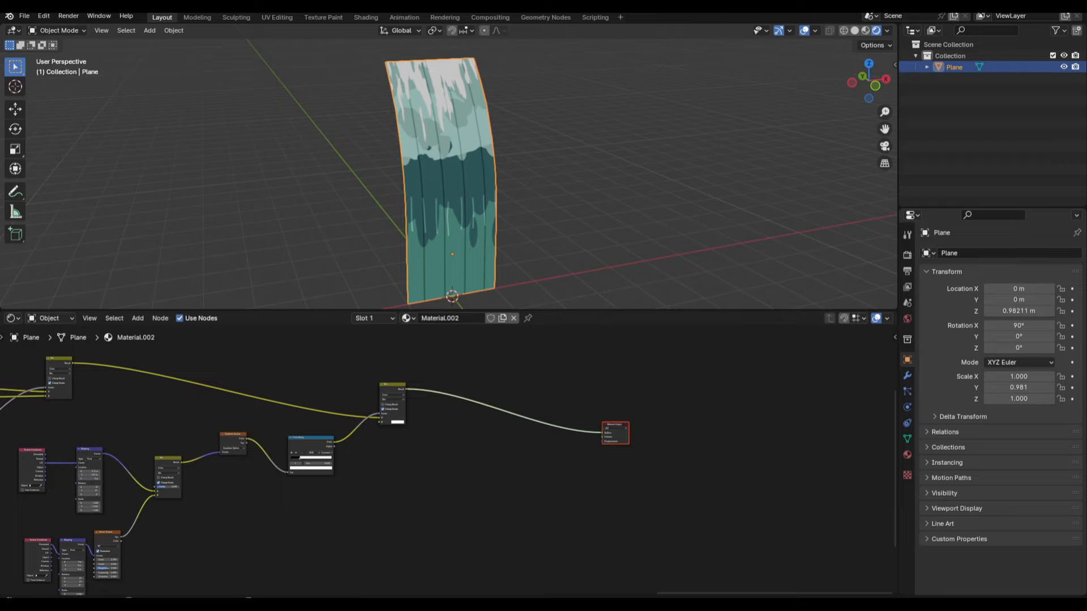
{"action": "scroll", "coordinate": [614, 412], "scroll_direction": "up", "scroll_amount": 1}
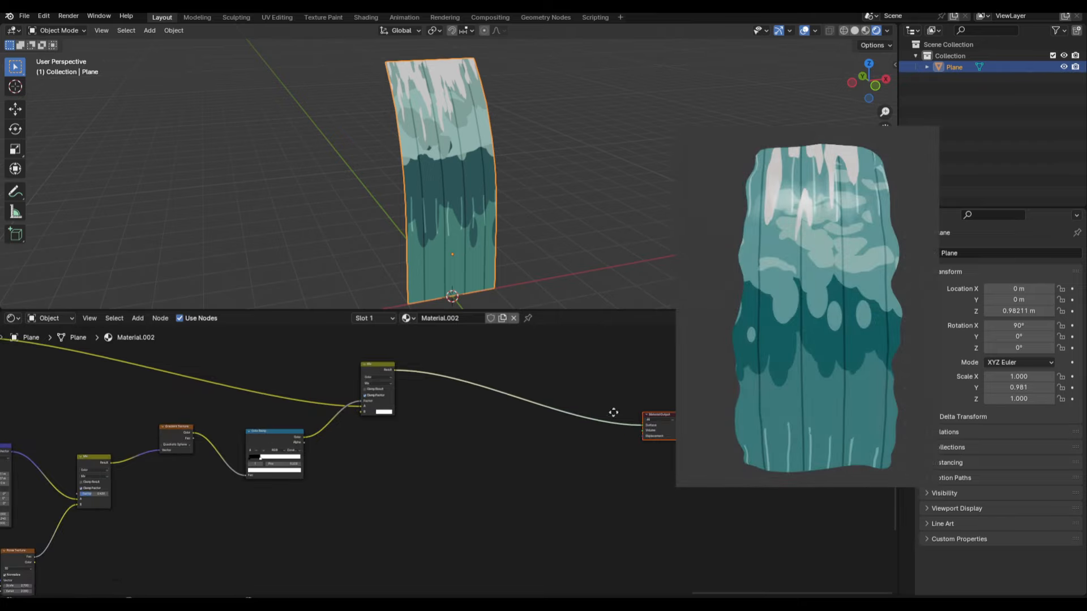
{"action": "key", "text": "g"}
{"action": "left_click", "coordinate": [793, 440]}
{"action": "middle_click_drag", "start_coordinate": [707, 440], "coordinate": [578, 402]}
{"action": "scroll", "coordinate": [578, 403], "scroll_direction": "up", "scroll_amount": 1}
{"action": "scroll", "coordinate": [578, 403], "scroll_direction": "down", "scroll_amount": 1}
{"action": "key", "text": "ctrl+s"}
Add another Gradient Texture with Texture Coordinate and Mapping nodes in the free space, moving the two input nodes away from the gradient.
{"action": "key", "text": "shift+a"}
{"action": "left_click", "coordinate": [443, 361]}
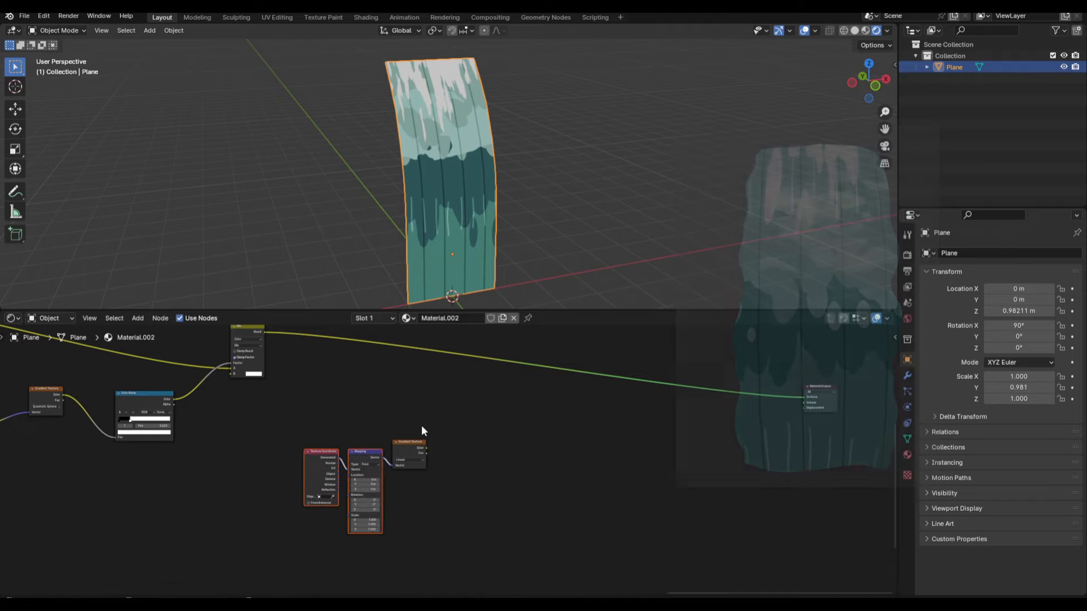
{"action": "key", "text": "g"}
{"action": "left_click", "coordinate": [374, 423]}
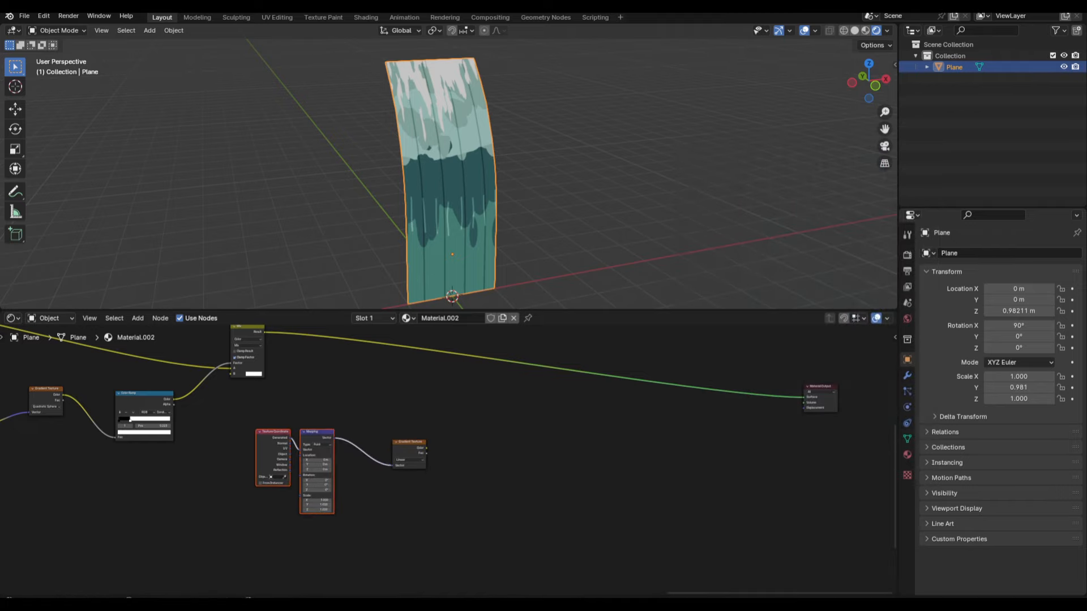
Preview the new gradient as Quadratic Sphere, feed its Mapping from UV and set Location X to -0.41 m.
{"action": "middle_click_drag", "start_coordinate": [475, 421], "coordinate": [546, 398]}
{"action": "scroll", "coordinate": [537, 400], "scroll_direction": "up", "scroll_amount": 2}
{"action": "left_click", "coordinate": [513, 410], "text": "ctrl+shift"}
{"action": "scroll", "coordinate": [513, 412], "scroll_direction": "up", "scroll_amount": 2}
{"action": "left_click", "coordinate": [512, 419]}
{"action": "left_click", "coordinate": [525, 490]}
{"action": "scroll", "coordinate": [430, 405], "scroll_direction": "down", "scroll_amount": 1}
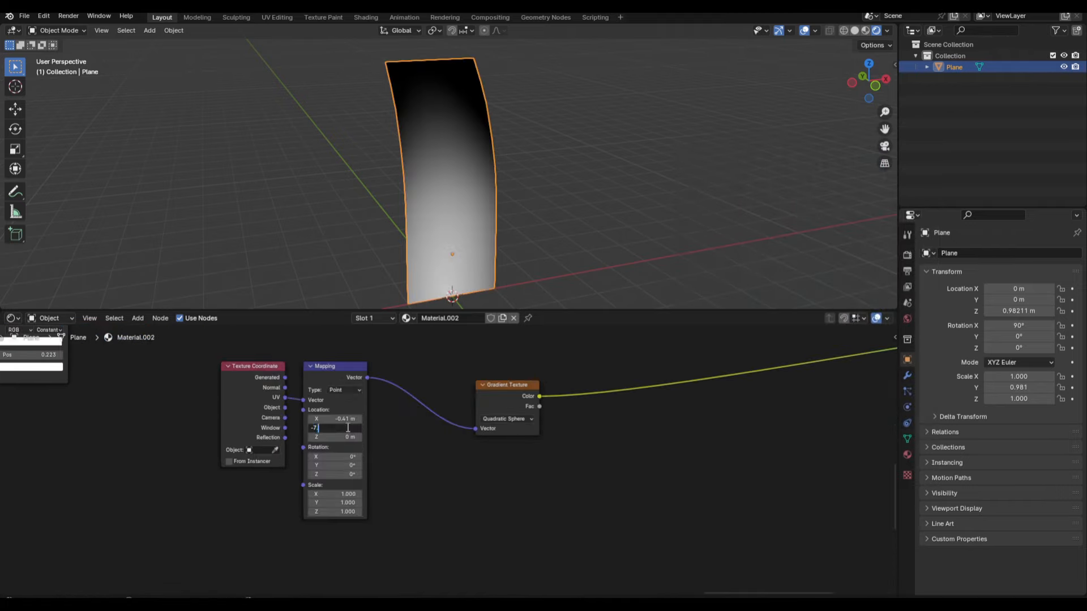
Set the new gradient Mapping's Location Y to -7.87 m and Scale Y to 9.54.
{"action": "left_click_drag", "start_coordinate": [338, 428], "coordinate": [238, 429]}
{"action": "left_click", "coordinate": [338, 503]}
{"action": "type", "text": "9.5"}
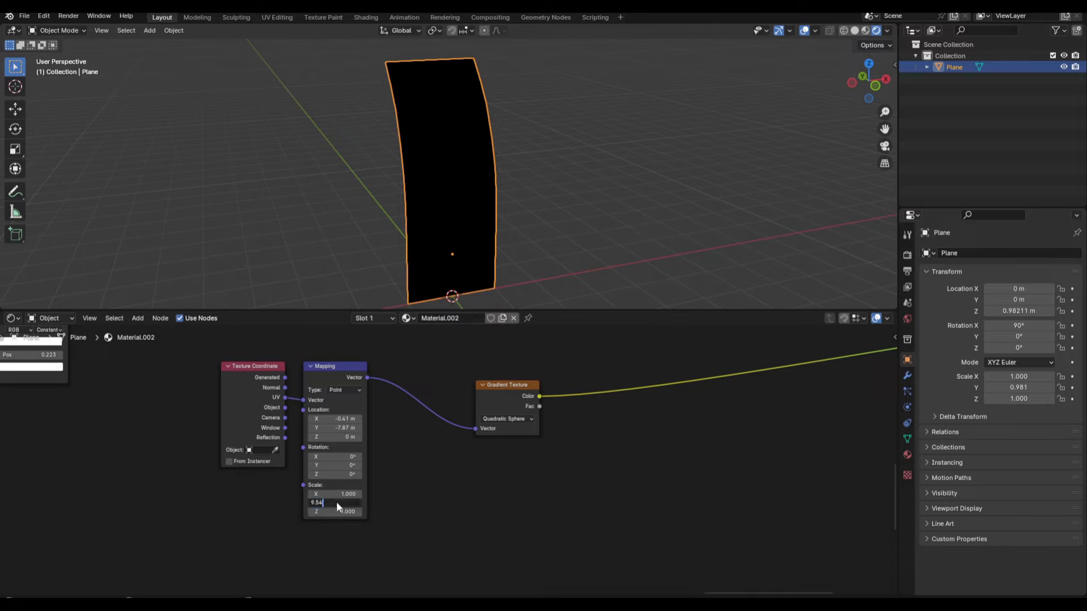
{"action": "type", "text": "4"}
{"action": "key", "text": "Return"}
Insert a Mix Color node on the link between the new Mapping and the Quadratic Sphere gradient.
{"action": "scroll", "coordinate": [454, 460], "scroll_direction": "down", "scroll_amount": 2}
{"action": "key", "text": "g"}
{"action": "key", "text": "shift+a"}
{"action": "type", "text": "mix"}
{"action": "key", "text": "Escape"}
{"action": "key", "text": "shift+a"}
{"action": "type", "text": "mix c"}
{"action": "key", "text": "Return"}
{"action": "left_click", "coordinate": [538, 363]}
Add a Noise Texture with Texture Coordinate and Mapping, connect its Fac to the new Mix's B input, and space out the noise nodes.
{"action": "key", "text": "shift+a"}
{"action": "type", "text": "noi"}
{"action": "key", "text": "Return"}
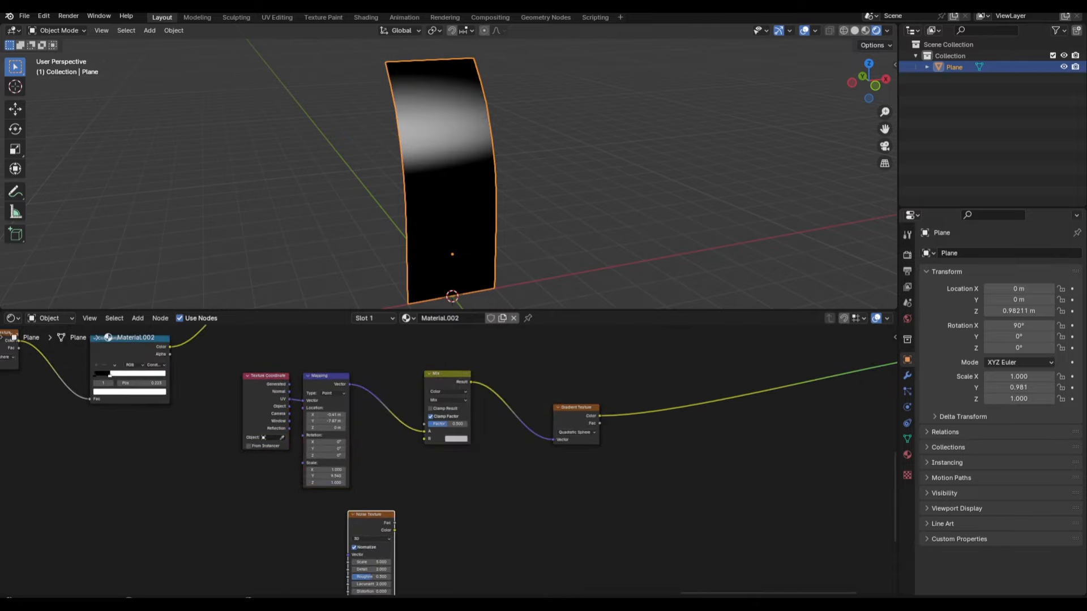
{"action": "middle_click_drag", "start_coordinate": [436, 460], "coordinate": [467, 390]}
{"action": "key", "text": "ctrl+t"}
{"action": "middle_click_drag", "start_coordinate": [437, 453], "coordinate": [418, 511]}
{"action": "left_click_drag", "start_coordinate": [406, 519], "coordinate": [470, 412]}
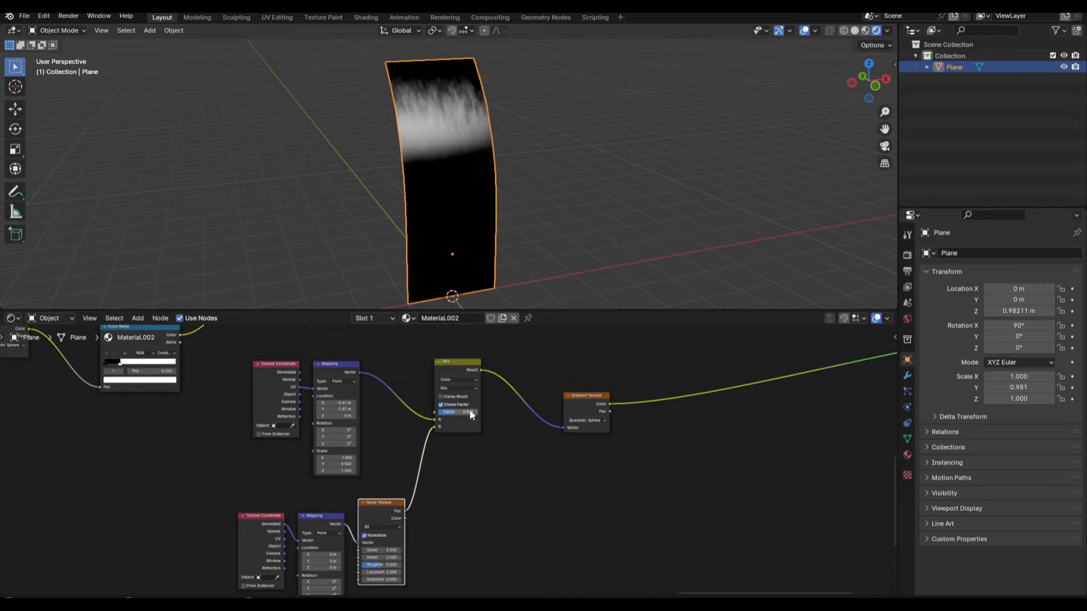
{"action": "left_click_drag", "start_coordinate": [451, 488], "coordinate": [244, 586]}
{"action": "key", "text": "g"}
{"action": "left_click", "coordinate": [363, 465]}
Insert a Map Range after the new Gradient Texture, set it to Stepped Linear and reduce its Steps to about 11.
{"action": "key", "text": "shift+a"}
{"action": "type", "text": "map ra"}
{"action": "key", "text": "Return"}
{"action": "left_click", "coordinate": [643, 359]}
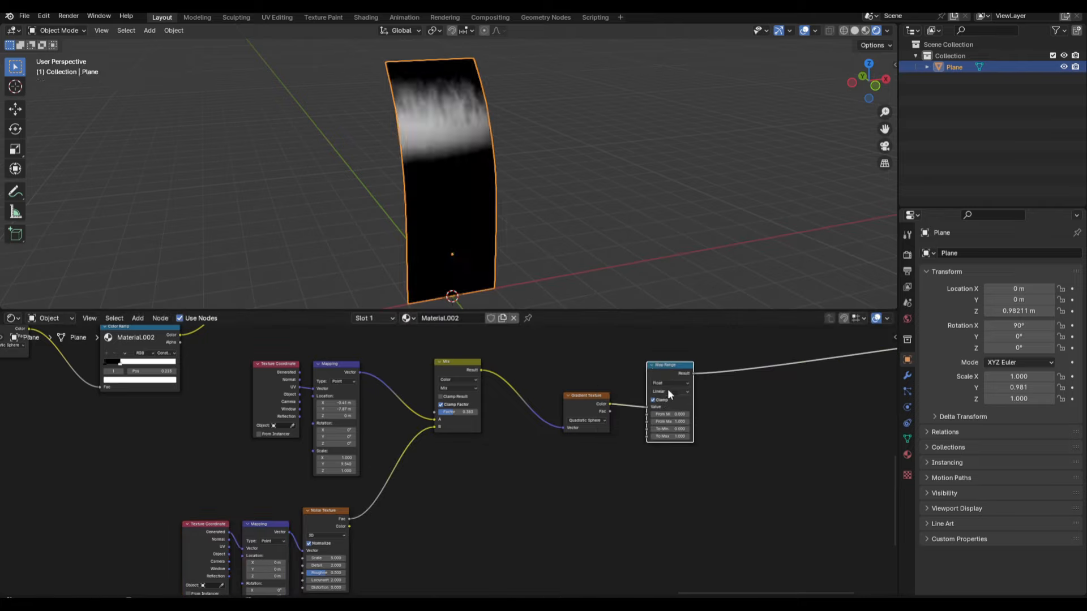
{"action": "left_click", "coordinate": [668, 415]}
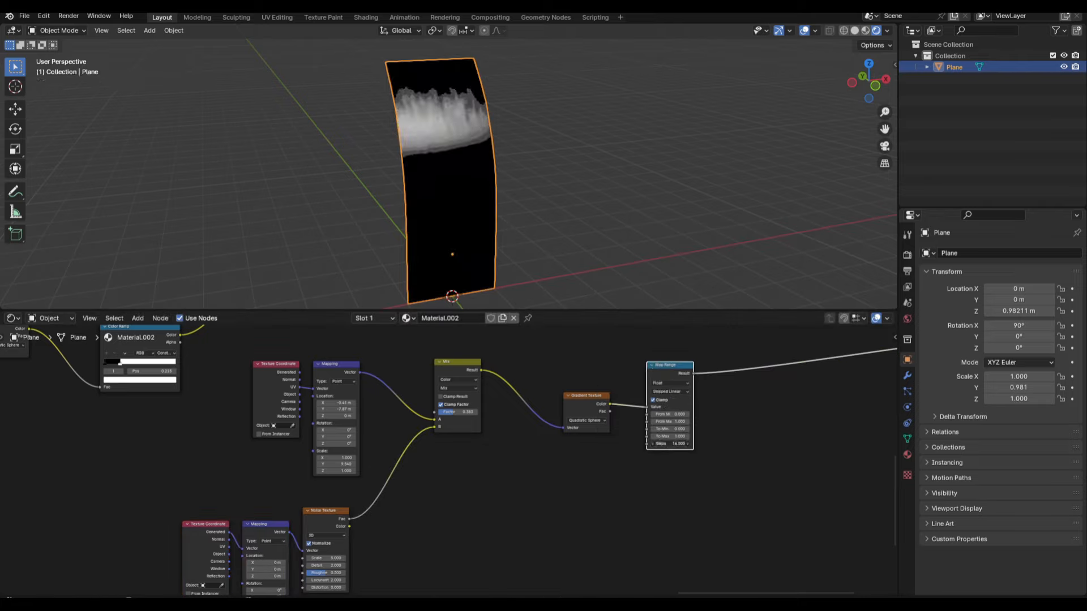
Insert a Map Range between the Noise Texture and the Mix's B input and adjust its From Min.
{"action": "middle_click_drag", "start_coordinate": [437, 509], "coordinate": [444, 468]}
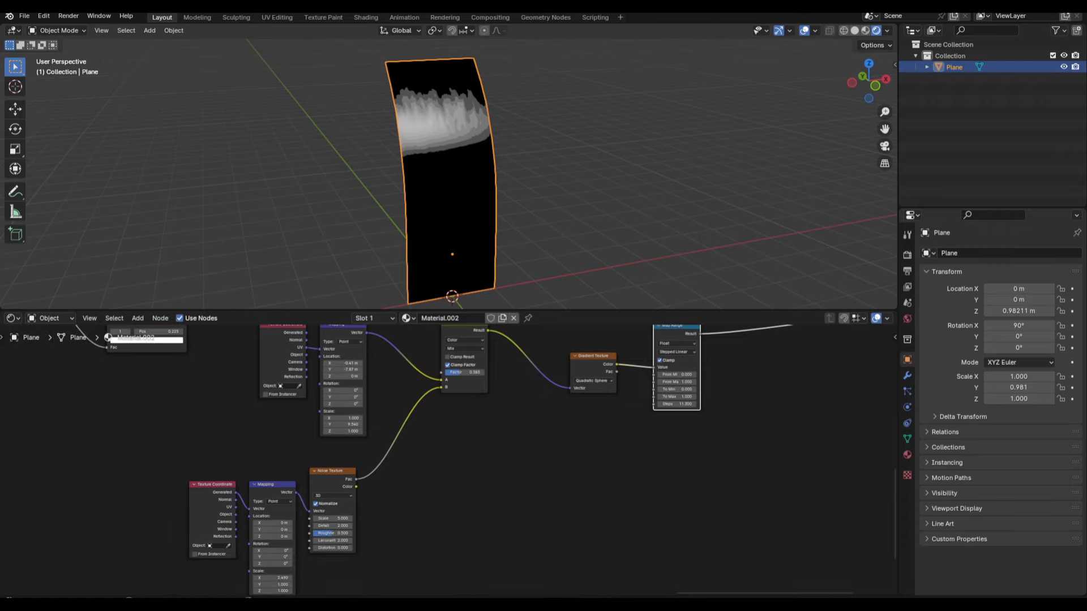
{"action": "key", "text": "shift+a"}
{"action": "left_click", "coordinate": [397, 427]}
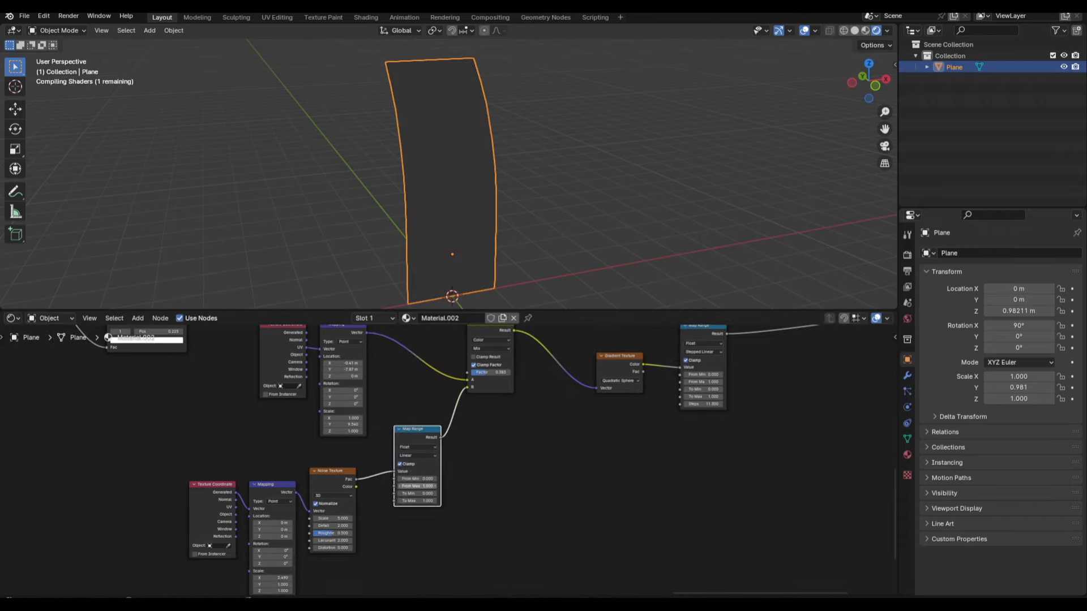
{"action": "left_click_drag", "start_coordinate": [420, 479], "coordinate": [436, 479]}
Add a Mix Color node fed by the layered result and connect the stepped Map Range to its Factor.
{"action": "scroll", "coordinate": [435, 474], "scroll_direction": "down", "scroll_amount": 3}
{"action": "middle_click_drag", "start_coordinate": [575, 412], "coordinate": [489, 511]}
{"action": "scroll", "coordinate": [489, 510], "scroll_direction": "down", "scroll_amount": 3}
{"action": "scroll", "coordinate": [457, 415], "scroll_direction": "up", "scroll_amount": 3}
{"action": "left_click_drag", "start_coordinate": [261, 369], "coordinate": [671, 391]}
{"action": "left_click", "coordinate": [679, 402]}
{"action": "left_click", "coordinate": [701, 400]}
{"action": "left_click_drag", "start_coordinate": [590, 471], "coordinate": [691, 427]}
Feed the new Mix's B input from the layered result through a Hue/Saturation/Value node with raised Value, and preview the Mix.
{"action": "left_click_drag", "start_coordinate": [261, 369], "coordinate": [695, 438]}
{"action": "left_click", "coordinate": [514, 488]}
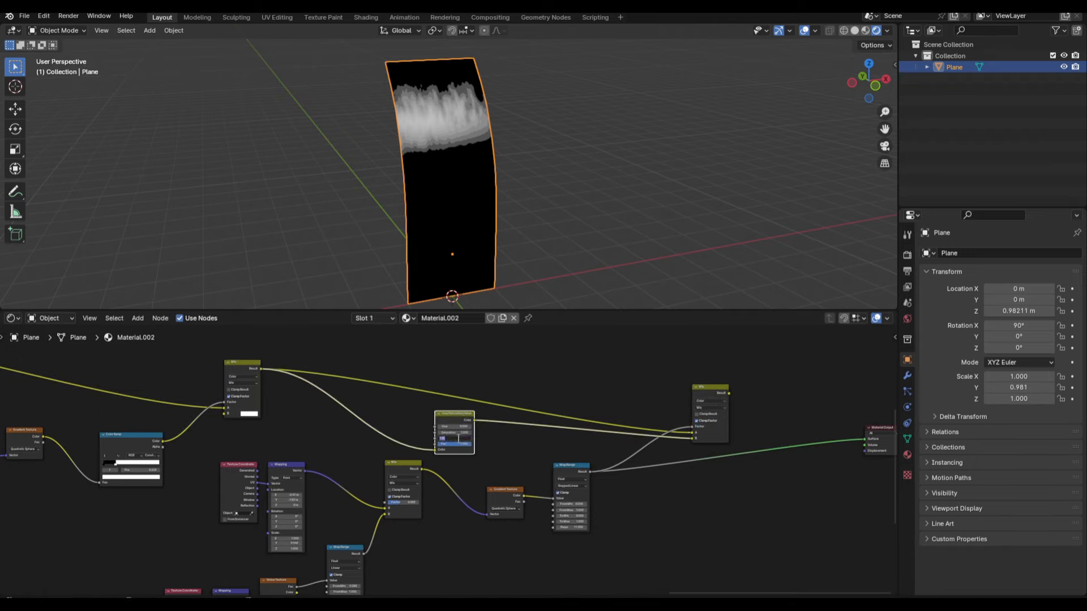
{"action": "scroll", "coordinate": [648, 440], "scroll_direction": "up", "scroll_amount": 2}
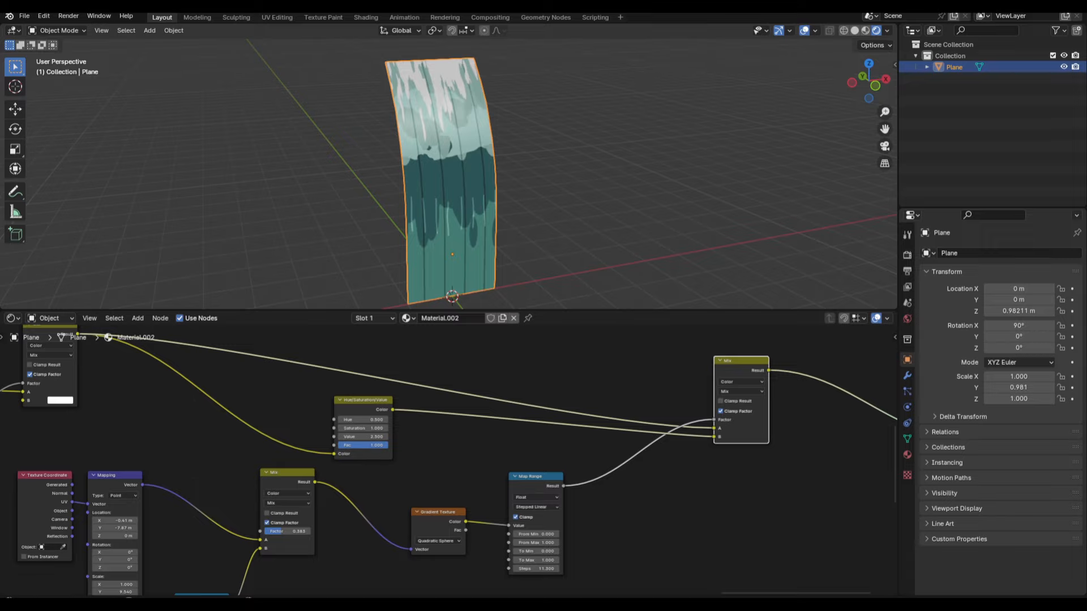
{"action": "middle_click_drag", "start_coordinate": [340, 481], "coordinate": [541, 370]}
{"action": "scroll", "coordinate": [541, 369], "scroll_direction": "up", "scroll_amount": 2}
{"action": "left_click_drag", "start_coordinate": [283, 499], "coordinate": [295, 499]}
{"action": "key", "text": "ctrl+z"}
Flip the Color Ramp after the Voronoi's Map Range and set the position of its stop 1 to 0.550.
{"action": "scroll", "coordinate": [363, 456], "scroll_direction": "down", "scroll_amount": 8}
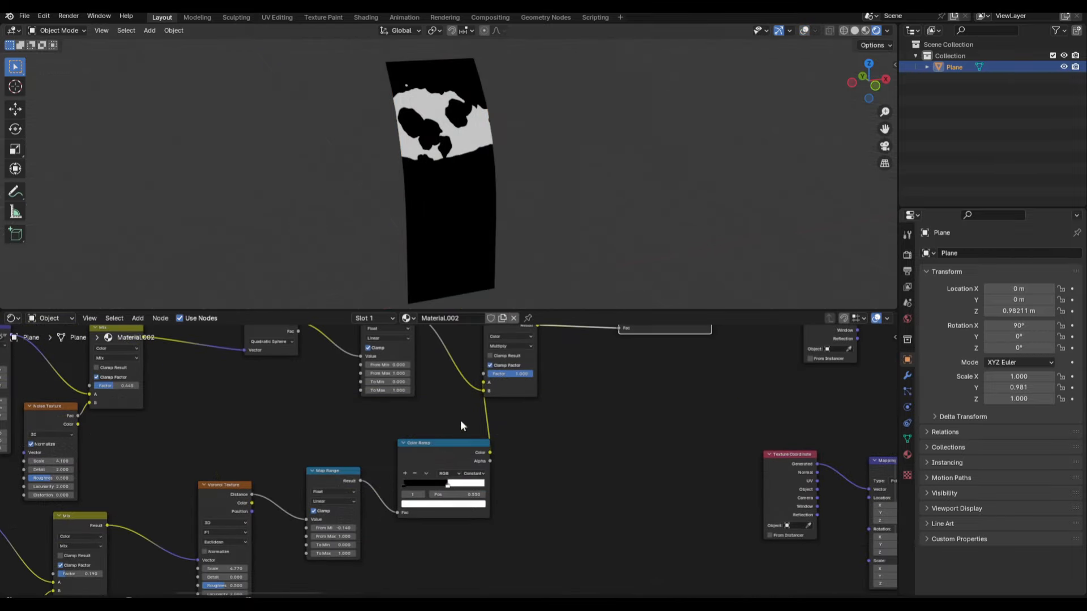
{"action": "scroll", "coordinate": [448, 458], "scroll_direction": "up", "scroll_amount": 5}
{"action": "mouse_move", "coordinate": [446, 495]}
{"action": "left_mouse_down"}
{"action": "mouse_move", "coordinate": [423, 496]}
{"action": "mouse_move", "coordinate": [455, 497]}
{"action": "left_mouse_up"}
{"action": "type", "text": "0.550"}
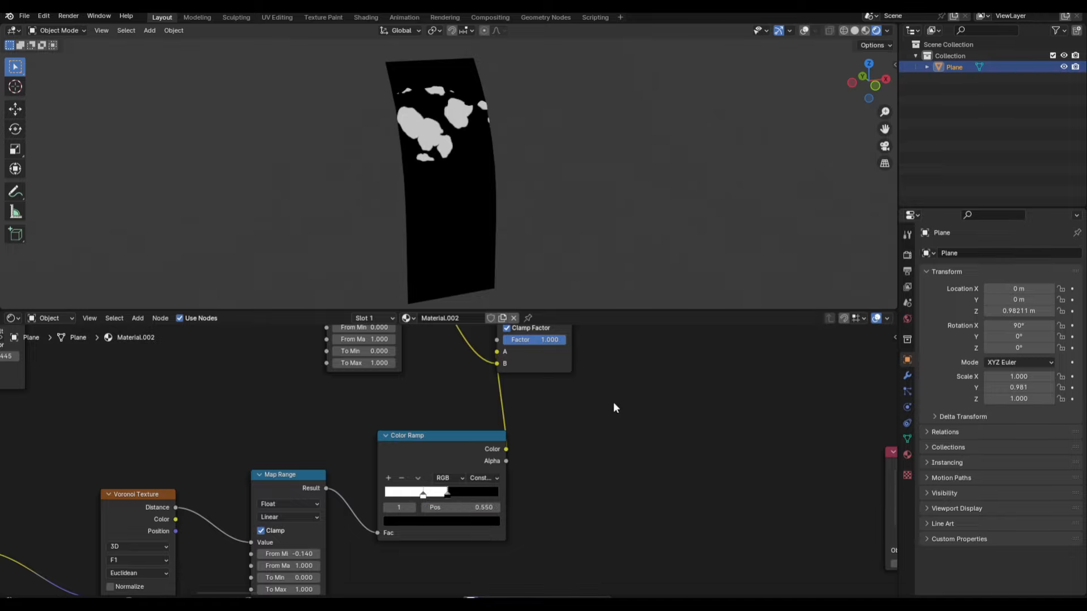
Reconnect the final Mix node to the Material Output to preview the complete waterfall material.
{"action": "scroll", "coordinate": [616, 400], "scroll_direction": "down", "scroll_amount": 8}
{"action": "scroll", "coordinate": [510, 403], "scroll_direction": "up", "scroll_amount": 5}
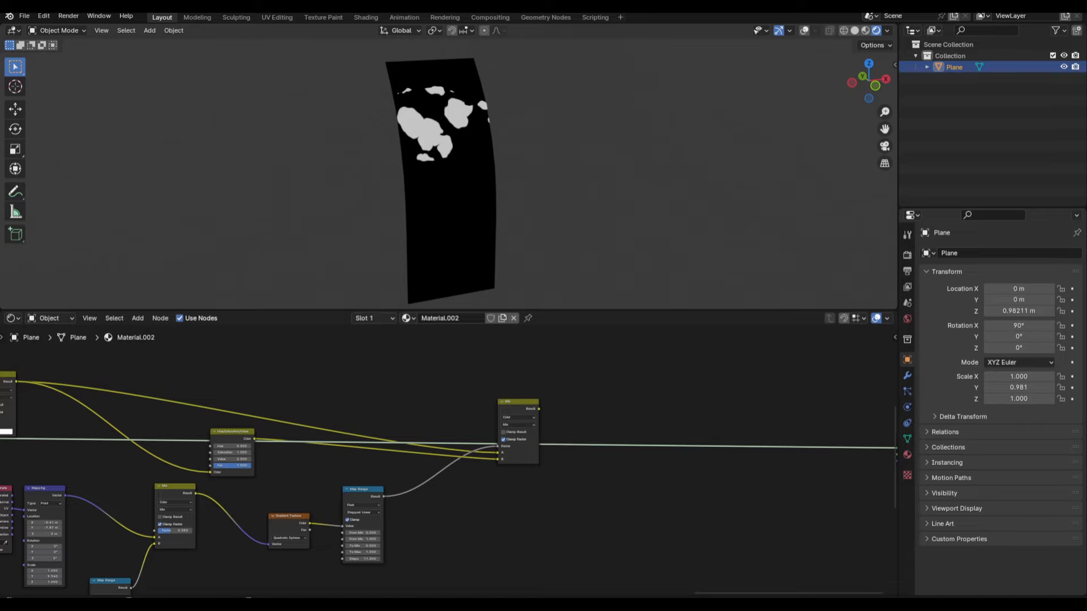
{"action": "left_click", "coordinate": [527, 406], "text": "ctrl+shift"}
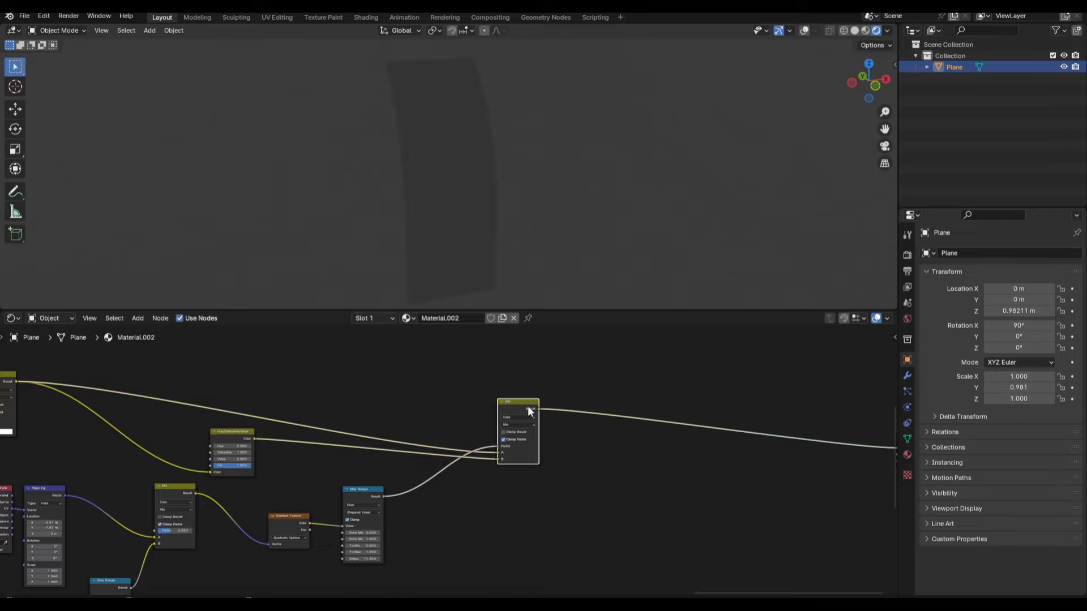
Set the Value of the pale teal colour in the earlier layer Mix's B input to 0.65.
{"action": "scroll", "coordinate": [261, 411], "scroll_direction": "down", "scroll_amount": 3}
{"action": "scroll", "coordinate": [261, 416], "scroll_direction": "up", "scroll_amount": 5}
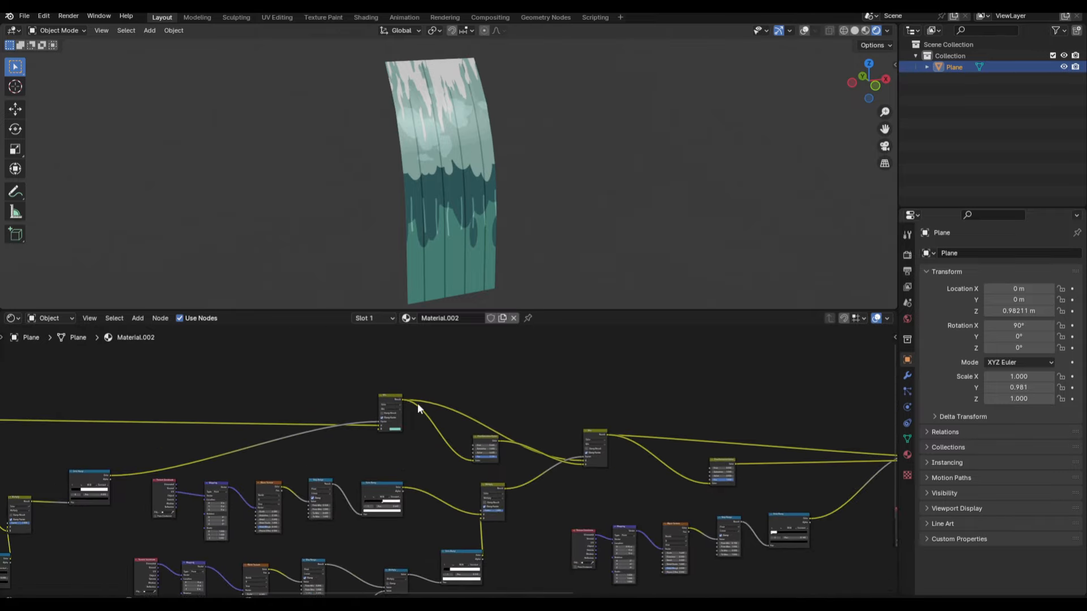
{"action": "scroll", "coordinate": [417, 403], "scroll_direction": "up", "scroll_amount": 5}
{"action": "left_click", "coordinate": [302, 376]}
{"action": "left_click", "coordinate": [321, 352]}
{"action": "type", "text": "0.65"}
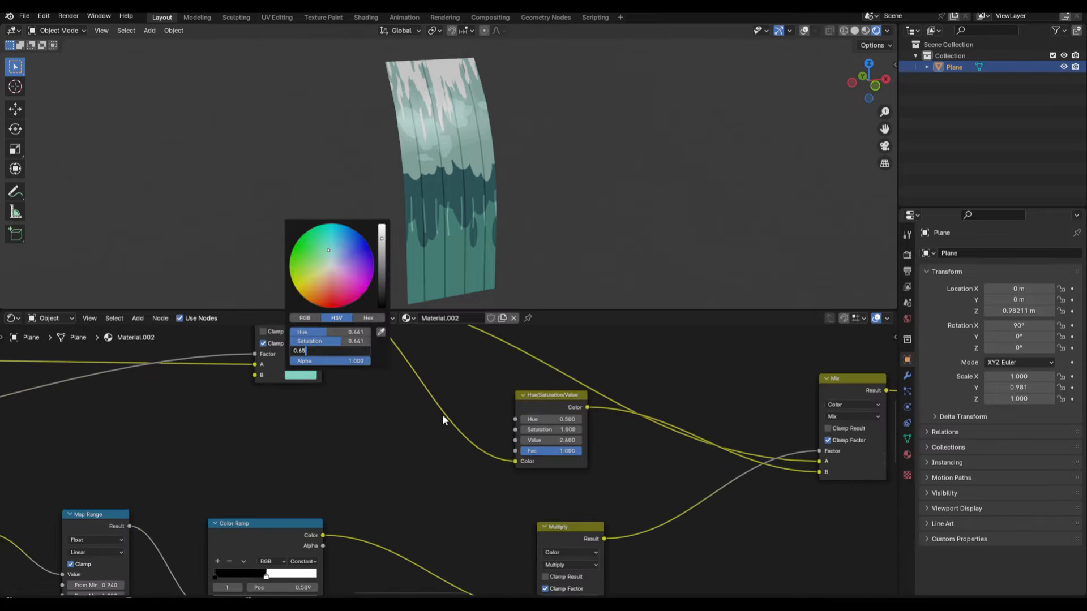
{"action": "key", "text": "Return"}
{"action": "scroll", "coordinate": [438, 425], "scroll_direction": "down", "scroll_amount": 5}
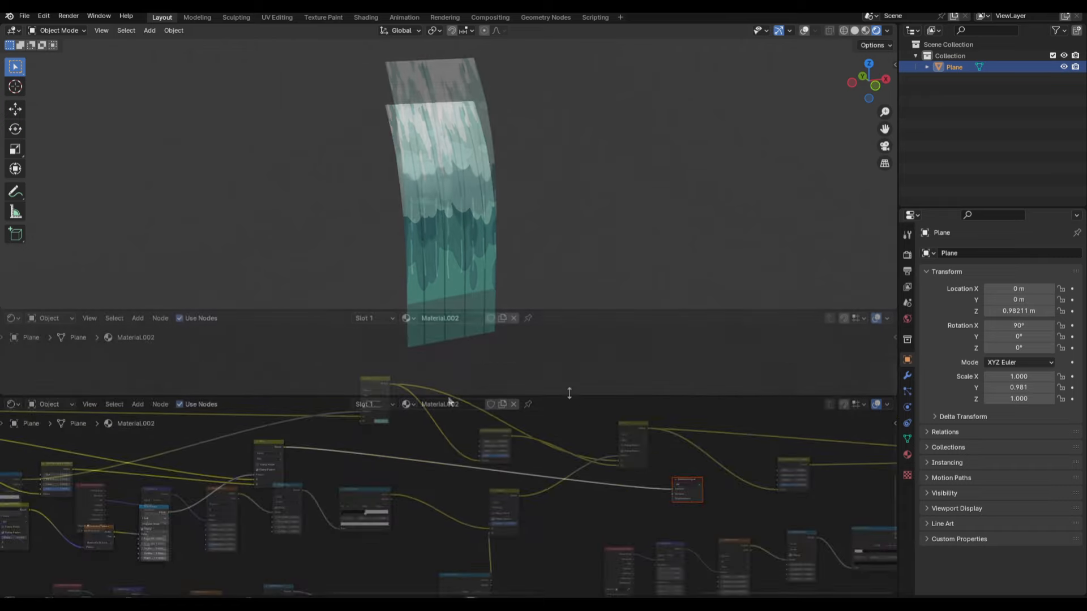
Enlarge the 3D viewport with its overlays shown and display the plane in Object Mode with Solid shading.
{"action": "left_click_drag", "start_coordinate": [567, 394], "coordinate": [571, 434]}
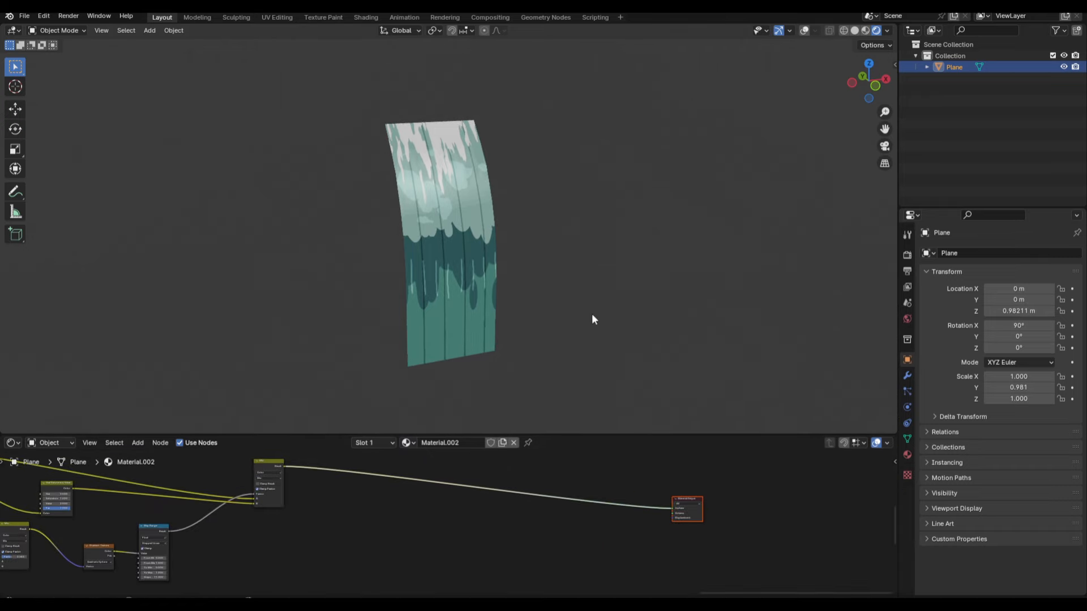
{"action": "key", "text": "shift+alt+z"}
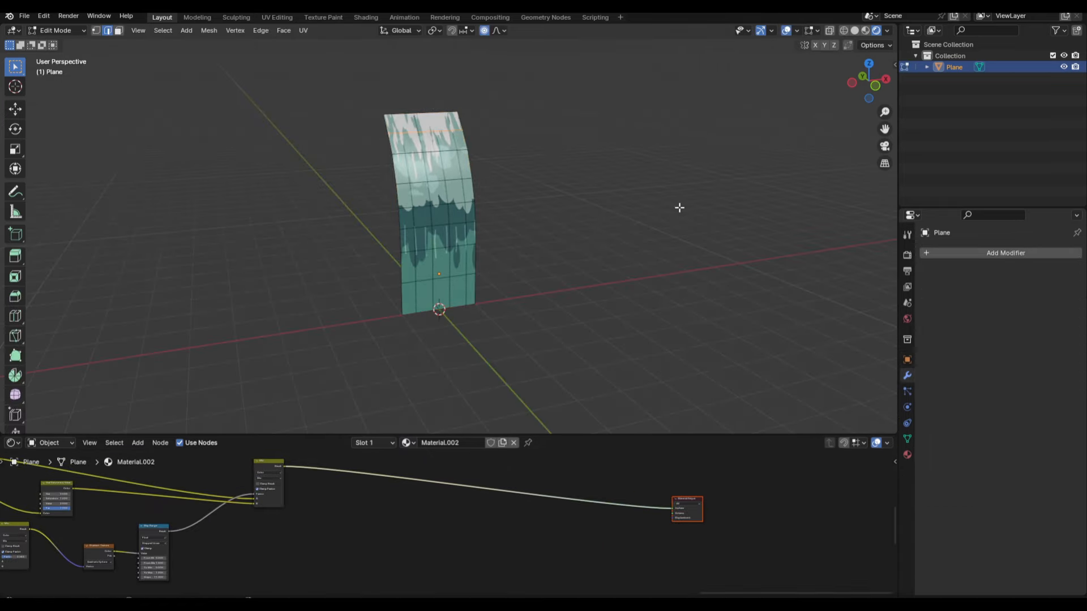
{"action": "key", "text": "Tab"}
{"action": "left_click", "coordinate": [855, 30]}
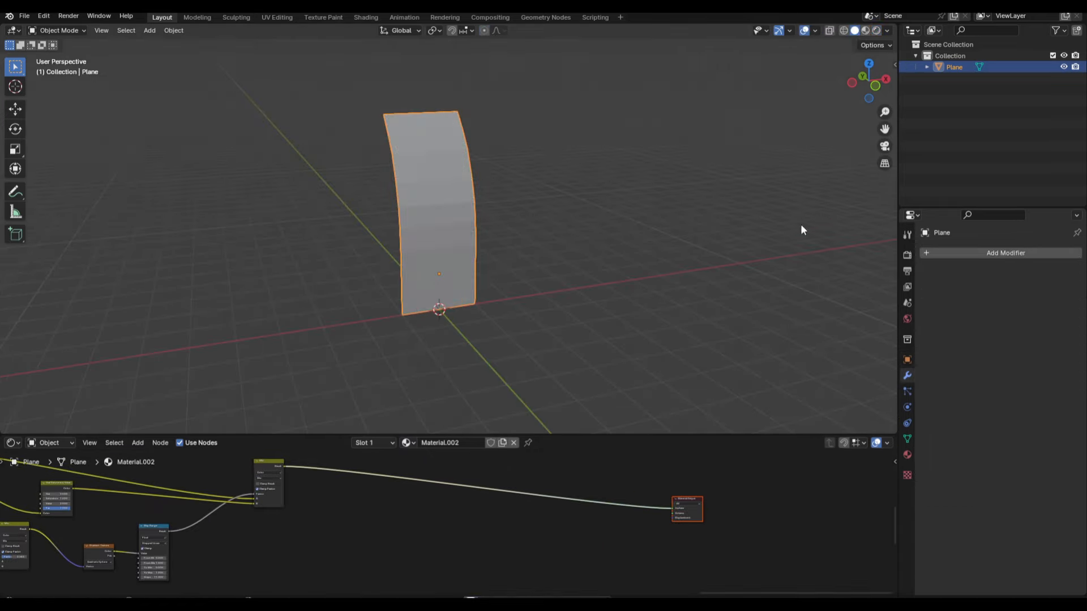
Add a Subdivision Surface modifier to the plane, set to Simple with 4 viewport levels, and shade the plane smooth.
{"action": "left_click", "coordinate": [954, 253]}
{"action": "type", "text": "subd"}
{"action": "key", "text": "Return"}
{"action": "left_click", "coordinate": [1016, 288]}
{"action": "left_click_drag", "start_coordinate": [1024, 303], "coordinate": [1047, 303]}
{"action": "right_click", "coordinate": [589, 192]}
{"action": "left_click", "coordinate": [589, 190]}
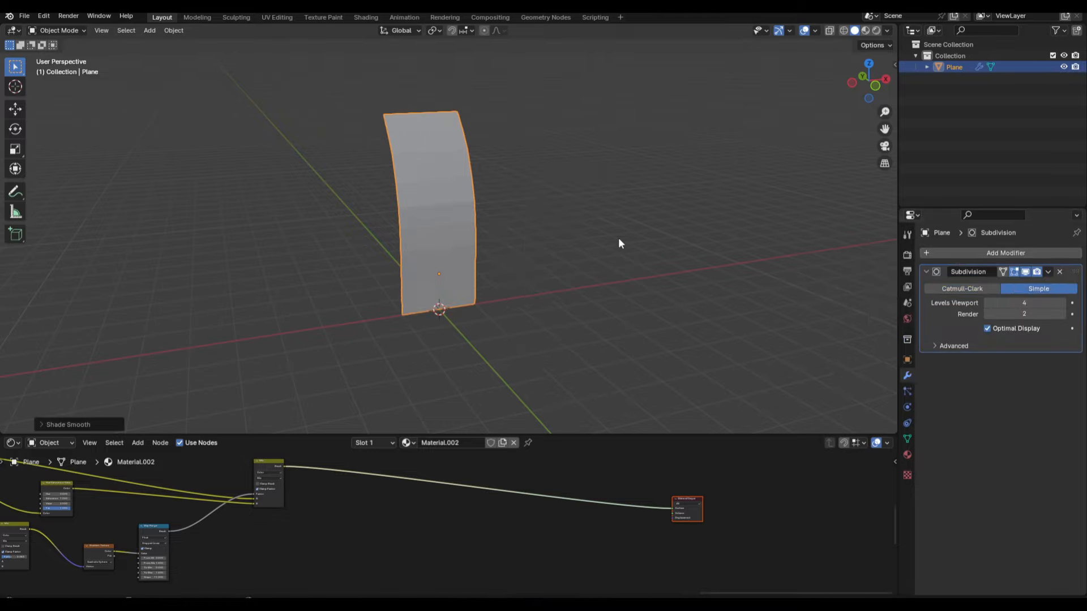
{"action": "scroll", "coordinate": [658, 237], "scroll_direction": "up", "scroll_amount": 2}
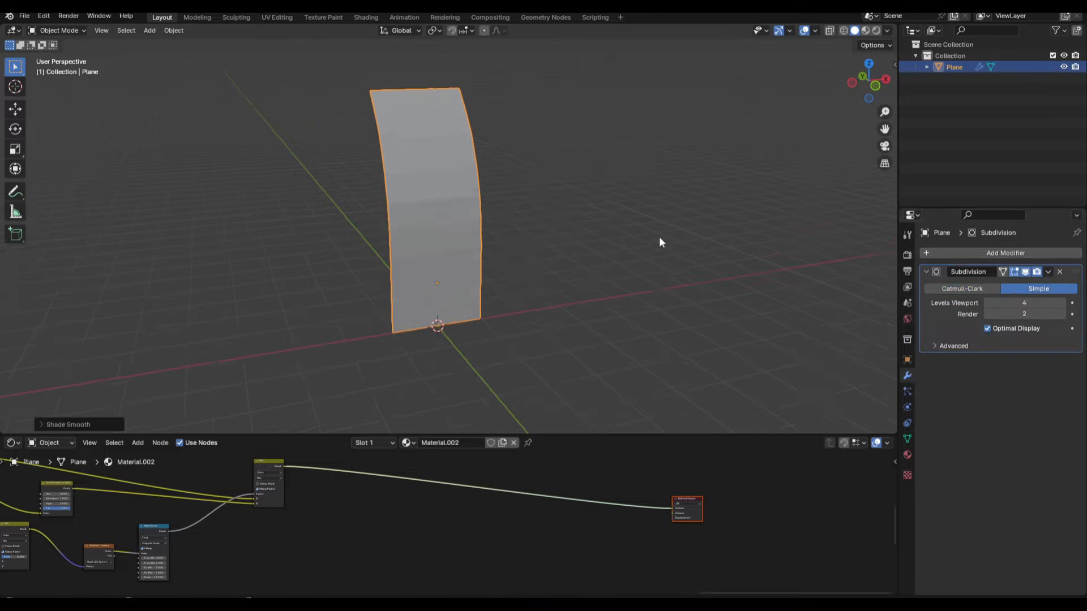
Add a Displace modifier to the plane with a new texture and its coordinates set to Object.
{"action": "left_click", "coordinate": [970, 253]}
{"action": "type", "text": "dis"}
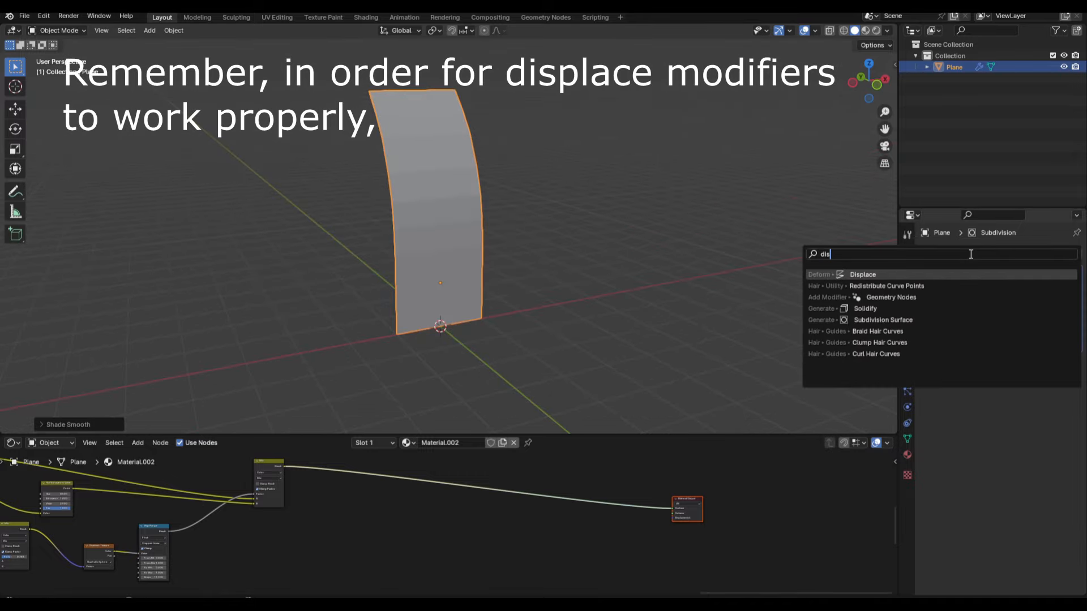
{"action": "key", "text": "Return"}
{"action": "left_click", "coordinate": [1019, 396]}
{"action": "left_click", "coordinate": [1015, 420]}
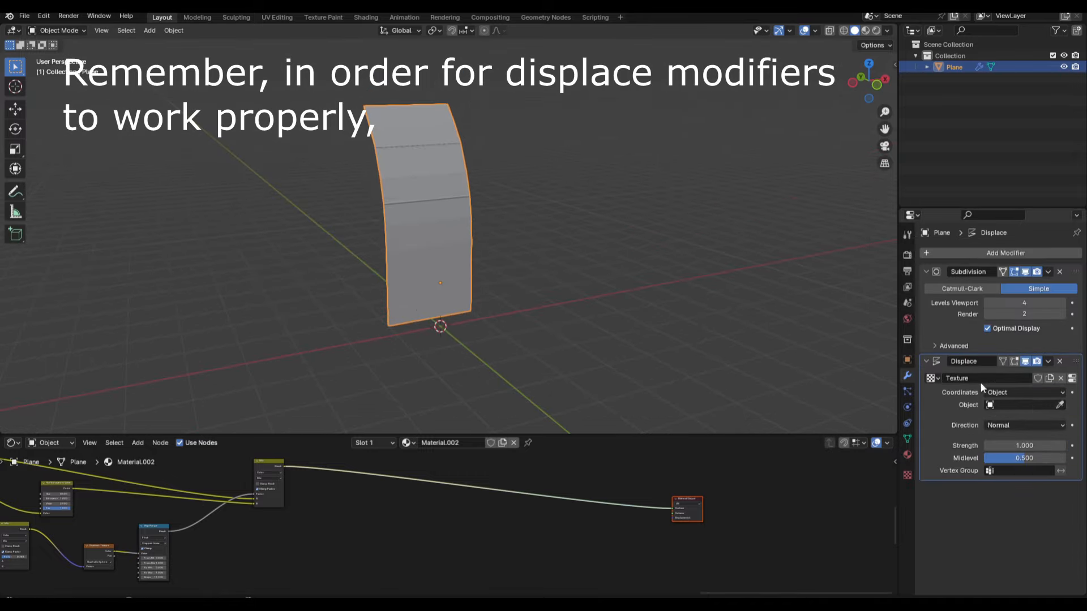
Add an empty and move it within the ground plane to a spot well beside the waterfall plane.
{"action": "key", "text": "shift+a"}
{"action": "left_click", "coordinate": [593, 313]}
{"action": "key", "text": "g"}
{"action": "key", "text": "shift+z"}
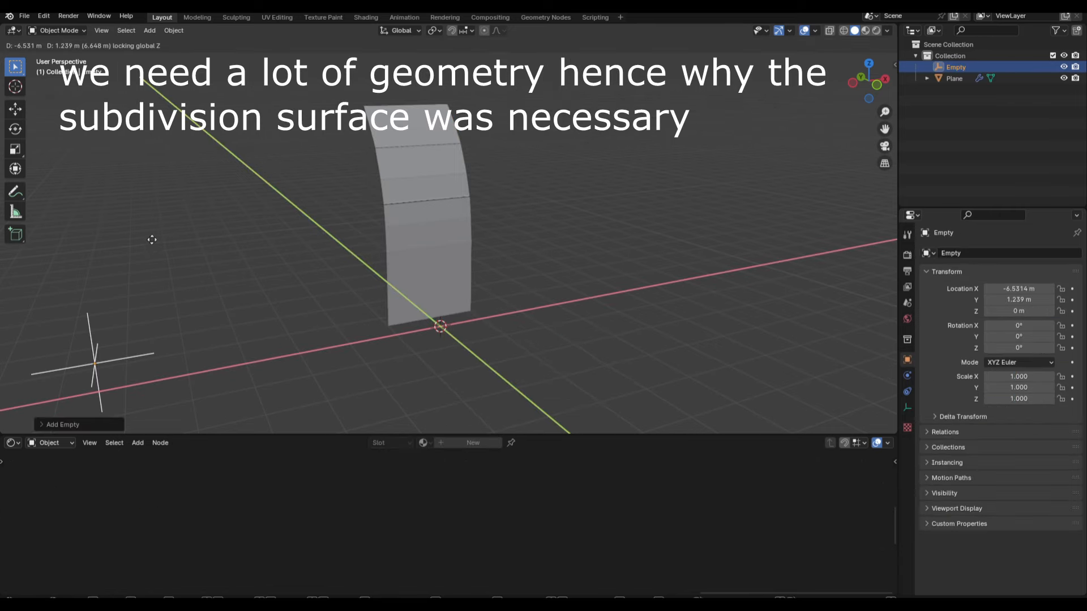
{"action": "left_click", "coordinate": [381, 272]}
Assign the empty as the Displace modifier's coordinate object and rename the empty "waterfall".
{"action": "left_click", "coordinate": [391, 255]}
{"action": "middle_click_drag", "start_coordinate": [390, 254], "coordinate": [456, 251], "text": "shift"}
{"action": "left_click", "coordinate": [1027, 406]}
{"action": "left_click", "coordinate": [1012, 424]}
{"action": "left_click", "coordinate": [95, 307]}
{"action": "key", "text": "F2"}
{"action": "type", "text": "waterfall"}
{"action": "key", "text": "Return"}
Set the strength of the plane's Displace modifier to 0.1.
{"action": "left_click", "coordinate": [491, 240]}
{"action": "double_click", "coordinate": [1006, 445]}
{"action": "type", "text": "0.1"}
{"action": "key", "text": "Return"}
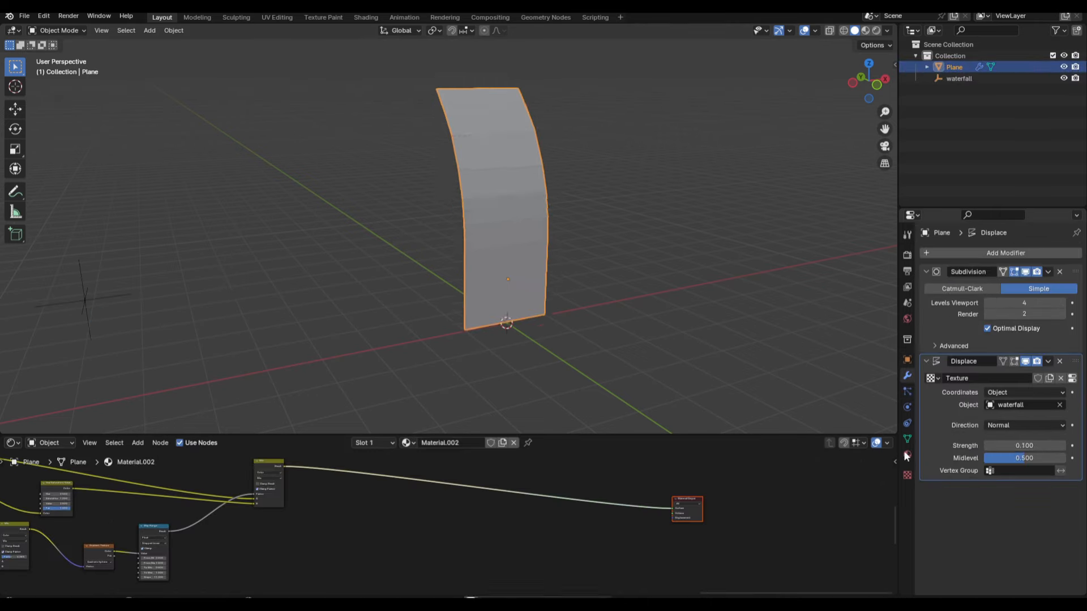
Set the Displace texture's type to Clouds with a size of about 1.16.
{"action": "left_click", "coordinate": [907, 475]}
{"action": "left_click", "coordinate": [1019, 287]}
{"action": "left_click", "coordinate": [996, 327]}
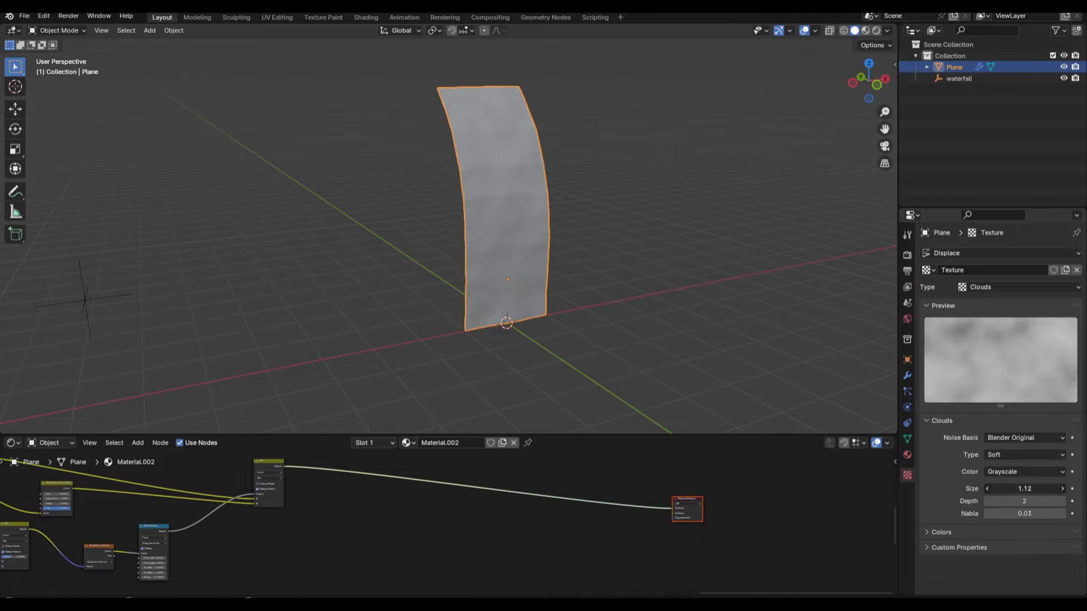
Scale the waterfall empty along X by a factor of about 4.07.
{"action": "left_click", "coordinate": [134, 299]}
{"action": "key", "text": "s"}
{"action": "key", "text": "x"}
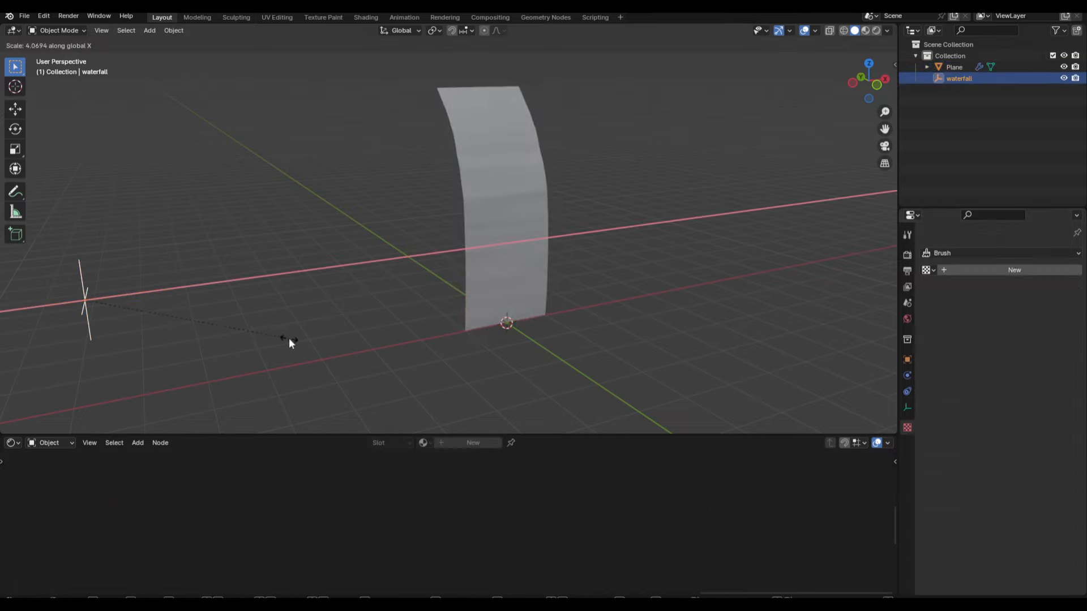
{"action": "left_click", "coordinate": [290, 342]}
Move the waterfall empty about -0.85 m along X to shift the displacement pattern.
{"action": "left_click", "coordinate": [510, 295]}
{"action": "key", "text": "ctrl+z"}
{"action": "key", "text": "s"}
{"action": "key", "text": "z"}
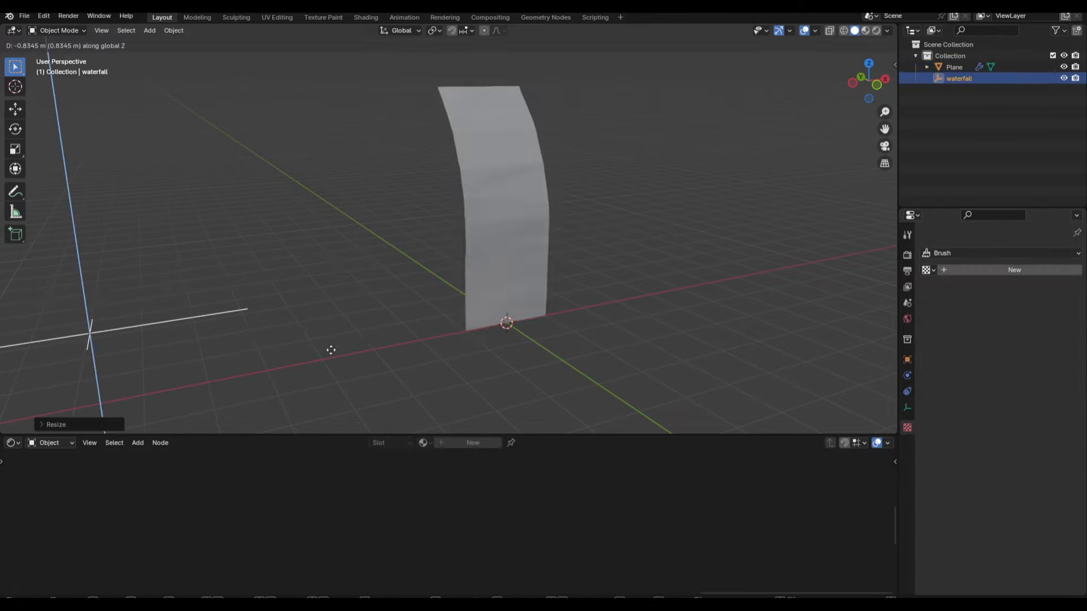
{"action": "key", "text": "x"}
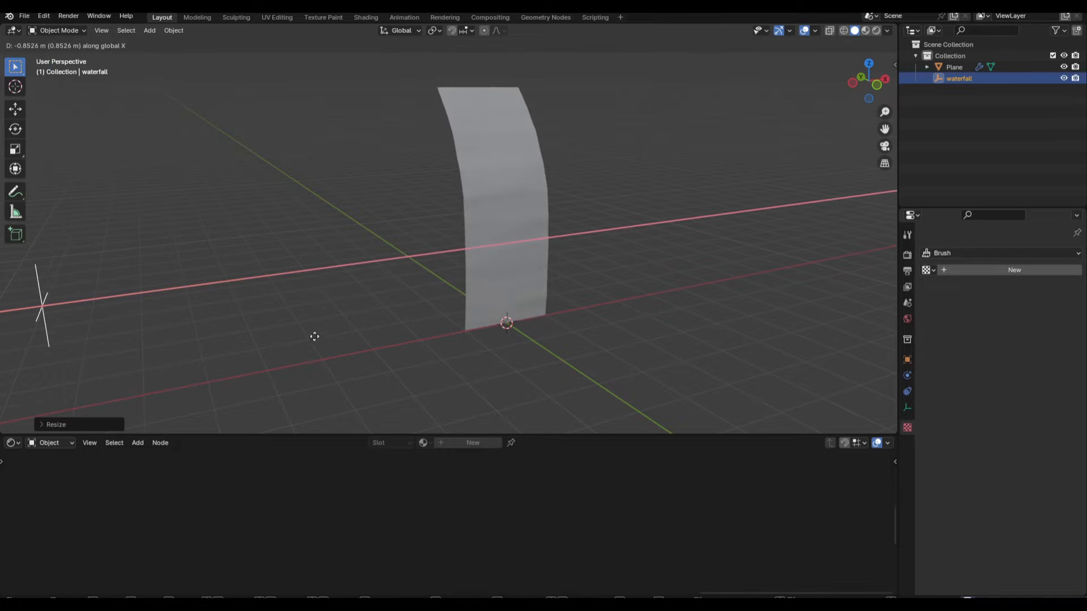
{"action": "left_click", "coordinate": [315, 338]}
Duplicate the waterfall plane twice along X, lining both copies up edge to edge on its negative X side.
{"action": "left_click", "coordinate": [499, 322]}
{"action": "mouse_move", "coordinate": [538, 326]}
{"action": "middle_mouse_down"}
{"action": "mouse_move", "coordinate": [489, 335]}
{"action": "mouse_move", "coordinate": [529, 330]}
{"action": "middle_mouse_up"}
{"action": "key", "text": "shift+d"}
{"action": "key", "text": "x"}
{"action": "left_click", "coordinate": [435, 342]}
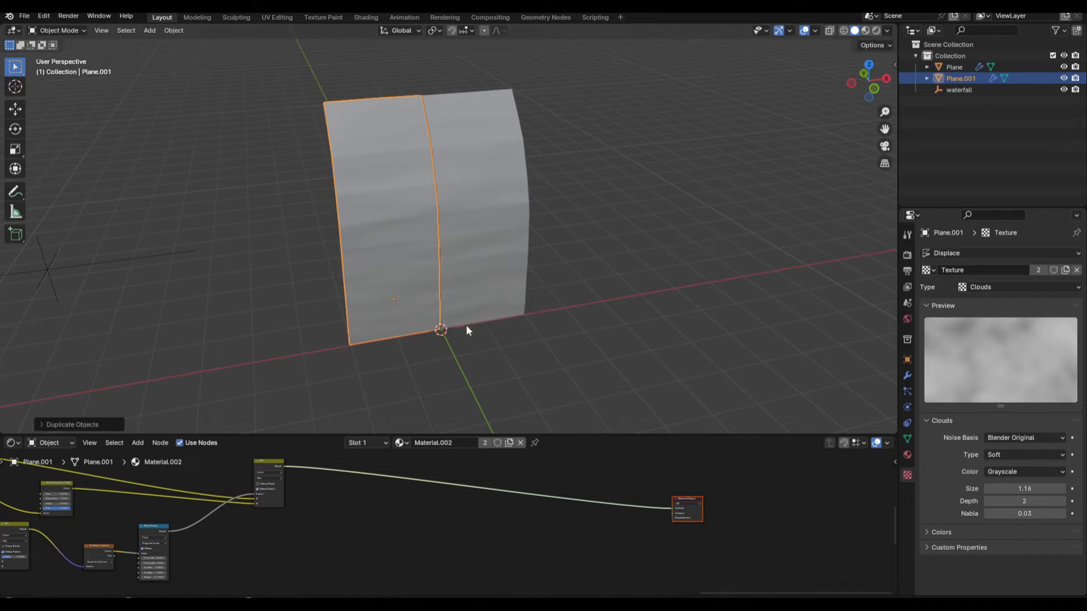
{"action": "key", "text": "shift+d"}
{"action": "key", "text": "x"}
{"action": "left_click", "coordinate": [362, 342]}
Duplicate the original waterfall plane along X and place the copy against its positive X side.
{"action": "left_click", "coordinate": [477, 292]}
{"action": "key", "text": "shift+d"}
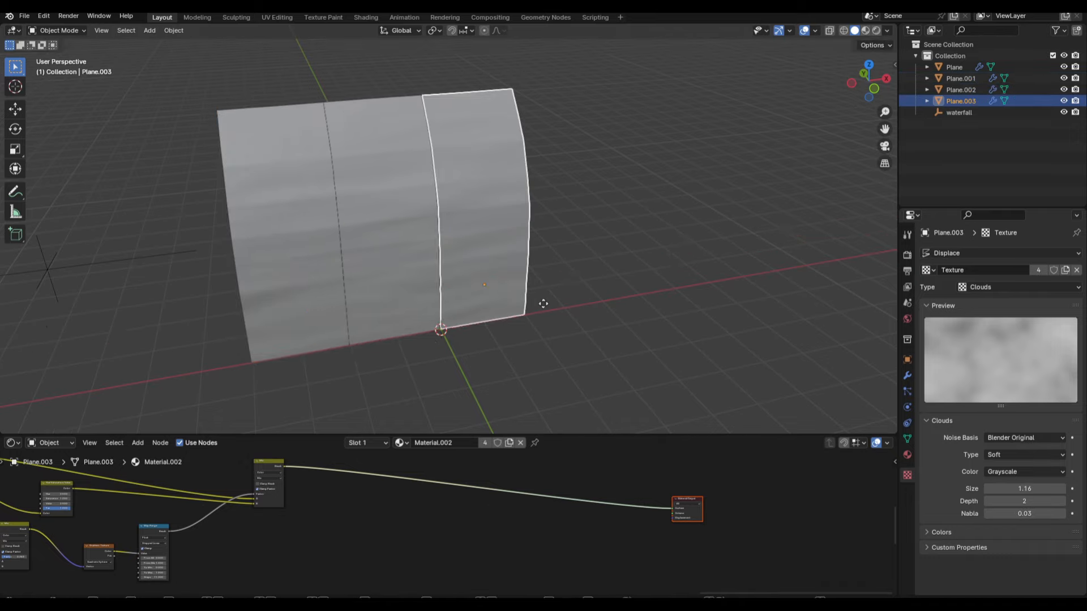
{"action": "key", "text": "x"}
{"action": "left_click", "coordinate": [549, 303]}
Examine the row of waterfall planes in Rendered shading from several angles, and return to Solid shading.
{"action": "left_click", "coordinate": [876, 31]}
{"action": "middle_click_drag", "start_coordinate": [613, 258], "coordinate": [657, 229]}
{"action": "middle_click_drag", "start_coordinate": [381, 251], "coordinate": [509, 260]}
{"action": "left_click", "coordinate": [855, 31]}
{"action": "scroll", "coordinate": [621, 272], "scroll_direction": "down", "scroll_amount": 2}
{"action": "left_click", "coordinate": [621, 269]}
{"action": "mouse_move", "coordinate": [621, 270]}
{"action": "middle_mouse_down"}
{"action": "mouse_move", "coordinate": [631, 226]}
{"action": "mouse_move", "coordinate": [640, 252]}
{"action": "middle_mouse_up"}
Add a mesh plane in front of the waterfall row and scale it up to roughly the row's width.
{"action": "key", "text": "shift+a"}
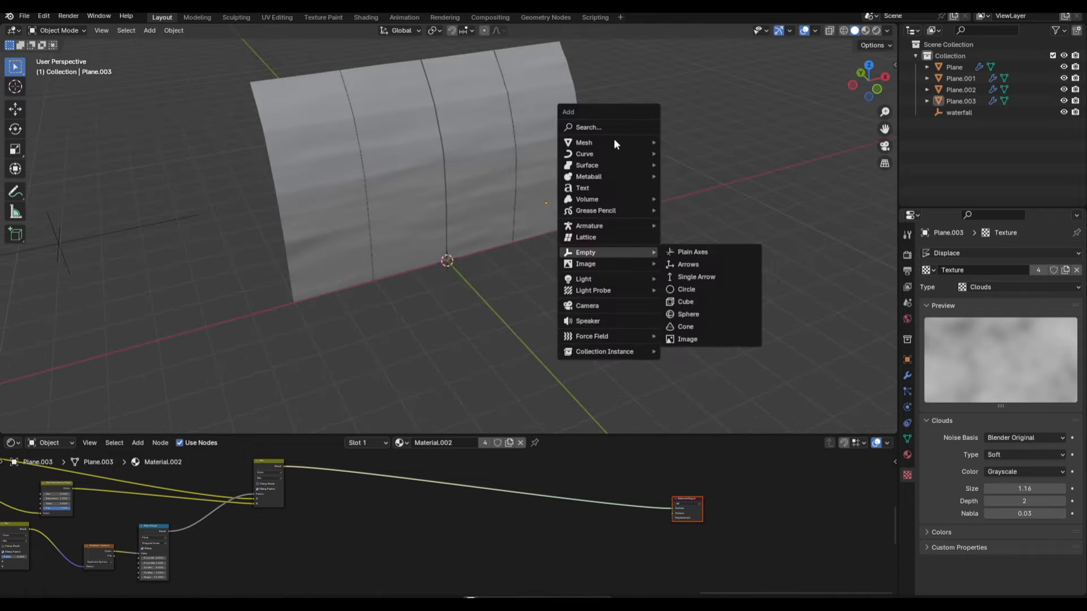
{"action": "mouse_move", "coordinate": [613, 138]}
{"action": "left_click", "coordinate": [698, 141]}
{"action": "key", "text": "g"}
{"action": "key", "text": "y"}
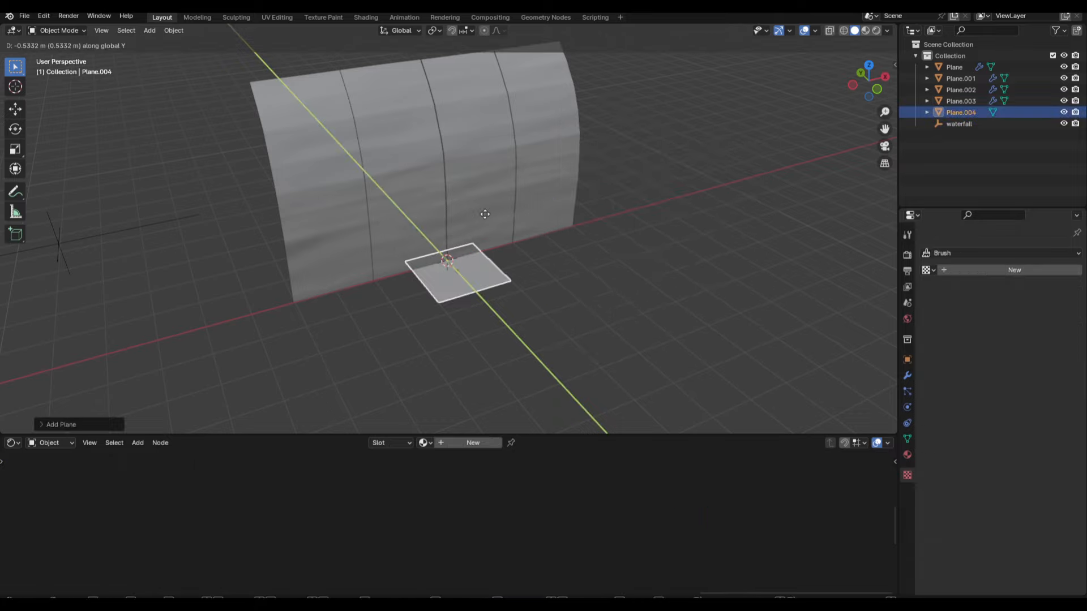
{"action": "left_click", "coordinate": [538, 294]}
{"action": "key", "text": "s"}
{"action": "left_click", "coordinate": [766, 165]}
Move the floor plane along Y until its back edge meets the base of the waterfall planes.
{"action": "key", "text": "g"}
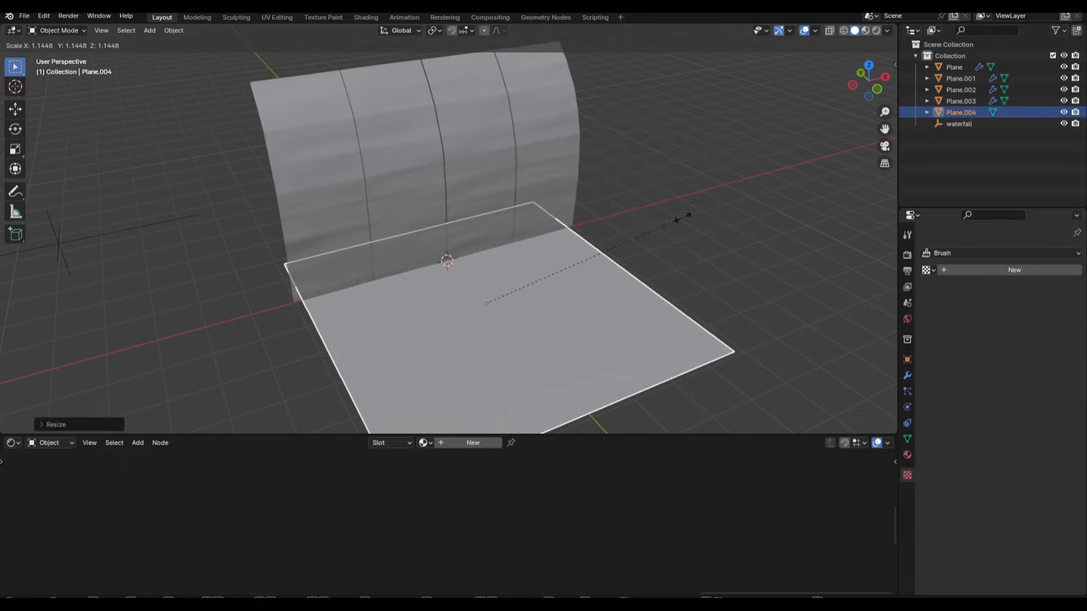
{"action": "key", "text": "y"}
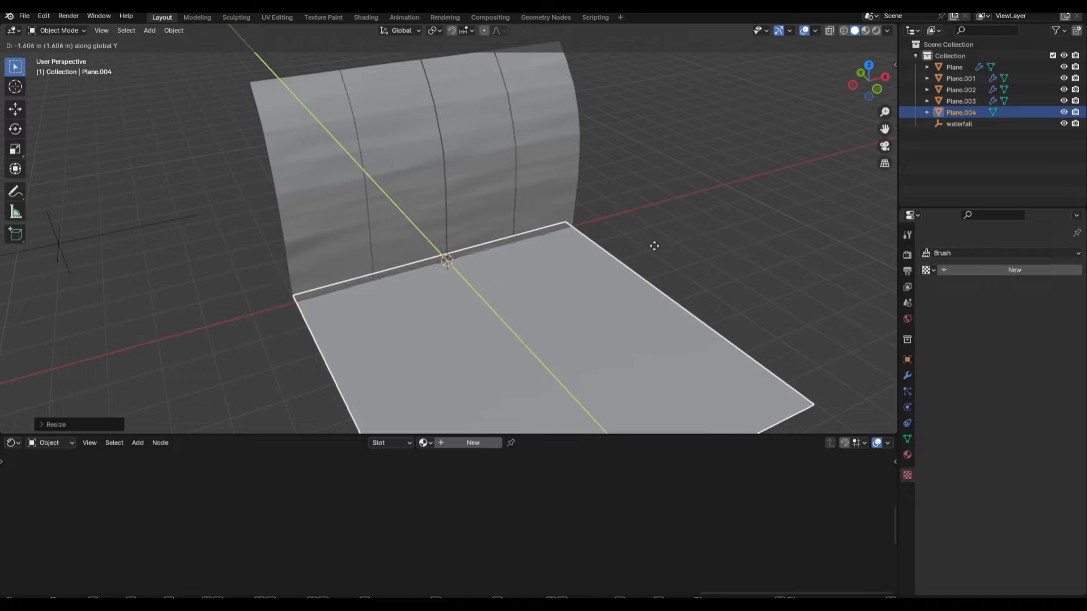
{"action": "left_click", "coordinate": [672, 241]}
{"action": "key", "text": "g"}
{"action": "key", "text": "y"}
{"action": "left_click", "coordinate": [636, 240]}
Examine the waterfall and floor plane in Rendered shading with overlays hidden, and return to Solid shading.
{"action": "key", "text": "shift+alt+z"}
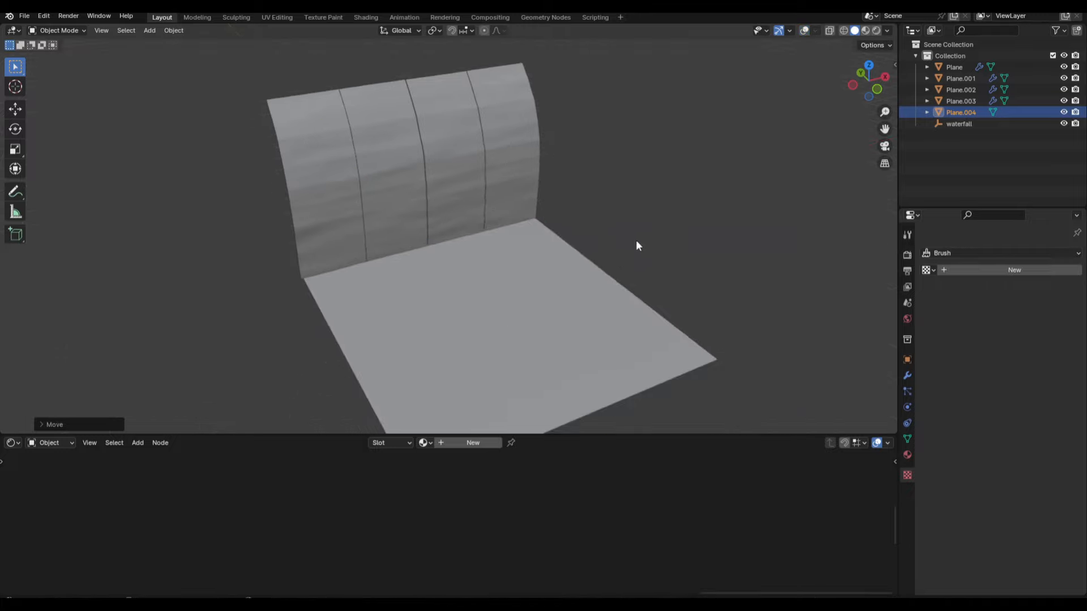
{"action": "left_click", "coordinate": [877, 30]}
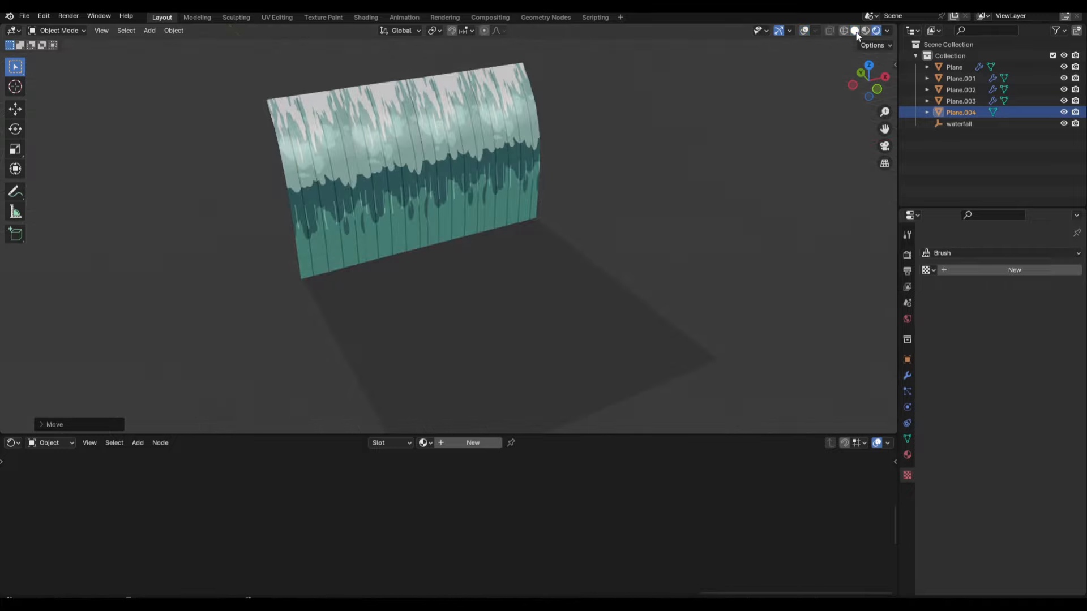
{"action": "left_click", "coordinate": [854, 30]}
{"action": "middle_click_drag", "start_coordinate": [657, 252], "coordinate": [634, 215], "text": "shift"}
Isolate the floor plane in Rendered shading above an enlarged node editor, and give it a new material.
{"action": "left_click_drag", "start_coordinate": [583, 434], "coordinate": [581, 375]}
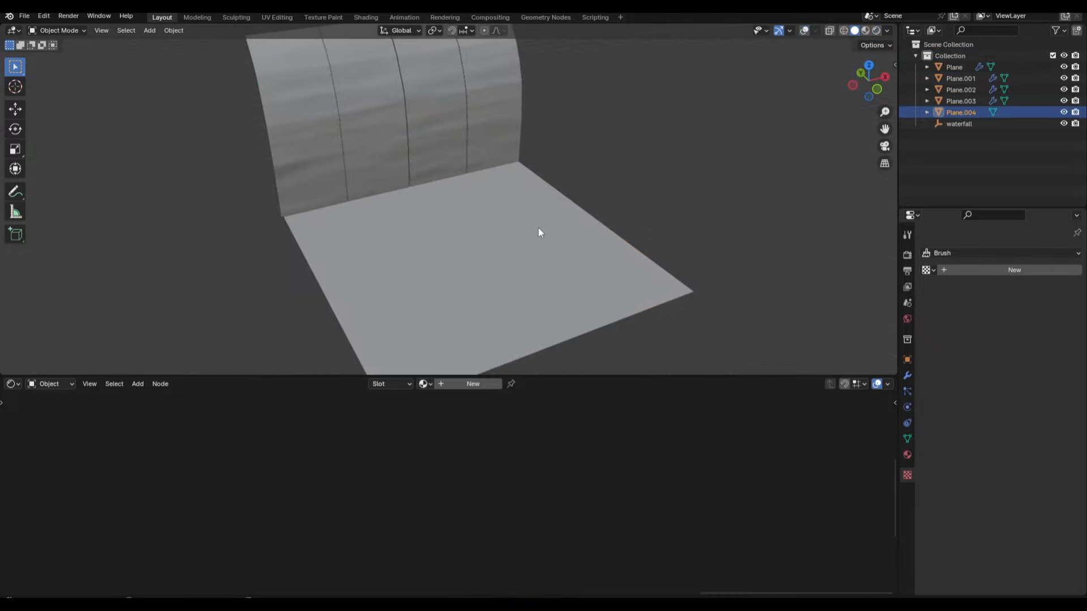
{"action": "key", "text": "shift+alt+z"}
{"action": "key", "text": "KP_Divide"}
{"action": "left_click", "coordinate": [876, 31]}
{"action": "left_click", "coordinate": [459, 386]}
{"action": "middle_click_drag", "start_coordinate": [397, 456], "coordinate": [522, 473]}
{"action": "left_click", "coordinate": [506, 445]}
{"action": "key", "text": "x"}
{"action": "scroll", "coordinate": [501, 427], "scroll_direction": "down", "scroll_amount": 2}
{"action": "middle_click_drag", "start_coordinate": [492, 422], "coordinate": [593, 433]}
{"action": "key", "text": "ctrl+z"}
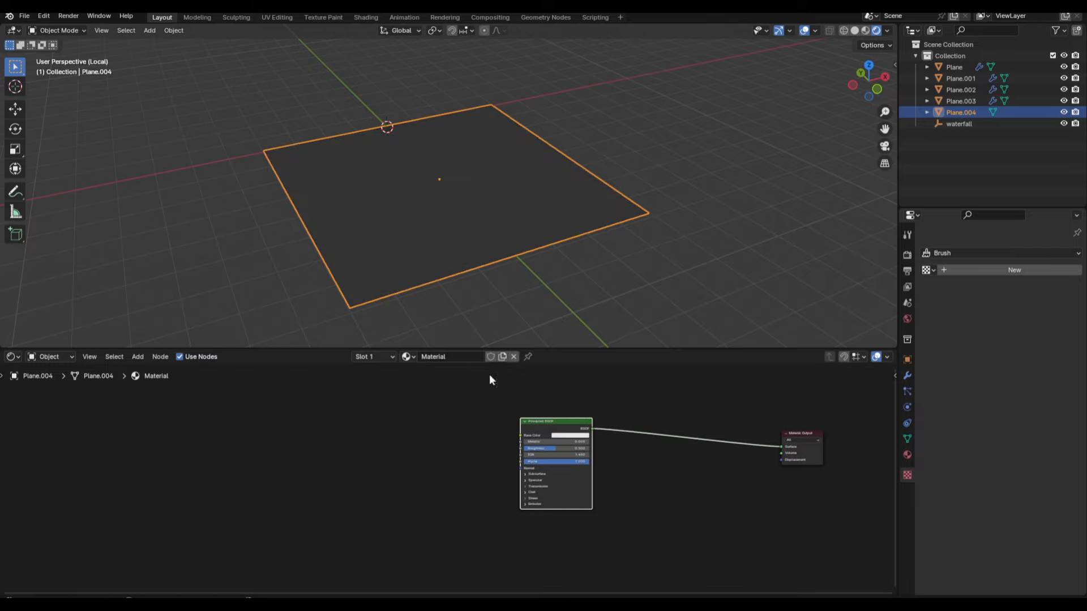
{"action": "key", "text": "n"}
{"action": "left_click", "coordinate": [892, 464]}
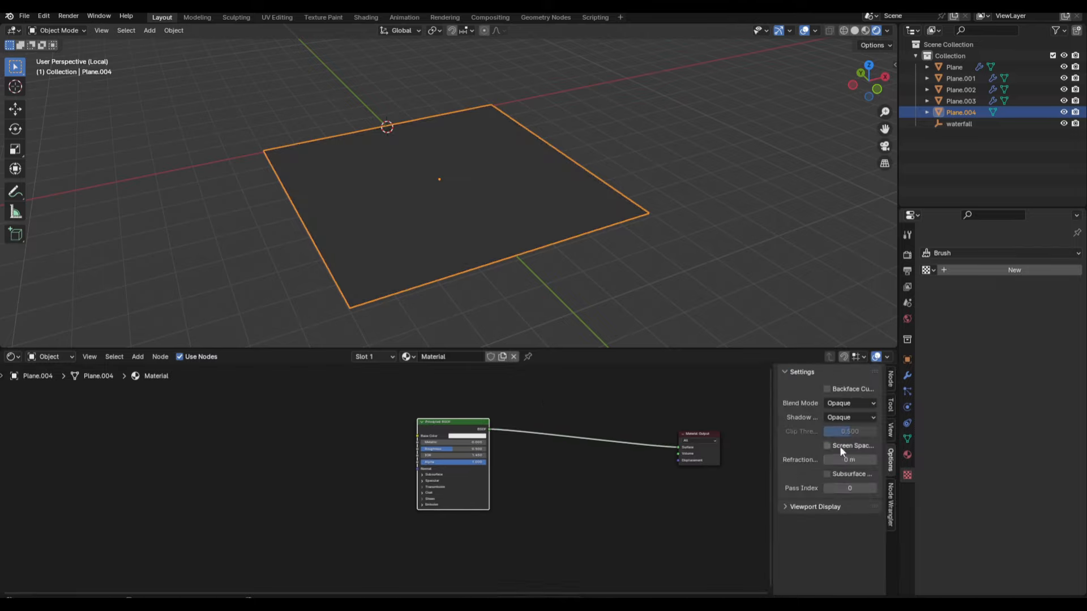
{"action": "key", "text": "n"}
Move the Principled BSDF node closer to the Material Output.
{"action": "scroll", "coordinate": [473, 407], "scroll_direction": "down", "scroll_amount": 6}
{"action": "middle_click_drag", "start_coordinate": [474, 408], "coordinate": [636, 415]}
{"action": "key", "text": "g"}
{"action": "left_click", "coordinate": [661, 421]}
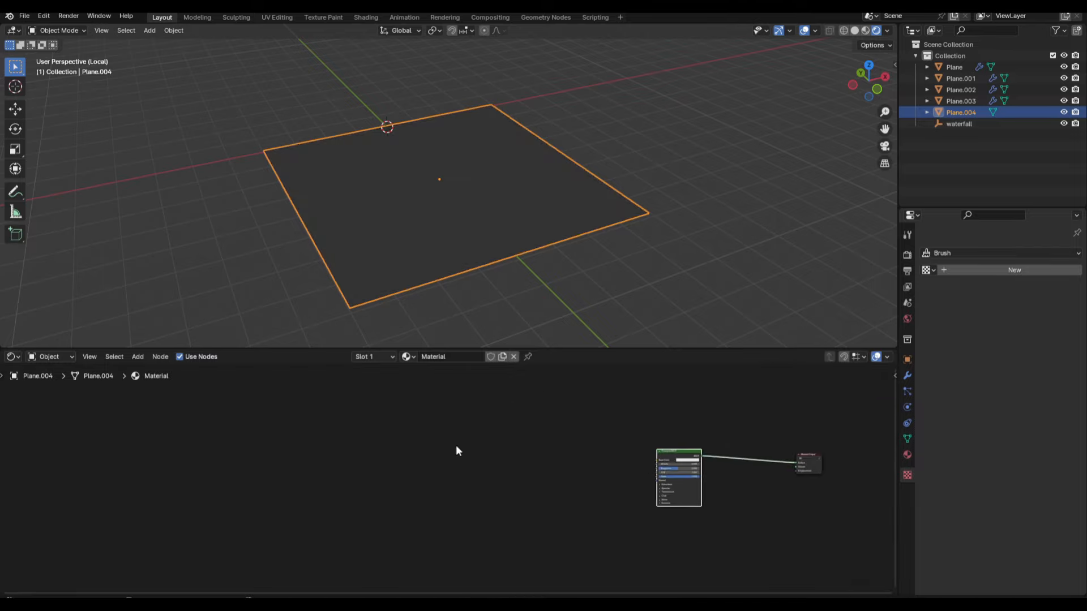
Add a Gradient Texture with Texture Coordinate and Mapping nodes, and preview the gradient on the floor plane.
{"action": "middle_click_drag", "start_coordinate": [443, 460], "coordinate": [590, 410]}
{"action": "key", "text": "shift+a"}
{"action": "type", "text": "grad"}
{"action": "left_click", "coordinate": [590, 410]}
{"action": "left_click", "coordinate": [345, 435]}
{"action": "key", "text": "ctrl+t"}
{"action": "middle_click_drag", "start_coordinate": [441, 433], "coordinate": [538, 433]}
{"action": "left_click_drag", "start_coordinate": [505, 446], "coordinate": [413, 403]}
{"action": "key", "text": "g"}
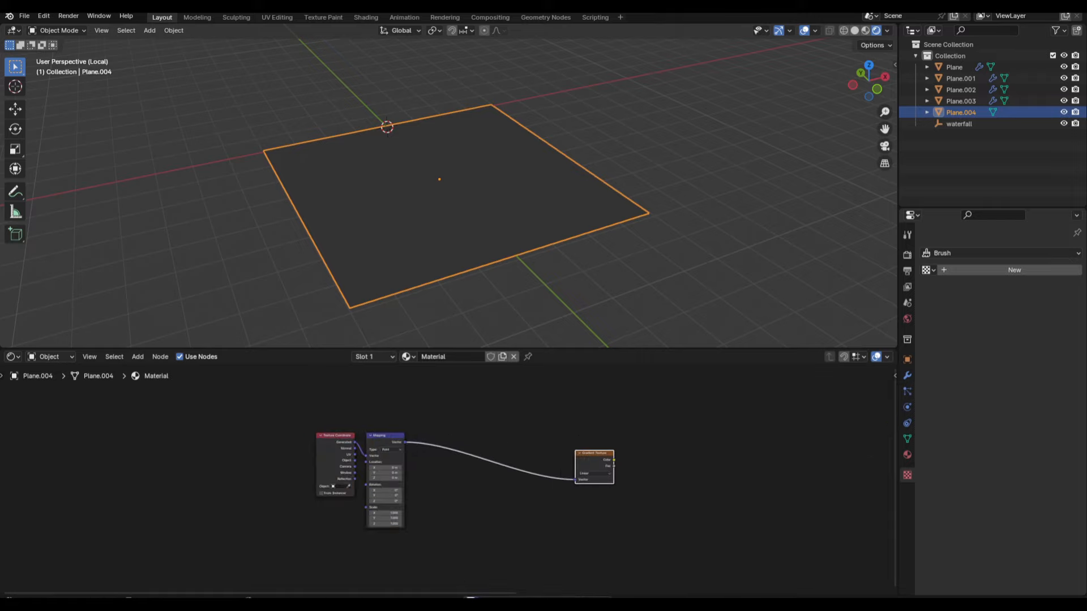
{"action": "left_click", "coordinate": [595, 467]}
{"action": "left_click", "coordinate": [595, 467], "text": "ctrl+shift"}
Set the Mapping node's Z rotation to 90° and its X location to 0.7 m.
{"action": "left_click_drag", "start_coordinate": [281, 401], "coordinate": [459, 481]}
{"action": "scroll", "coordinate": [462, 481], "scroll_direction": "up", "scroll_amount": 1}
{"action": "key", "text": "g"}
{"action": "left_click", "coordinate": [418, 471]}
{"action": "scroll", "coordinate": [466, 421], "scroll_direction": "up", "scroll_amount": 6}
{"action": "middle_click_drag", "start_coordinate": [422, 422], "coordinate": [467, 474]}
{"action": "double_click", "coordinate": [387, 505]}
{"action": "type", "text": "90"}
{"action": "key", "text": "Return"}
{"action": "double_click", "coordinate": [388, 440]}
{"action": "type", "text": "0.7"}
{"action": "key", "text": "Return"}
Move the Texture Coordinate and Mapping nodes together farther away from the Gradient Texture.
{"action": "scroll", "coordinate": [389, 441], "scroll_direction": "down", "scroll_amount": 3}
{"action": "left_click", "coordinate": [350, 421], "text": "shift"}
{"action": "key", "text": "g"}
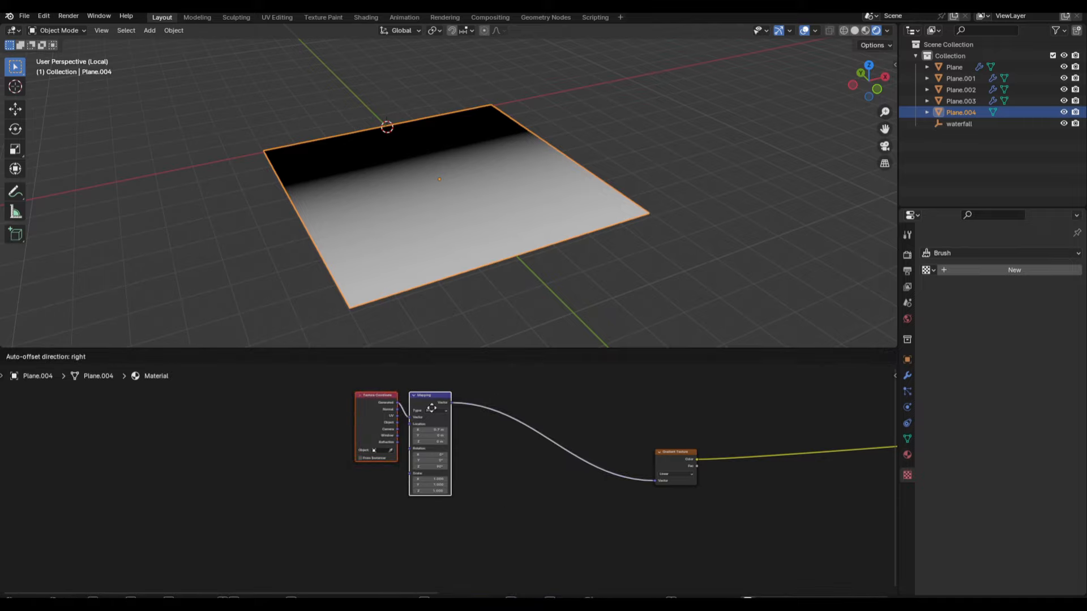
{"action": "left_click", "coordinate": [361, 408]}
Add a Mix node set to Color and place it between the Mapping and Gradient Texture nodes.
{"action": "key", "text": "shift+a"}
{"action": "type", "text": "mix"}
{"action": "key", "text": "Return"}
{"action": "left_click", "coordinate": [503, 476]}
{"action": "middle_click_drag", "start_coordinate": [501, 477], "coordinate": [363, 445]}
{"action": "scroll", "coordinate": [362, 447], "scroll_direction": "up", "scroll_amount": 5}
{"action": "left_click", "coordinate": [354, 459]}
{"action": "left_click", "coordinate": [354, 492]}
{"action": "scroll", "coordinate": [443, 460], "scroll_direction": "down", "scroll_amount": 4}
{"action": "key", "text": "g"}
{"action": "left_click", "coordinate": [486, 410]}
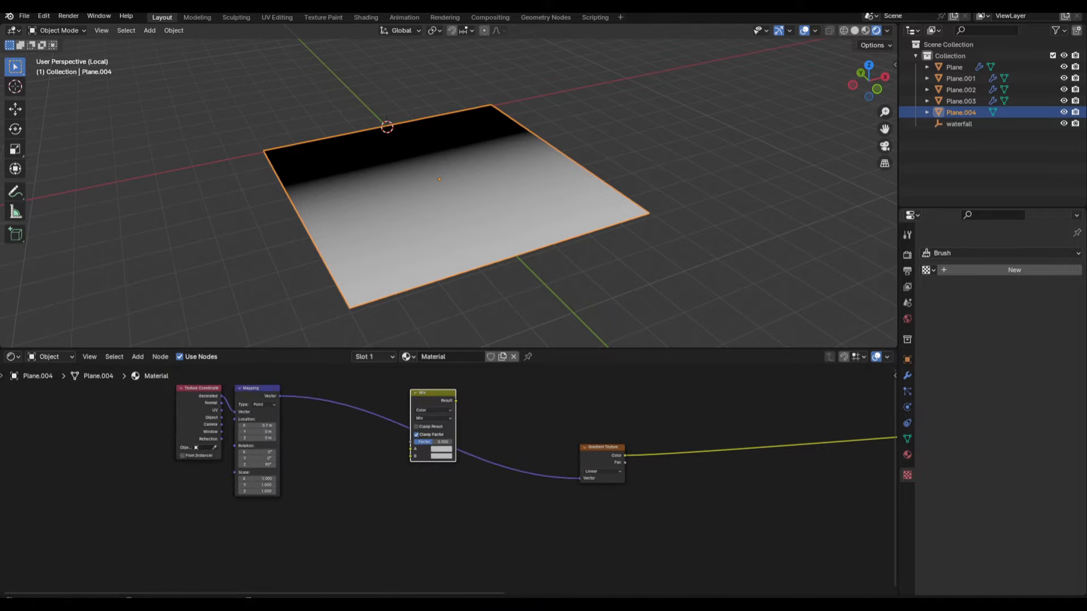
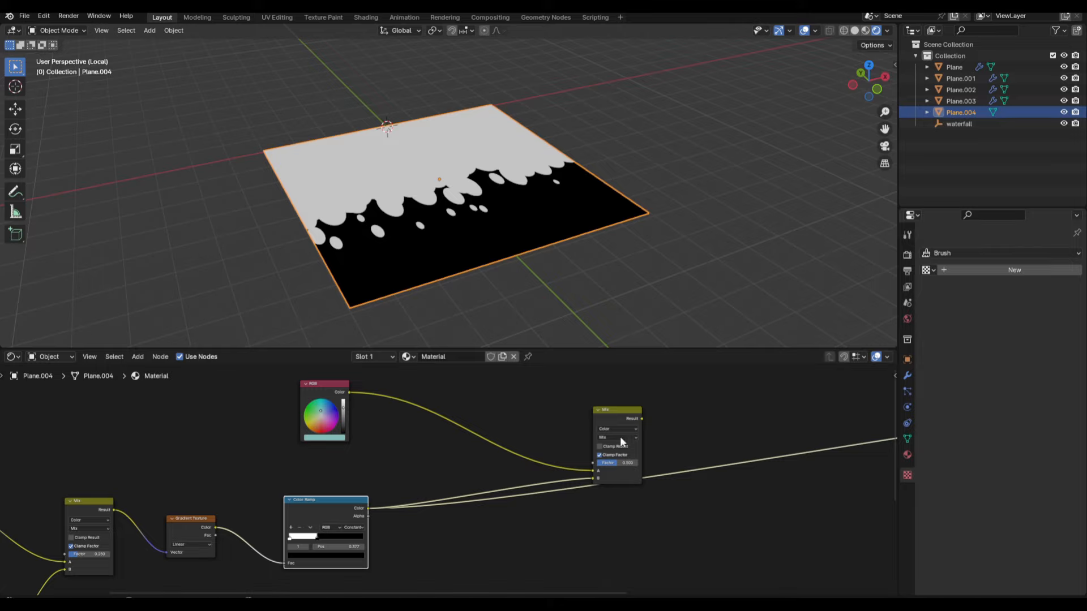
Set the Mix node joining the RGB colour and Color Ramp to Multiply, and preview it on the plane.
{"action": "left_click", "coordinate": [613, 405]}
{"action": "left_click", "coordinate": [604, 413], "text": "ctrl+shift"}
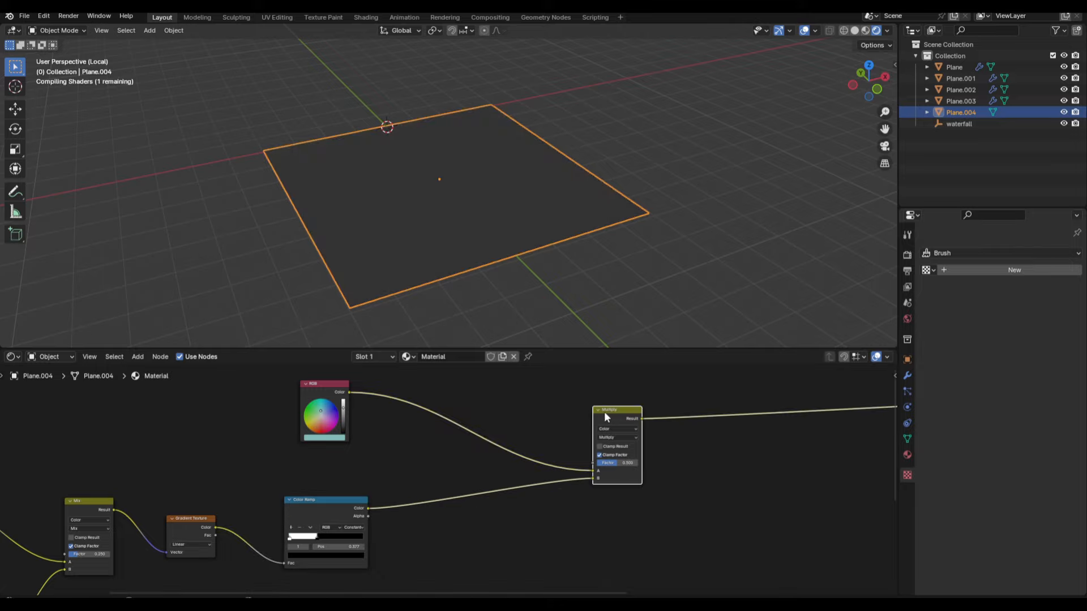
{"action": "left_click_drag", "start_coordinate": [608, 423], "coordinate": [581, 434]}
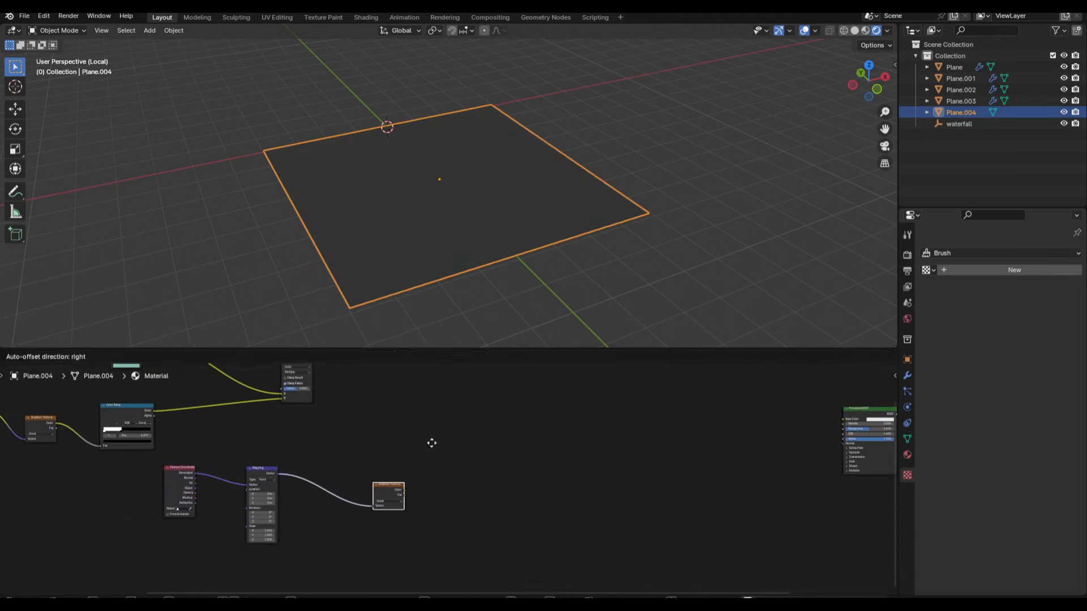
Place the second Gradient Texture after its Mapping node and connect its Color to a new Color Ramp.
{"action": "left_click", "coordinate": [433, 442]}
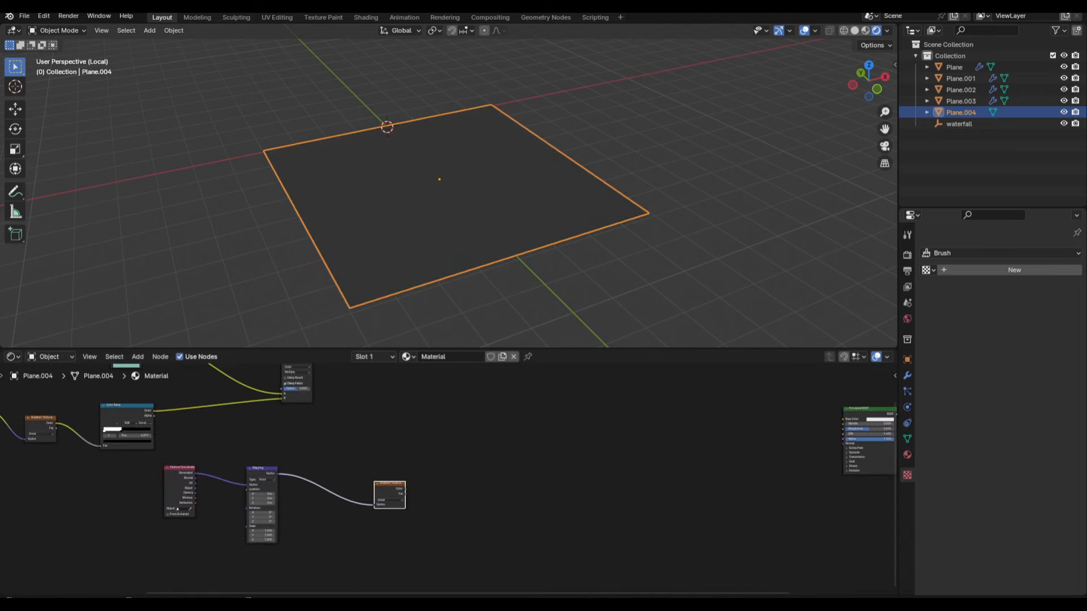
{"action": "left_click_drag", "start_coordinate": [406, 488], "coordinate": [461, 480]}
{"action": "type", "text": "colorramp"}
{"action": "key", "text": "Return"}
{"action": "left_click", "coordinate": [498, 485]}
{"action": "middle_click_drag", "start_coordinate": [487, 509], "coordinate": [558, 444]}
{"action": "scroll", "coordinate": [498, 453], "scroll_direction": "up", "scroll_amount": 3}
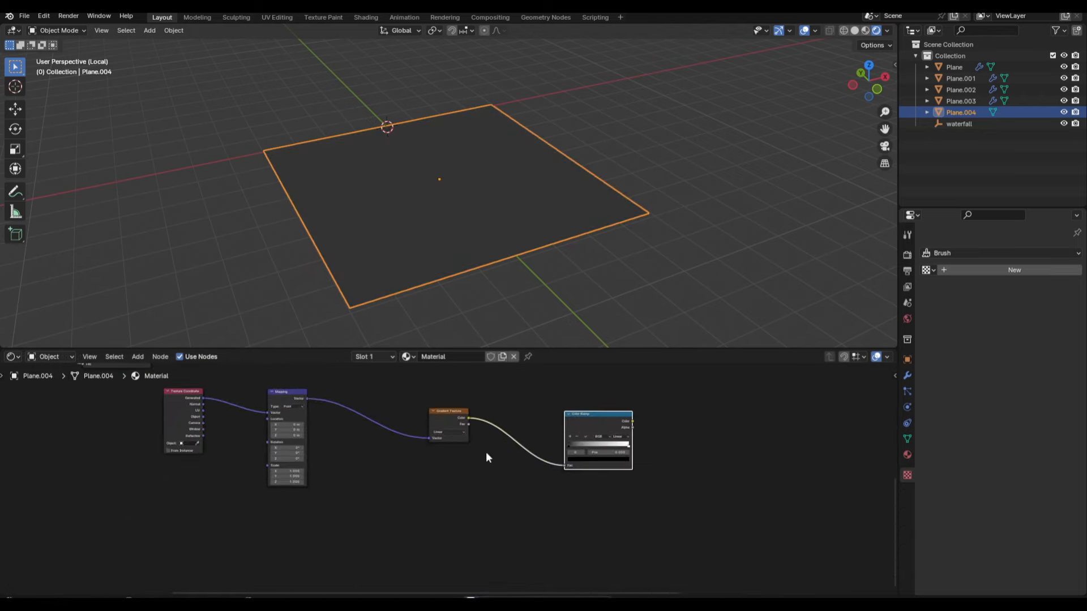
Set the second Mapping's X location to 1.05 m and Z rotation to 90°, previewing the new Color Ramp.
{"action": "scroll", "coordinate": [286, 419], "scroll_direction": "up", "scroll_amount": 6}
{"action": "left_click_drag", "start_coordinate": [312, 427], "coordinate": [368, 426]}
{"action": "left_click", "coordinate": [824, 408], "text": "ctrl+shift"}
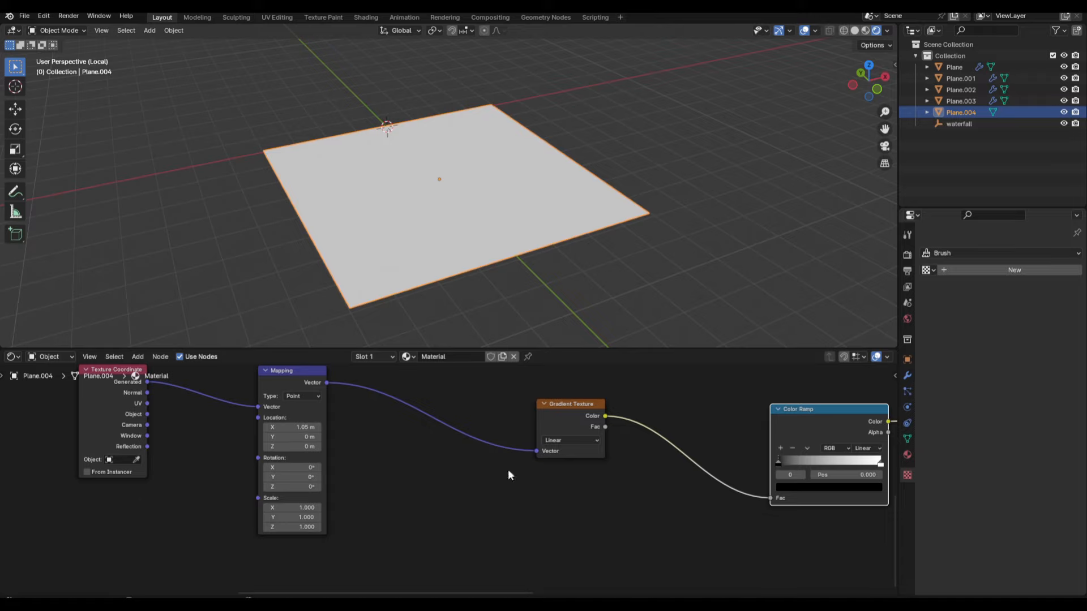
{"action": "left_click", "coordinate": [278, 486]}
{"action": "key", "text": "Return"}
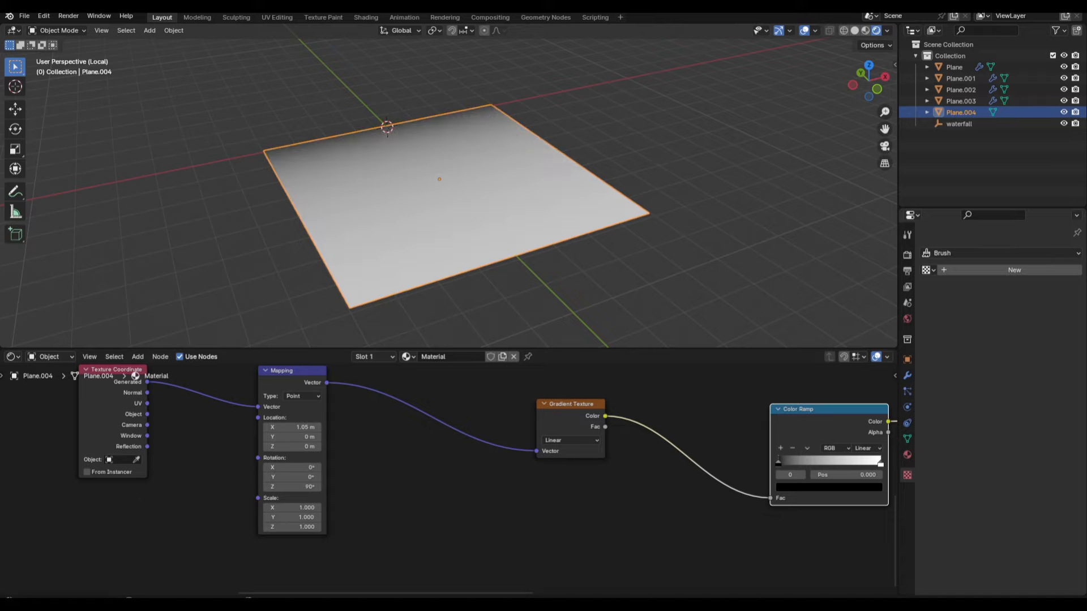
Move the second Mapping node closer to its Texture Coordinate node.
{"action": "scroll", "coordinate": [283, 481], "scroll_direction": "down", "scroll_amount": 6}
{"action": "left_click", "coordinate": [332, 410]}
{"action": "left_click", "coordinate": [332, 410]}
{"action": "left_click_drag", "start_coordinate": [348, 410], "coordinate": [308, 398]}
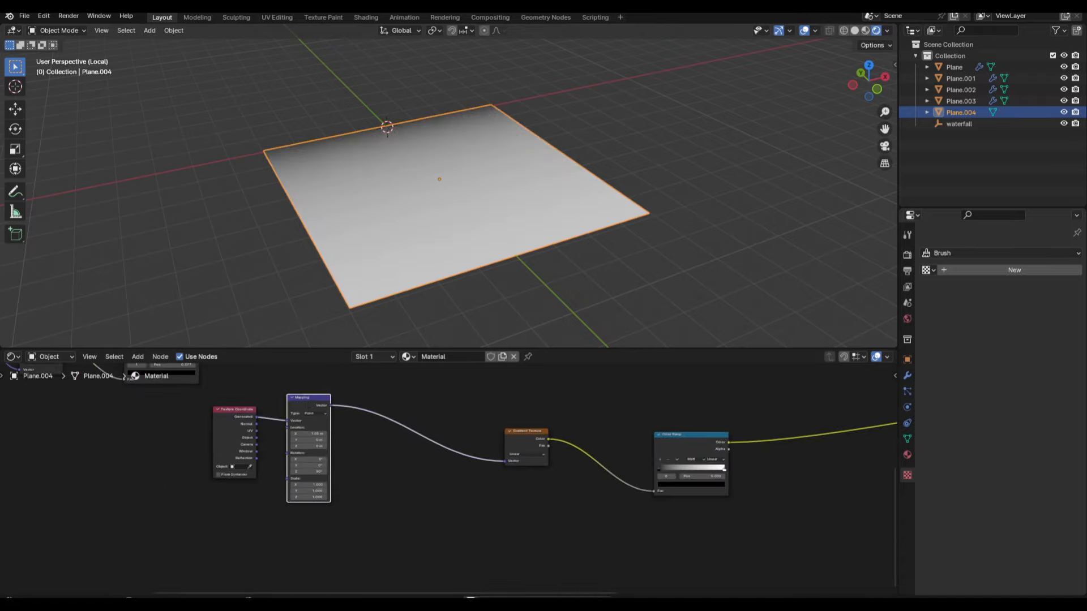
Add a Mix node with the Color data type between the second Mapping and Gradient Texture nodes.
{"action": "key", "text": "shift+a"}
{"action": "type", "text": "mix"}
{"action": "key", "text": "Return"}
{"action": "left_click", "coordinate": [384, 484]}
{"action": "scroll", "coordinate": [387, 487], "scroll_direction": "up", "scroll_amount": 5}
{"action": "left_click", "coordinate": [391, 496]}
{"action": "left_click", "coordinate": [397, 543]}
{"action": "scroll", "coordinate": [396, 540], "scroll_direction": "down", "scroll_amount": 5}
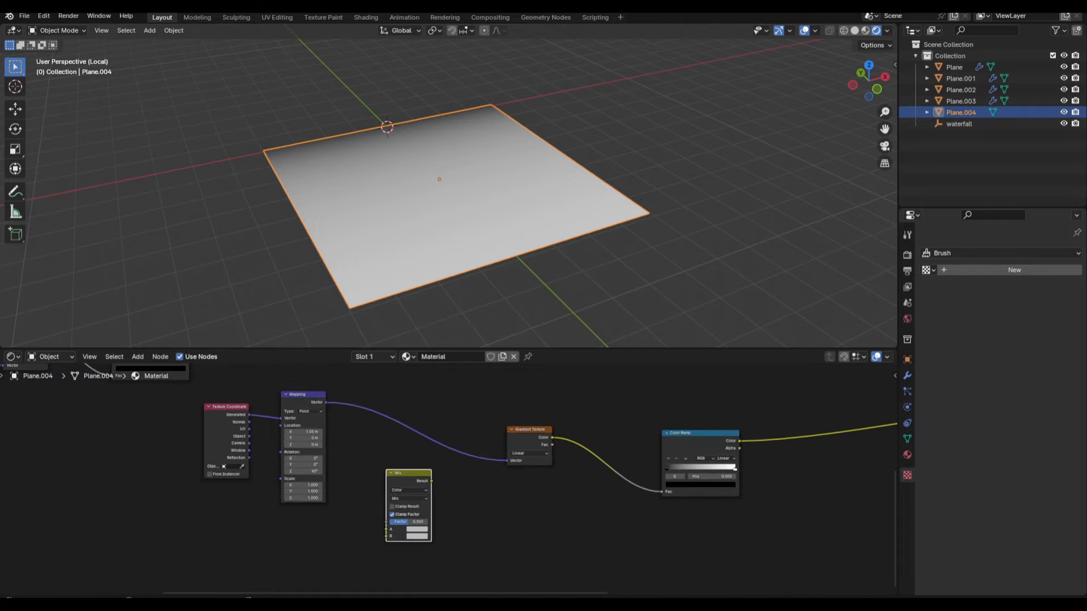
Give the second gradient's Color Ramp Constant interpolation, with white first and the black stop at about 0.445.
{"action": "scroll", "coordinate": [450, 479], "scroll_direction": "up", "scroll_amount": 2}
{"action": "left_click_drag", "start_coordinate": [787, 467], "coordinate": [730, 468]}
{"action": "mouse_move", "coordinate": [706, 468]}
{"action": "left_mouse_down"}
{"action": "mouse_move", "coordinate": [785, 463]}
{"action": "mouse_move", "coordinate": [705, 467]}
{"action": "left_mouse_up"}
{"action": "left_click", "coordinate": [775, 455]}
{"action": "left_click_drag", "start_coordinate": [782, 468], "coordinate": [743, 465]}
{"action": "left_click", "coordinate": [786, 508]}
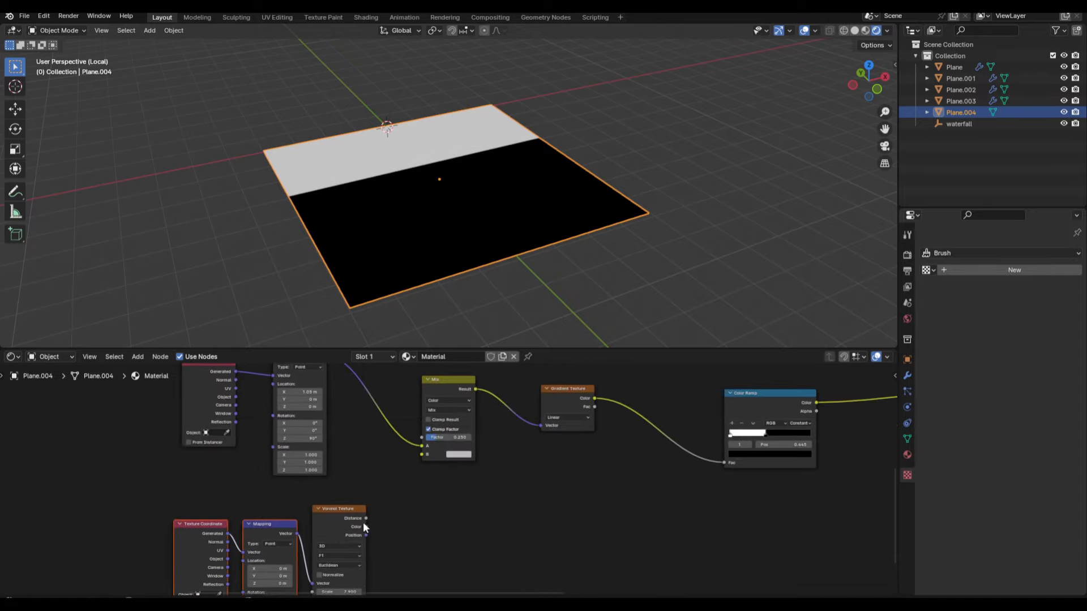
Connect the Voronoi Texture's Distance output to the B input of the Mix node before the Gradient Texture.
{"action": "left_click_drag", "start_coordinate": [363, 526], "coordinate": [419, 453]}
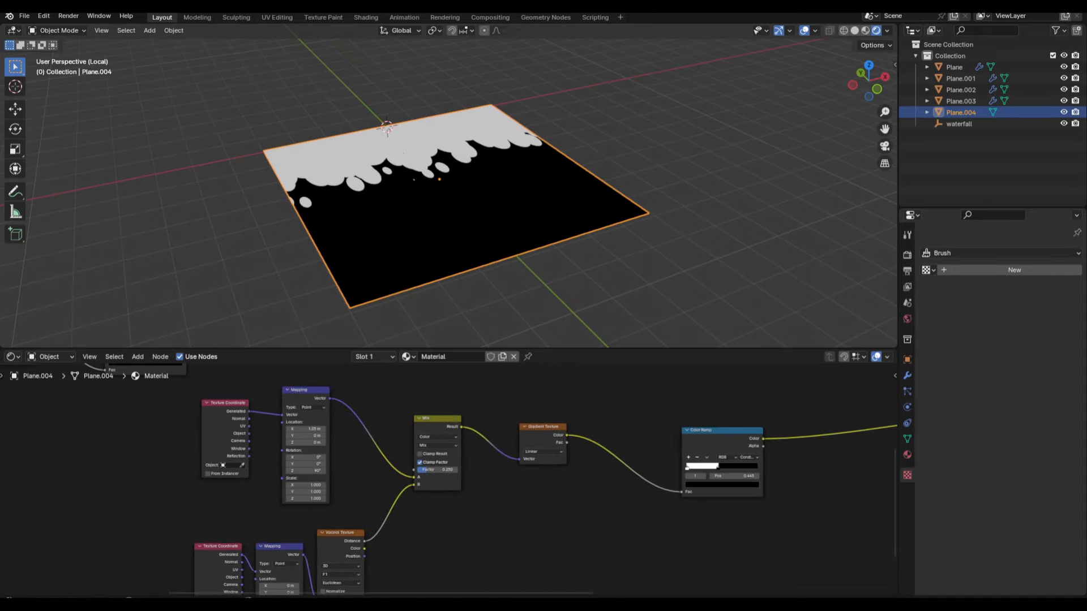
{"action": "middle_click_drag", "start_coordinate": [652, 466], "coordinate": [622, 492]}
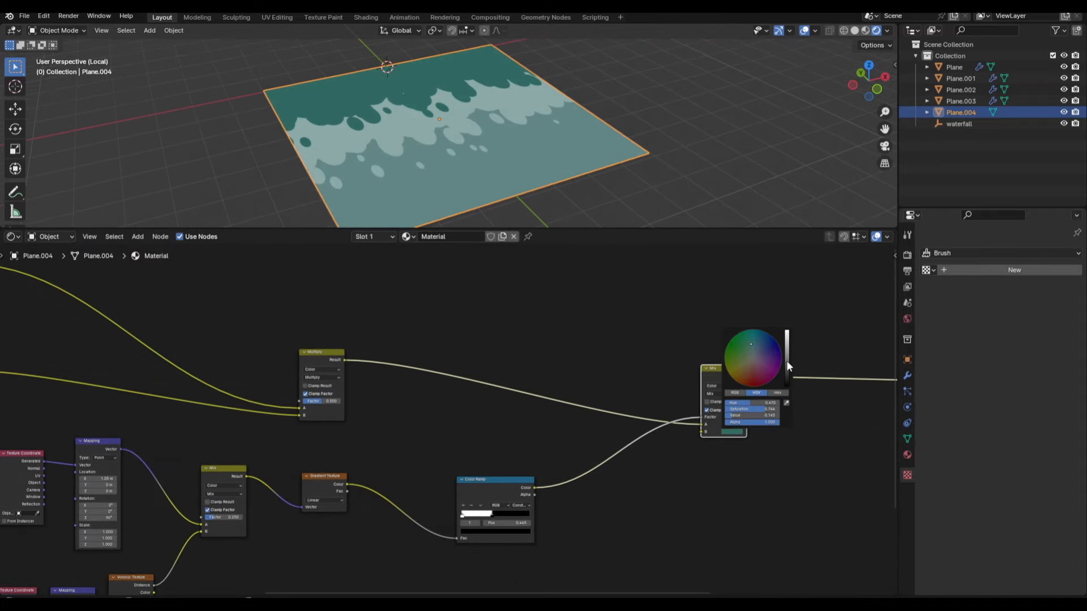
Adjust the brightness of the final Mix node's B color to a dark teal.
{"action": "left_click_drag", "start_coordinate": [787, 362], "coordinate": [788, 362]}
{"action": "left_click", "coordinate": [742, 488]}
{"action": "scroll", "coordinate": [648, 500], "scroll_direction": "down", "scroll_amount": 2}
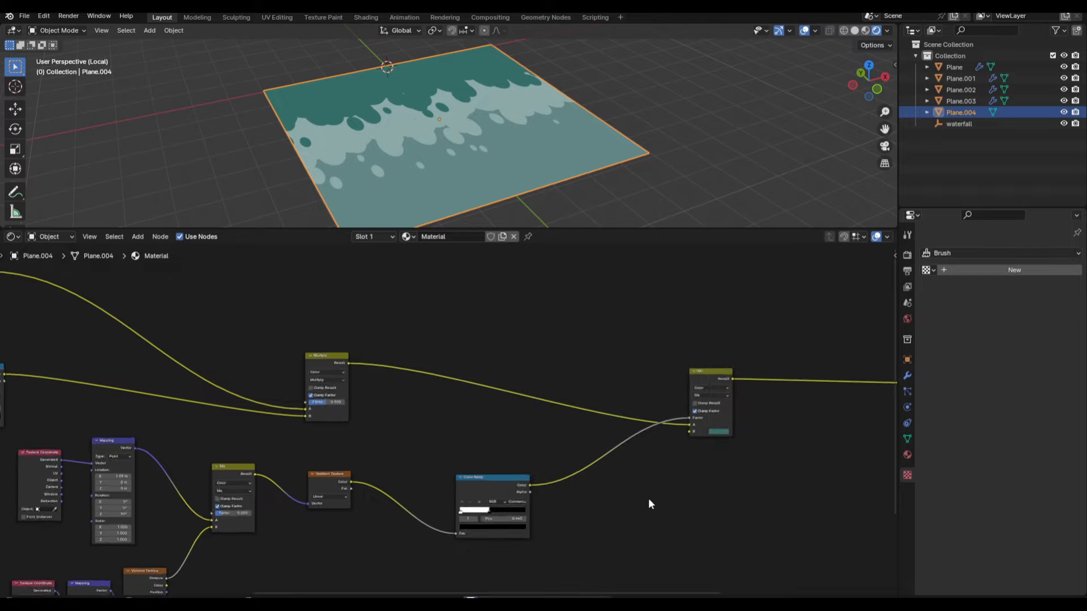
Reposition the teal Mix node slightly higher in the chain leading to the Principled BSDF.
{"action": "scroll", "coordinate": [649, 499], "scroll_direction": "right", "scroll_amount": 5}
{"action": "scroll", "coordinate": [256, 382], "scroll_direction": "left", "scroll_amount": 5}
{"action": "scroll", "coordinate": [255, 382], "scroll_direction": "up", "scroll_amount": 8}
{"action": "scroll", "coordinate": [576, 423], "scroll_direction": "down", "scroll_amount": 9}
{"action": "scroll", "coordinate": [777, 436], "scroll_direction": "right", "scroll_amount": 5}
{"action": "middle_click_drag", "start_coordinate": [778, 432], "coordinate": [657, 448]}
{"action": "left_click_drag", "start_coordinate": [798, 336], "coordinate": [818, 342]}
{"action": "left_click", "coordinate": [432, 333]}
{"action": "left_click_drag", "start_coordinate": [416, 332], "coordinate": [416, 320]}
{"action": "left_click", "coordinate": [416, 319]}
{"action": "scroll", "coordinate": [589, 312], "scroll_direction": "down", "scroll_amount": 3}
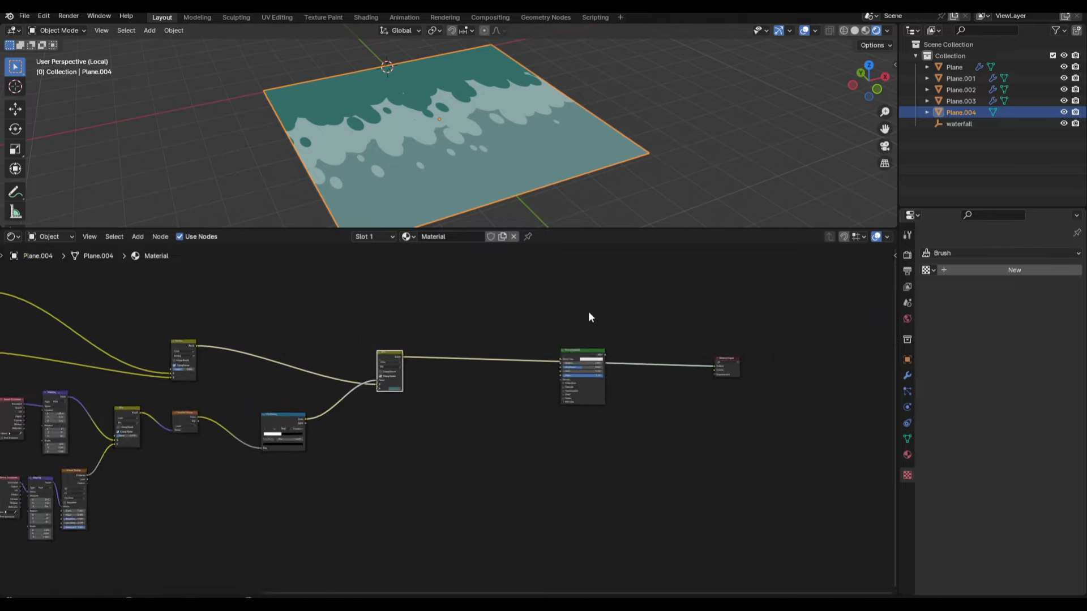
Move the Principled BSDF and Material Output together farther away from the teal Mix node.
{"action": "left_click_drag", "start_coordinate": [715, 387], "coordinate": [568, 338]}
{"action": "key", "text": "g"}
{"action": "left_click", "coordinate": [845, 374]}
{"action": "scroll", "coordinate": [645, 399], "scroll_direction": "up", "scroll_amount": 2}
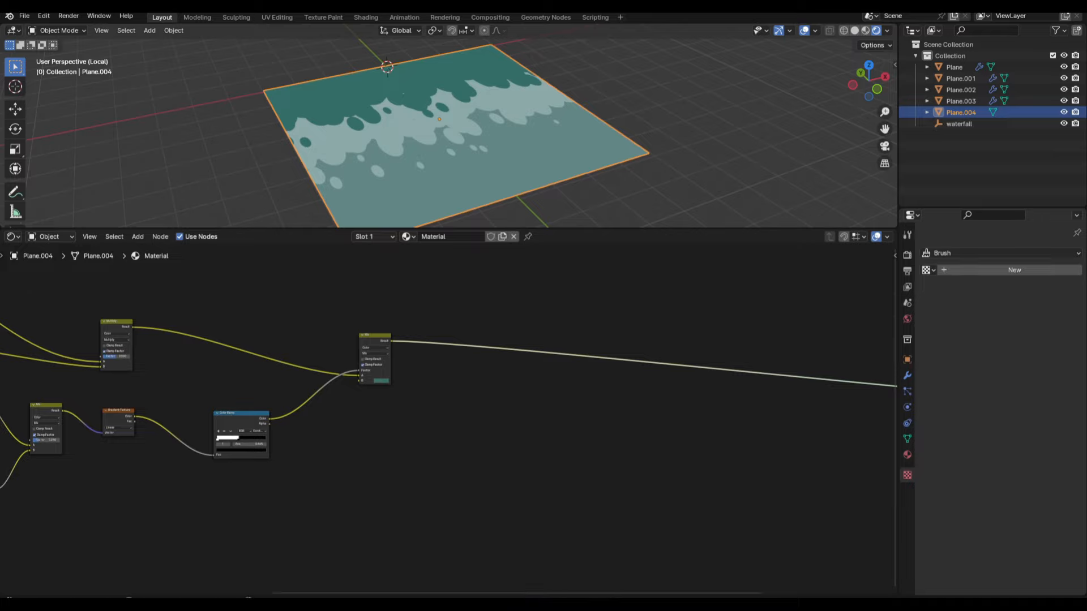
Add a Noise Texture node in the free space below the link to the Principled BSDF.
{"action": "middle_click_drag", "start_coordinate": [518, 452], "coordinate": [405, 365]}
{"action": "left_click", "coordinate": [518, 412]}
{"action": "key", "text": "shift+a"}
{"action": "left_click", "coordinate": [566, 352]}
{"action": "type", "text": "noi"}
{"action": "key", "text": "Return"}
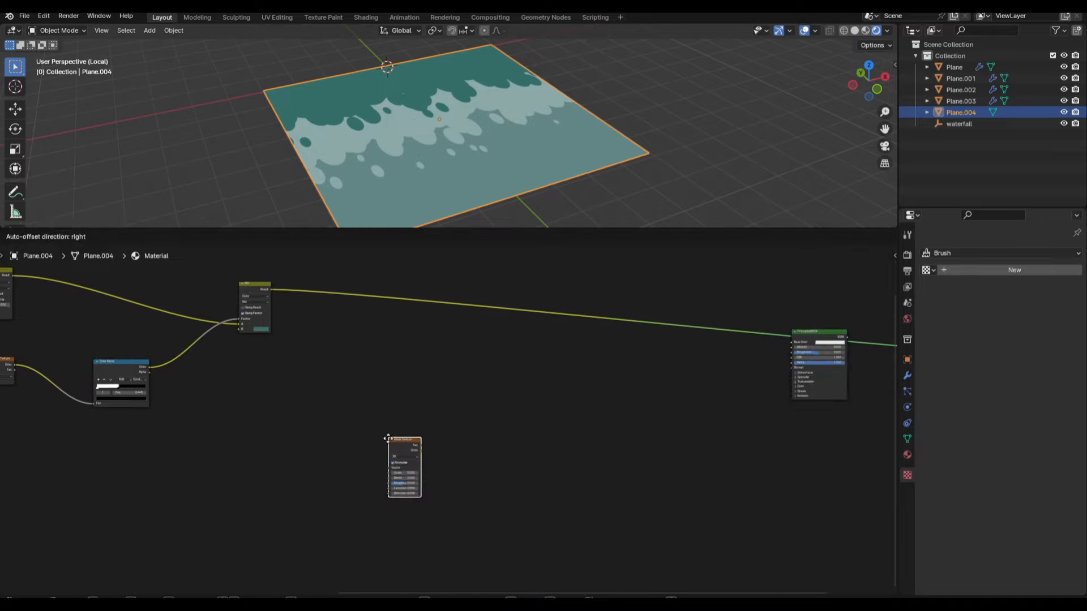
{"action": "left_click", "coordinate": [406, 422]}
Attach Texture Coordinate and Mapping nodes to the Noise Texture and spread the three nodes apart.
{"action": "key", "text": "ctrl+t"}
{"action": "key", "text": "g"}
{"action": "left_click", "coordinate": [371, 412]}
{"action": "left_click_drag", "start_coordinate": [275, 402], "coordinate": [323, 443]}
{"action": "key", "text": "g"}
{"action": "left_click", "coordinate": [386, 401]}
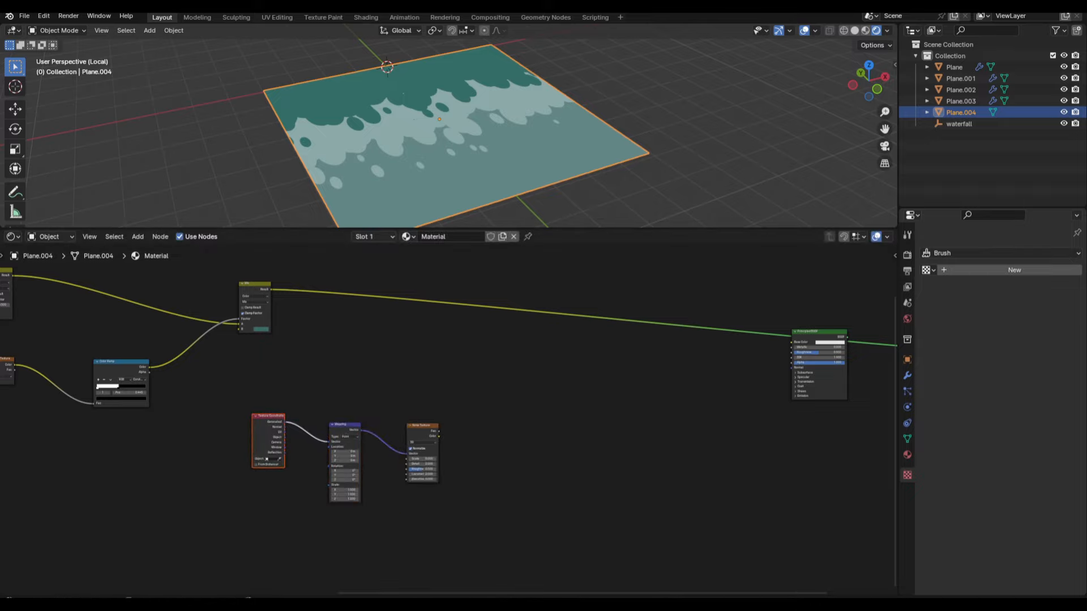
Preview the Noise Texture on the plane.
{"action": "scroll", "coordinate": [437, 460], "scroll_direction": "up", "scroll_amount": 2}
{"action": "left_click", "coordinate": [468, 372], "text": "ctrl+shift"}
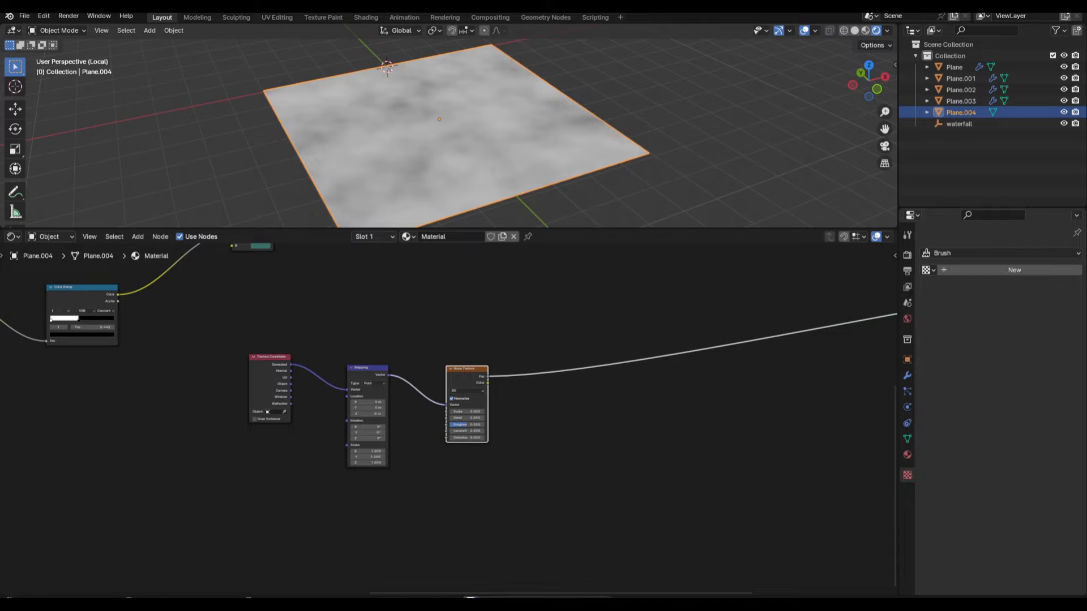
{"action": "scroll", "coordinate": [482, 406], "scroll_direction": "up", "scroll_amount": 2}
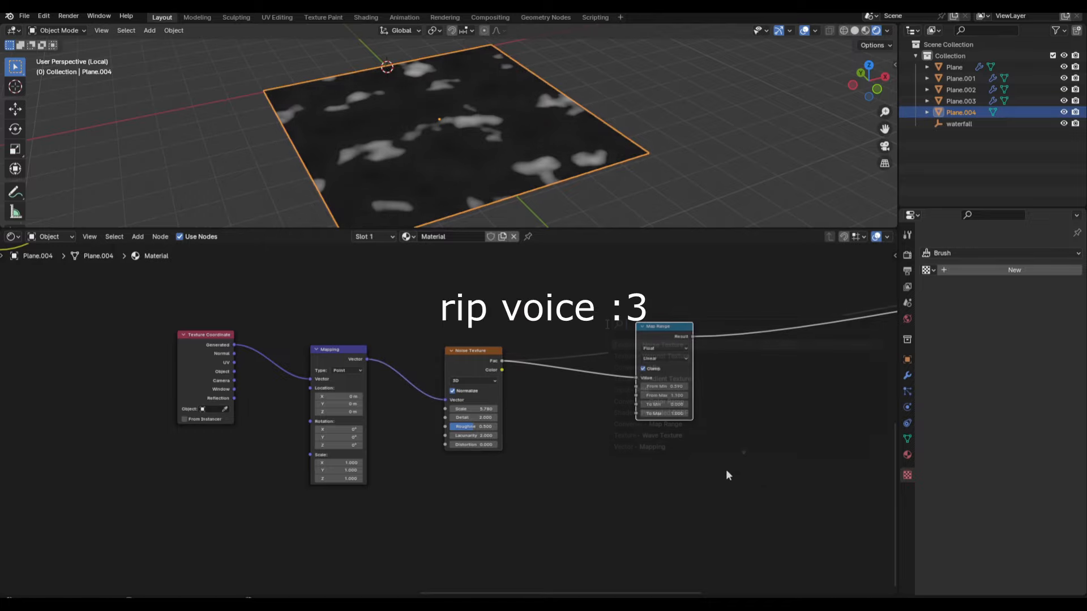
Set up a Gradient Texture with Texture Coordinate and Mapping nodes below the noise nodes, using the Quadratic Sphere type.
{"action": "key", "text": "g"}
{"action": "left_click_drag", "start_coordinate": [235, 432], "coordinate": [214, 437]}
{"action": "key", "text": "g"}
{"action": "left_click", "coordinate": [434, 301]}
{"action": "left_click", "coordinate": [436, 391]}
{"action": "key", "text": "Return"}
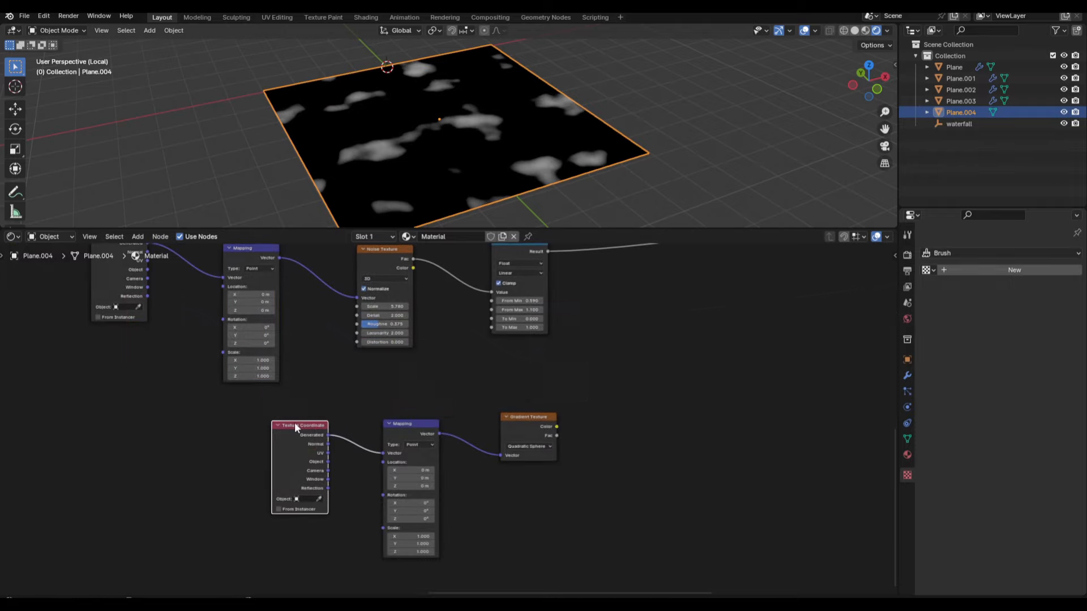
Preview the Quadratic Sphere gradient and set its Mapping location to X -0.48 m and Y -0.42 m.
{"action": "scroll", "coordinate": [439, 511], "scroll_direction": "up", "scroll_amount": 2}
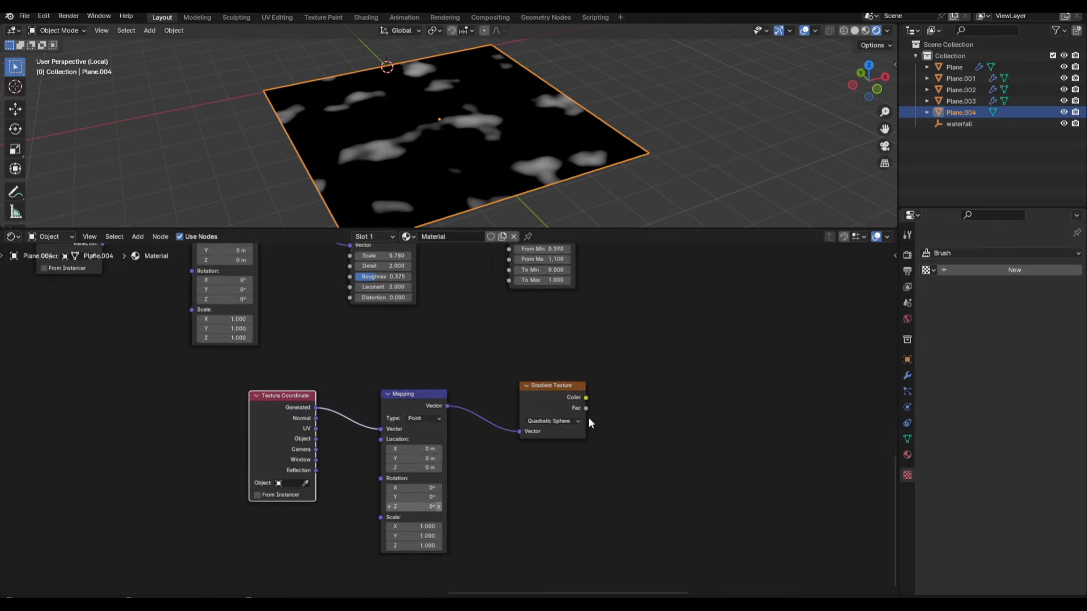
{"action": "left_click", "coordinate": [559, 387], "text": "ctrl+shift"}
{"action": "mouse_move", "coordinate": [400, 448]}
{"action": "left_mouse_down"}
{"action": "mouse_move", "coordinate": [373, 448]}
{"action": "mouse_move", "coordinate": [390, 459]}
{"action": "left_mouse_up"}
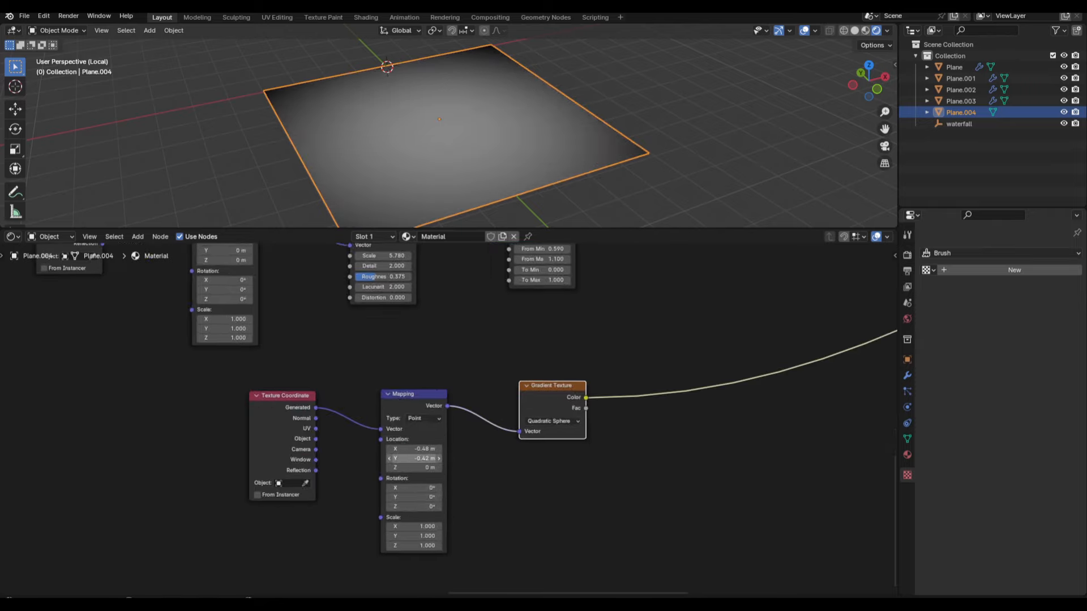
{"action": "left_click_drag", "start_coordinate": [400, 526], "coordinate": [390, 546]}
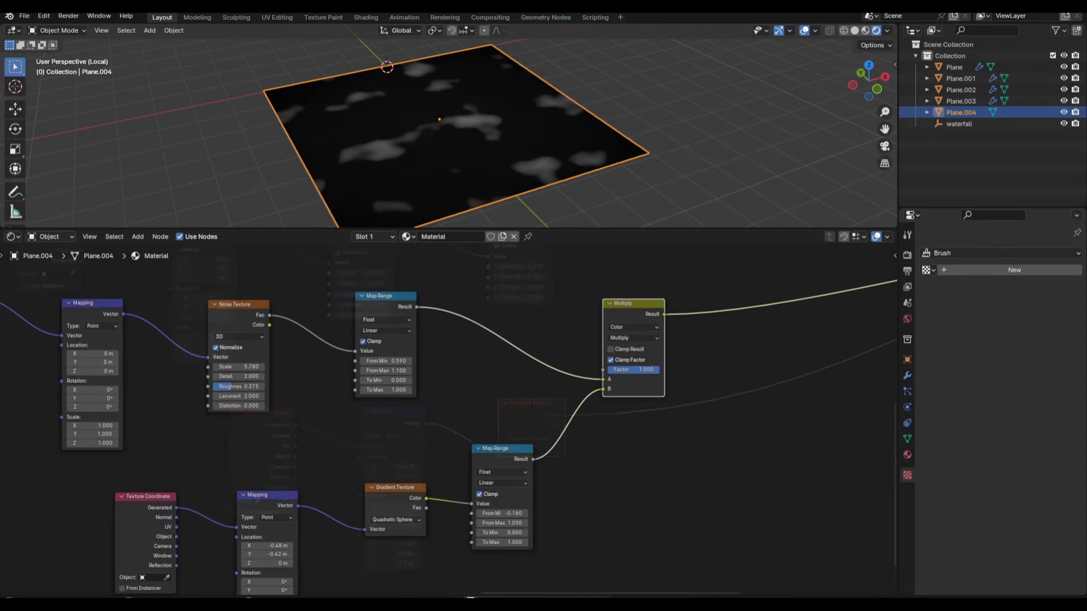
Set the noise Mapping's X scale to 4.9 and increase its Y scale for smaller foam specks.
{"action": "middle_click_drag", "start_coordinate": [70, 424], "coordinate": [304, 424]}
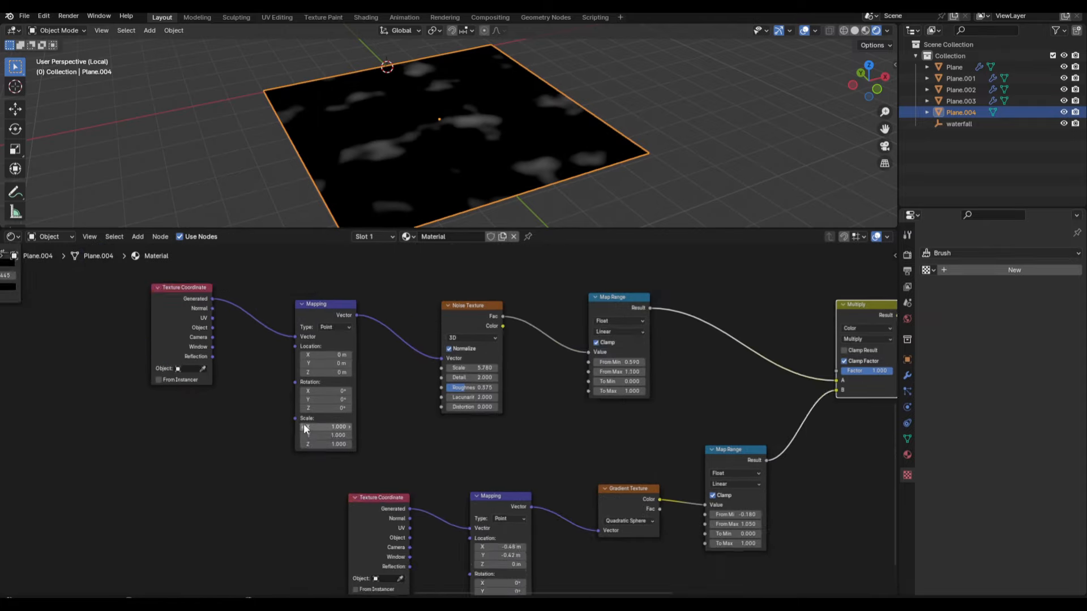
{"action": "scroll", "coordinate": [305, 427], "scroll_direction": "up", "scroll_amount": 3}
{"action": "left_click_drag", "start_coordinate": [307, 429], "coordinate": [368, 440]}
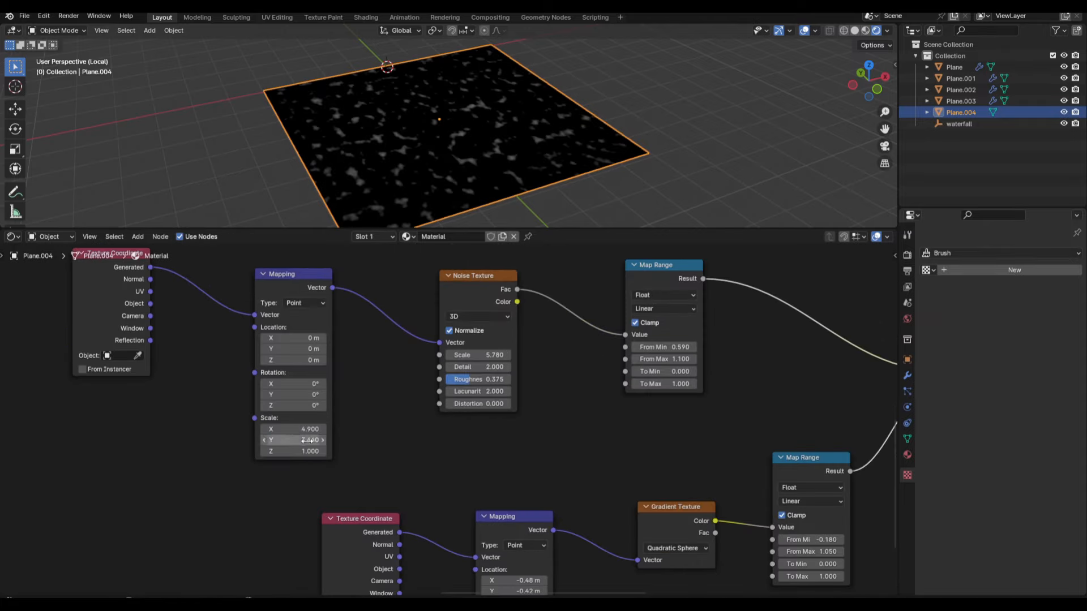
Move the teal Mix node along so it sits above the noise and gradient branch.
{"action": "scroll", "coordinate": [589, 386], "scroll_direction": "down", "scroll_amount": 8}
{"action": "middle_click_drag", "start_coordinate": [775, 320], "coordinate": [474, 435]}
{"action": "scroll", "coordinate": [474, 435], "scroll_direction": "down", "scroll_amount": 4}
{"action": "left_click_drag", "start_coordinate": [133, 308], "coordinate": [261, 350]}
{"action": "key", "text": "g"}
{"action": "left_click", "coordinate": [491, 348]}
{"action": "scroll", "coordinate": [502, 412], "scroll_direction": "up", "scroll_amount": 4}
{"action": "middle_click_drag", "start_coordinate": [501, 413], "coordinate": [461, 385]}
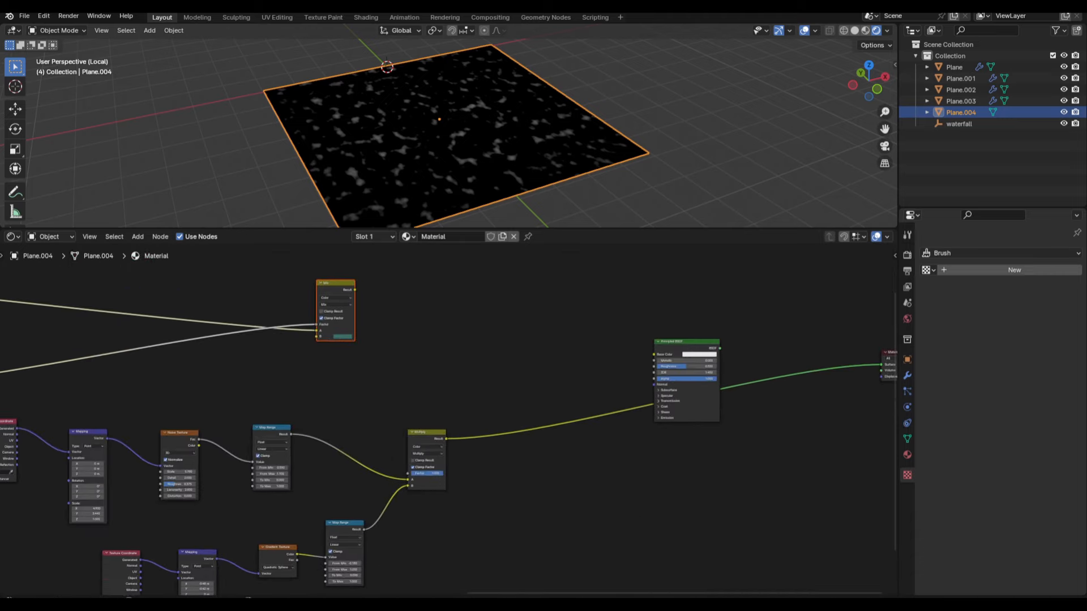
Insert a Color Ramp after the Multiply node of the noise branch and set it to Constant interpolation.
{"action": "key", "text": "shift+a"}
{"action": "type", "text": "color"}
{"action": "key", "text": "Return"}
{"action": "left_click", "coordinate": [507, 418]}
{"action": "scroll", "coordinate": [508, 351], "scroll_direction": "up", "scroll_amount": 4}
{"action": "left_click", "coordinate": [601, 449]}
{"action": "left_click", "coordinate": [602, 500]}
Set the white stop of the foam Color Ramp to position 0.05.
{"action": "scroll", "coordinate": [570, 461], "scroll_direction": "up", "scroll_amount": 1}
{"action": "left_click_drag", "start_coordinate": [570, 461], "coordinate": [541, 462]}
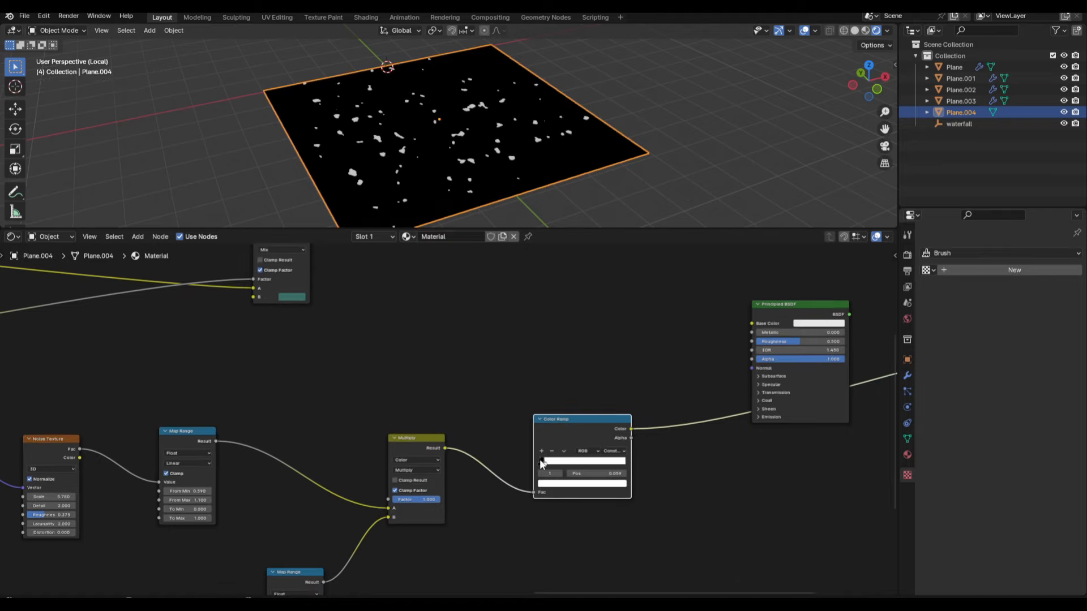
{"action": "scroll", "coordinate": [599, 437], "scroll_direction": "up", "scroll_amount": 3}
{"action": "left_click", "coordinate": [655, 485]}
{"action": "type", "text": "0.05"}
{"action": "key", "text": "Return"}
{"action": "scroll", "coordinate": [623, 430], "scroll_direction": "down", "scroll_amount": 3}
Move the Principled BSDF and Material Output farther from the foam Color Ramp and select the teal Mix node.
{"action": "middle_click_drag", "start_coordinate": [570, 335], "coordinate": [542, 424]}
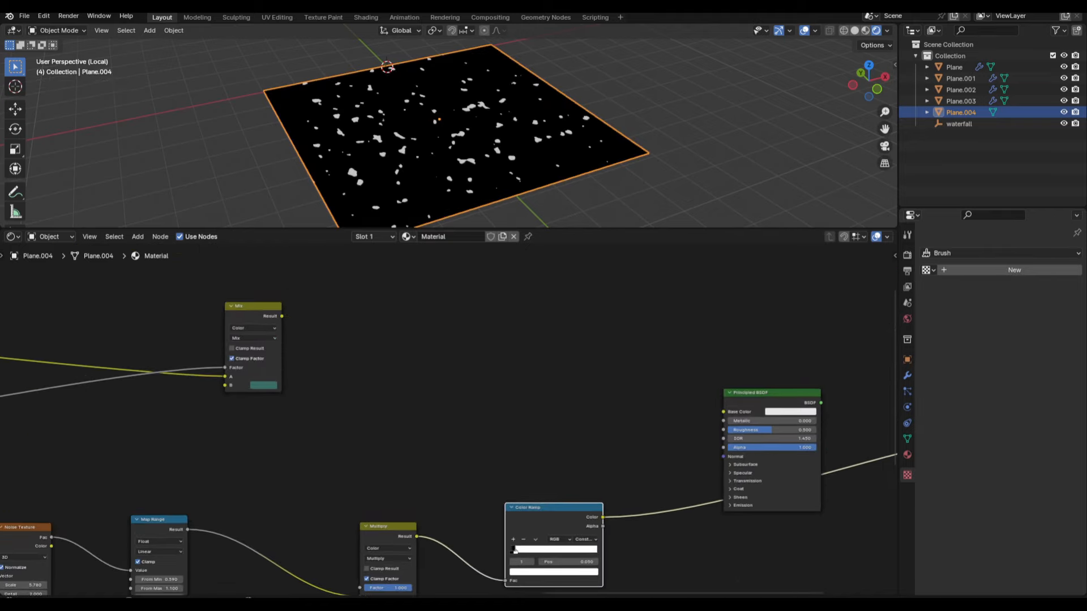
{"action": "scroll", "coordinate": [493, 381], "scroll_direction": "down", "scroll_amount": 7}
{"action": "left_click_drag", "start_coordinate": [651, 404], "coordinate": [740, 358]}
{"action": "left_click_drag", "start_coordinate": [389, 374], "coordinate": [334, 344]}
{"action": "middle_click_drag", "start_coordinate": [672, 528], "coordinate": [625, 508]}
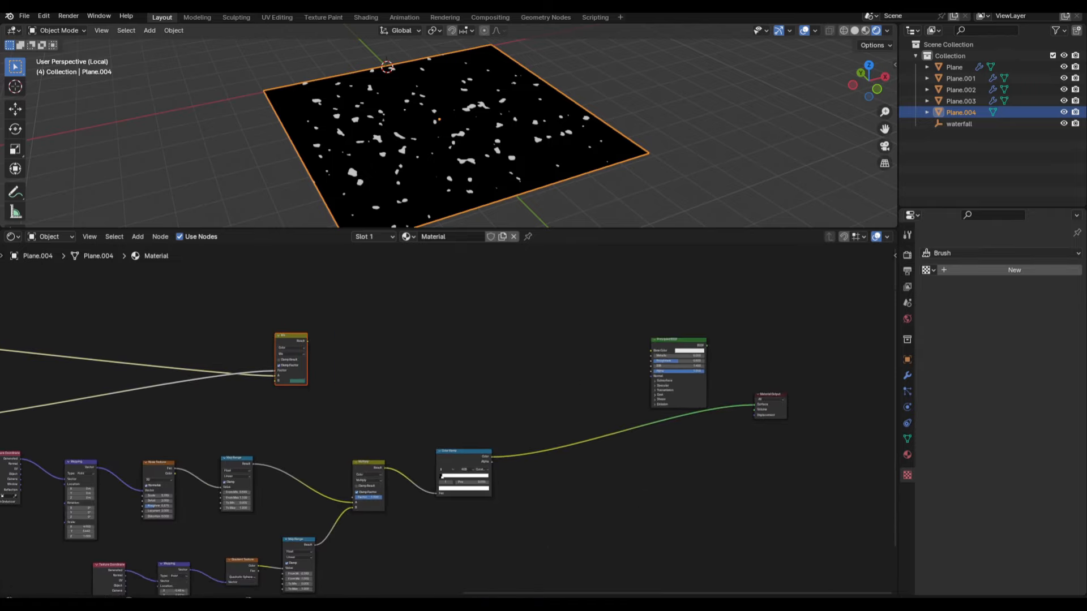
Add a Mix node with the teal Mix's Result in A and the foam Color Ramp's Color in Factor.
{"action": "scroll", "coordinate": [450, 385], "scroll_direction": "up", "scroll_amount": 2}
{"action": "left_click_drag", "start_coordinate": [266, 318], "coordinate": [561, 342]}
{"action": "type", "text": "mix"}
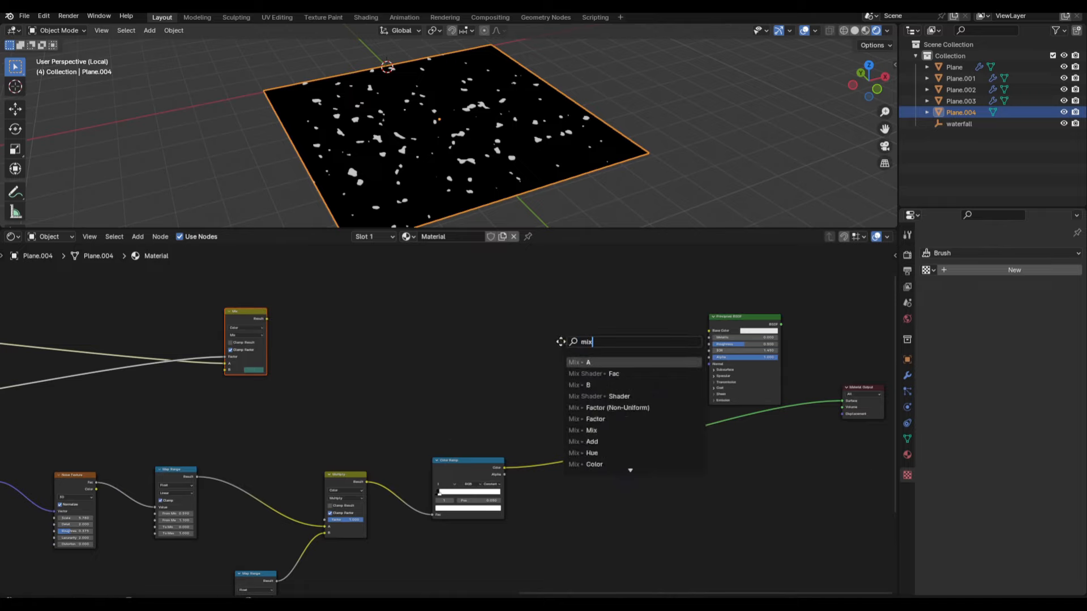
{"action": "key", "text": "Return"}
{"action": "left_click_drag", "start_coordinate": [504, 468], "coordinate": [593, 387]}
{"action": "left_click", "coordinate": [505, 469]}
{"action": "left_click_drag", "start_coordinate": [504, 468], "coordinate": [591, 384]}
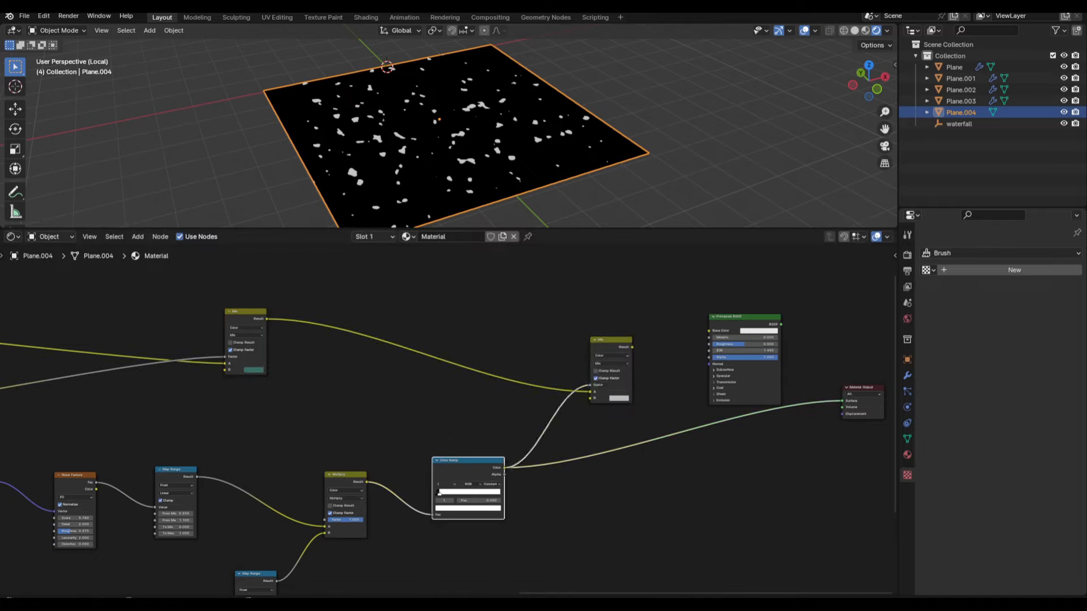
Set the new foam Mix node's B color to a pale light blue.
{"action": "left_click", "coordinate": [626, 398]}
{"action": "mouse_move", "coordinate": [670, 333]}
{"action": "left_mouse_down"}
{"action": "mouse_move", "coordinate": [669, 305]}
{"action": "mouse_move", "coordinate": [638, 322]}
{"action": "left_mouse_up"}
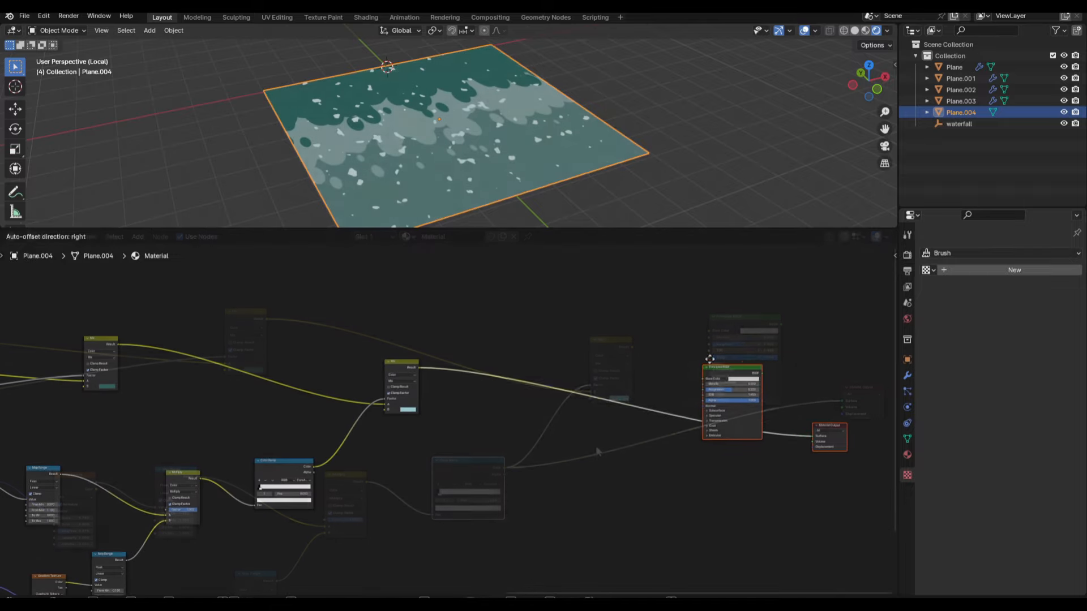
Shift the Principled BSDF and Material Output well beyond the foam Mix node to free up space.
{"action": "scroll", "coordinate": [573, 406], "scroll_direction": "down", "scroll_amount": 2}
{"action": "middle_click_drag", "start_coordinate": [573, 406], "coordinate": [490, 401]}
{"action": "key", "text": "g"}
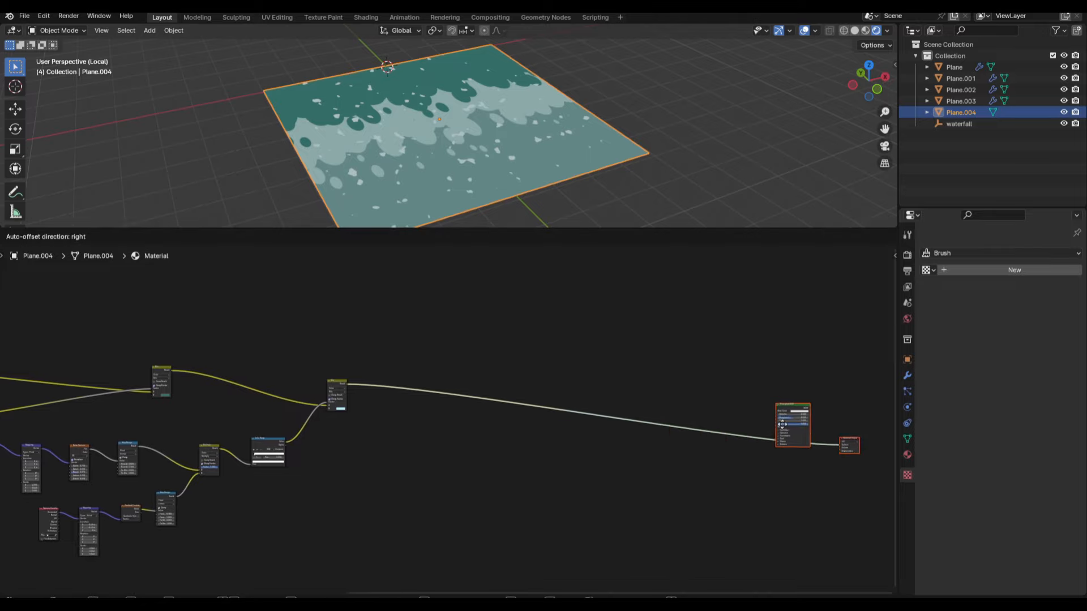
{"action": "left_click", "coordinate": [698, 401]}
{"action": "scroll", "coordinate": [549, 372], "scroll_direction": "up", "scroll_amount": 2}
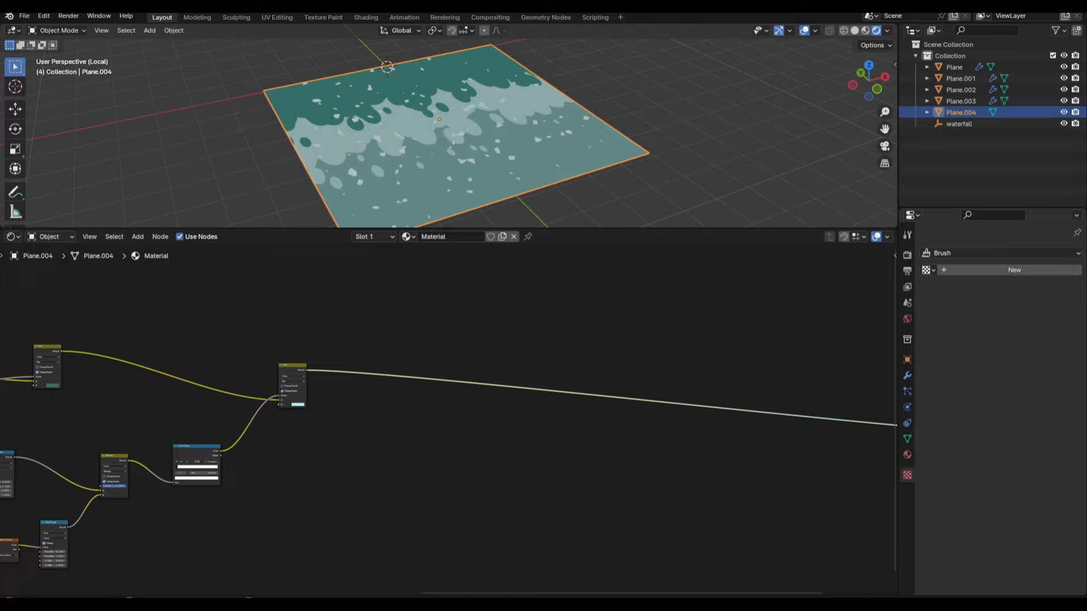
Add another Mix node fed by the foam Mix's Result and turn it into a node group.
{"action": "left_click_drag", "start_coordinate": [305, 371], "coordinate": [527, 375]}
{"action": "type", "text": "mix"}
{"action": "left_click", "coordinate": [525, 407]}
{"action": "key", "text": "ctrl+g"}
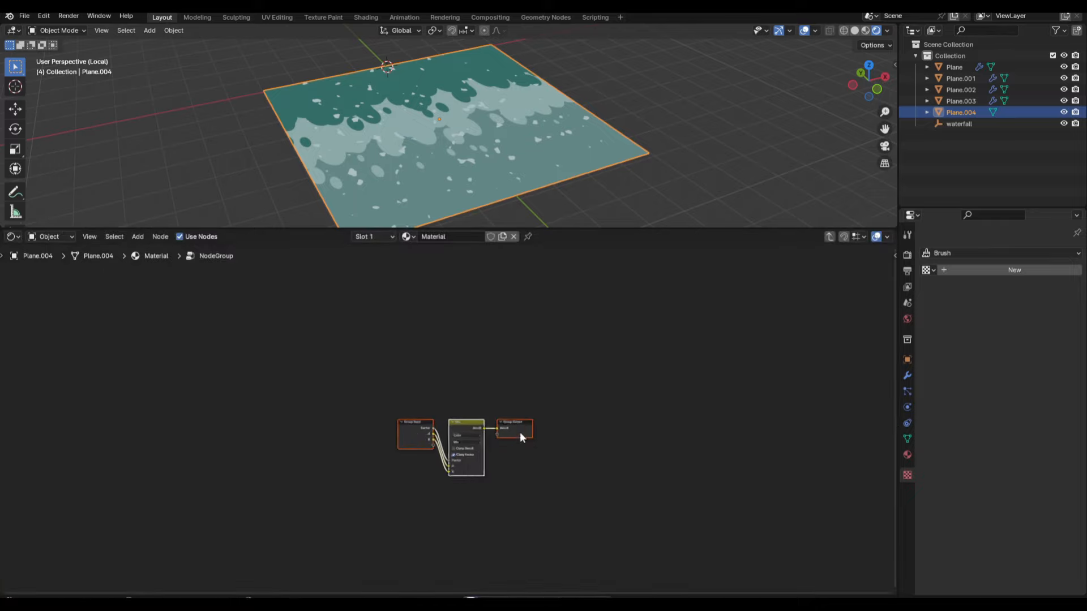
{"action": "key", "text": "Home"}
Disconnect the Mix node's Factor inside the group and remove the Factor and B group inputs, keeping only A.
{"action": "left_click_drag", "start_coordinate": [463, 476], "coordinate": [484, 477]}
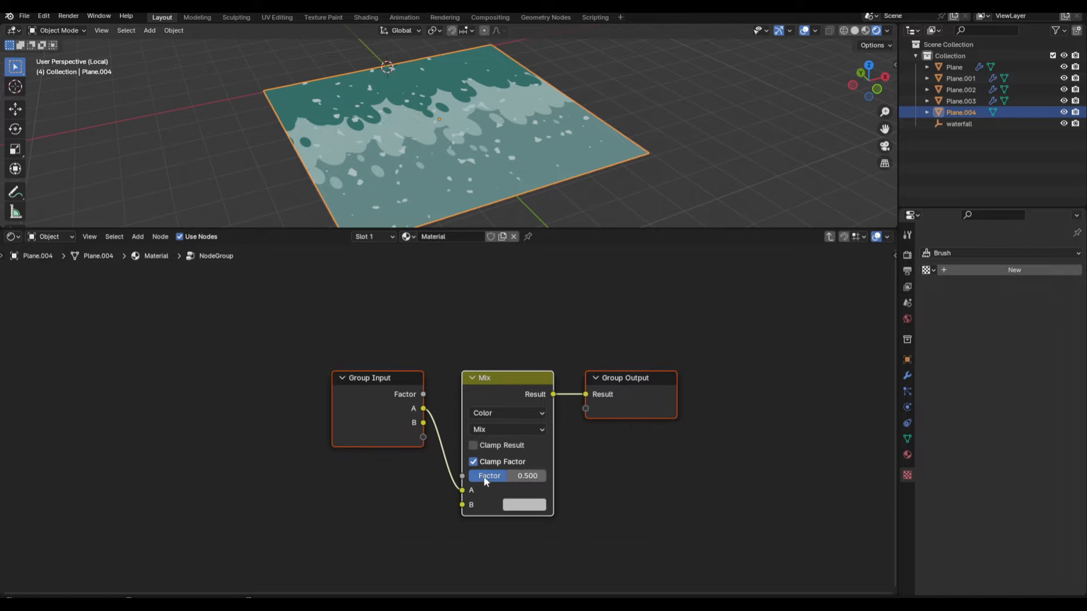
{"action": "key", "text": "n"}
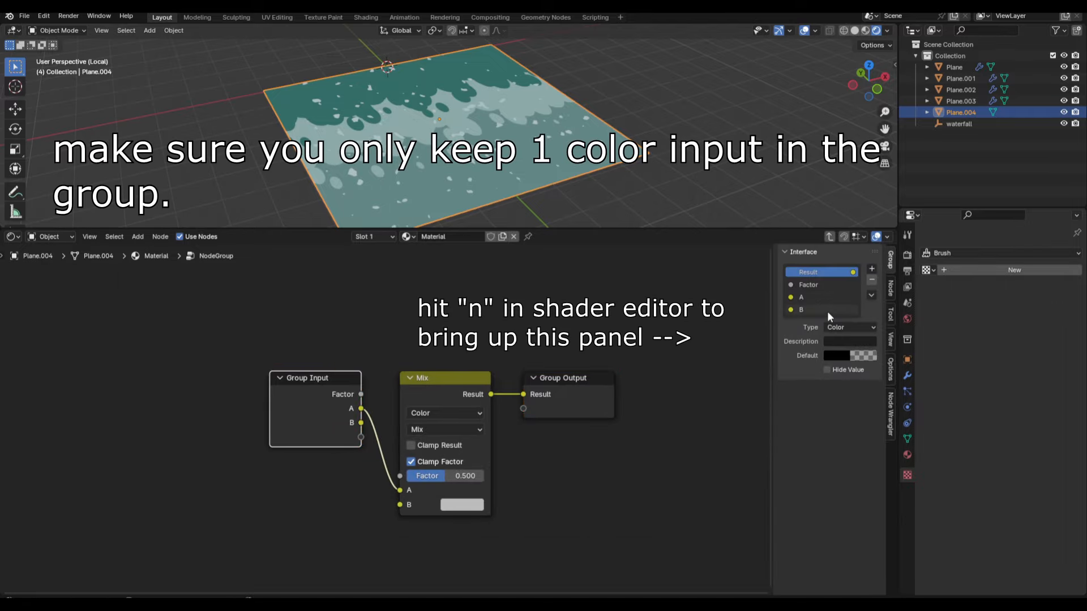
{"action": "left_click", "coordinate": [808, 284]}
{"action": "left_click", "coordinate": [872, 280]}
{"action": "left_click", "coordinate": [810, 295]}
{"action": "left_click", "coordinate": [871, 281]}
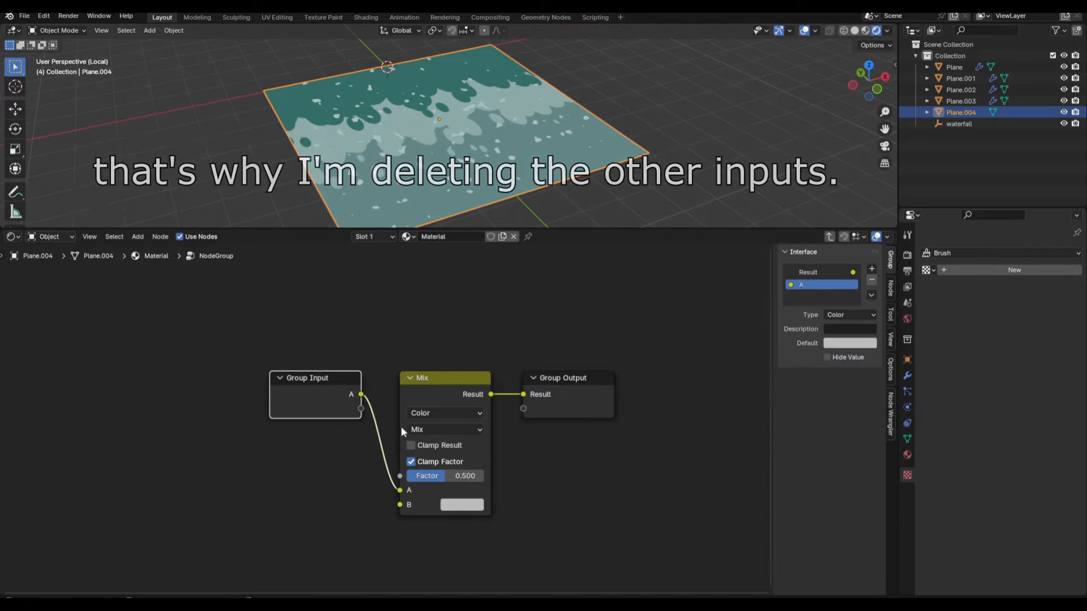
Move the Group Output away from the Mix node, and reposition the group node in the main material.
{"action": "scroll", "coordinate": [376, 420], "scroll_direction": "down", "scroll_amount": 3}
{"action": "left_click_drag", "start_coordinate": [454, 411], "coordinate": [605, 381]}
{"action": "key", "text": "Tab"}
{"action": "middle_click_drag", "start_coordinate": [433, 392], "coordinate": [619, 399]}
{"action": "left_click_drag", "start_coordinate": [663, 401], "coordinate": [533, 391]}
{"action": "scroll", "coordinate": [532, 395], "scroll_direction": "up", "scroll_amount": 1}
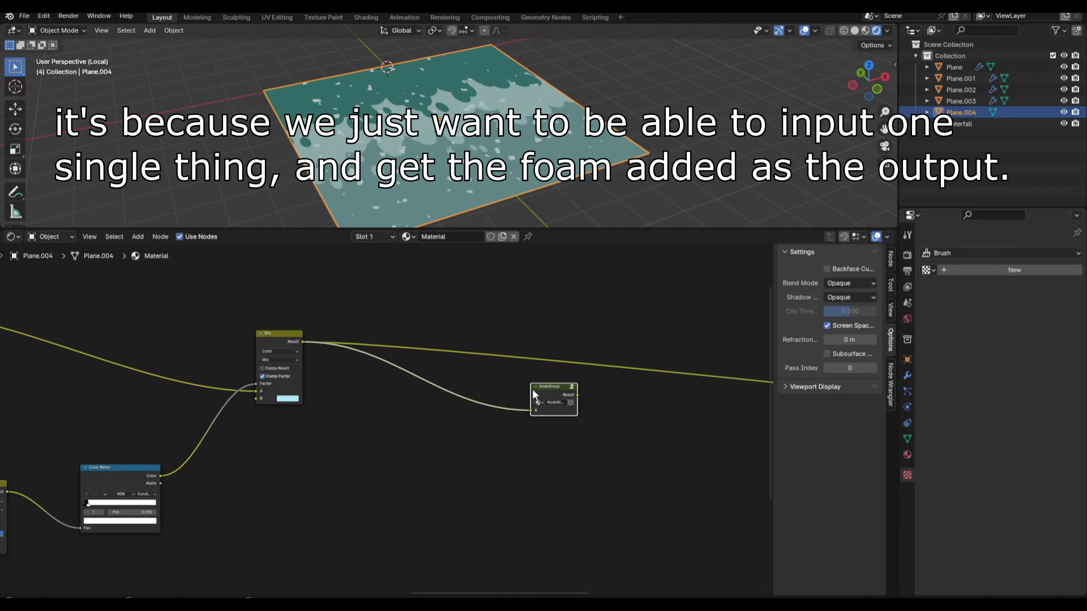
{"action": "middle_click_drag", "start_coordinate": [551, 406], "coordinate": [533, 395]}
{"action": "key", "text": "Tab"}
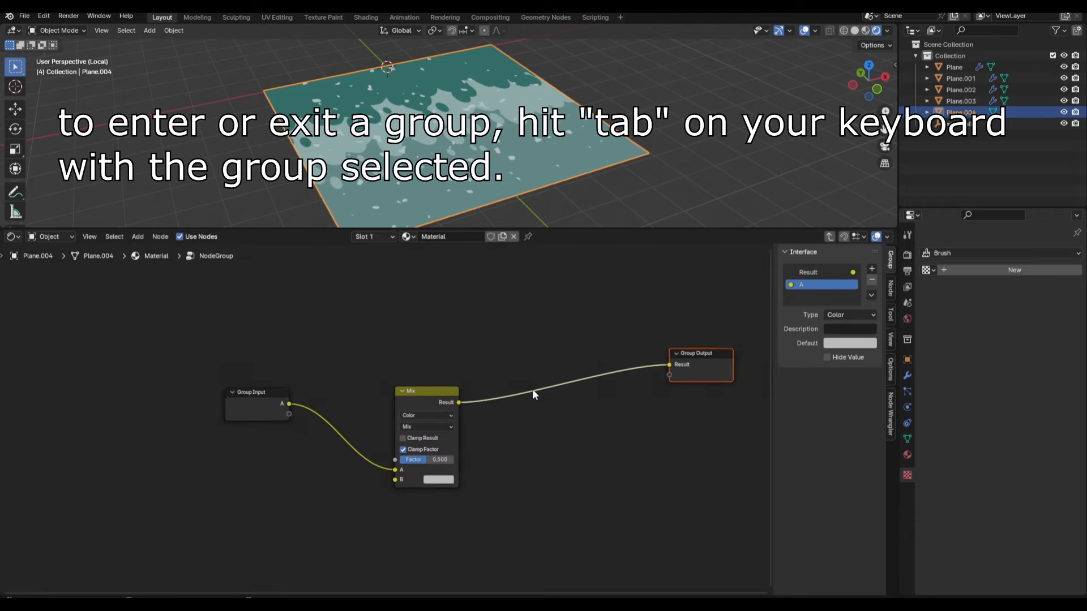
{"action": "key", "text": "Tab"}
Rename the node group to foam and open it for editing with the sidebar hidden.
{"action": "scroll", "coordinate": [576, 366], "scroll_direction": "down", "scroll_amount": 3}
{"action": "key", "text": "n"}
{"action": "middle_click_drag", "start_coordinate": [576, 368], "coordinate": [552, 354]}
{"action": "left_click_drag", "start_coordinate": [560, 361], "coordinate": [517, 363]}
{"action": "left_click", "coordinate": [576, 369]}
{"action": "key", "text": "Tab"}
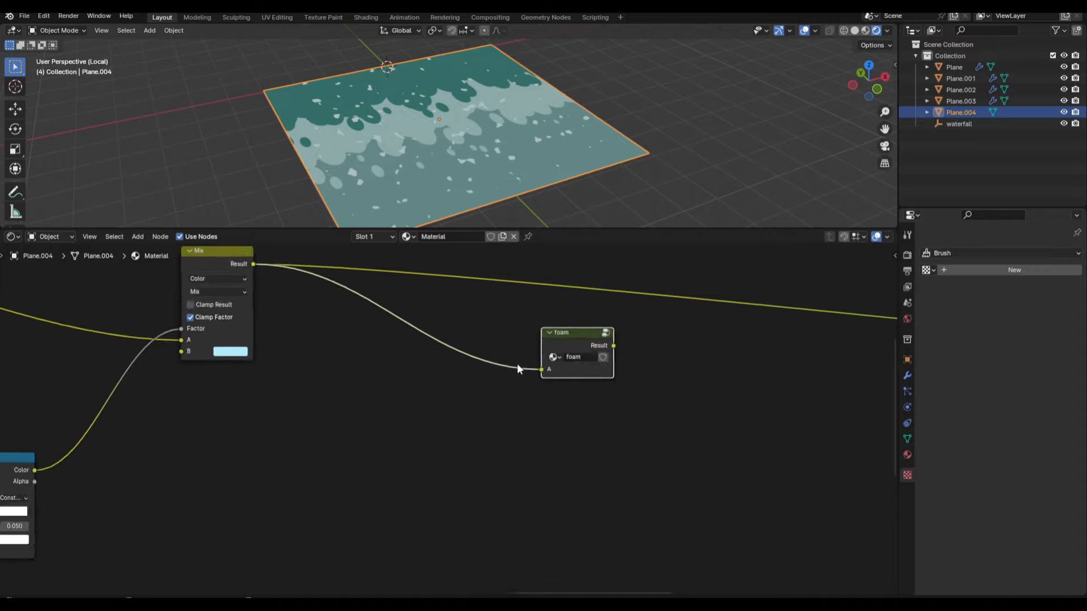
Move the Group Input node far from the Mix node inside the foam group to make room.
{"action": "left_click_drag", "start_coordinate": [375, 418], "coordinate": [312, 357]}
{"action": "key", "text": "g"}
{"action": "left_click", "coordinate": [212, 313]}
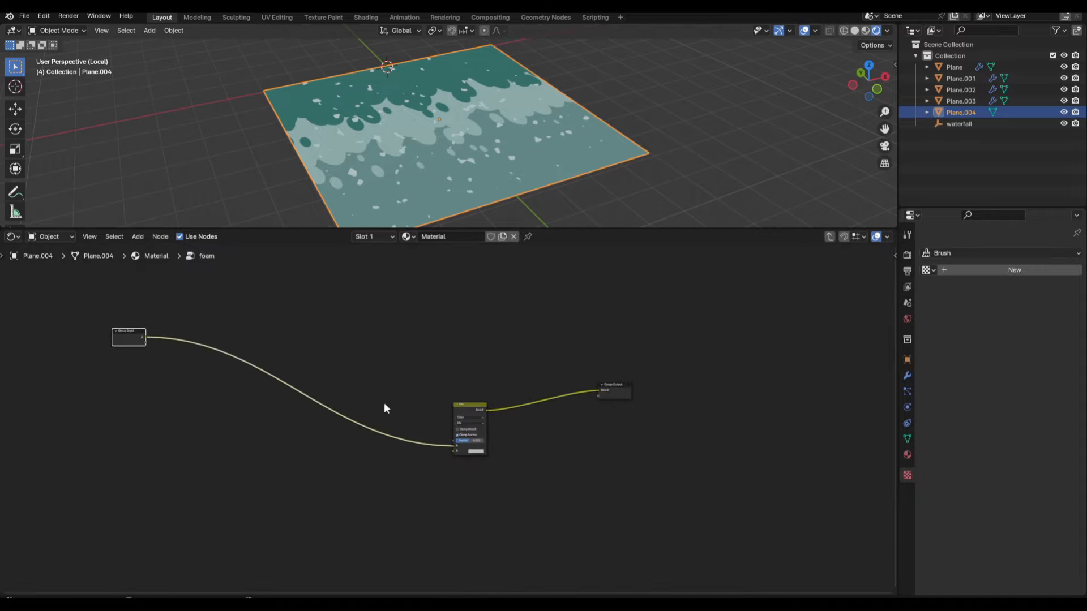
{"action": "scroll", "coordinate": [408, 441], "scroll_direction": "down", "scroll_amount": 4}
{"action": "middle_click_drag", "start_coordinate": [420, 461], "coordinate": [540, 345]}
{"action": "scroll", "coordinate": [542, 358], "scroll_direction": "up", "scroll_amount": 3}
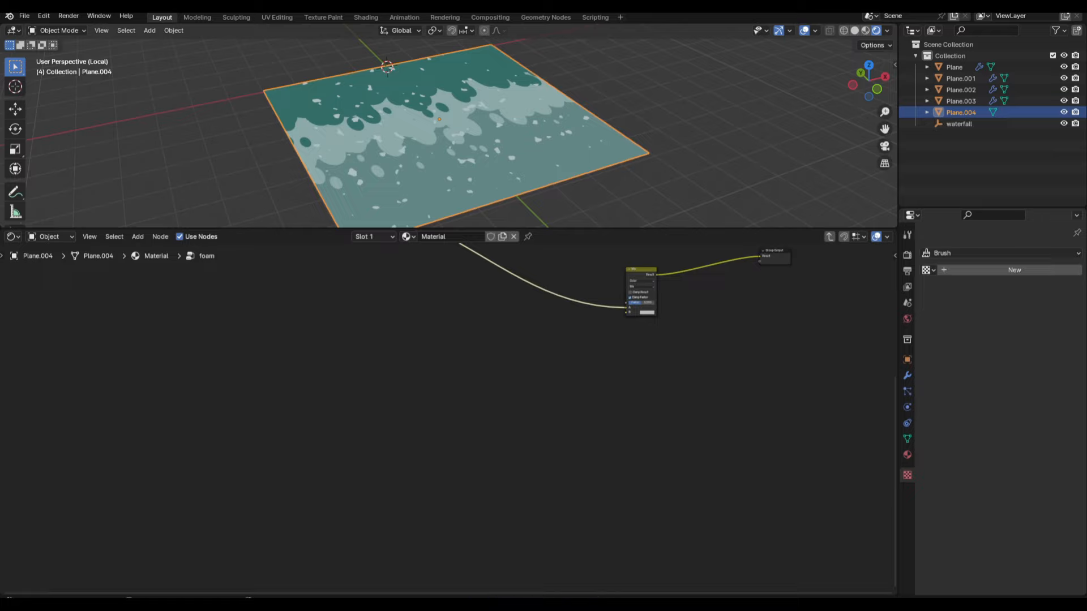
Add a Voronoi Texture to the foam group, fed by Texture Coordinate and Mapping nodes.
{"action": "middle_click_drag", "start_coordinate": [643, 364], "coordinate": [648, 421]}
{"action": "key", "text": "shift+a"}
{"action": "type", "text": "voronoi"}
{"action": "key", "text": "Return"}
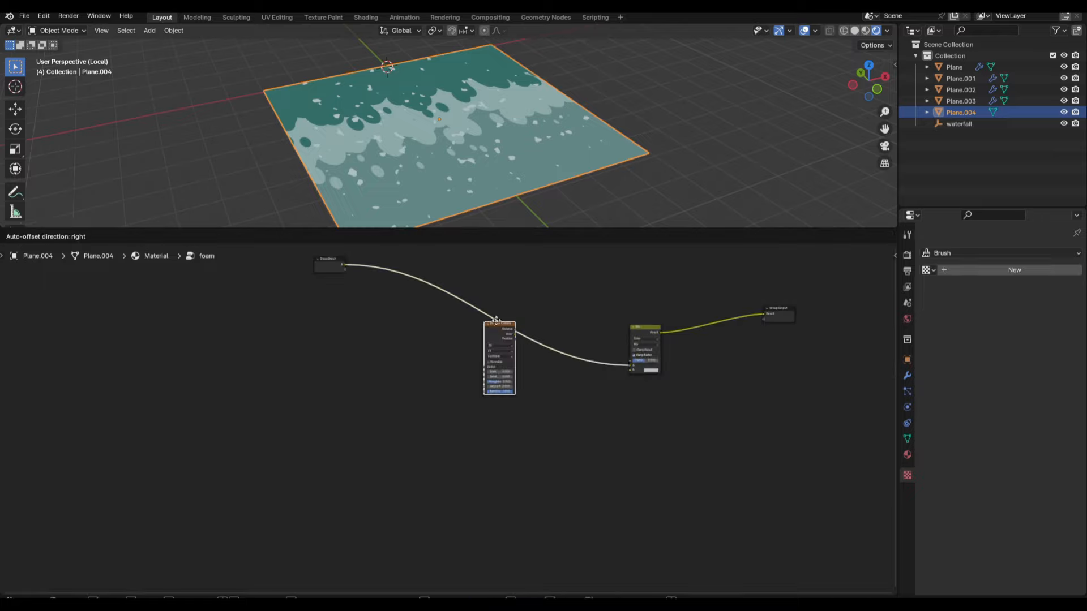
{"action": "left_click", "coordinate": [394, 394]}
{"action": "key", "text": "ctrl+t"}
{"action": "key", "text": "KP_Decimal"}
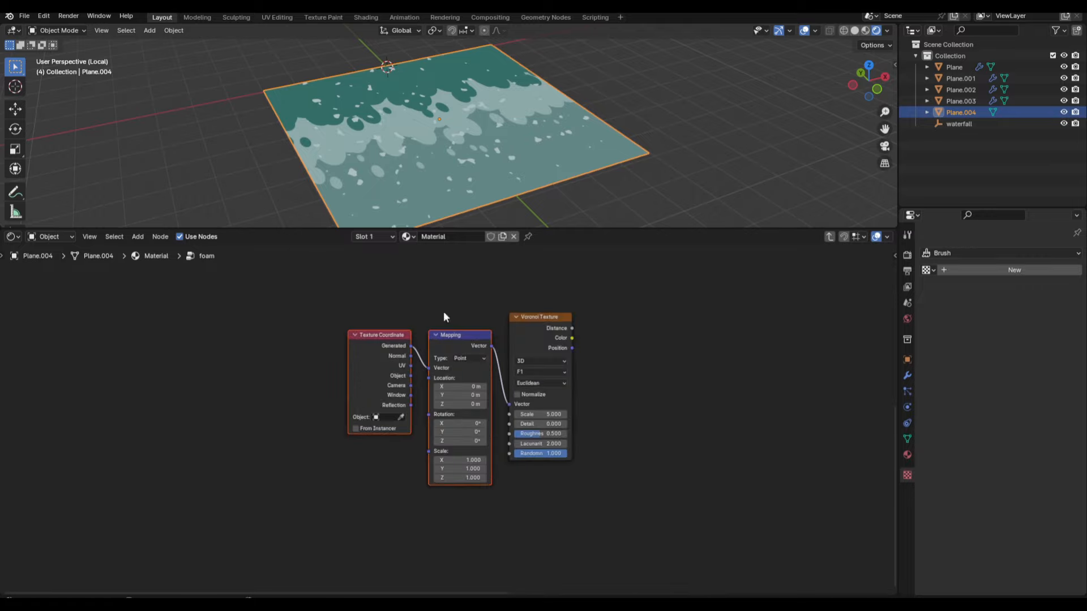
Move the Texture Coordinate and Mapping nodes away from the Voronoi Texture to make room between them.
{"action": "left_click_drag", "start_coordinate": [439, 331], "coordinate": [340, 368]}
{"action": "key", "text": "g"}
{"action": "left_click", "coordinate": [623, 358]}
{"action": "scroll", "coordinate": [623, 359], "scroll_direction": "down", "scroll_amount": 2}
{"action": "middle_click_drag", "start_coordinate": [623, 359], "coordinate": [638, 298]}
Duplicate the Voronoi Texture with its Mapping link, place the copy below the original and set it to Smooth F1.
{"action": "left_click", "coordinate": [560, 281]}
{"action": "key", "text": "ctrl+shift+d"}
{"action": "left_click", "coordinate": [571, 416]}
{"action": "middle_click_drag", "start_coordinate": [571, 416], "coordinate": [556, 436]}
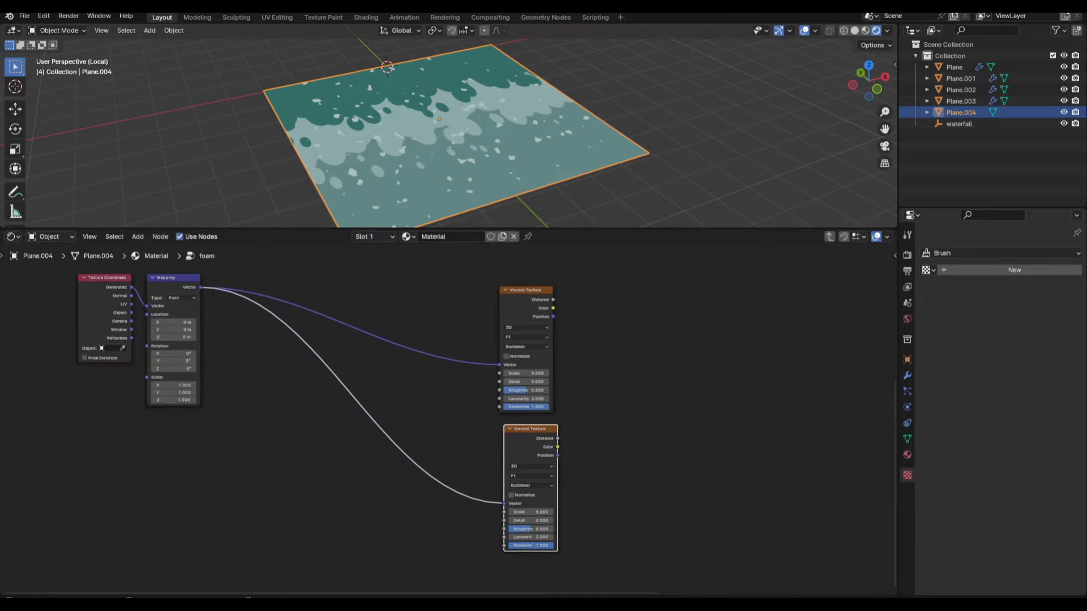
{"action": "scroll", "coordinate": [582, 449], "scroll_direction": "up", "scroll_amount": 2}
{"action": "left_click", "coordinate": [470, 488]}
{"action": "left_click", "coordinate": [473, 548]}
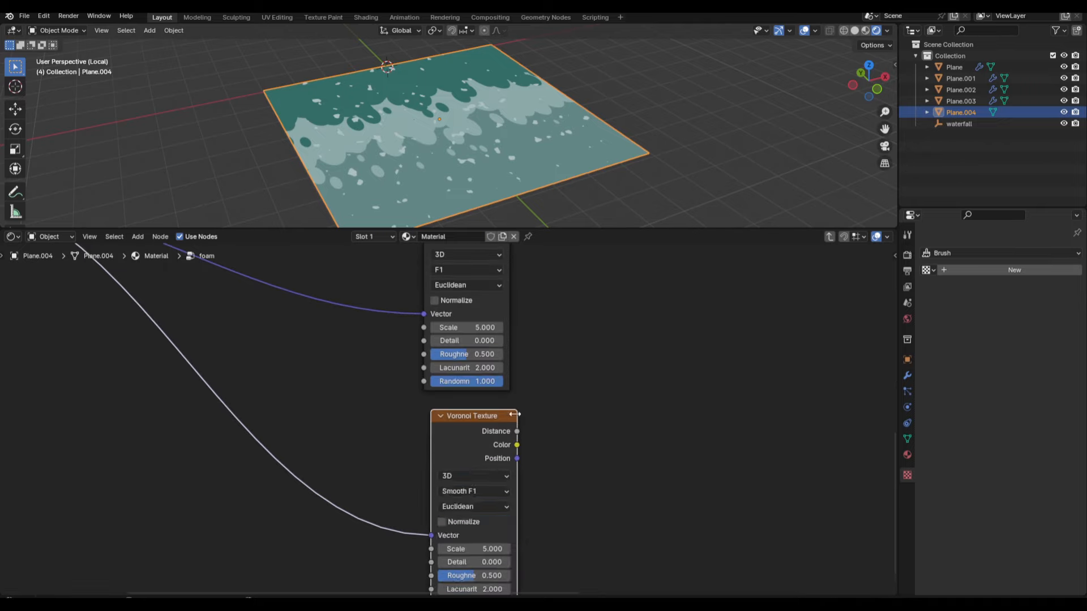
Subtract the Smooth F1 Voronoi's distance from the F1 Voronoi's distance with a Math node and preview the result.
{"action": "scroll", "coordinate": [453, 419], "scroll_direction": "down", "scroll_amount": 2}
{"action": "left_click_drag", "start_coordinate": [491, 277], "coordinate": [631, 303]}
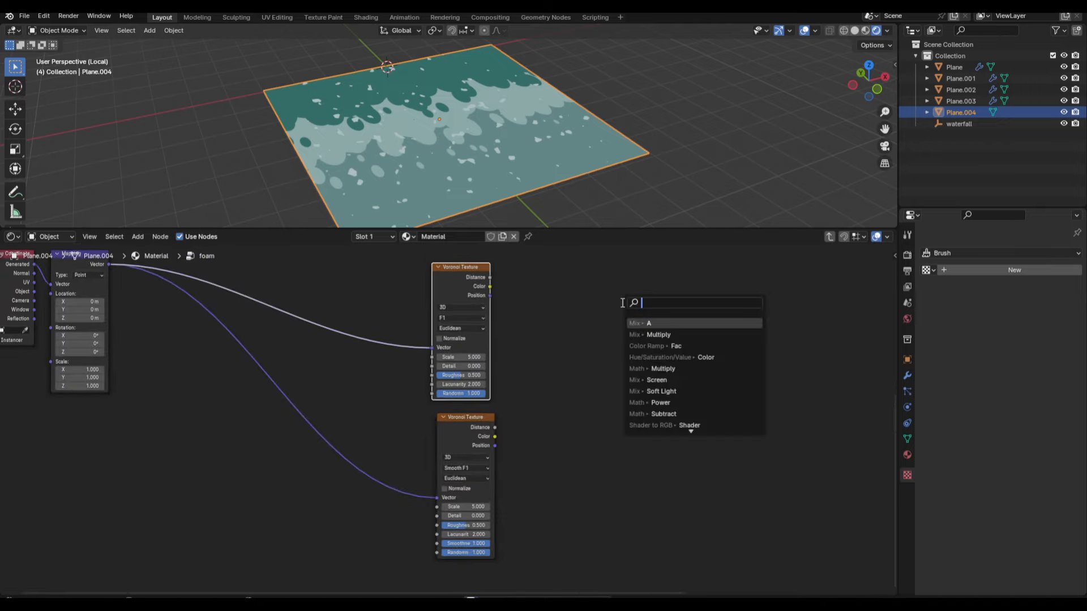
{"action": "type", "text": "subtract"}
{"action": "key", "text": "Return"}
{"action": "left_click_drag", "start_coordinate": [495, 428], "coordinate": [605, 347]}
{"action": "scroll", "coordinate": [656, 387], "scroll_direction": "down", "scroll_amount": 3}
{"action": "left_click", "coordinate": [606, 348], "text": "ctrl+shift"}
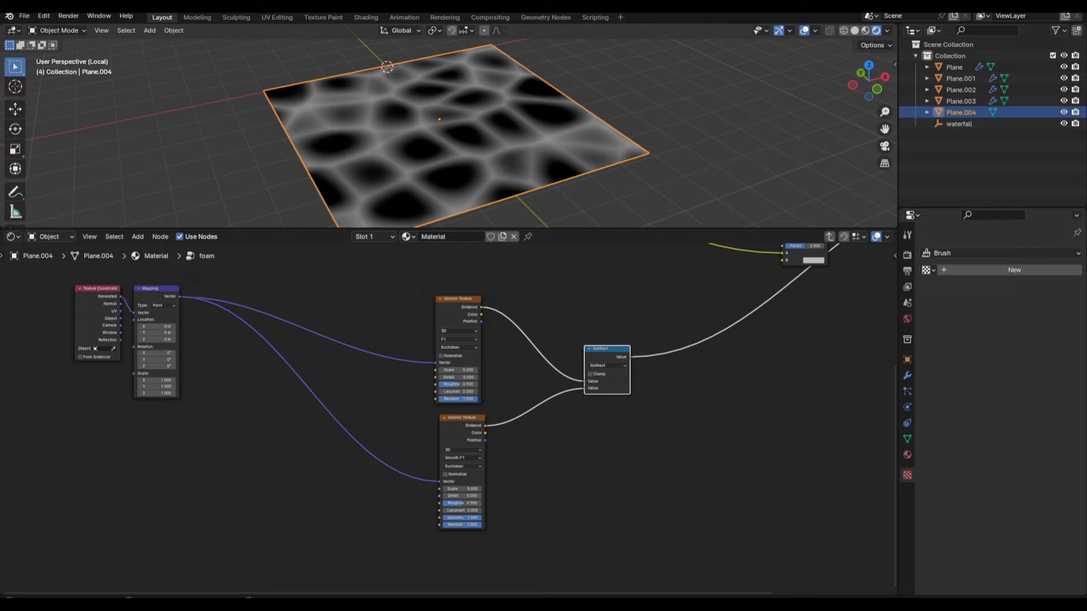
Line up the two Voronoi Texture nodes and reposition the Subtract, Texture Coordinate and Mapping nodes around them.
{"action": "left_click_drag", "start_coordinate": [540, 442], "coordinate": [438, 359]}
{"action": "key", "text": "g"}
{"action": "left_click", "coordinate": [483, 323]}
{"action": "left_click_drag", "start_coordinate": [519, 411], "coordinate": [433, 419]}
{"action": "key", "text": "g"}
{"action": "left_click", "coordinate": [515, 412]}
{"action": "left_click_drag", "start_coordinate": [662, 420], "coordinate": [592, 344]}
{"action": "key", "text": "g"}
{"action": "left_click", "coordinate": [574, 310]}
{"action": "left_click_drag", "start_coordinate": [80, 308], "coordinate": [348, 344]}
{"action": "key", "text": "g"}
{"action": "left_click", "coordinate": [333, 354]}
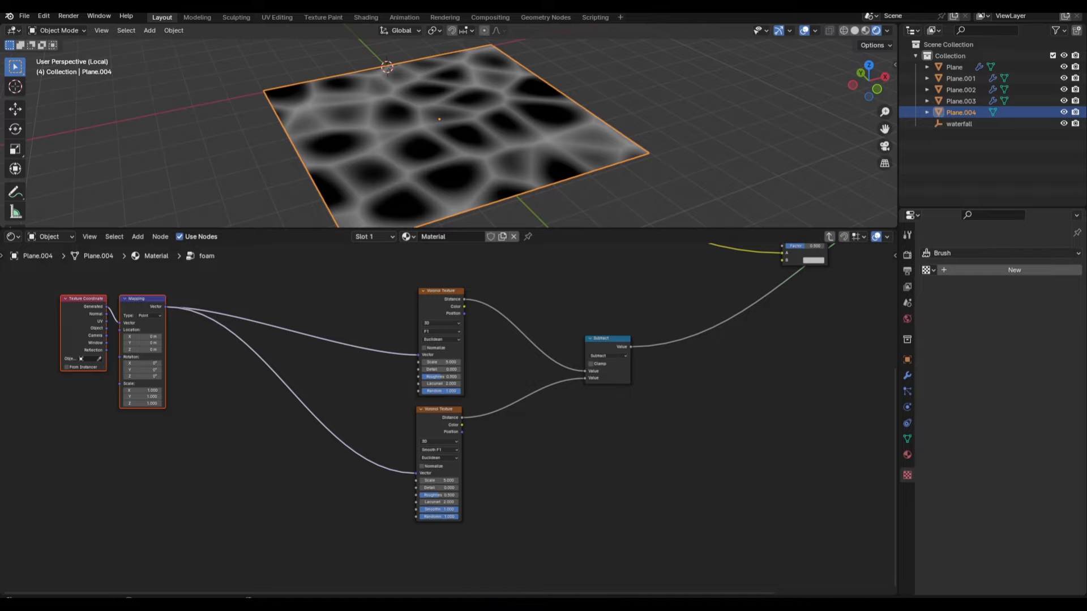
Lower the Subtract node and move the Texture Coordinate and Mapping nodes farther from the Voronoi textures.
{"action": "middle_click_drag", "start_coordinate": [608, 372], "coordinate": [558, 396]}
{"action": "left_click_drag", "start_coordinate": [611, 425], "coordinate": [513, 338]}
{"action": "key", "text": "g"}
{"action": "left_click", "coordinate": [510, 391]}
{"action": "middle_click_drag", "start_coordinate": [316, 388], "coordinate": [544, 376]}
{"action": "left_click_drag", "start_coordinate": [154, 318], "coordinate": [362, 396]}
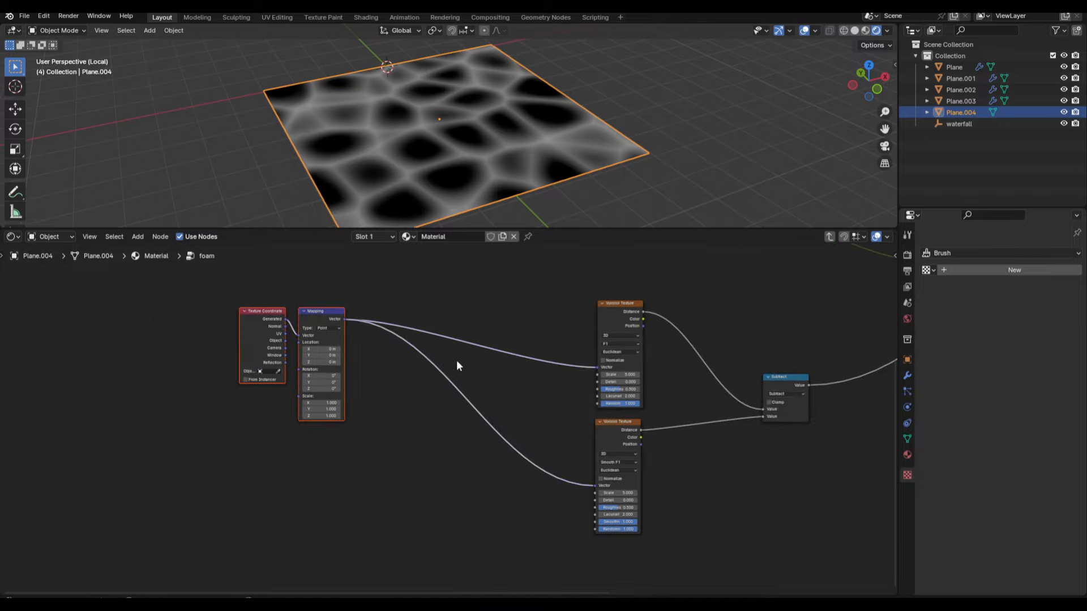
{"action": "key", "text": "g"}
{"action": "left_click", "coordinate": [381, 354]}
Join both Mapping-to-Voronoi links with a reroute point and place it close to the Voronoi textures.
{"action": "right_click_drag", "start_coordinate": [376, 303], "coordinate": [344, 361], "text": "shift"}
{"action": "left_click", "coordinate": [349, 345]}
{"action": "left_click_drag", "start_coordinate": [340, 309], "coordinate": [362, 353]}
{"action": "key", "text": "g"}
{"action": "left_click", "coordinate": [488, 363]}
Insert a Mix node set to Color on the link between the Mapping node and the reroute point.
{"action": "key", "text": "shift+a"}
{"action": "type", "text": "mix"}
{"action": "key", "text": "Return"}
{"action": "left_click", "coordinate": [346, 389]}
{"action": "left_click", "coordinate": [384, 406]}
{"action": "left_click", "coordinate": [368, 438]}
{"action": "key", "text": "g"}
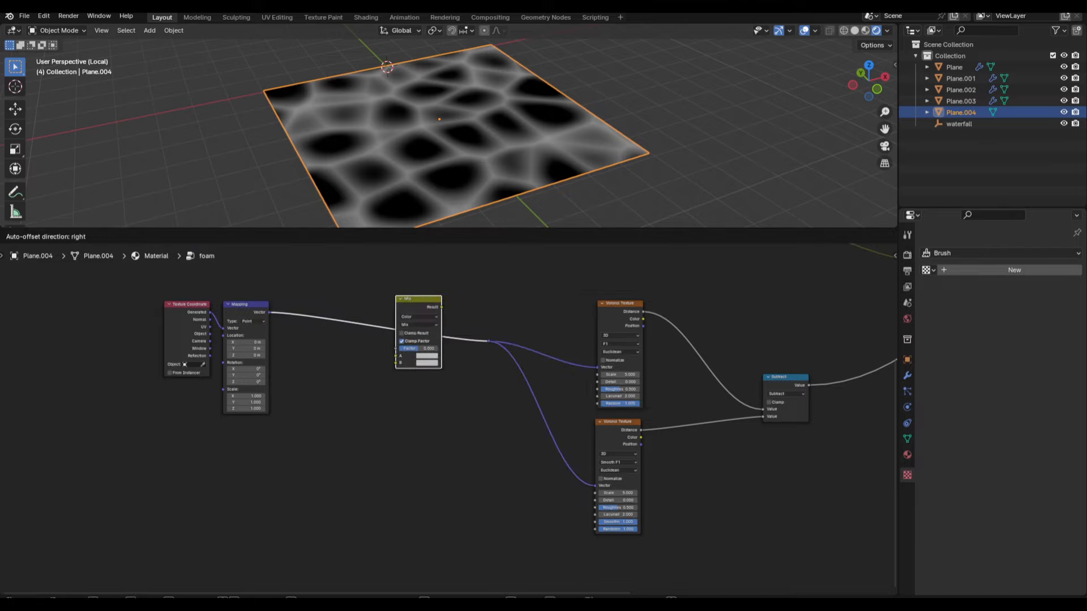
{"action": "left_click", "coordinate": [416, 348]}
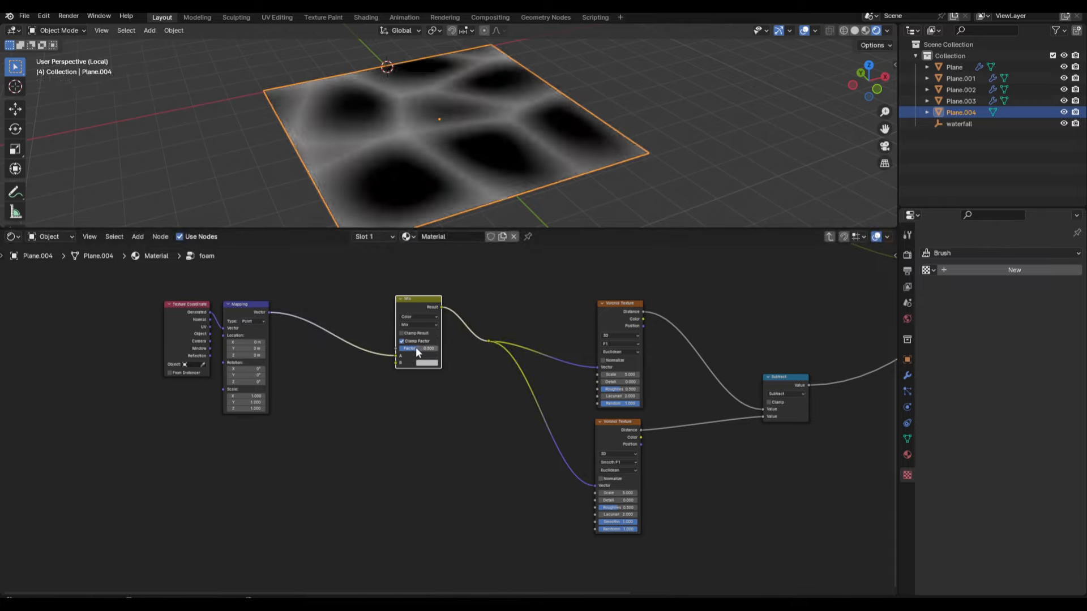
Add a Noise Texture, connect its Fac to the new Mix node's B input and set the mix factor to 0.2.
{"action": "key", "text": "shift+a"}
{"action": "type", "text": "noi"}
{"action": "key", "text": "Return"}
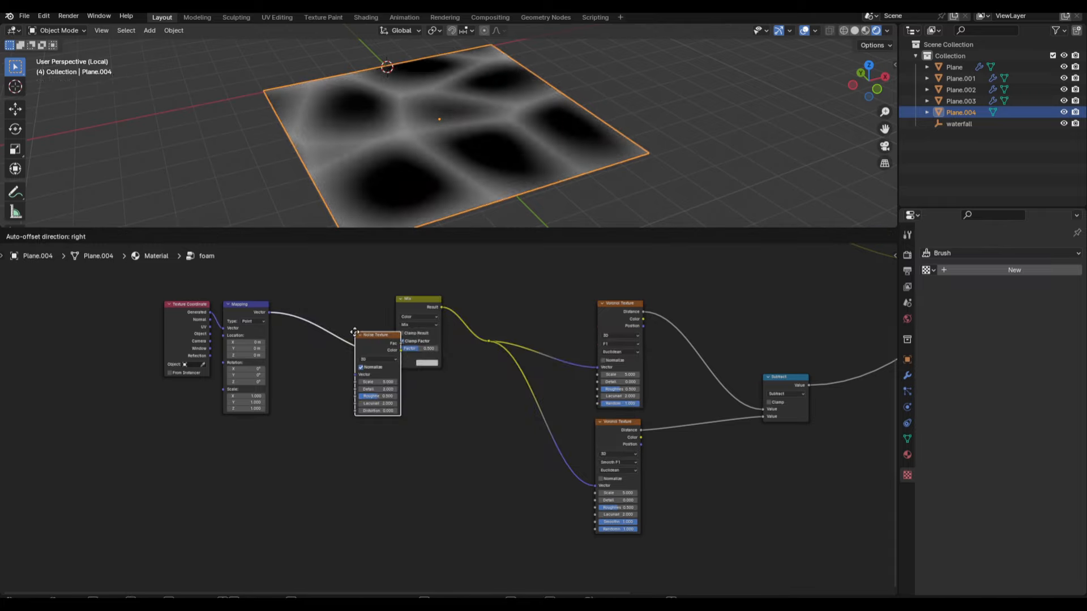
{"action": "left_click", "coordinate": [336, 432]}
{"action": "left_click_drag", "start_coordinate": [331, 442], "coordinate": [415, 361]}
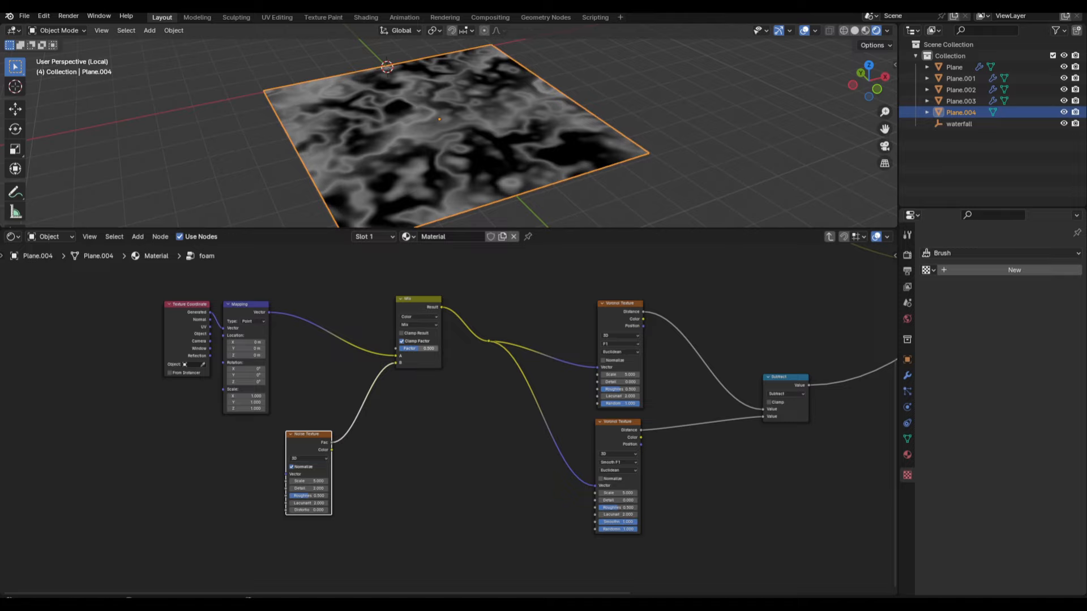
{"action": "type", "text": "0.2"}
{"action": "key", "text": "Return"}
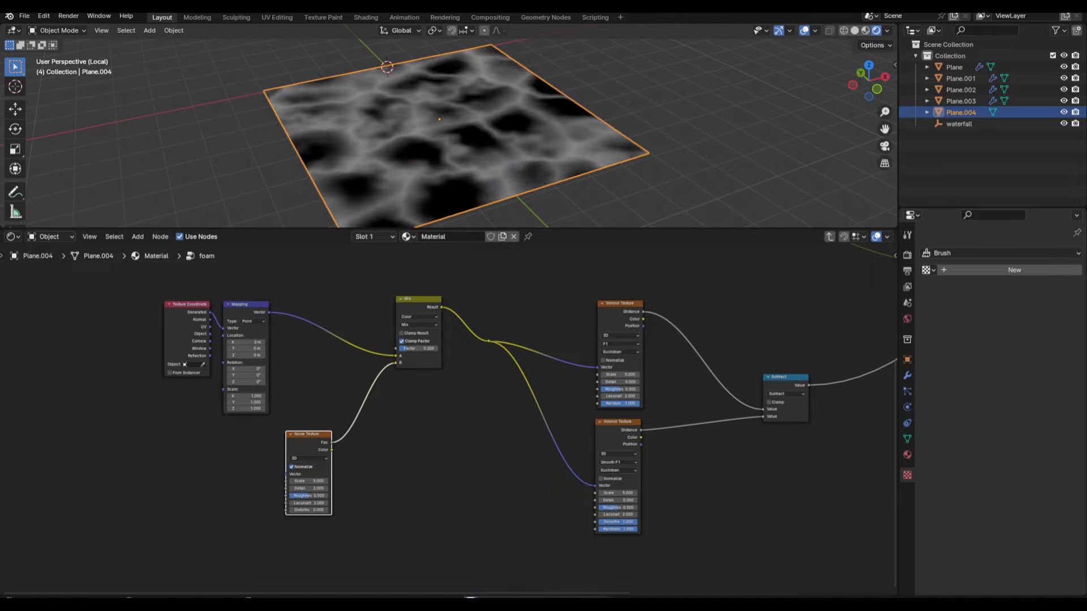
Widen the gap between the Subtract node and the final Mix and Group Output nodes.
{"action": "scroll", "coordinate": [705, 365], "scroll_direction": "down", "scroll_amount": 4}
{"action": "middle_click_drag", "start_coordinate": [853, 287], "coordinate": [472, 392]}
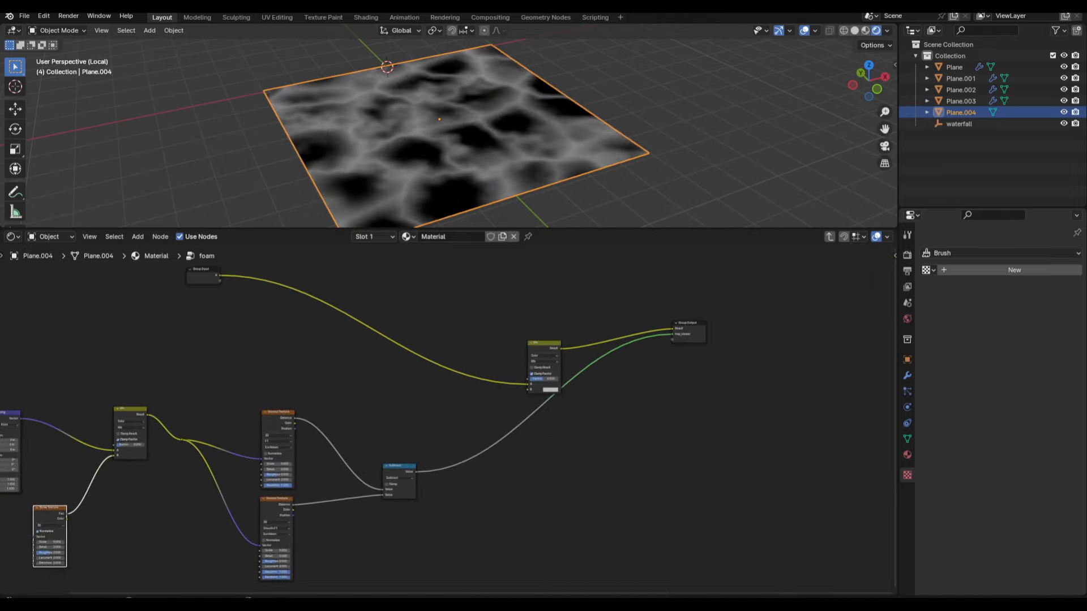
{"action": "middle_click_drag", "start_coordinate": [571, 330], "coordinate": [538, 293]}
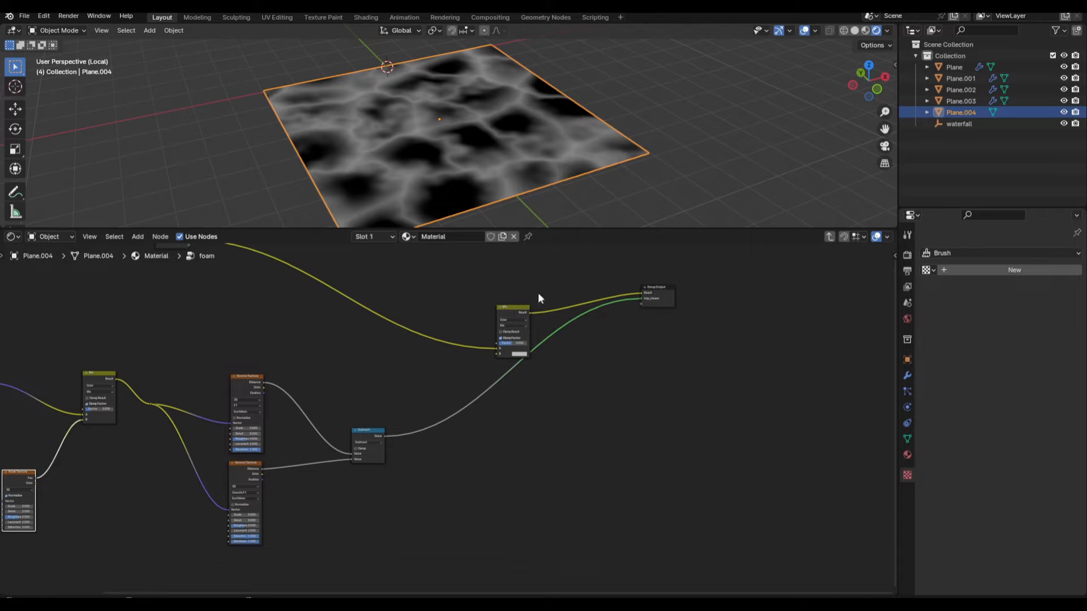
{"action": "left_click_drag", "start_coordinate": [685, 272], "coordinate": [490, 360]}
{"action": "key", "text": "g"}
{"action": "left_click", "coordinate": [436, 395]}
{"action": "scroll", "coordinate": [447, 390], "scroll_direction": "down", "scroll_amount": 4}
{"action": "scroll", "coordinate": [443, 413], "scroll_direction": "up", "scroll_amount": 2}
{"action": "scroll", "coordinate": [424, 407], "scroll_direction": "up", "scroll_amount": 3}
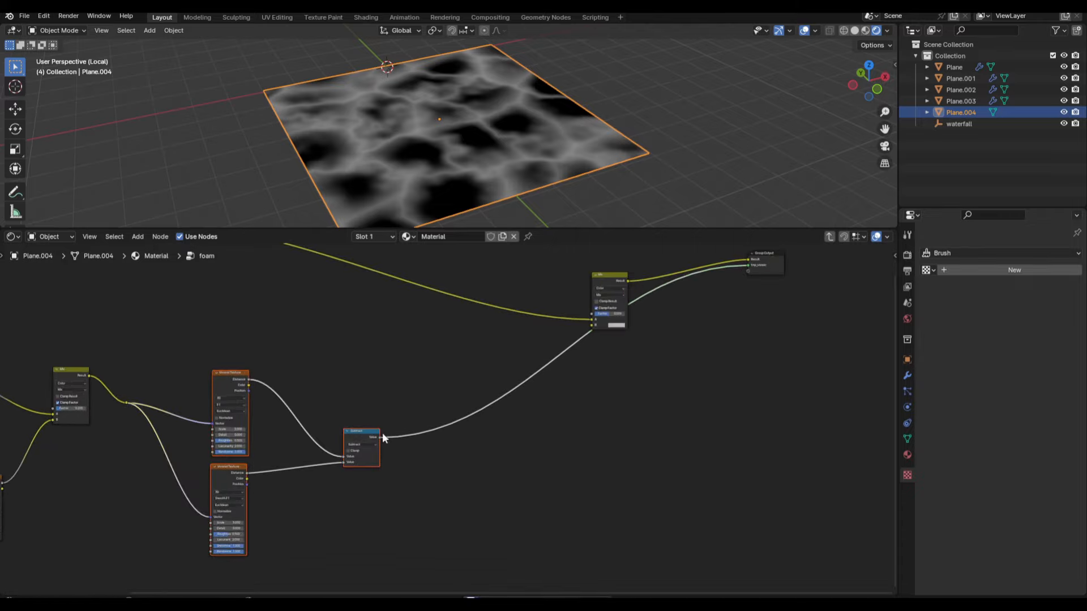
Insert a Map Range node after the Subtract node and set its From Min to 0.010.
{"action": "scroll", "coordinate": [446, 420], "scroll_direction": "up", "scroll_amount": 2}
{"action": "key", "text": "shift+a"}
{"action": "left_click", "coordinate": [484, 334]}
{"action": "type", "text": "map"}
{"action": "key", "text": "Return"}
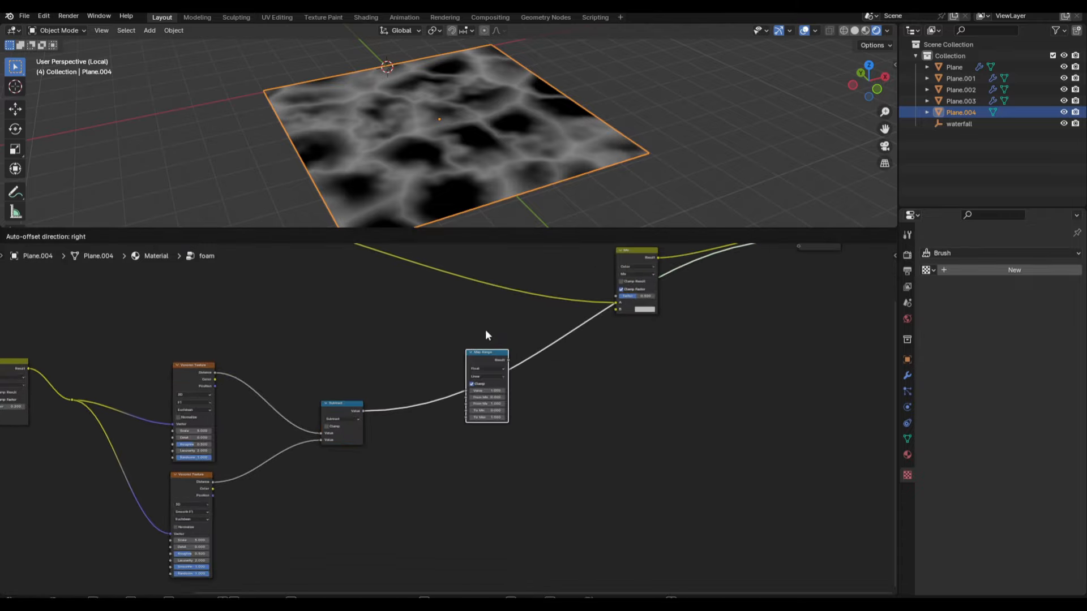
{"action": "left_click", "coordinate": [485, 329]}
{"action": "scroll", "coordinate": [448, 420], "scroll_direction": "up", "scroll_amount": 2}
{"action": "left_click_drag", "start_coordinate": [498, 389], "coordinate": [505, 389]}
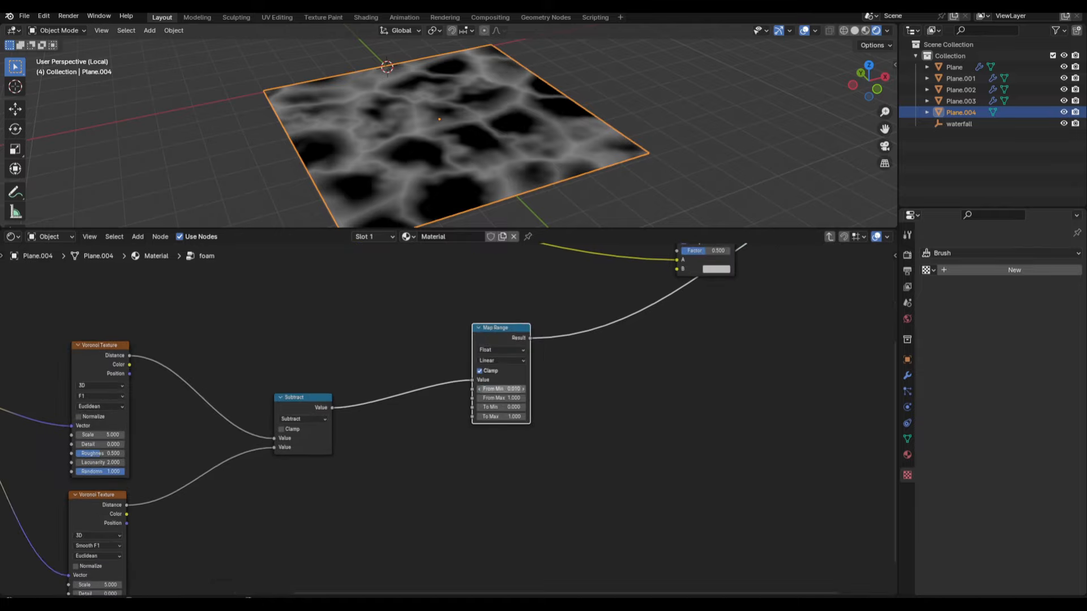
Add a Gradient Texture with Texture Coordinate and Mapping nodes, placed below the Map Range node.
{"action": "scroll", "coordinate": [630, 382], "scroll_direction": "down", "scroll_amount": 5}
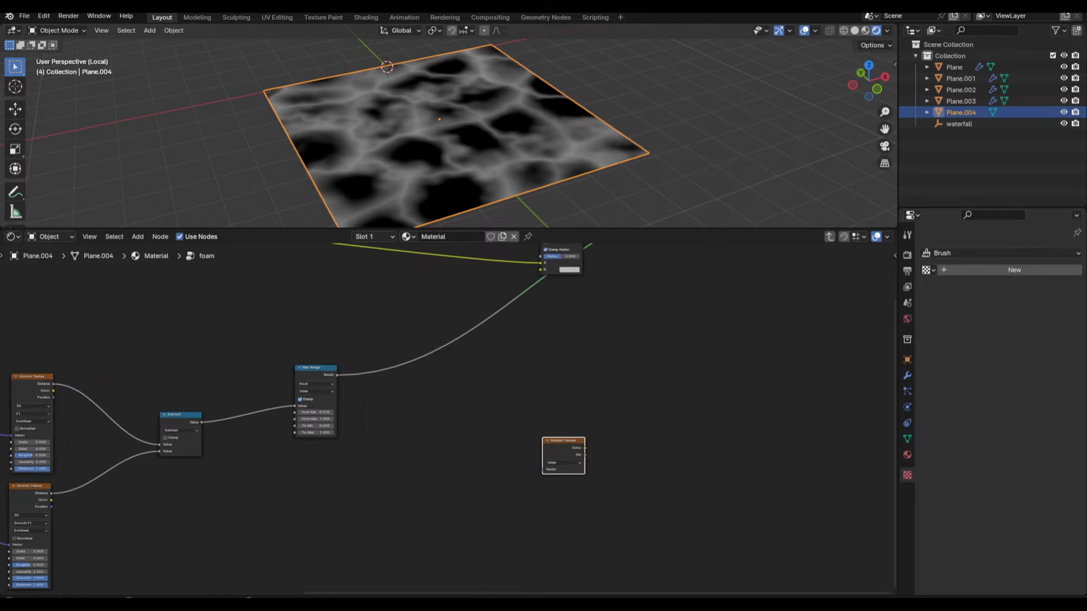
{"action": "scroll", "coordinate": [455, 383], "scroll_direction": "down", "scroll_amount": 2}
{"action": "middle_click_drag", "start_coordinate": [456, 383], "coordinate": [482, 317]}
{"action": "scroll", "coordinate": [484, 362], "scroll_direction": "up", "scroll_amount": 2}
{"action": "key", "text": "g"}
{"action": "left_click", "coordinate": [366, 434]}
{"action": "key", "text": "ctrl+t"}
{"action": "left_click_drag", "start_coordinate": [557, 452], "coordinate": [309, 508]}
{"action": "key", "text": "g"}
{"action": "left_click", "coordinate": [511, 382]}
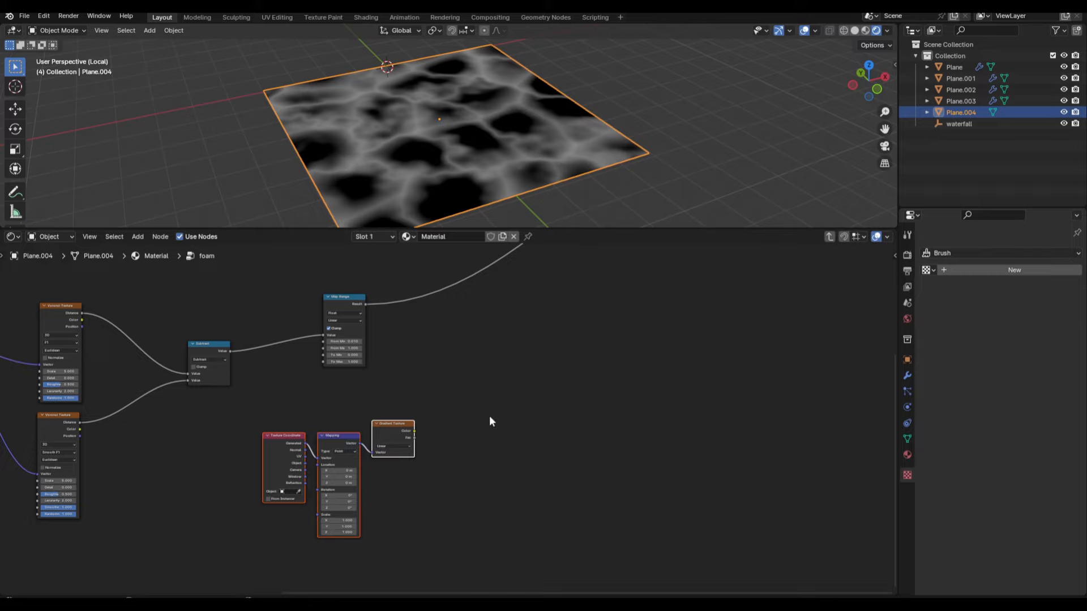
Set the Gradient Texture's type to Quadratic Sphere and preview it on the plane.
{"action": "scroll", "coordinate": [631, 439], "scroll_direction": "down", "scroll_amount": 3}
{"action": "scroll", "coordinate": [529, 396], "scroll_direction": "up", "scroll_amount": 5}
{"action": "left_click", "coordinate": [478, 394]}
{"action": "left_click", "coordinate": [484, 470]}
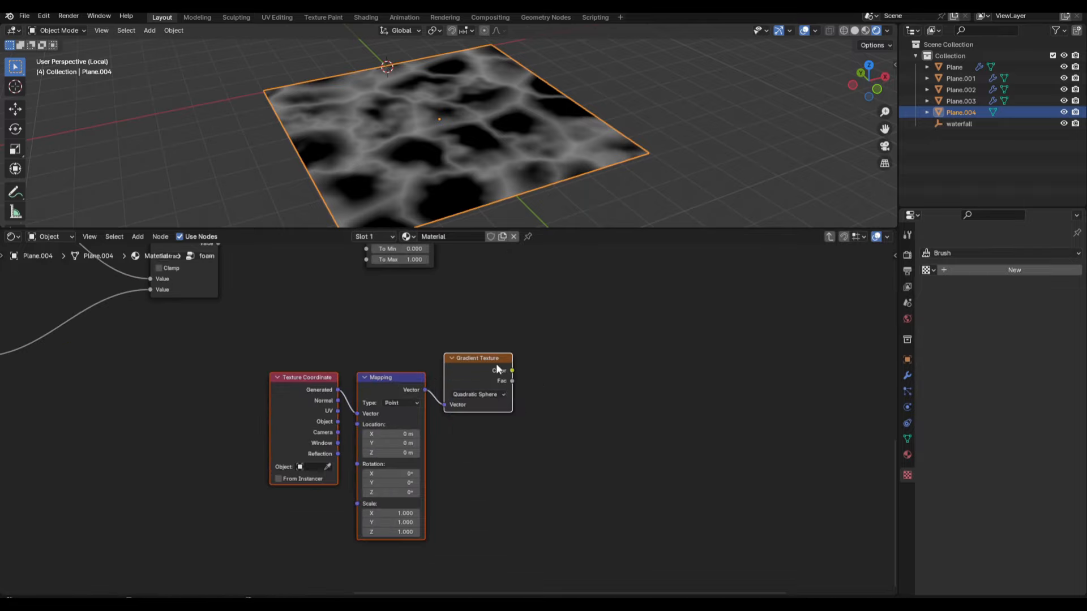
{"action": "left_click", "coordinate": [496, 363], "text": "ctrl+shift"}
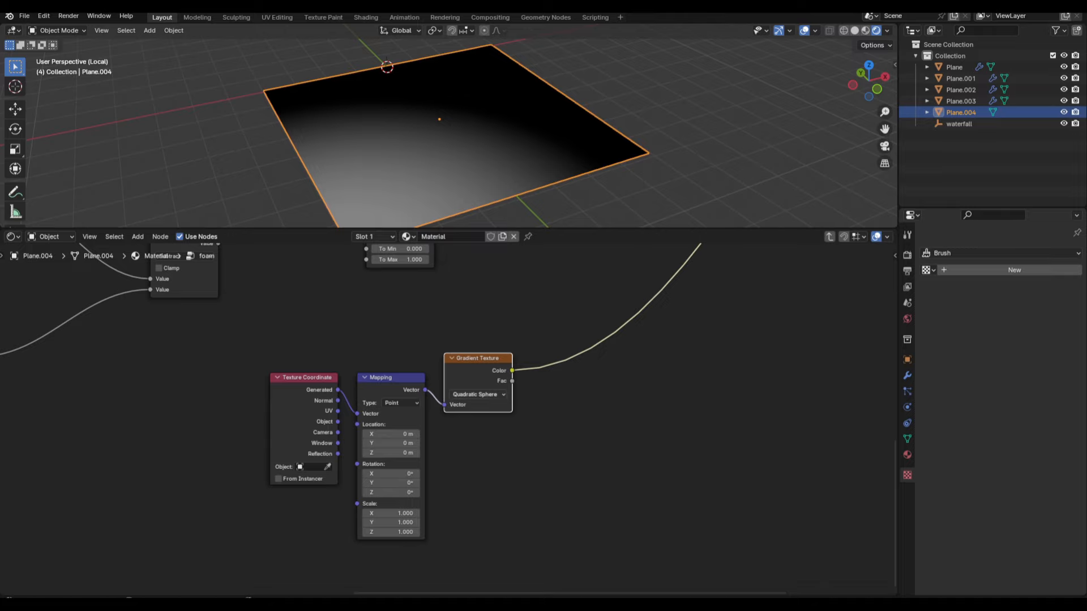
Set the gradient's Mapping location to X -0.47 m and Y -0.76 m.
{"action": "scroll", "coordinate": [401, 432], "scroll_direction": "up", "scroll_amount": 1}
{"action": "key", "text": "Return"}
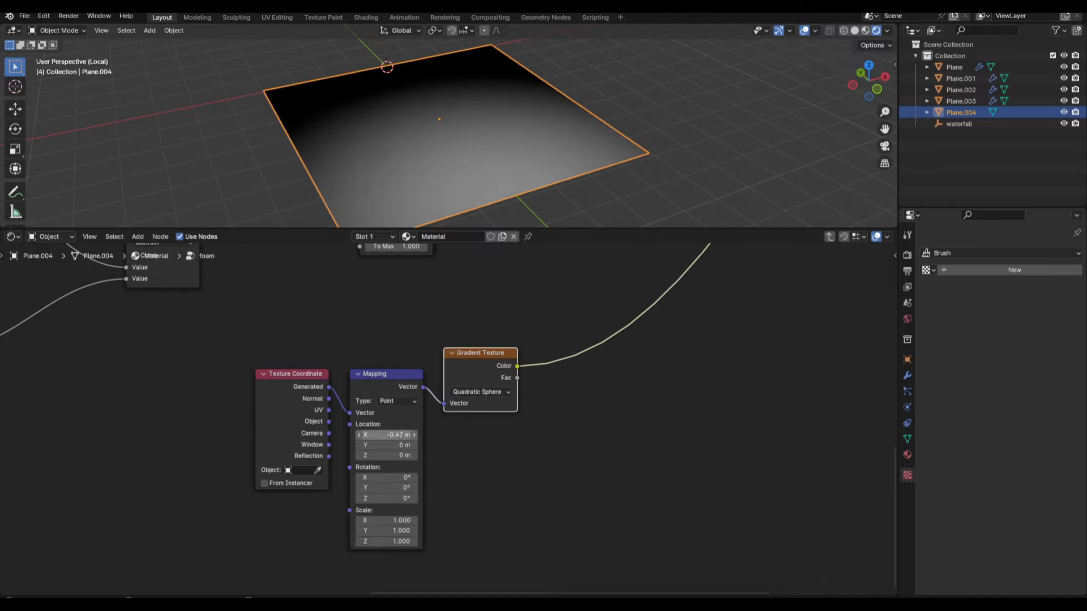
{"action": "left_click", "coordinate": [392, 445]}
{"action": "type", "text": "-0.76"}
{"action": "key", "text": "Return"}
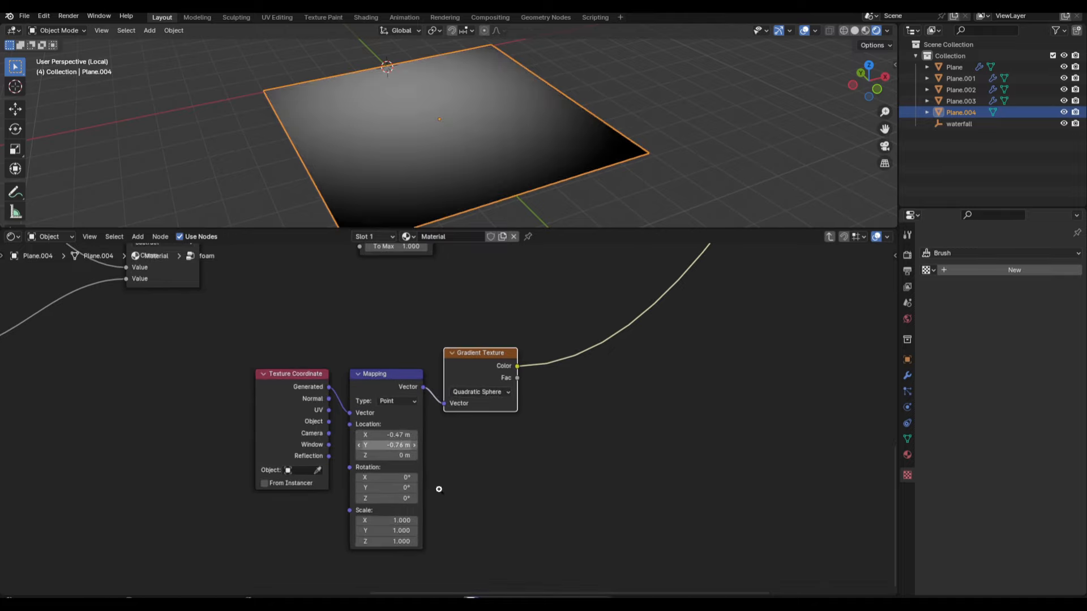
Set the gradient's Mapping scale to 0.91 in X and 0.94 in Y and Z.
{"action": "left_click", "coordinate": [397, 519]}
{"action": "type", "text": "0.91"}
{"action": "key", "text": "Return"}
{"action": "left_click_drag", "start_coordinate": [387, 532], "coordinate": [387, 542]}
{"action": "type", "text": "0.94"}
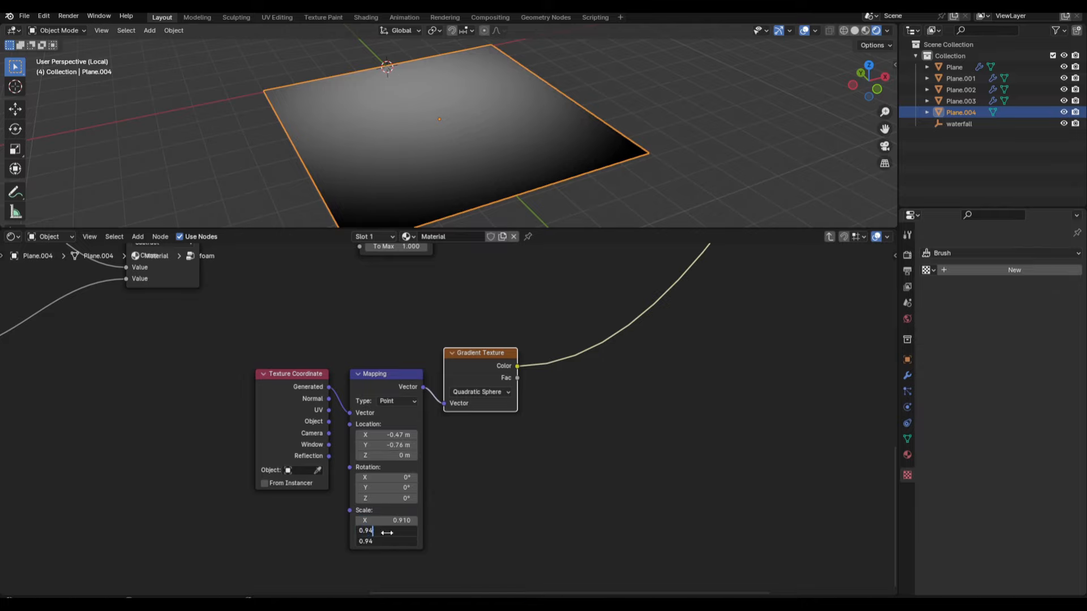
{"action": "key", "text": "Return"}
Insert a second Map Range node after the Gradient Texture.
{"action": "scroll", "coordinate": [487, 396], "scroll_direction": "down", "scroll_amount": 7}
{"action": "middle_click_drag", "start_coordinate": [555, 331], "coordinate": [550, 438]}
{"action": "scroll", "coordinate": [544, 441], "scroll_direction": "up", "scroll_amount": 2}
{"action": "key", "text": "shift+a"}
{"action": "type", "text": "map range"}
{"action": "key", "text": "Return"}
{"action": "left_click", "coordinate": [586, 525]}
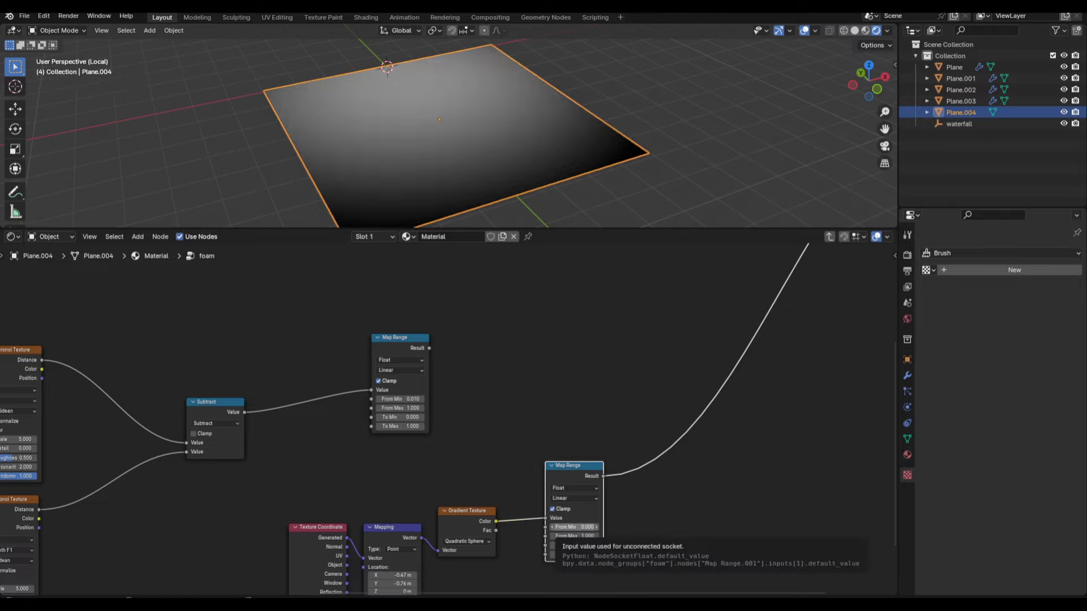
Set the gradient Map Range's From Min to -0.03 and From Max to 1.05.
{"action": "left_click", "coordinate": [572, 527]}
{"action": "type", "text": "-0.03"}
{"action": "key", "text": "Return"}
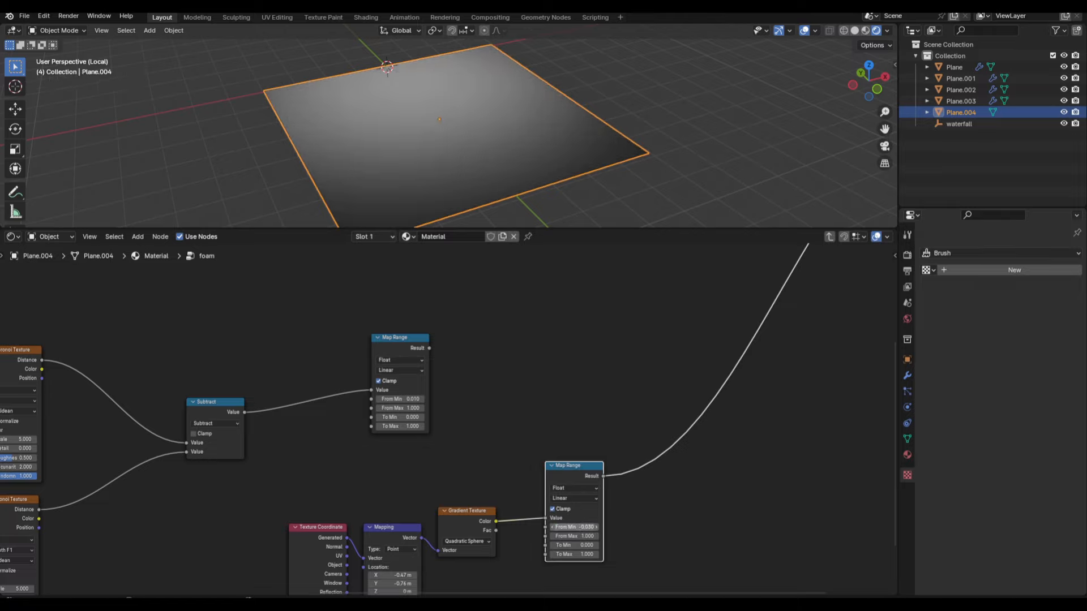
{"action": "left_click", "coordinate": [572, 534]}
{"action": "type", "text": "1.05"}
{"action": "key", "text": "Return"}
Combine the two Map Range results with a Multiply color mix at factor 1 and preview it.
{"action": "middle_click_drag", "start_coordinate": [512, 405], "coordinate": [507, 432]}
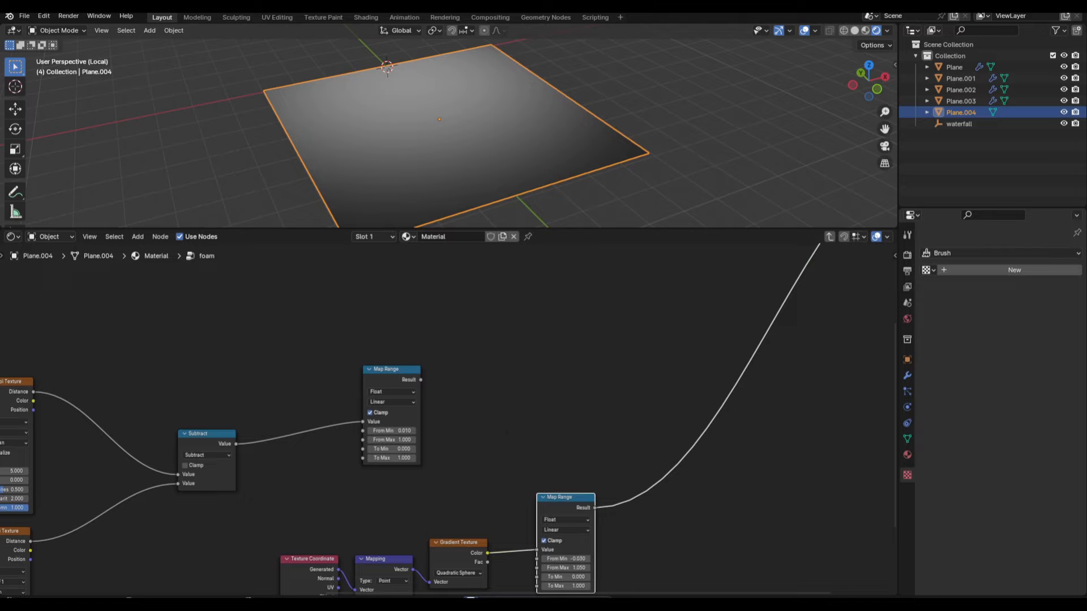
{"action": "left_click_drag", "start_coordinate": [420, 379], "coordinate": [605, 333]}
{"action": "type", "text": "multiply"}
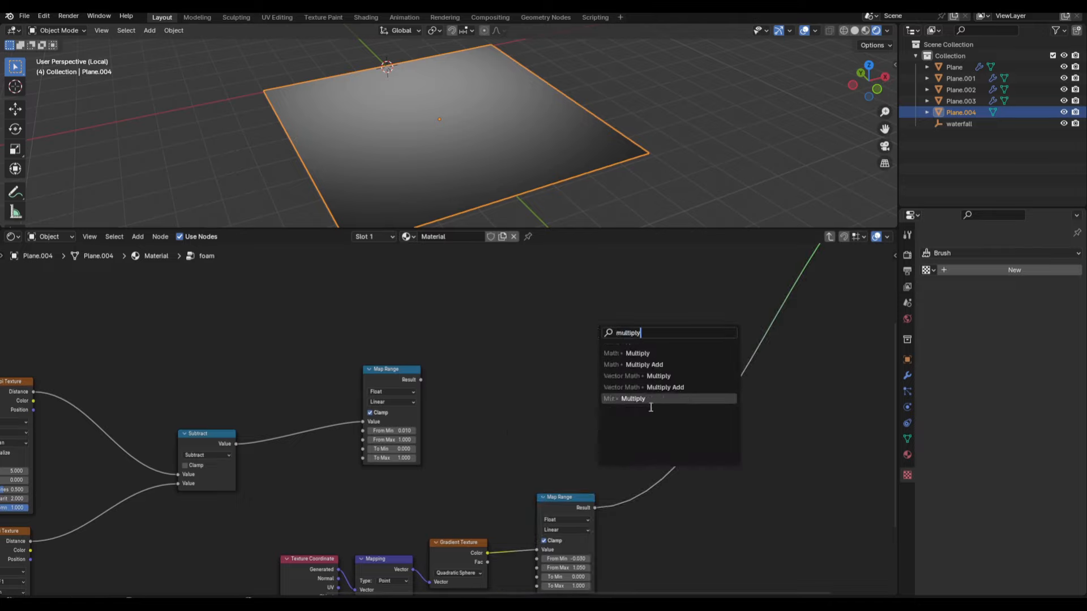
{"action": "left_click", "coordinate": [650, 403]}
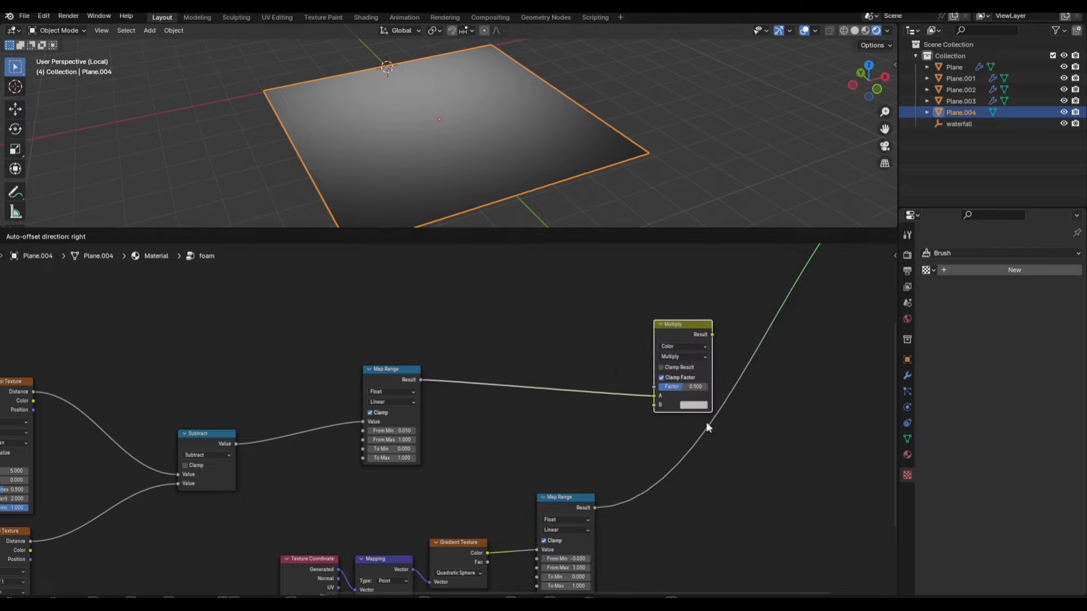
{"action": "left_click", "coordinate": [694, 339], "text": "ctrl+shift"}
Set the scale of the Mapping node that drives the Voronoi textures to 4.
{"action": "scroll", "coordinate": [660, 355], "scroll_direction": "down", "scroll_amount": 2}
{"action": "middle_click_drag", "start_coordinate": [660, 355], "coordinate": [433, 484]}
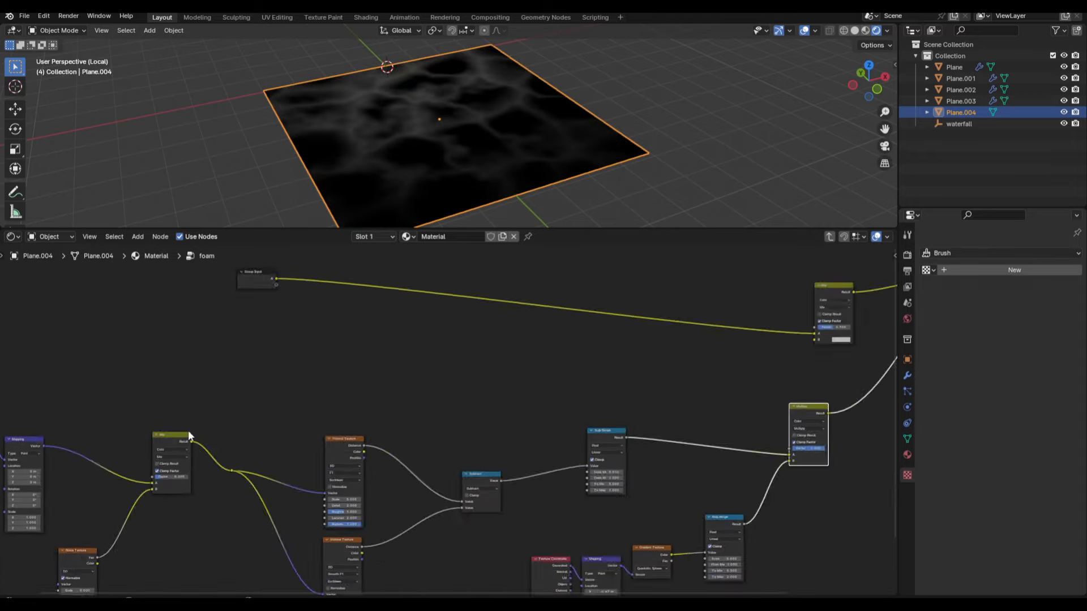
{"action": "scroll", "coordinate": [221, 432], "scroll_direction": "up", "scroll_amount": 3}
{"action": "left_click", "coordinate": [253, 467]}
{"action": "type", "text": "4"}
{"action": "key", "text": "Tab"}
{"action": "key", "text": "Tab"}
{"action": "type", "text": "4"}
{"action": "key", "text": "Return"}
Move the final Mix and Group Output nodes farther from the Multiply node.
{"action": "scroll", "coordinate": [734, 349], "scroll_direction": "down", "scroll_amount": 6}
{"action": "middle_click_drag", "start_coordinate": [733, 349], "coordinate": [533, 407]}
{"action": "scroll", "coordinate": [533, 407], "scroll_direction": "up", "scroll_amount": 3}
{"action": "left_click_drag", "start_coordinate": [703, 370], "coordinate": [396, 404]}
{"action": "key", "text": "g"}
{"action": "left_click", "coordinate": [733, 344]}
{"action": "key", "text": "g"}
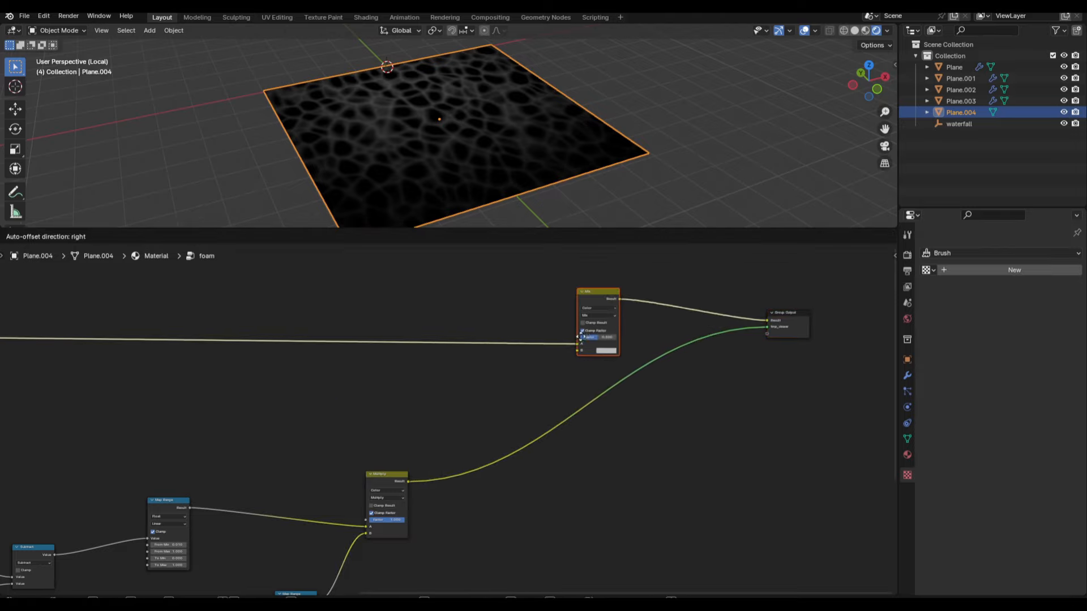
{"action": "left_click", "coordinate": [598, 335]}
Insert a Color Ramp after the Multiply node in the foam group and set its interpolation to Constant.
{"action": "middle_click_drag", "start_coordinate": [487, 403], "coordinate": [454, 374]}
{"action": "scroll", "coordinate": [461, 385], "scroll_direction": "up", "scroll_amount": 1}
{"action": "key", "text": "shift+a"}
{"action": "left_click", "coordinate": [477, 328]}
{"action": "type", "text": "col"}
{"action": "key", "text": "Return"}
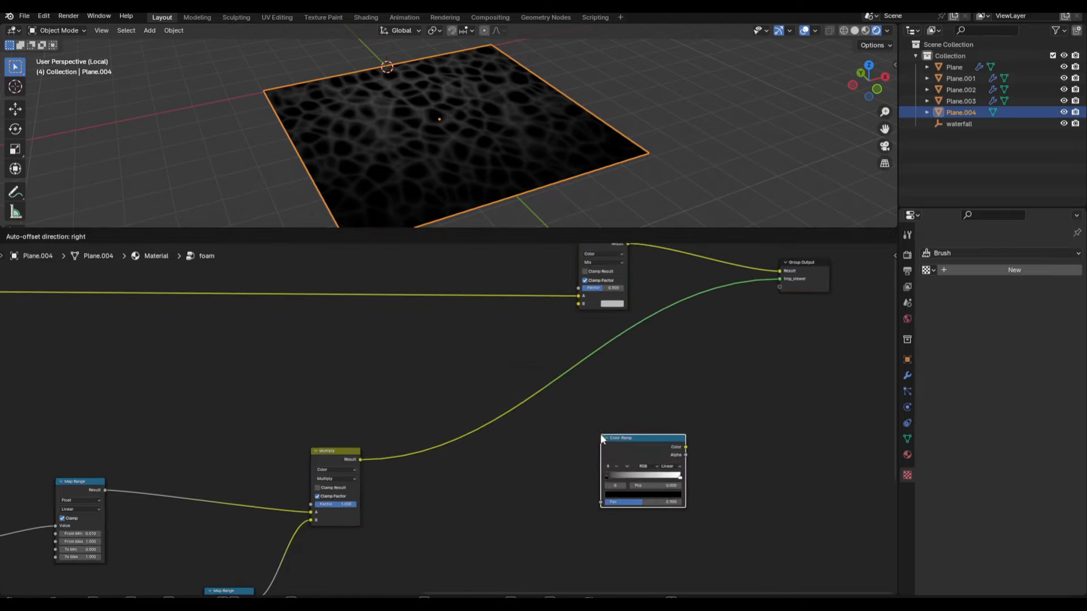
{"action": "left_click", "coordinate": [491, 417]}
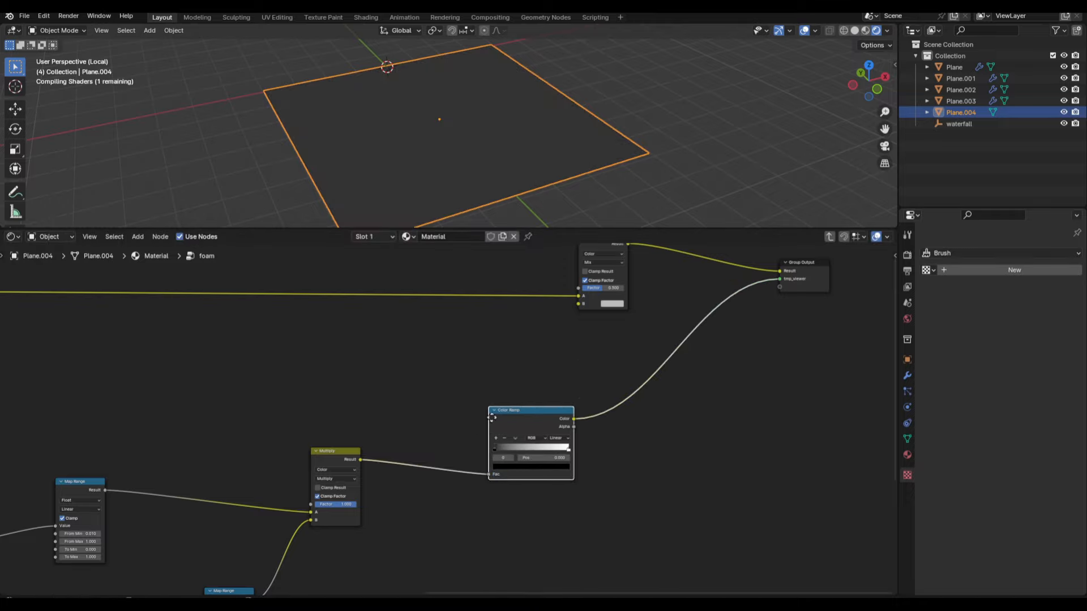
{"action": "scroll", "coordinate": [550, 419], "scroll_direction": "up", "scroll_amount": 3}
{"action": "left_click", "coordinate": [547, 431]}
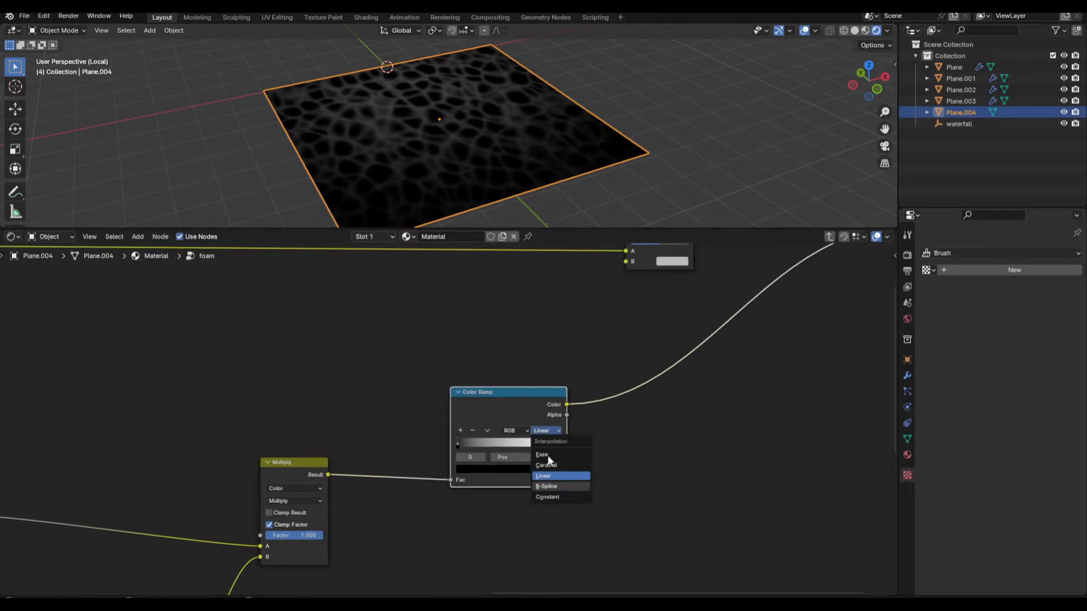
{"action": "left_click", "coordinate": [547, 497]}
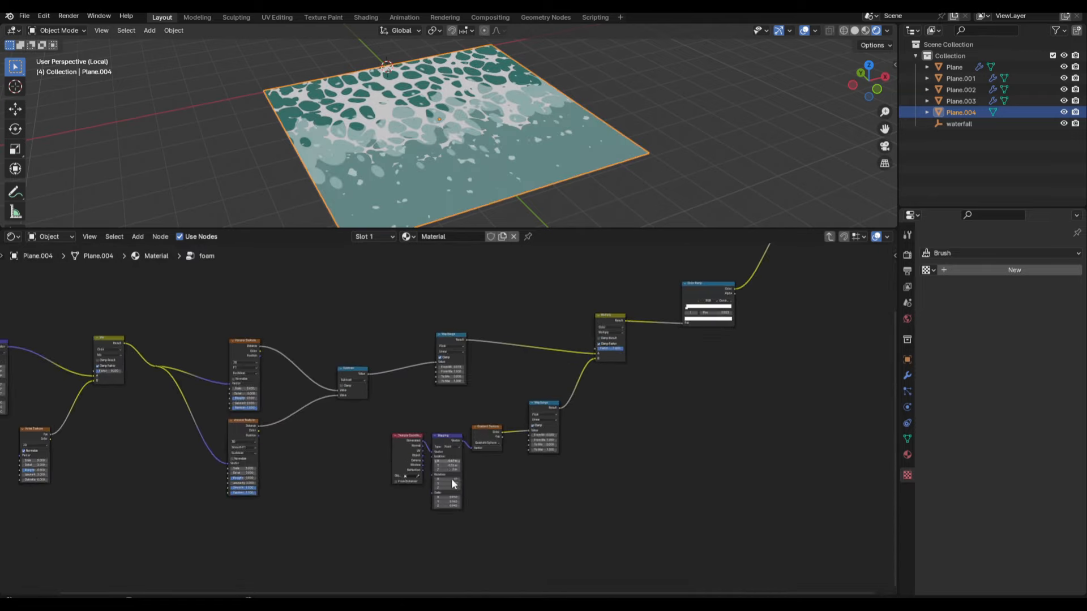
Adjust the Y location of the Mapping node that drives the Quadratic Sphere gradient in the foam group.
{"action": "scroll", "coordinate": [450, 478], "scroll_direction": "up", "scroll_amount": 2}
{"action": "left_click_drag", "start_coordinate": [447, 487], "coordinate": [446, 487]}
{"action": "scroll", "coordinate": [476, 511], "scroll_direction": "up", "scroll_amount": 2}
{"action": "left_click", "coordinate": [454, 519]}
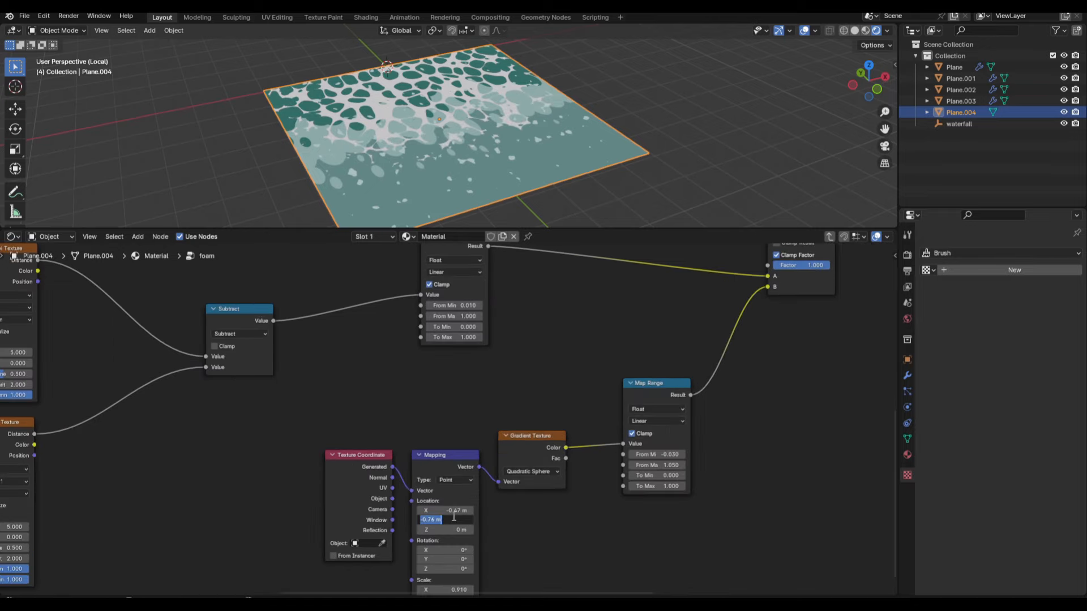
{"action": "type", "text": "-0"}
{"action": "key", "text": "Return"}
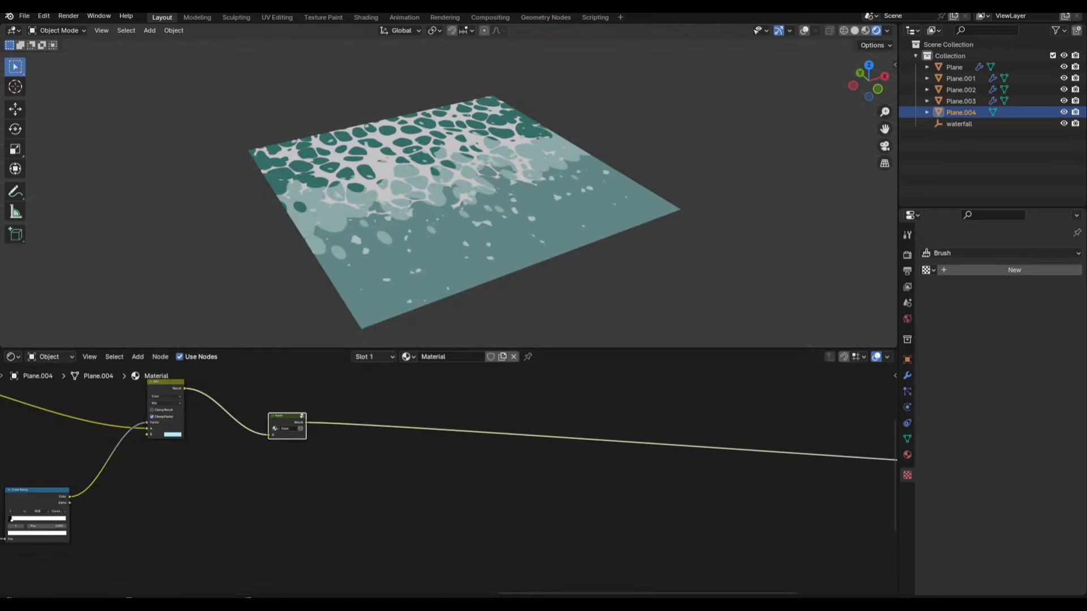
Add a Mix color node fed by the foam group's result and place it well beyond the group.
{"action": "scroll", "coordinate": [467, 439], "scroll_direction": "up", "scroll_amount": 2}
{"action": "left_click_drag", "start_coordinate": [226, 411], "coordinate": [538, 413]}
{"action": "type", "text": "mix"}
{"action": "key", "text": "Return"}
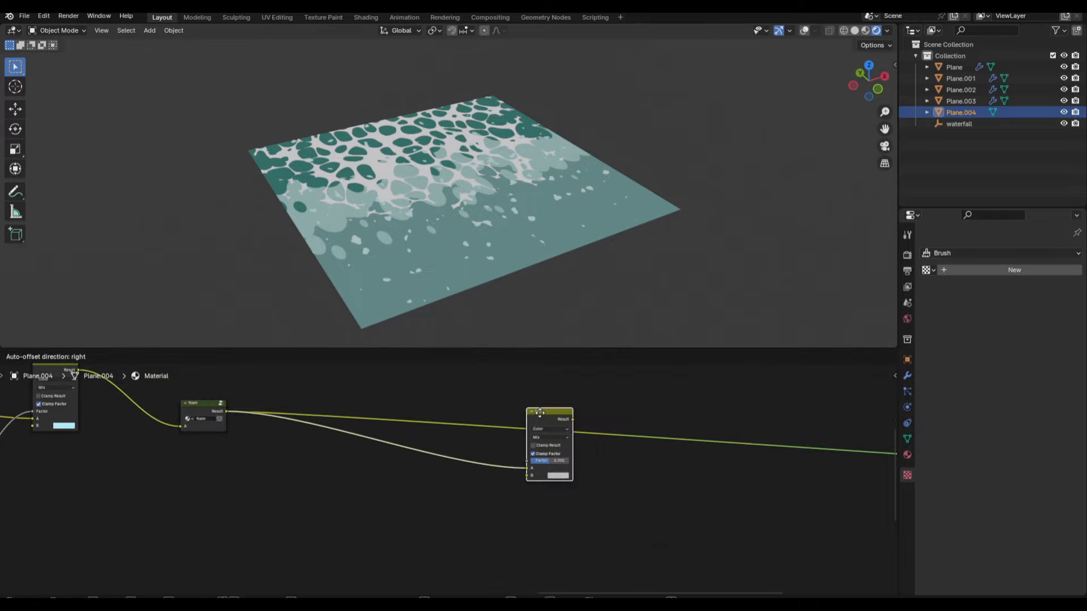
{"action": "left_click", "coordinate": [633, 396]}
{"action": "left_click_drag", "start_coordinate": [633, 398], "coordinate": [636, 419]}
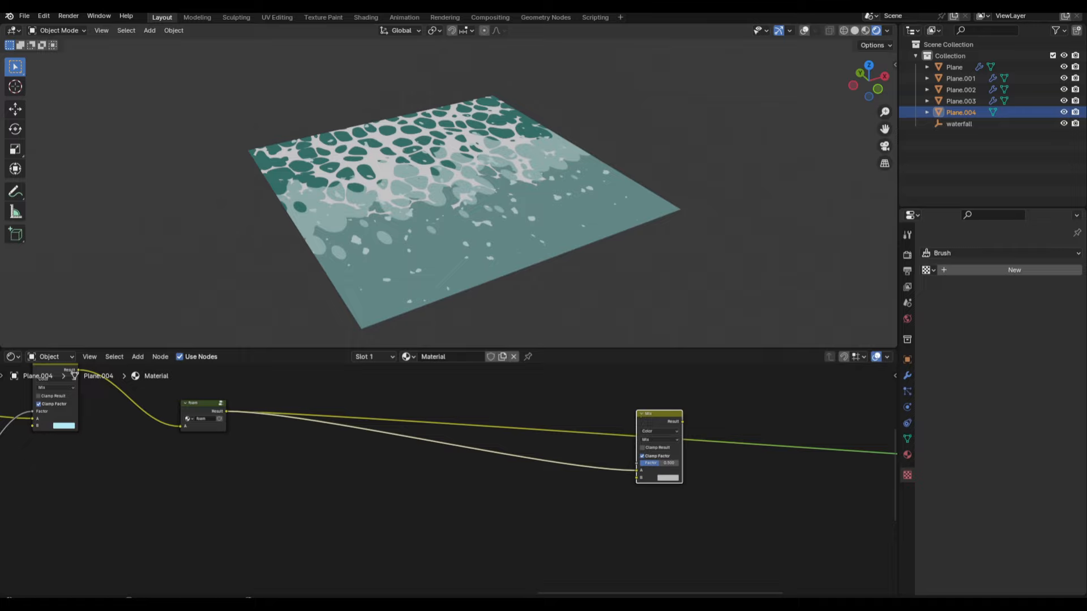
Feed the foam result into two Hue/Saturation/Value nodes and connect their colors to the Mix node's A and B inputs.
{"action": "left_click", "coordinate": [416, 430]}
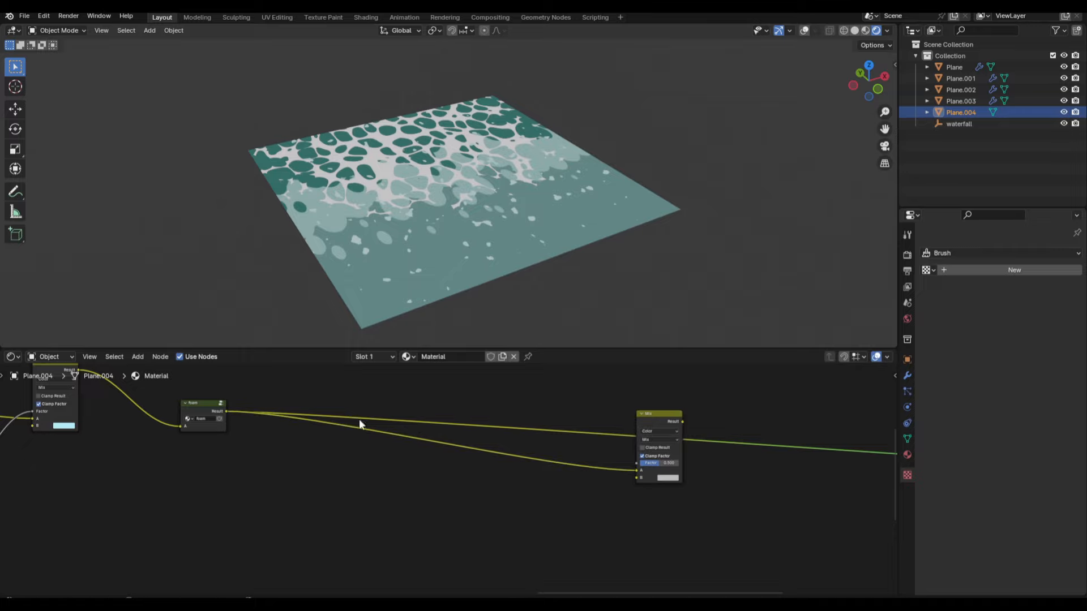
{"action": "left_click_drag", "start_coordinate": [227, 411], "coordinate": [437, 423]}
{"action": "type", "text": "hue"}
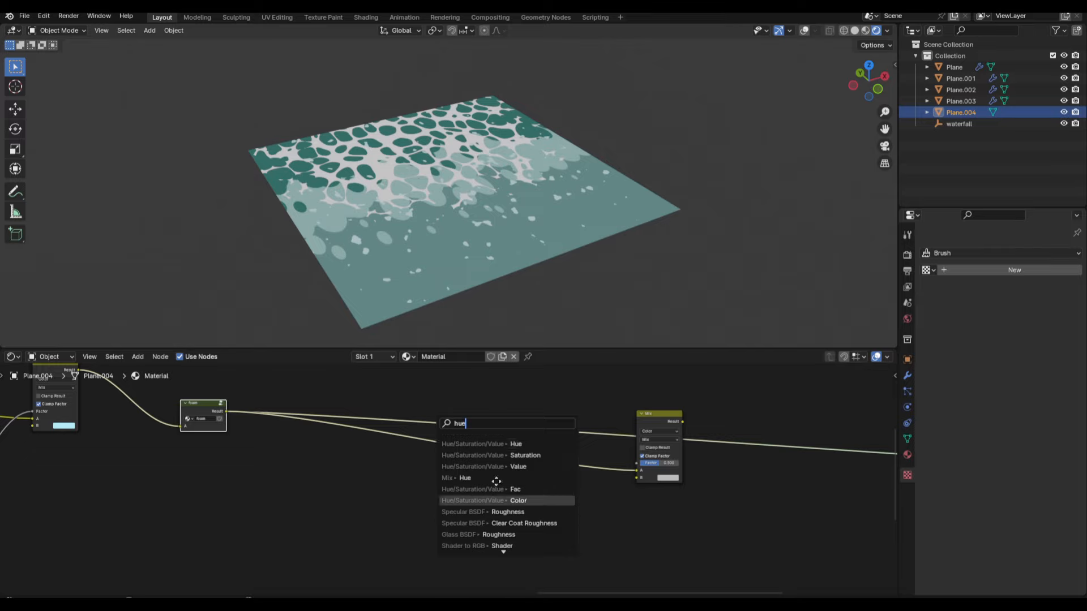
{"action": "left_click", "coordinate": [482, 500]}
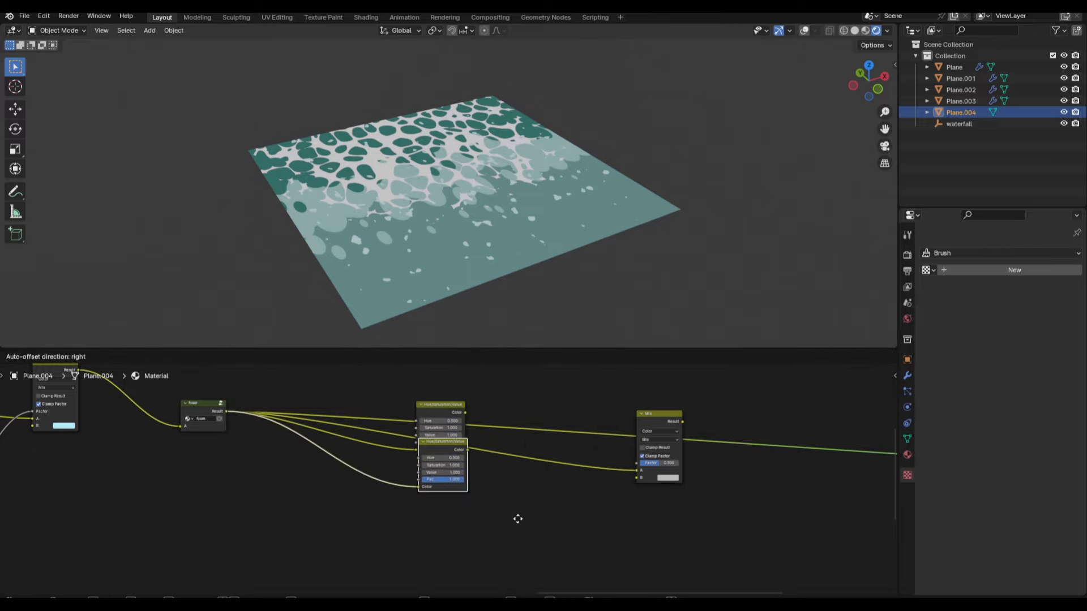
{"action": "left_click", "coordinate": [465, 417]}
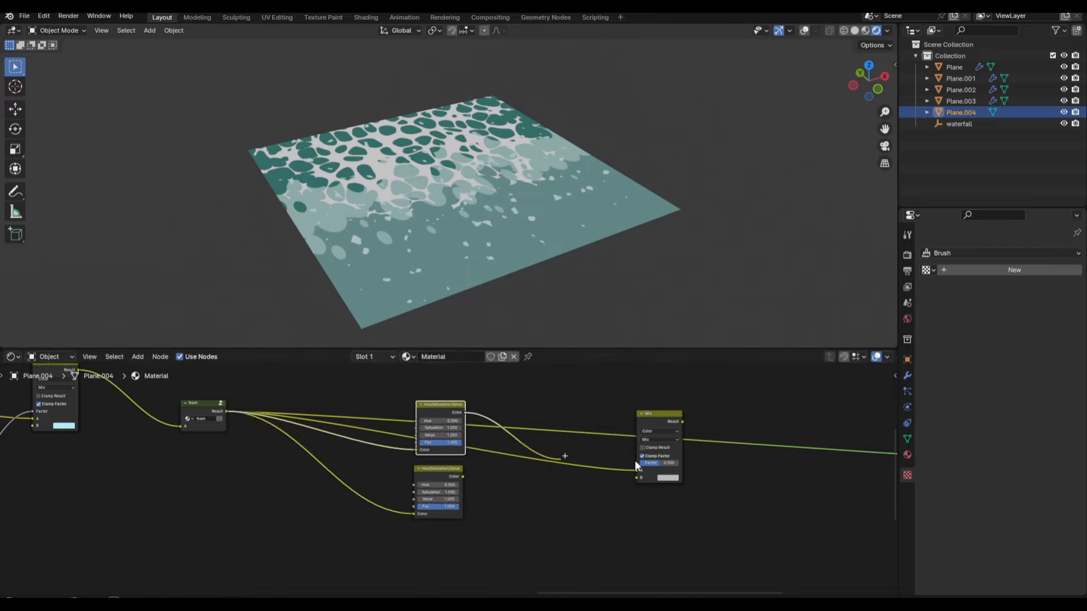
{"action": "left_click_drag", "start_coordinate": [466, 413], "coordinate": [636, 478]}
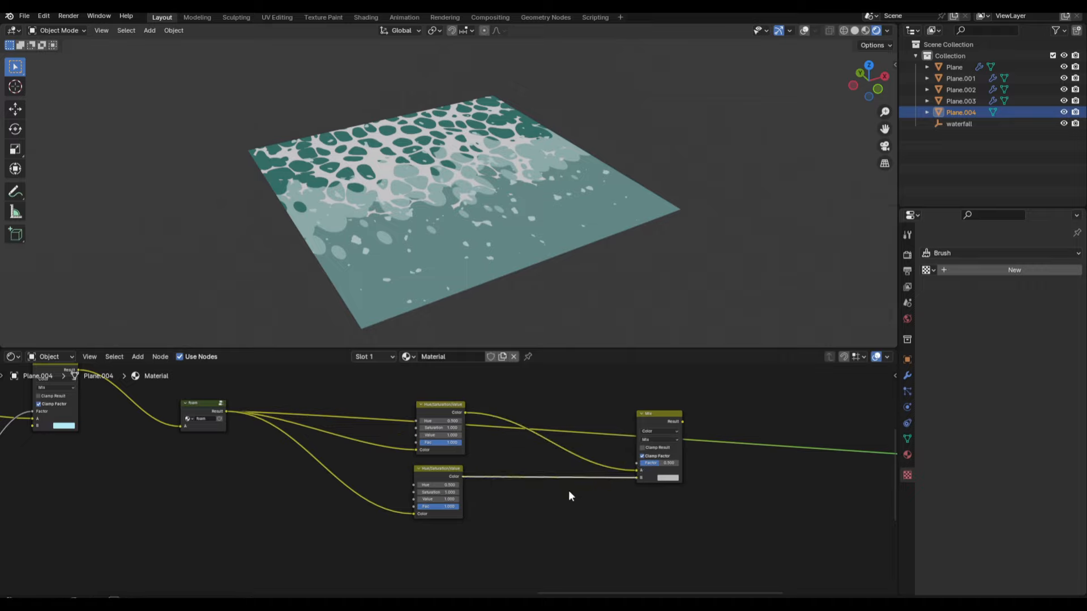
Enlarge the node editor and add a Gradient Texture with Mapping and Texture Coordinate nodes below the Hue/Saturation/Value nodes.
{"action": "scroll", "coordinate": [569, 491], "scroll_direction": "down", "scroll_amount": 2}
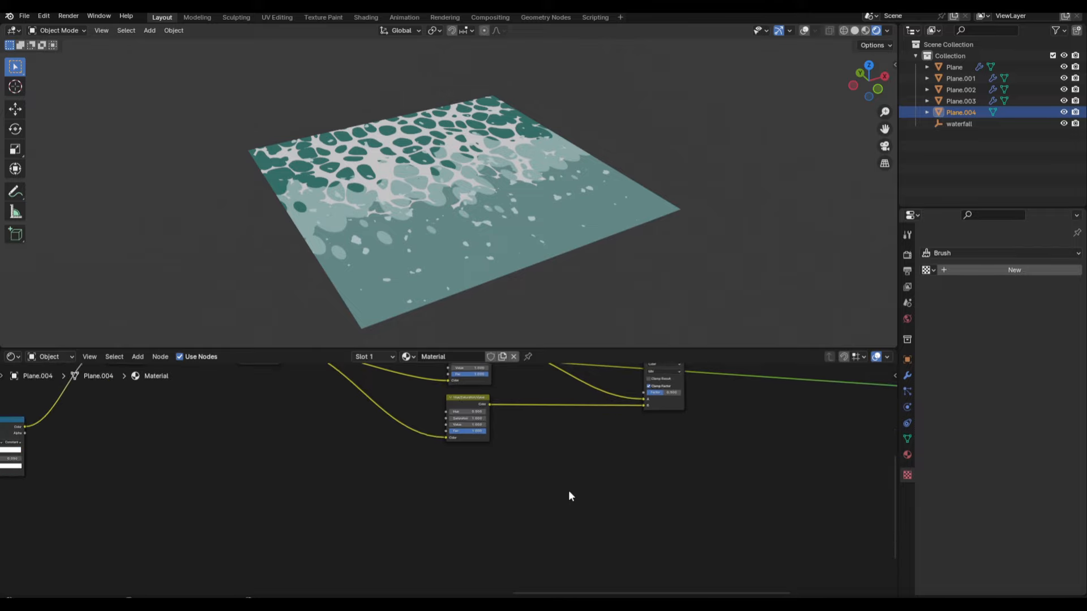
{"action": "scroll", "coordinate": [569, 492], "scroll_direction": "up", "scroll_amount": 2}
{"action": "left_click_drag", "start_coordinate": [576, 349], "coordinate": [592, 215]}
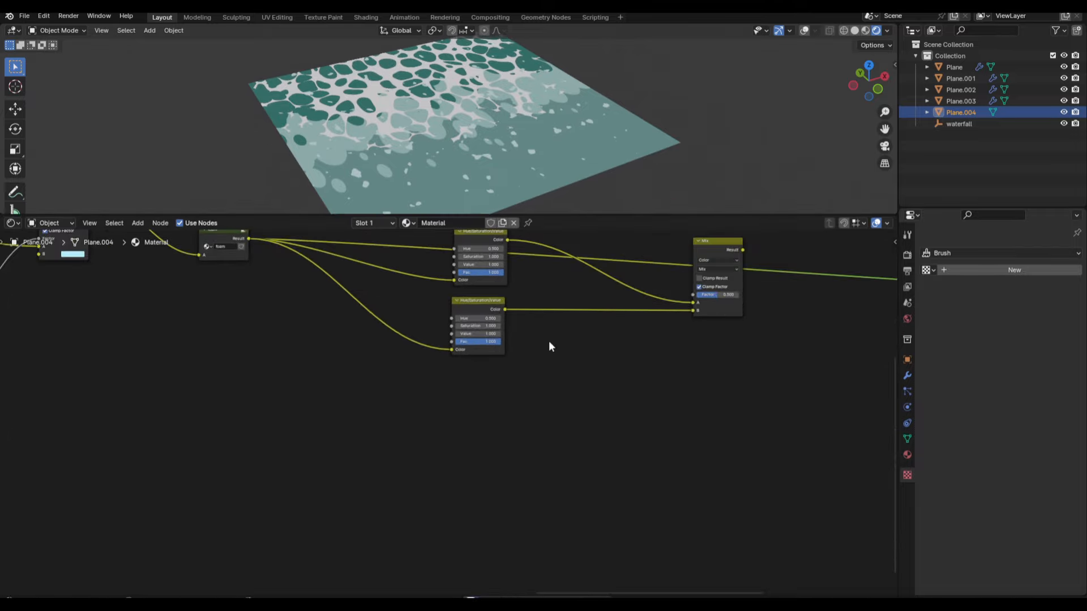
{"action": "scroll", "coordinate": [548, 345], "scroll_direction": "up", "scroll_amount": 1}
{"action": "key", "text": "shift+a"}
{"action": "left_click", "coordinate": [534, 358]}
{"action": "type", "text": "gra"}
{"action": "left_click", "coordinate": [555, 372]}
{"action": "left_click", "coordinate": [377, 426]}
{"action": "key", "text": "ctrl+t"}
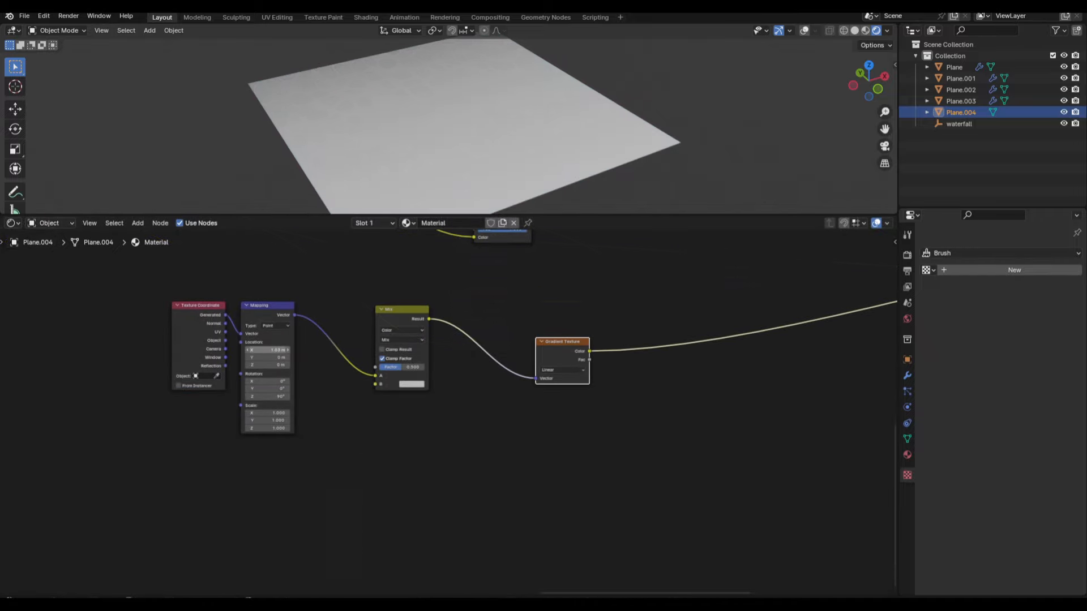
Add a Noise Texture with its own Mapping and Texture Coordinate nodes and connect it to the gradient's vector Mix.
{"action": "key", "text": "shift+a"}
{"action": "type", "text": "noi"}
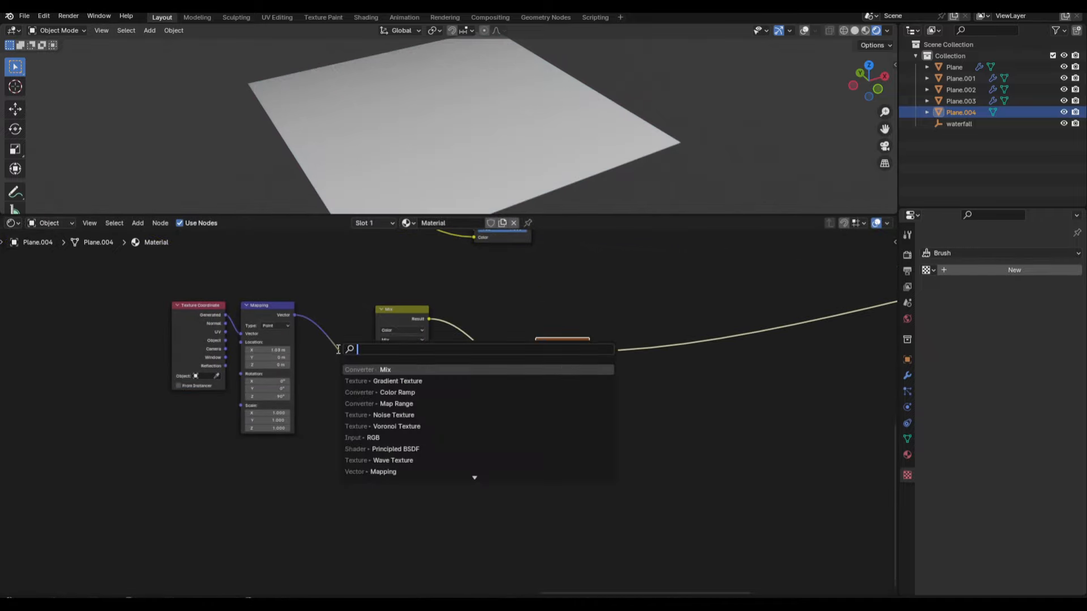
{"action": "key", "text": "Return"}
{"action": "left_click", "coordinate": [325, 465]}
{"action": "key", "text": "ctrl+t"}
{"action": "left_click_drag", "start_coordinate": [377, 475], "coordinate": [375, 384]}
{"action": "left_click_drag", "start_coordinate": [443, 488], "coordinate": [169, 501]}
{"action": "key", "text": "g"}
{"action": "left_click", "coordinate": [94, 495]}
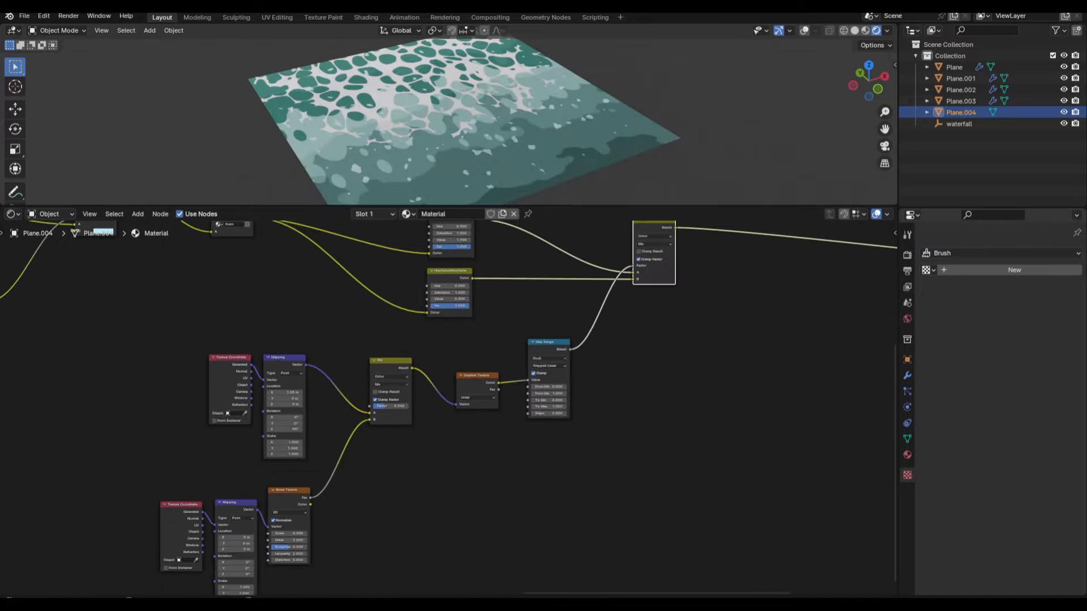
Examine how the noise-distorted gradient and stepped Map Range drive the mix of the two Hue/Saturation/Value nodes.
{"action": "scroll", "coordinate": [654, 372], "scroll_direction": "up", "scroll_amount": 5}
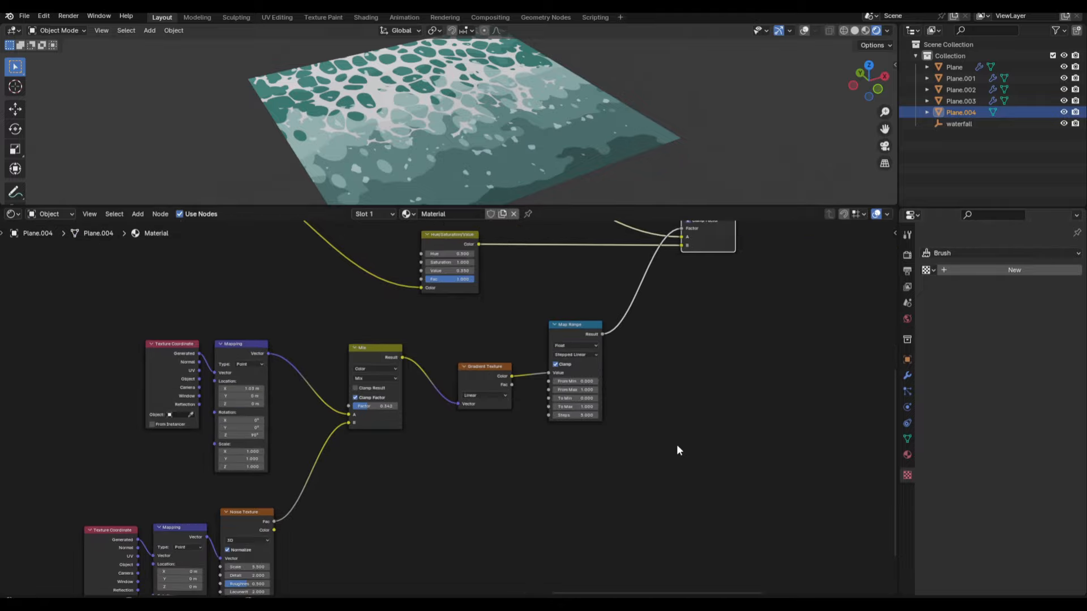
{"action": "scroll", "coordinate": [580, 469], "scroll_direction": "up", "scroll_amount": 3}
{"action": "scroll", "coordinate": [580, 470], "scroll_direction": "down", "scroll_amount": 12}
{"action": "scroll", "coordinate": [579, 470], "scroll_direction": "up", "scroll_amount": 2}
{"action": "middle_click_drag", "start_coordinate": [577, 474], "coordinate": [662, 588]}
{"action": "scroll", "coordinate": [542, 481], "scroll_direction": "up", "scroll_amount": 3}
{"action": "scroll", "coordinate": [547, 484], "scroll_direction": "up", "scroll_amount": 3}
{"action": "scroll", "coordinate": [549, 486], "scroll_direction": "down", "scroll_amount": 4}
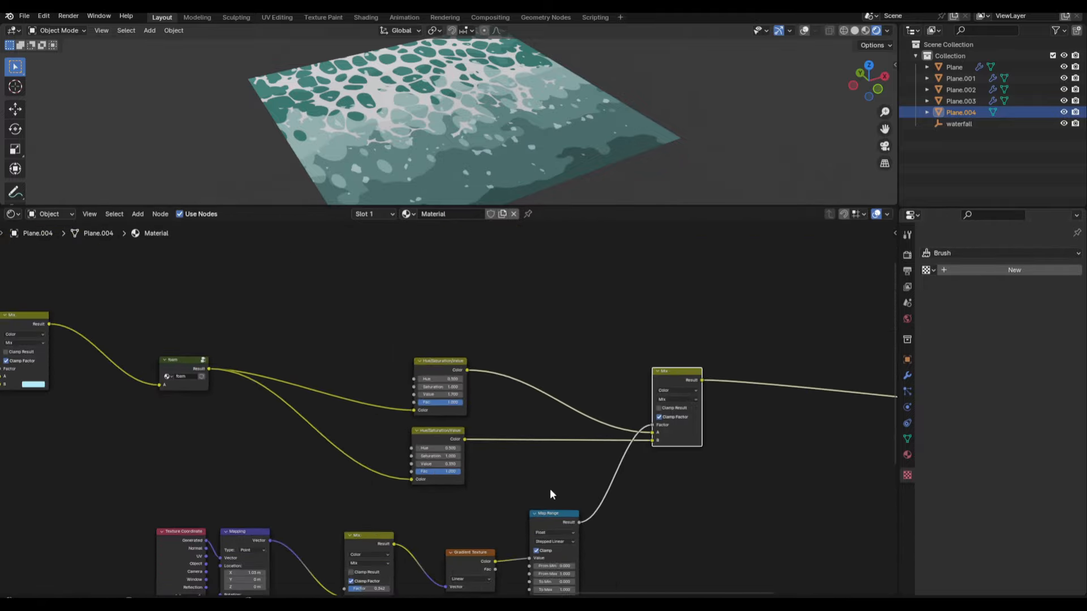
{"action": "scroll", "coordinate": [508, 466], "scroll_direction": "up", "scroll_amount": 1}
{"action": "scroll", "coordinate": [450, 409], "scroll_direction": "up", "scroll_amount": 2}
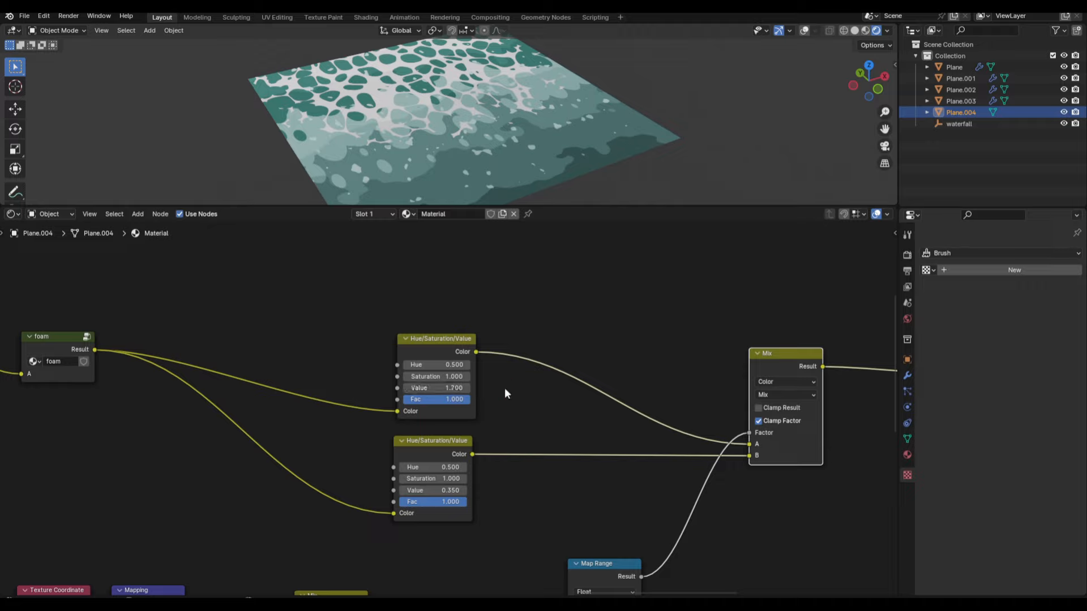
{"action": "left_click_drag", "start_coordinate": [435, 387], "coordinate": [453, 387]}
{"action": "right_click", "coordinate": [436, 389]}
{"action": "scroll", "coordinate": [493, 448], "scroll_direction": "down", "scroll_amount": 2}
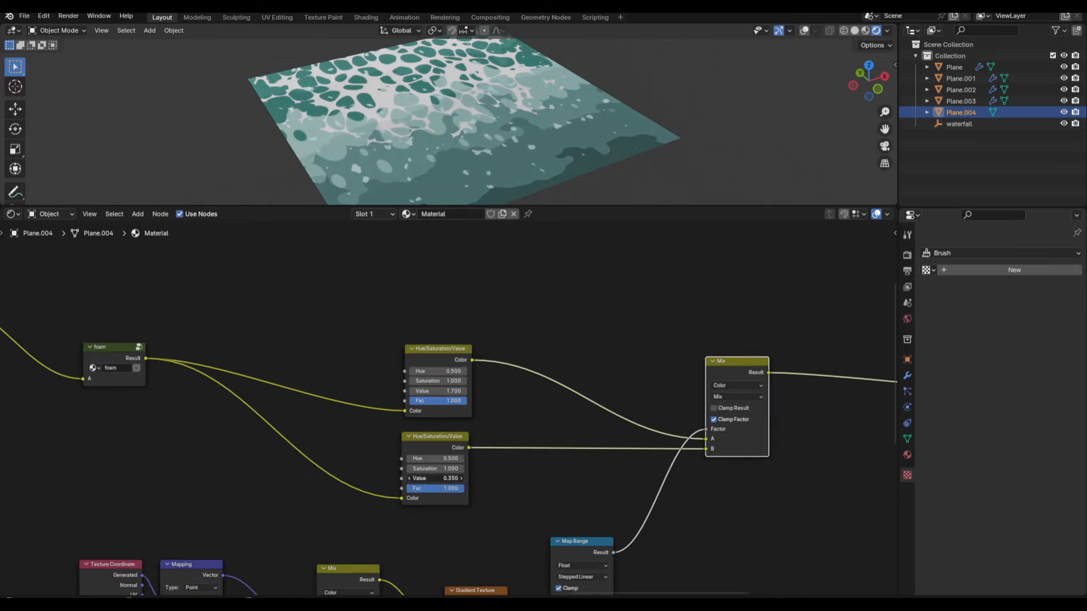
{"action": "left_click_drag", "start_coordinate": [436, 478], "coordinate": [413, 478]}
{"action": "key", "text": "ctrl+z"}
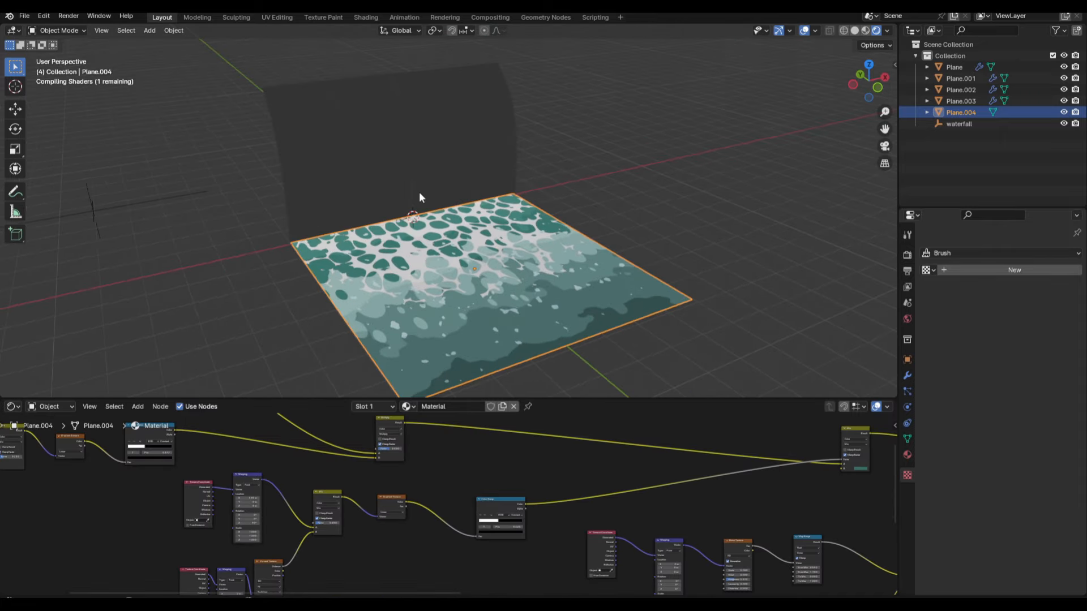
Switch the viewport to solid shading, add a path curve and scale it to span the waterfall's base.
{"action": "left_click", "coordinate": [855, 30]}
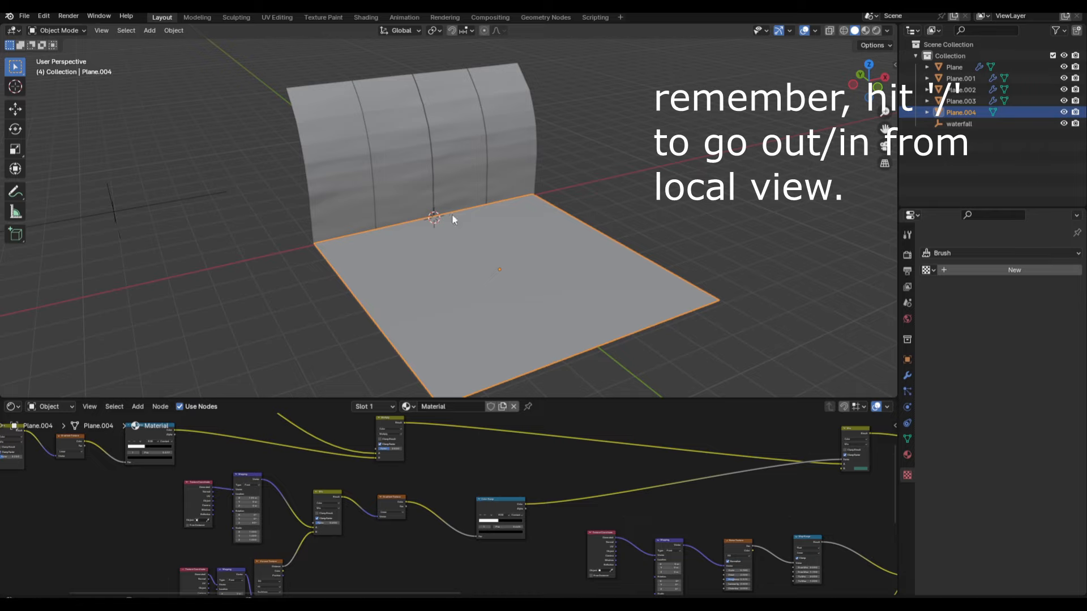
{"action": "key", "text": "shift+a"}
{"action": "left_click", "coordinate": [513, 290]}
{"action": "key", "text": "s"}
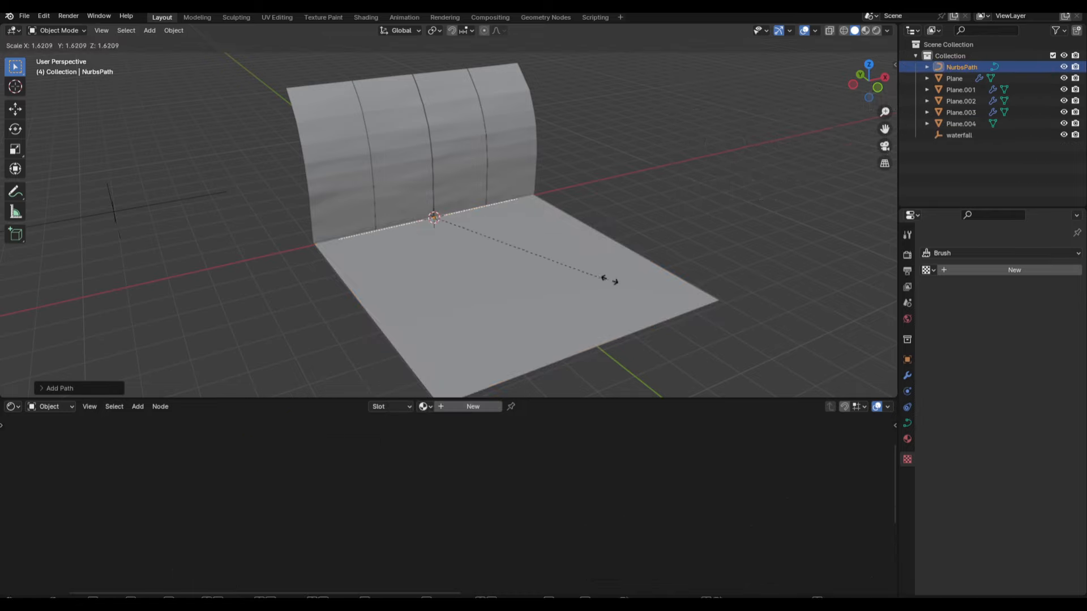
{"action": "left_click", "coordinate": [645, 282]}
Give the path a round bevel with a depth of 0.15 m.
{"action": "left_click", "coordinate": [907, 423]}
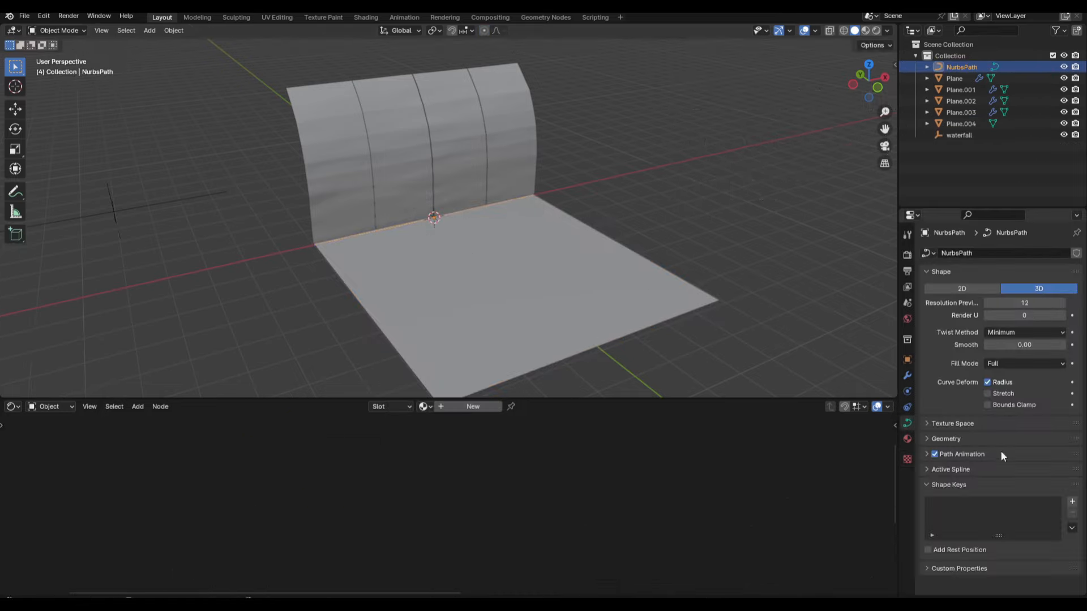
{"action": "left_click", "coordinate": [972, 440]}
{"action": "scroll", "coordinate": [972, 443], "scroll_direction": "down", "scroll_amount": 4}
{"action": "left_click_drag", "start_coordinate": [1015, 464], "coordinate": [1045, 464]}
Position the beveled path along Y and Z at the waterfall's base and thicken the tube slightly.
{"action": "key", "text": "g"}
{"action": "key", "text": "y"}
{"action": "middle_click_drag", "start_coordinate": [512, 243], "coordinate": [582, 237]}
{"action": "left_click", "coordinate": [607, 214]}
{"action": "key", "text": "g"}
{"action": "key", "text": "z"}
{"action": "left_click", "coordinate": [608, 209]}
{"action": "key", "text": "s"}
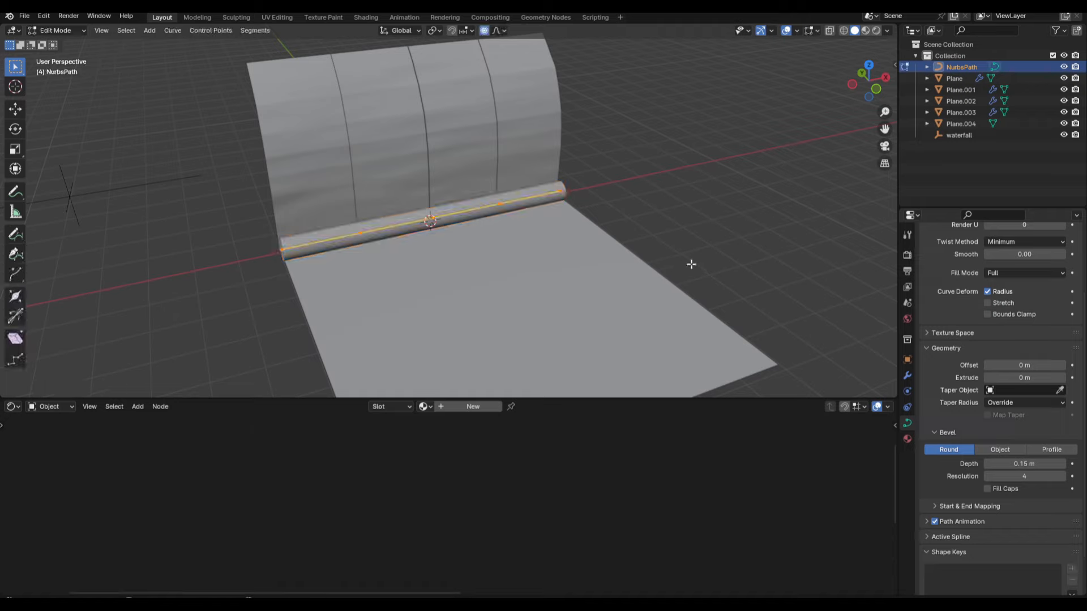
{"action": "left_click", "coordinate": [683, 259]}
Set the path's preview resolution to 10.
{"action": "scroll", "coordinate": [928, 284], "scroll_direction": "up", "scroll_amount": 3}
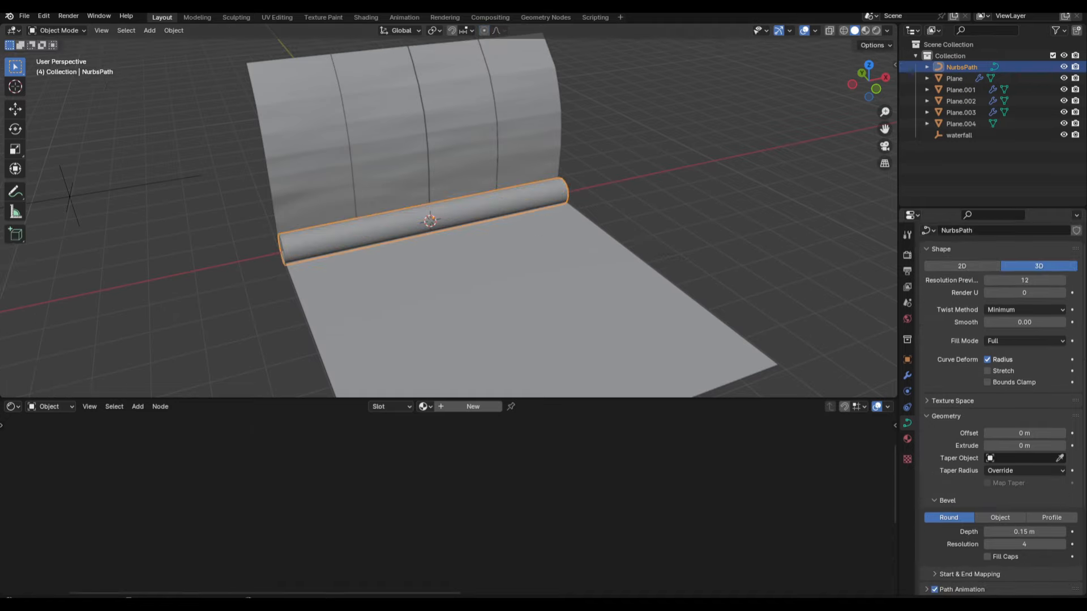
{"action": "middle_click_drag", "start_coordinate": [611, 241], "coordinate": [630, 231], "text": "shift"}
{"action": "left_click", "coordinate": [1030, 280]}
{"action": "type", "text": "10"}
{"action": "key", "text": "Return"}
{"action": "scroll", "coordinate": [577, 234], "scroll_direction": "down", "scroll_amount": 2}
{"action": "scroll", "coordinate": [561, 237], "scroll_direction": "up", "scroll_amount": 2}
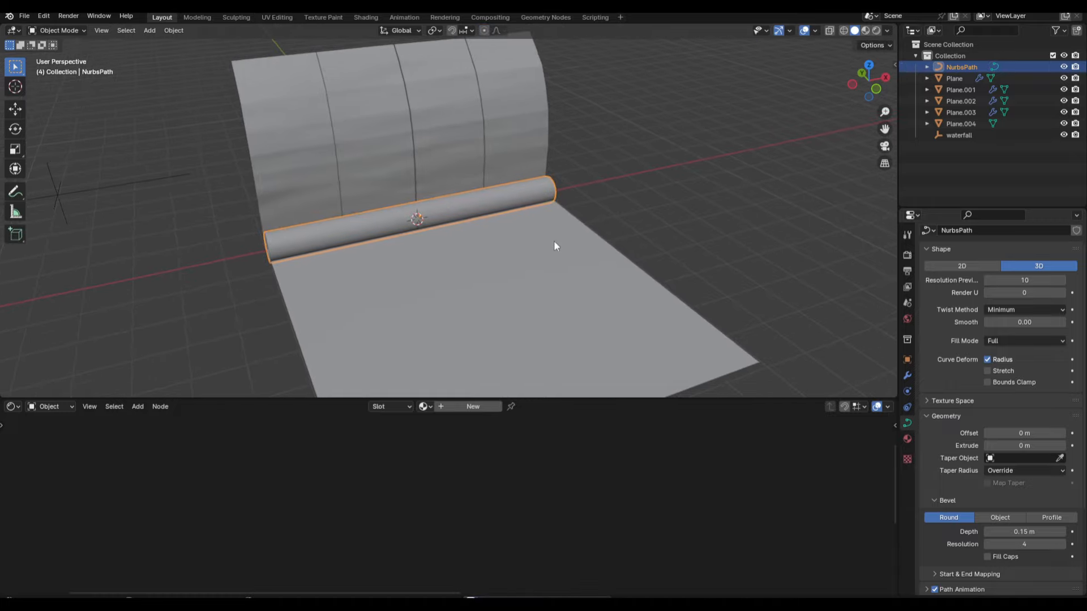
Enlarge the 3D viewport and shift the tube slightly along Y at the waterfall's base.
{"action": "key", "text": "Tab"}
{"action": "key", "text": "Tab"}
{"action": "left_click_drag", "start_coordinate": [602, 397], "coordinate": [600, 429]}
{"action": "middle_click_drag", "start_coordinate": [559, 287], "coordinate": [587, 266], "text": "shift"}
{"action": "key", "text": "g"}
{"action": "key", "text": "y"}
{"action": "left_click", "coordinate": [618, 258]}
{"action": "key", "text": "g"}
{"action": "right_click", "coordinate": [582, 263]}
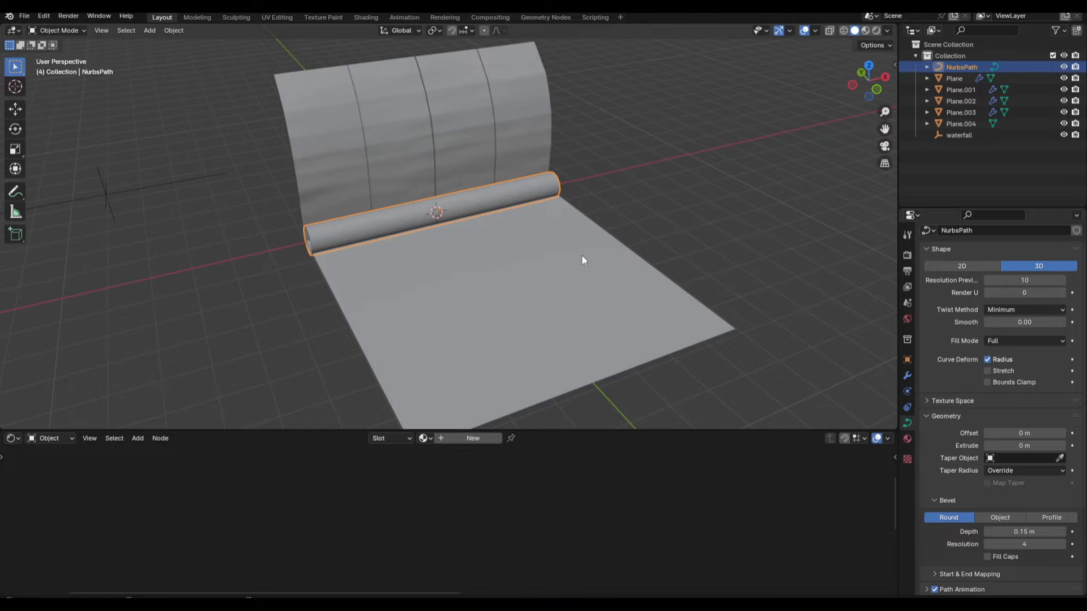
Try converting the tube curve to a mesh, and undo the conversion.
{"action": "mouse_move", "coordinate": [581, 254]}
{"action": "middle_mouse_down"}
{"action": "mouse_move", "coordinate": [576, 264]}
{"action": "mouse_move", "coordinate": [580, 257]}
{"action": "middle_mouse_up"}
{"action": "key", "text": "Tab"}
{"action": "key", "text": "s"}
{"action": "right_click", "coordinate": [687, 245]}
{"action": "key", "text": "Tab"}
{"action": "left_click", "coordinate": [173, 30]}
{"action": "mouse_move", "coordinate": [240, 358]}
{"action": "left_click", "coordinate": [305, 370]}
{"action": "middle_click_drag", "start_coordinate": [464, 240], "coordinate": [474, 241], "text": "shift"}
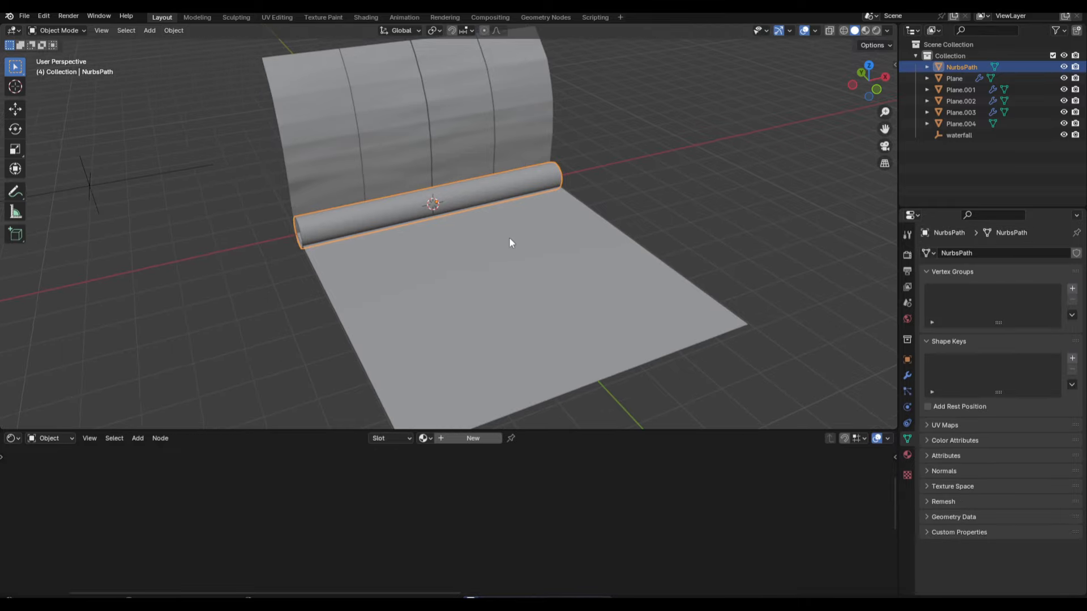
{"action": "key", "text": "ctrl+z"}
Increase the path's preview resolution, check the mesh density with a trial conversion, and undo that conversion.
{"action": "left_click", "coordinate": [1064, 303]}
{"action": "left_click", "coordinate": [173, 31]}
{"action": "left_click", "coordinate": [306, 370]}
{"action": "key", "text": "Tab"}
{"action": "middle_click_drag", "start_coordinate": [512, 190], "coordinate": [540, 229]}
{"action": "key", "text": "ctrl+z"}
{"action": "key", "text": "ctrl+z"}
Raise the path's preview resolution again, convert the curve to a mesh and enter Edit Mode.
{"action": "left_click", "coordinate": [1063, 304]}
{"action": "left_click", "coordinate": [173, 30]}
{"action": "mouse_move", "coordinate": [240, 359]}
{"action": "left_click", "coordinate": [317, 369]}
{"action": "key", "text": "Tab"}
{"action": "key", "text": "Tab"}
{"action": "key", "text": "Tab"}
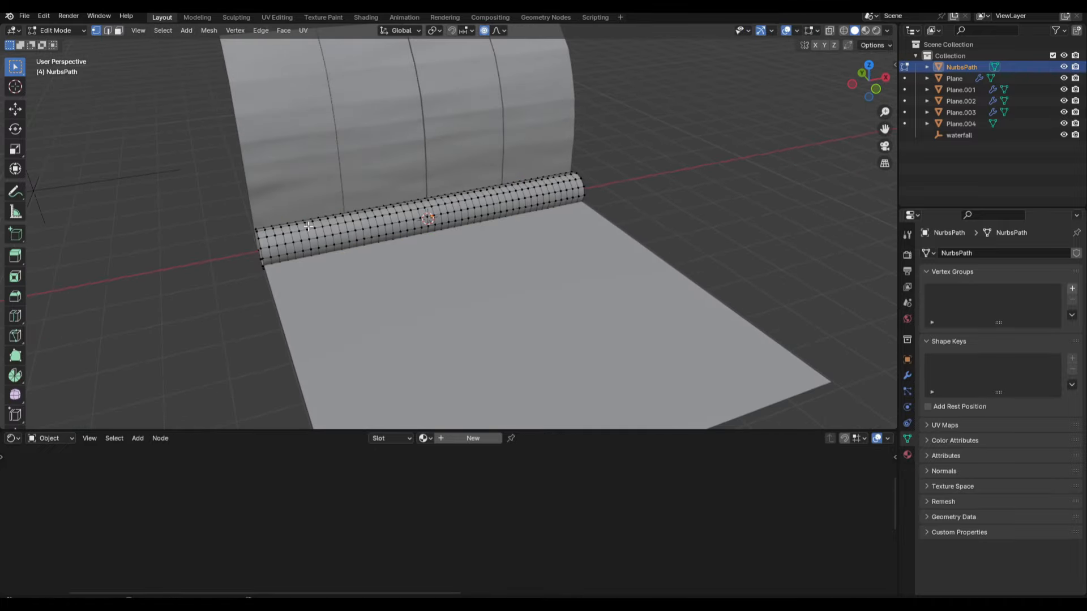
Pull a rounded hump about 0.9 m upward along Z near one end of the tube using smooth proportional editing.
{"action": "key", "text": "g"}
{"action": "key", "text": "z"}
{"action": "scroll", "coordinate": [440, 223], "scroll_direction": "down", "scroll_amount": 3}
{"action": "left_click", "coordinate": [433, 227]}
{"action": "left_click", "coordinate": [339, 219]}
{"action": "key", "text": "g"}
{"action": "key", "text": "z"}
{"action": "scroll", "coordinate": [371, 227], "scroll_direction": "up", "scroll_amount": 5}
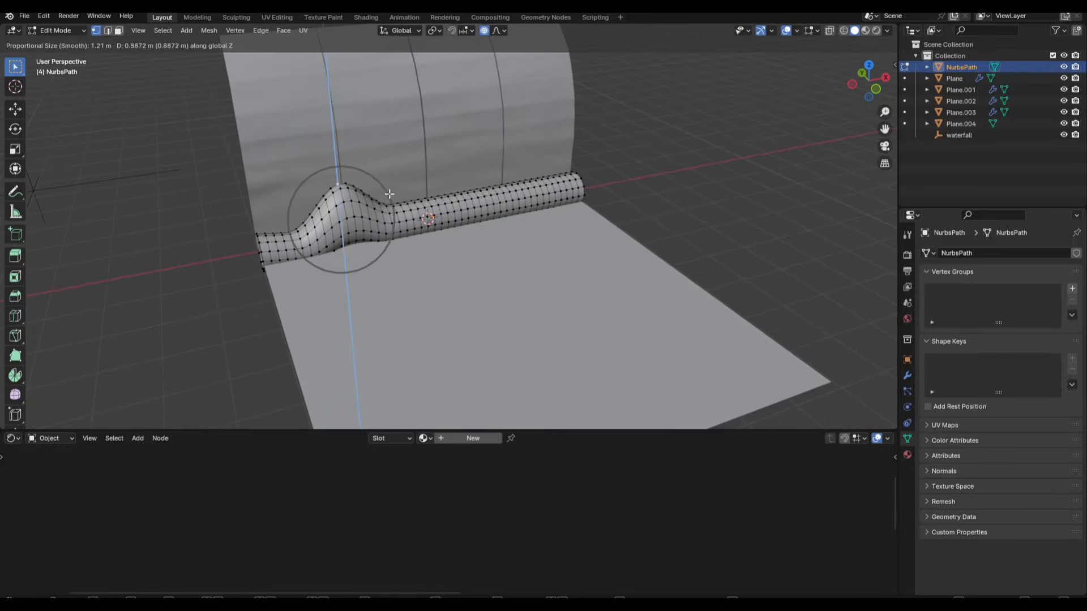
{"action": "left_click", "coordinate": [388, 191]}
Reshape the tube beside the first hump by moving its vertices along Z with proportional editing.
{"action": "left_click", "coordinate": [357, 246]}
{"action": "key", "text": "g"}
{"action": "key", "text": "z"}
{"action": "left_click", "coordinate": [389, 207]}
{"action": "key", "text": "g"}
{"action": "key", "text": "z"}
{"action": "left_click", "coordinate": [389, 213]}
Raise a second, smaller hump about 0.31 m along Z near the tube's middle and lift the vertices just beyond it.
{"action": "left_click", "coordinate": [411, 202]}
{"action": "key", "text": "g"}
{"action": "key", "text": "z"}
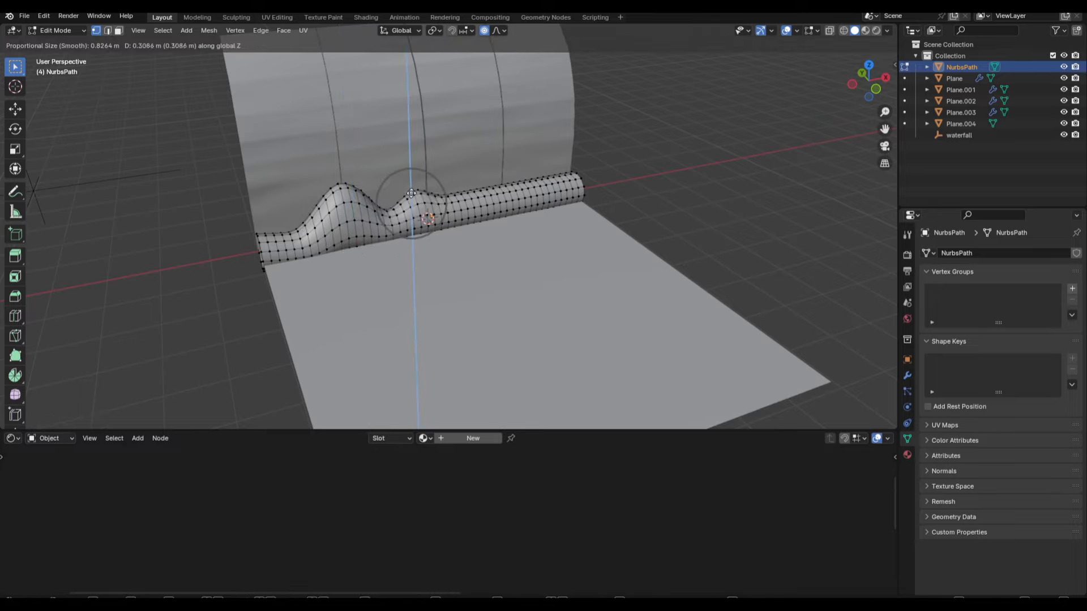
{"action": "left_click", "coordinate": [411, 193]}
{"action": "left_click", "coordinate": [446, 196]}
{"action": "key", "text": "g"}
{"action": "key", "text": "z"}
{"action": "left_click", "coordinate": [447, 189]}
Move the tube's top vertices just past the middle hump down along Z and raise another hump farther along with proportional editing.
{"action": "left_click", "coordinate": [477, 191]}
{"action": "key", "text": "g"}
{"action": "key", "text": "z"}
{"action": "left_click", "coordinate": [475, 206]}
{"action": "left_click", "coordinate": [502, 191]}
{"action": "key", "text": "g"}
{"action": "key", "text": "z"}
{"action": "left_click", "coordinate": [502, 180]}
Reshape the tube's end along Z with smooth proportional editing, leave Edit Mode and save the file.
{"action": "key", "text": "g"}
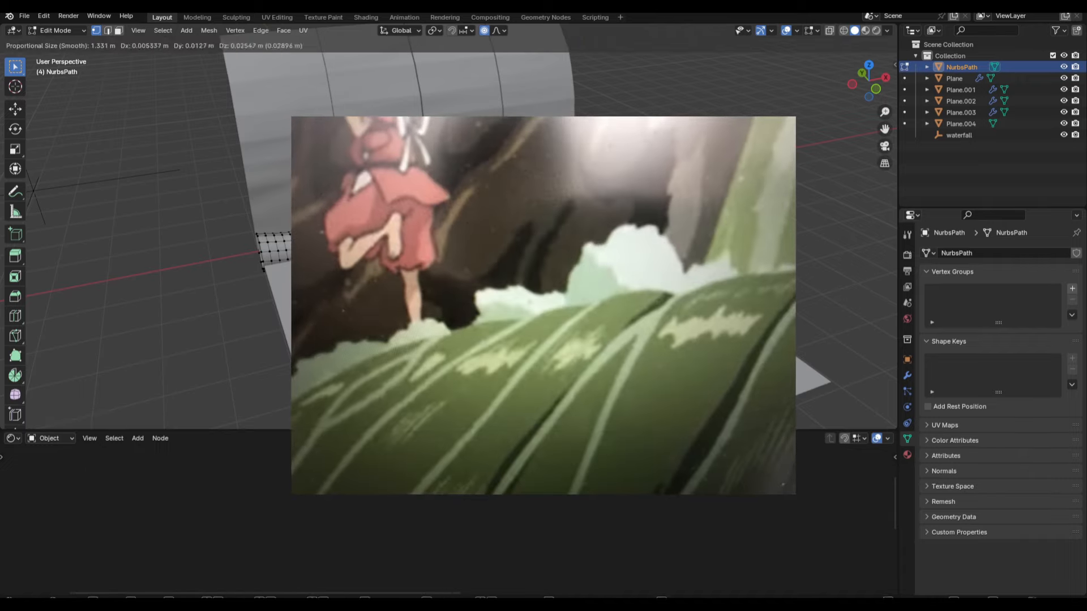
{"action": "key", "text": "z"}
{"action": "left_click", "coordinate": [267, 202]}
{"action": "key", "text": "Tab"}
{"action": "key", "text": "ctrl+s"}
{"action": "key", "text": "Tab"}
{"action": "middle_click_drag", "start_coordinate": [520, 184], "coordinate": [529, 224], "text": "shift"}
{"action": "key", "text": "Tab"}
Select all four waterfall planes and scale and move them along Z to fit behind the foam tube.
{"action": "left_click", "coordinate": [312, 170]}
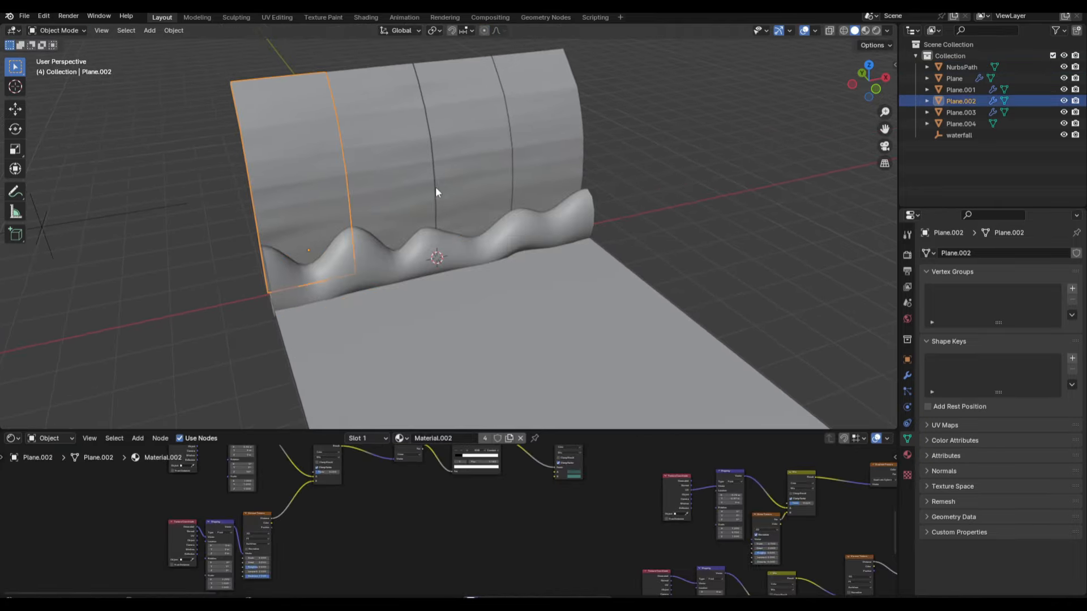
{"action": "left_click", "coordinate": [416, 184], "text": "shift"}
{"action": "left_click", "coordinate": [472, 181], "text": "shift"}
{"action": "left_click", "coordinate": [532, 184], "text": "shift"}
{"action": "middle_click_drag", "start_coordinate": [452, 226], "coordinate": [568, 283]}
{"action": "key", "text": "s"}
{"action": "key", "text": "z"}
{"action": "left_click", "coordinate": [596, 201]}
{"action": "key", "text": "g"}
{"action": "key", "text": "z"}
{"action": "left_click", "coordinate": [549, 206]}
Add a Displace modifier to the lumpy foam tube, with a new texture and Object coordinates.
{"action": "left_click", "coordinate": [498, 241]}
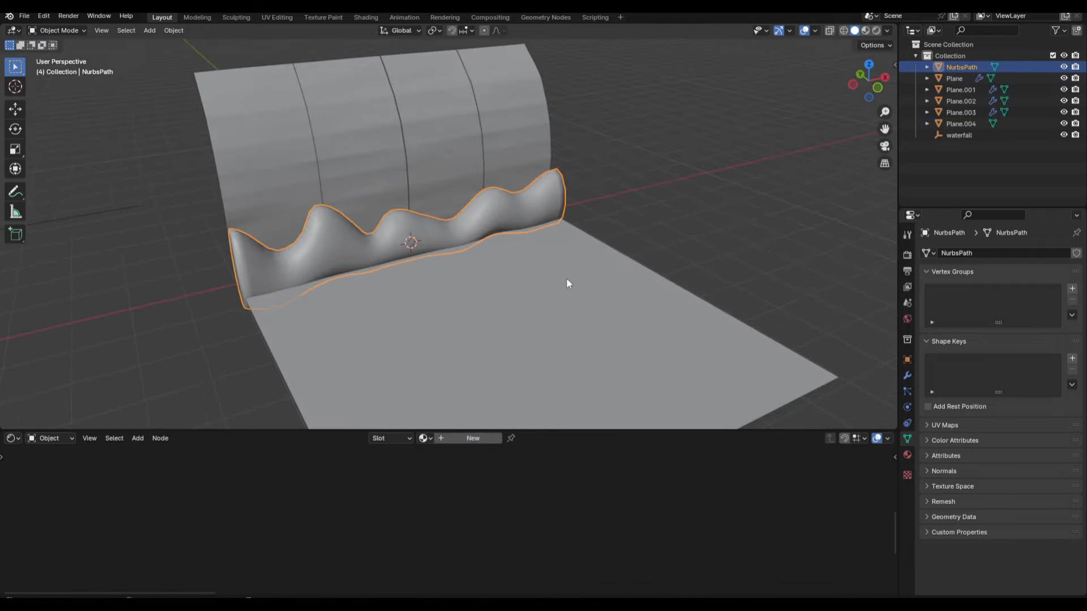
{"action": "left_click", "coordinate": [907, 376]}
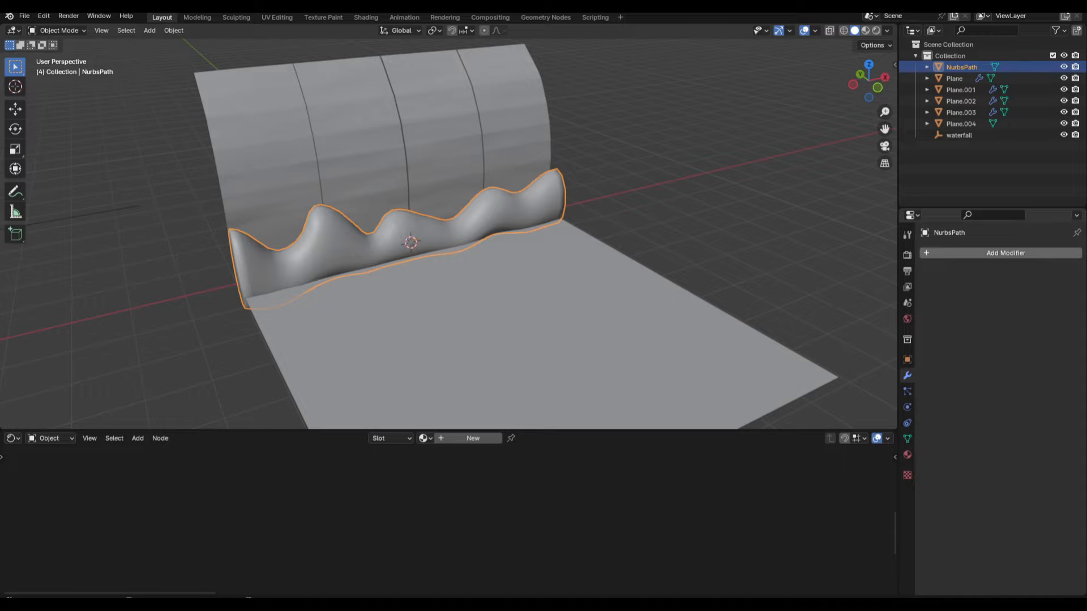
{"action": "middle_click_drag", "start_coordinate": [702, 197], "coordinate": [700, 190], "text": "shift"}
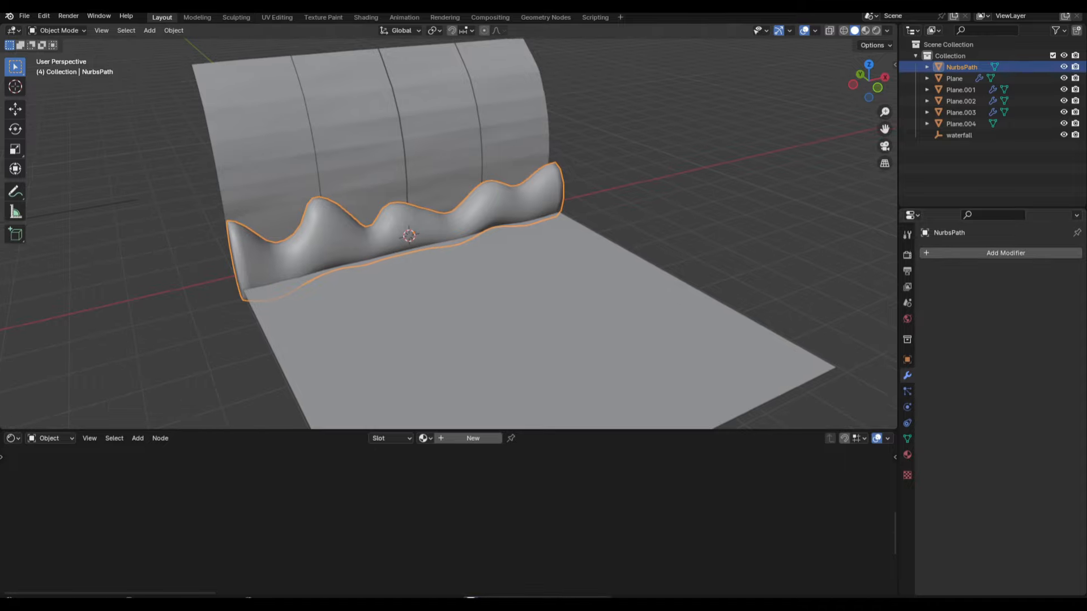
{"action": "left_click", "coordinate": [962, 252]}
{"action": "type", "text": "dis"}
{"action": "key", "text": "Return"}
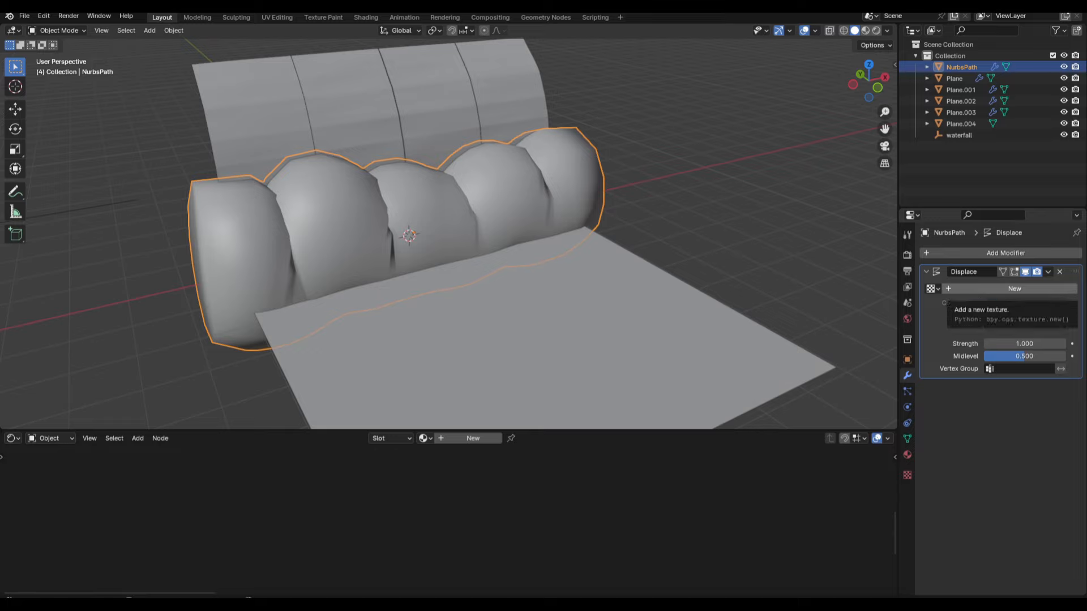
{"action": "left_click", "coordinate": [977, 287]}
Add an empty named foamdisplace and assign it as the coordinate object of the foam's Displace modifier.
{"action": "key", "text": "shift+a"}
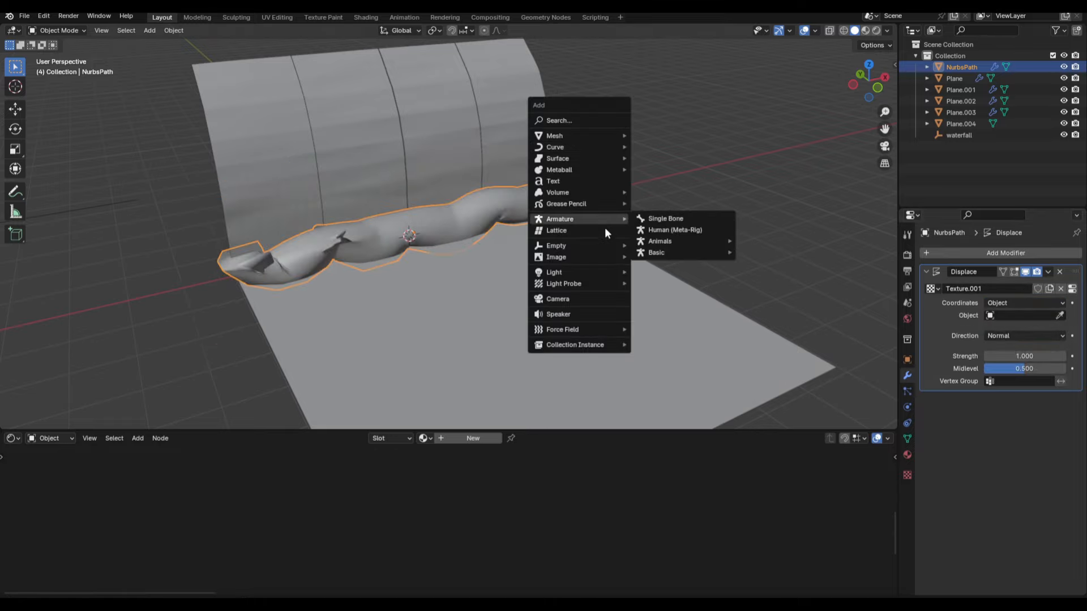
{"action": "left_click", "coordinate": [659, 246]}
{"action": "key", "text": "F2"}
{"action": "type", "text": "foamdisplace"}
{"action": "key", "text": "Return"}
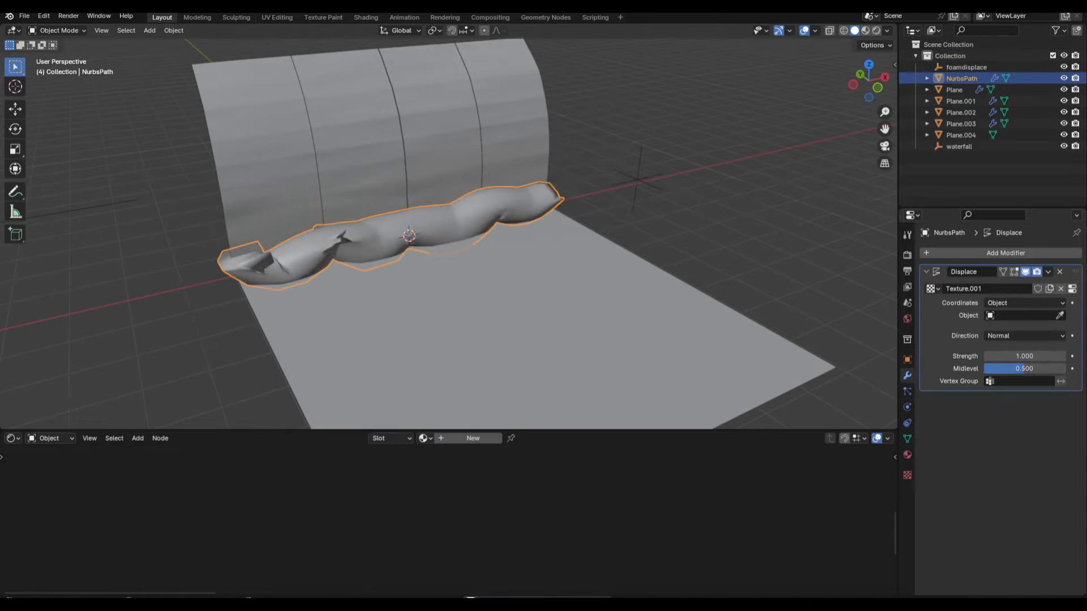
{"action": "left_click", "coordinate": [1015, 315]}
{"action": "type", "text": "foamdisplace"}
Try a much higher strength on the foam's Displace modifier.
{"action": "double_click", "coordinate": [1024, 356]}
{"action": "type", "text": "3.6"}
{"action": "key", "text": "Return"}
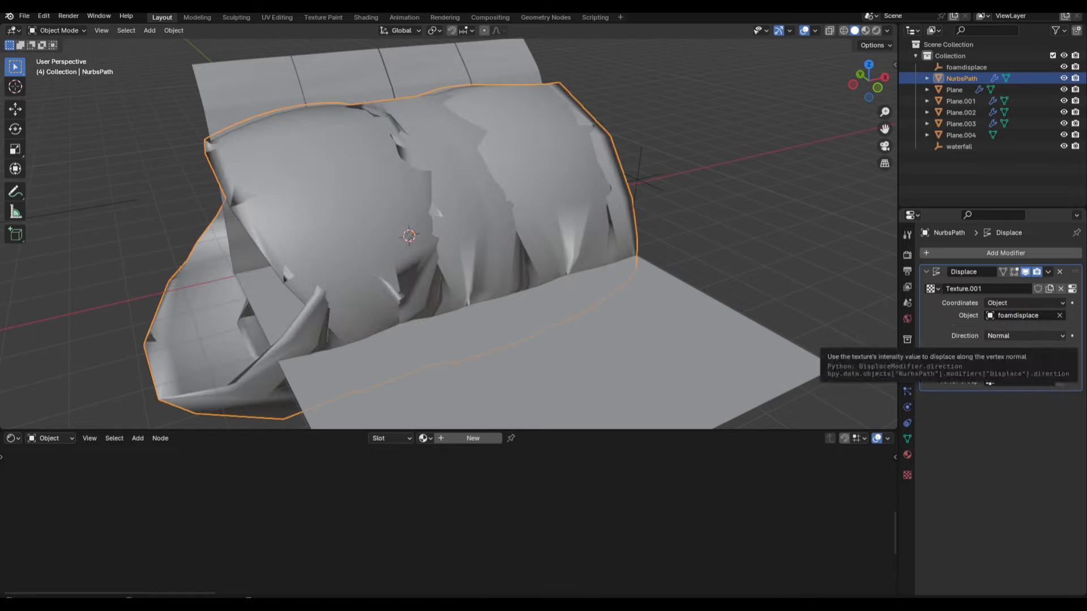
Change the displacement texture from Image or Movie to a procedural type and set the Displace strength to 0.240.
{"action": "left_click", "coordinate": [907, 475]}
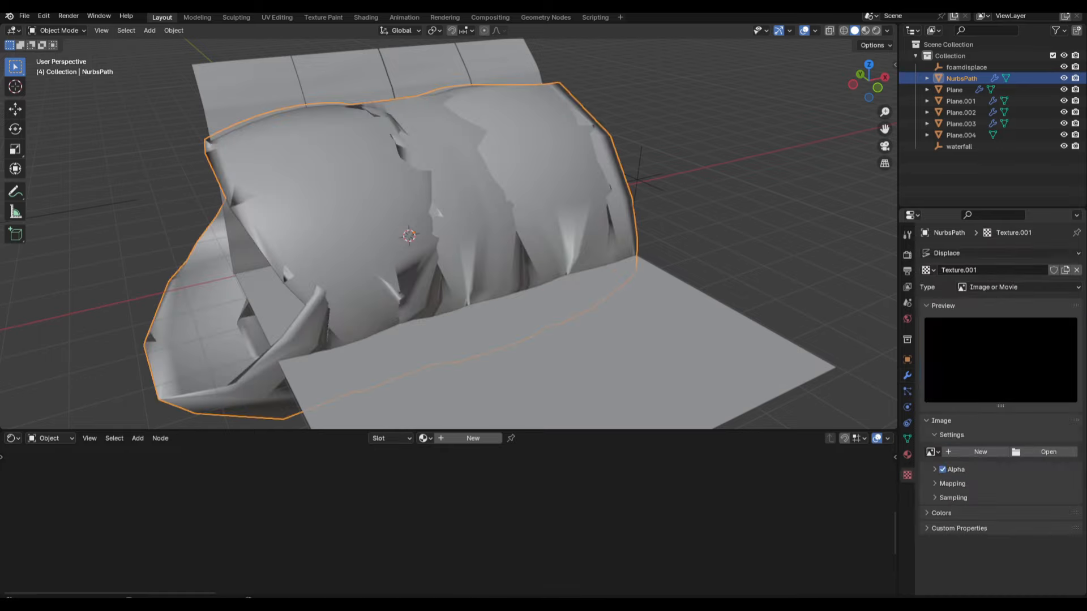
{"action": "left_click", "coordinate": [965, 291]}
{"action": "left_click", "coordinate": [990, 326]}
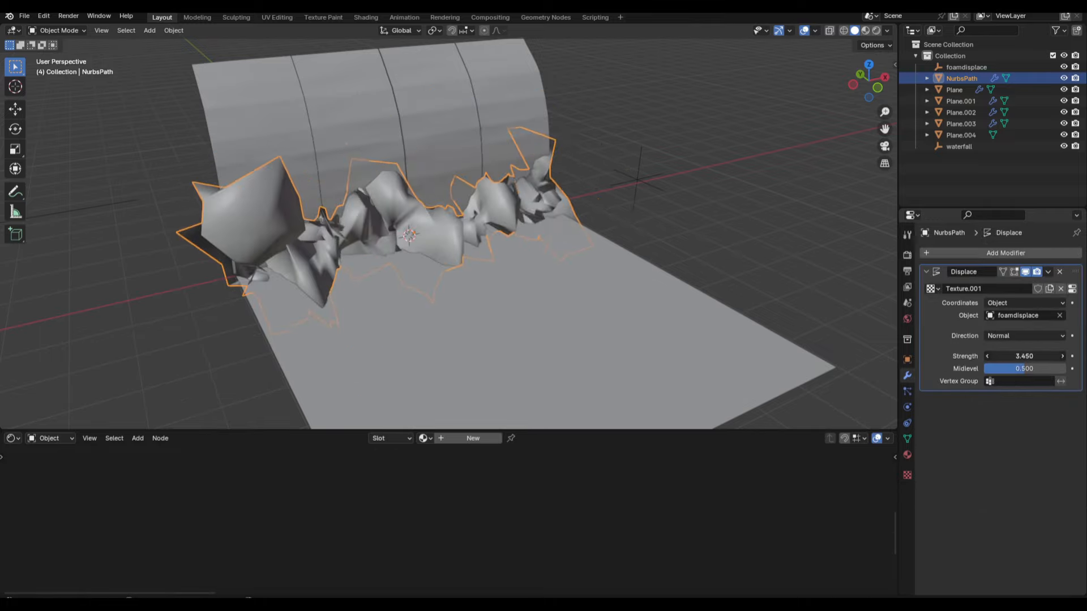
{"action": "left_click_drag", "start_coordinate": [1024, 356], "coordinate": [1006, 357]}
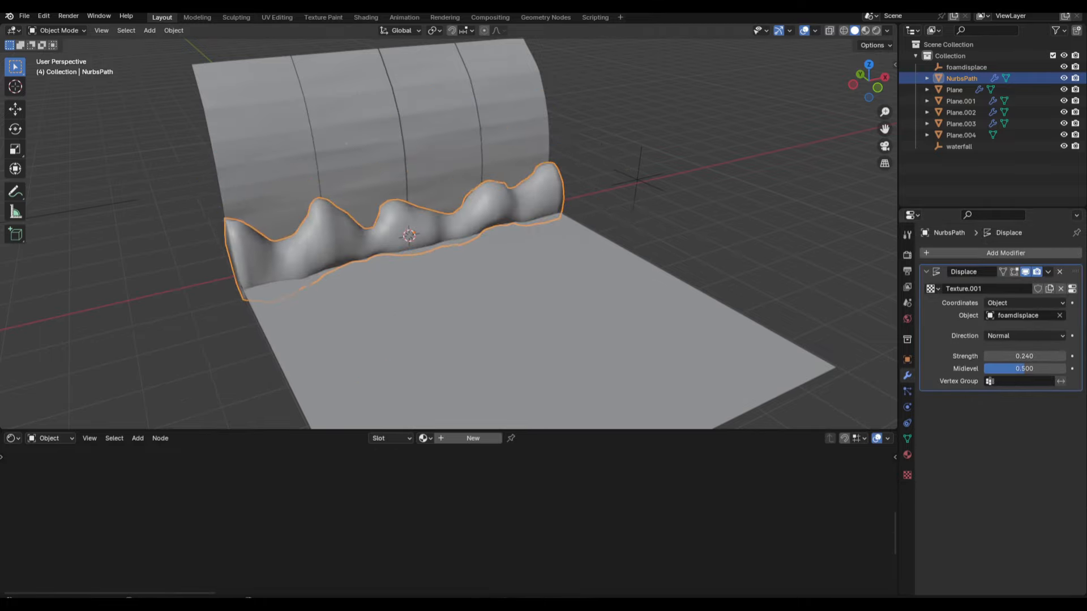
Add a level 1 Subdivision modifier to the foam, followed by a second Displace modifier.
{"action": "key", "text": "ctrl+1"}
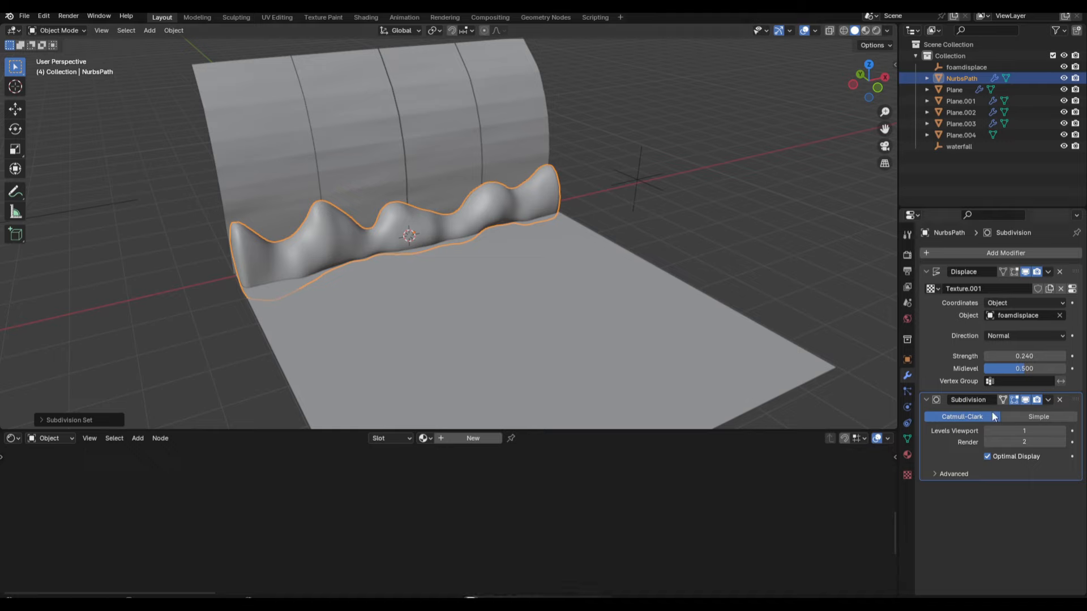
{"action": "left_click", "coordinate": [997, 253]}
{"action": "key", "text": "space"}
{"action": "key", "text": "Return"}
{"action": "scroll", "coordinate": [982, 502], "scroll_direction": "down", "scroll_amount": 1}
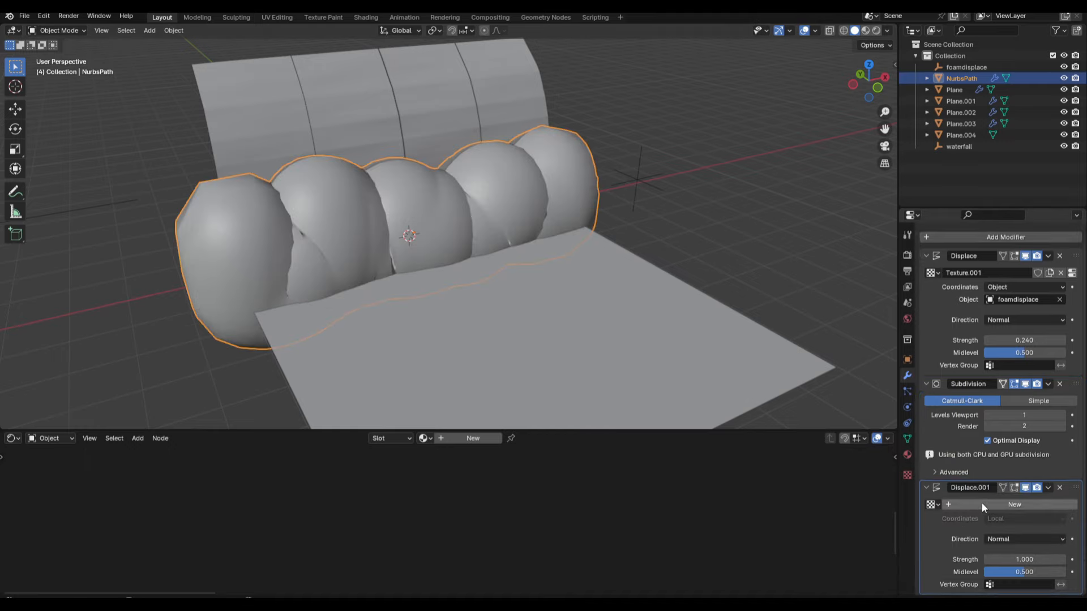